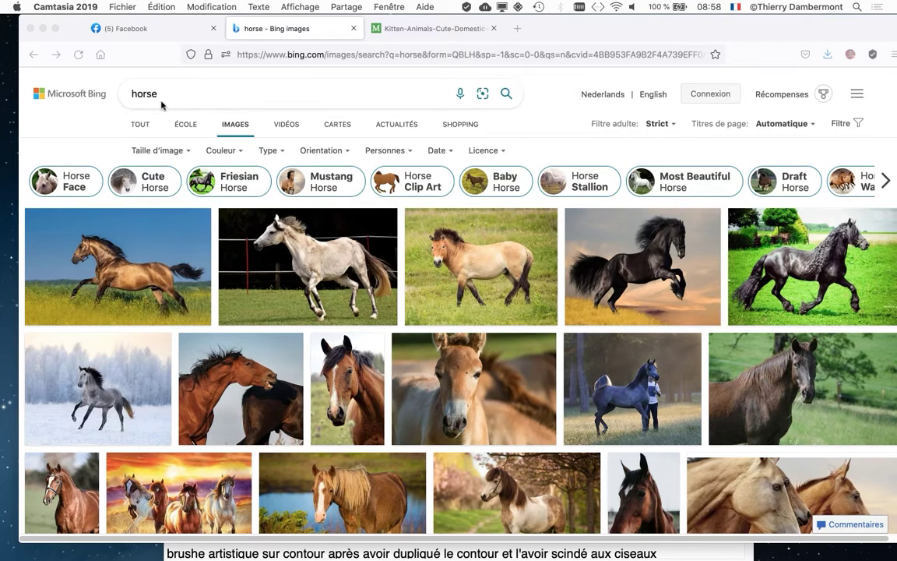
- Select the 'horse' term in the Bing image search field, then dismiss the suggestions
{"action": "left_click", "coordinate": [148, 93]}
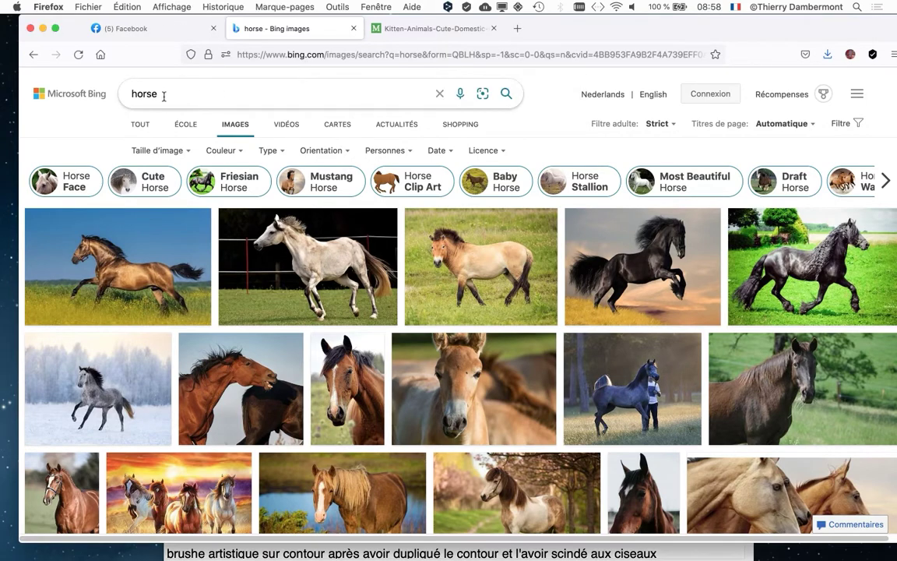
{"action": "left_click_drag", "start_coordinate": [148, 94], "coordinate": [97, 90]}
{"action": "left_click", "coordinate": [161, 94]}
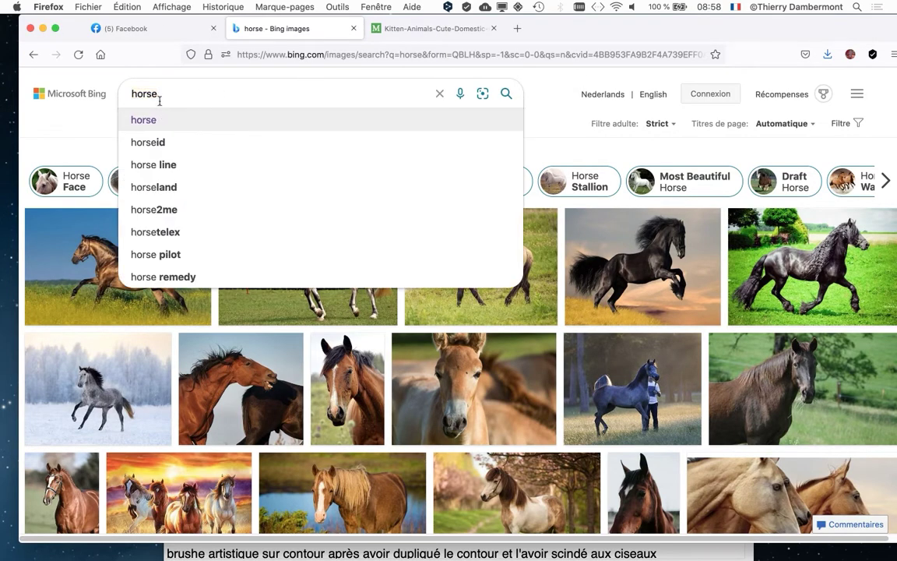
{"action": "left_click", "coordinate": [70, 120]}
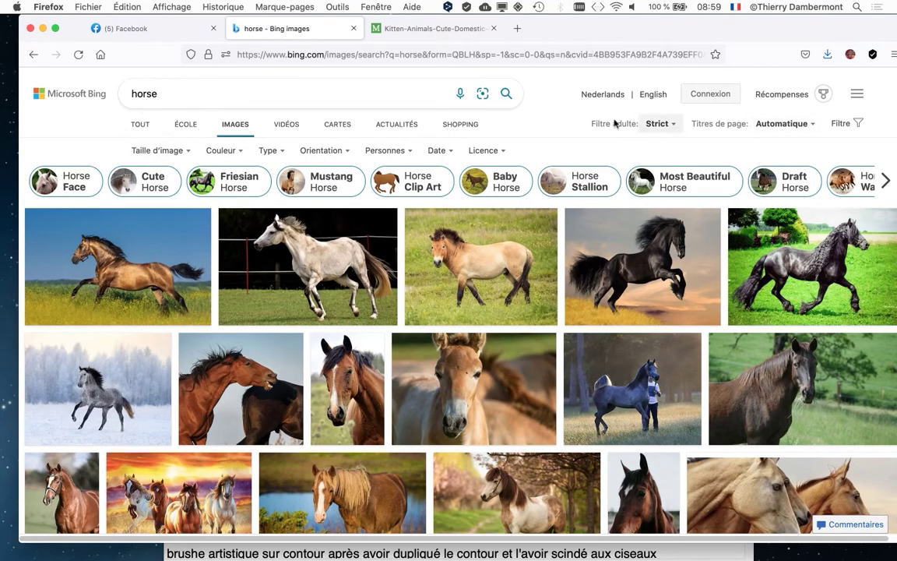
{"action": "left_click", "coordinate": [154, 92]}
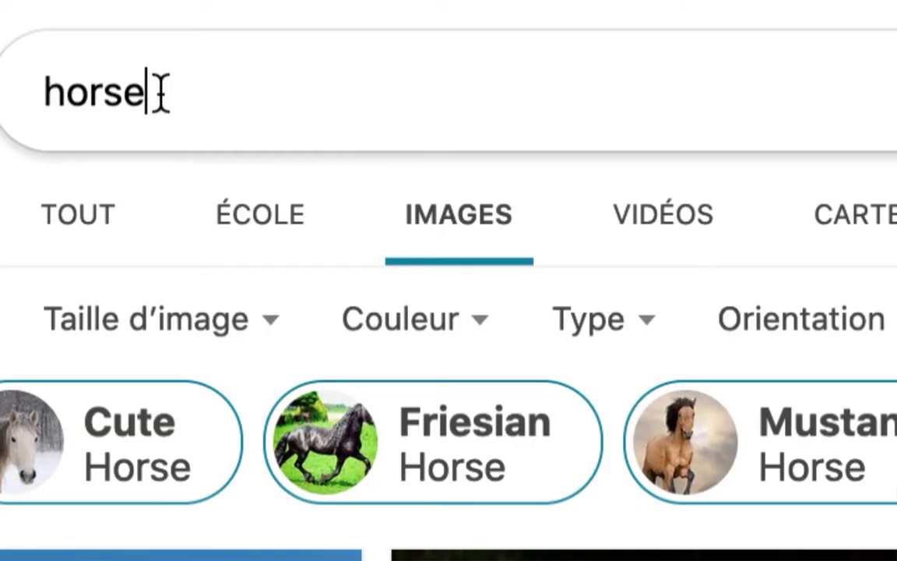
{"action": "left_click_drag", "start_coordinate": [160, 92], "coordinate": [140, 92]}
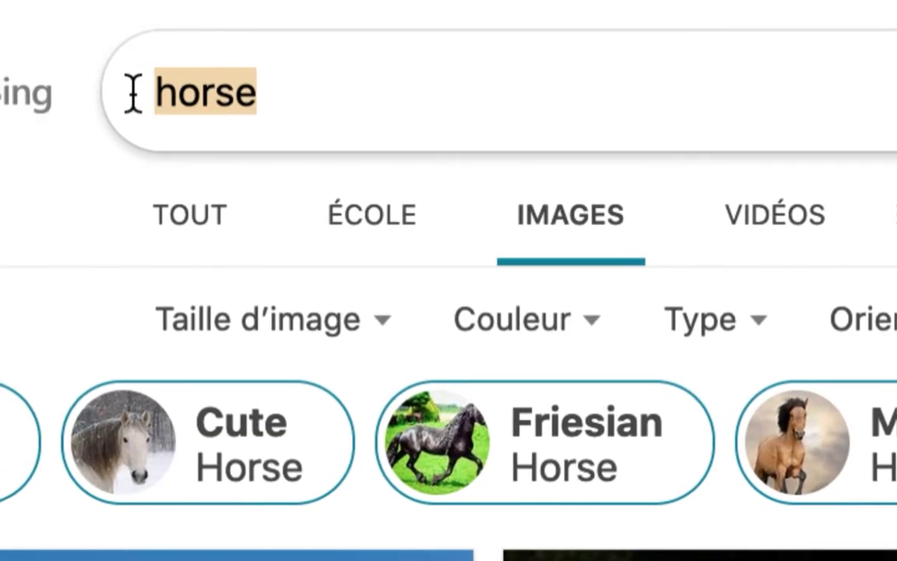
{"action": "left_click", "coordinate": [132, 93]}
{"action": "left_click", "coordinate": [117, 106]}
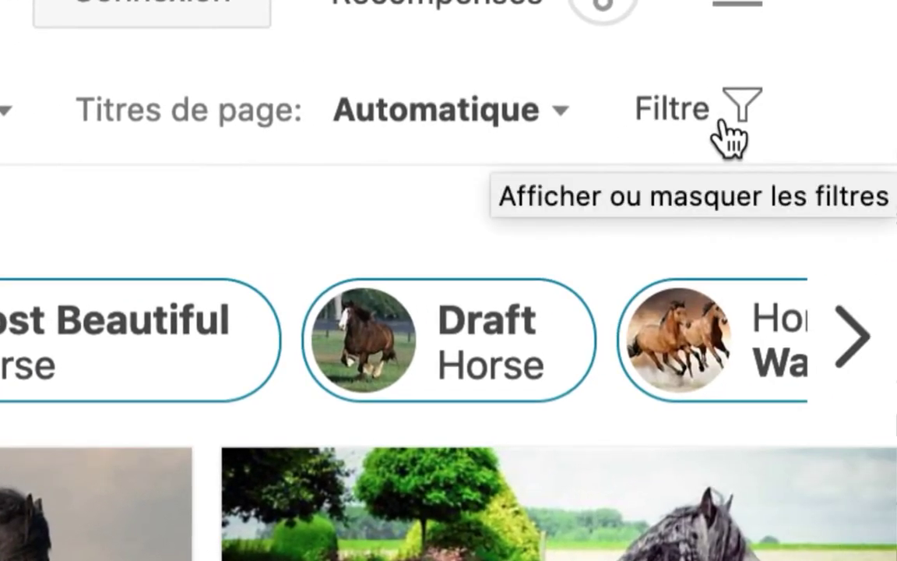
- Restrict the horse image results to the Domaine public licence
{"action": "left_click", "coordinate": [732, 137]}
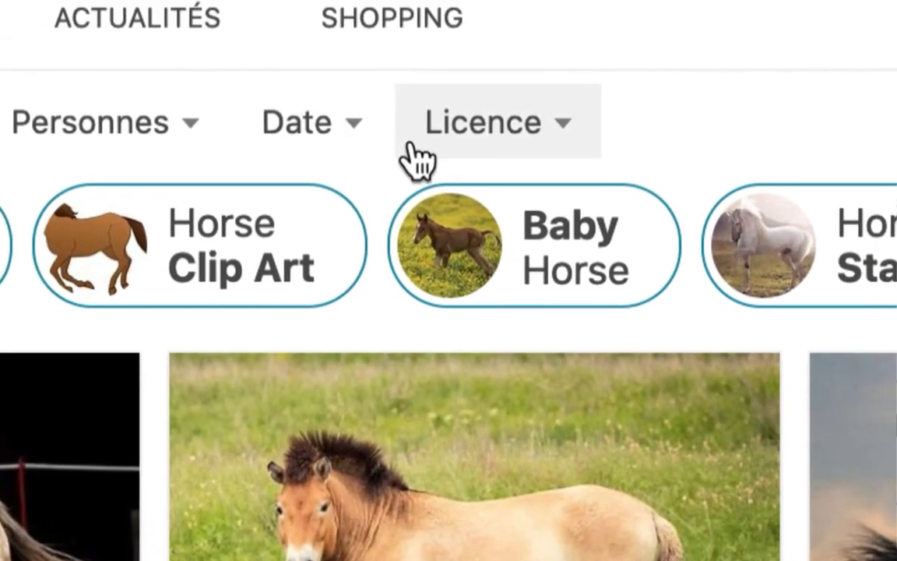
{"action": "left_click", "coordinate": [418, 155]}
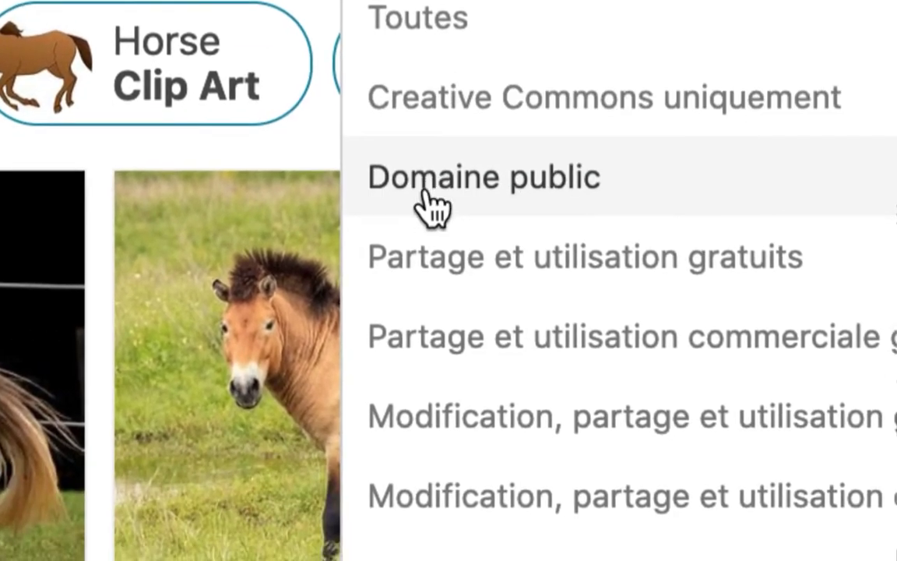
{"action": "left_click", "coordinate": [430, 206]}
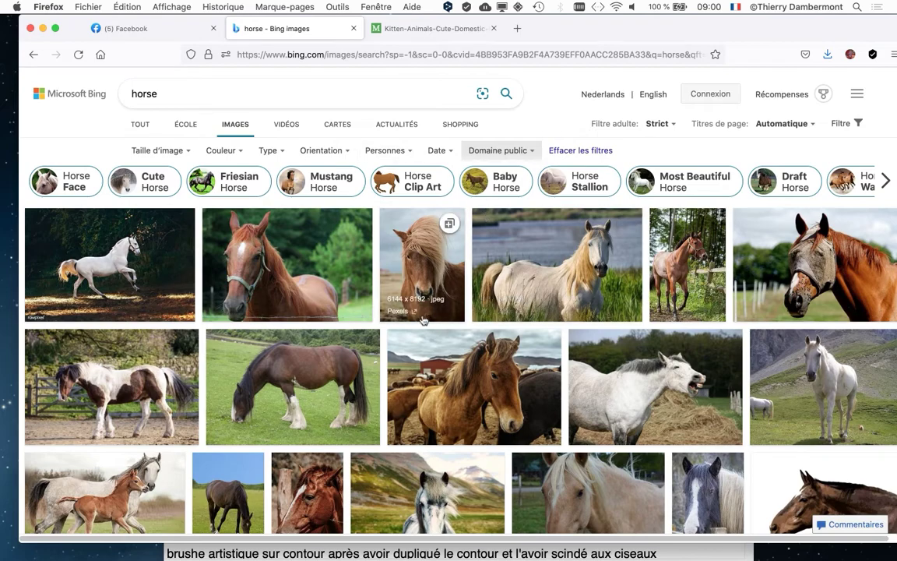
{"action": "scroll", "coordinate": [459, 265], "scroll_direction": "down", "scroll_amount": 5}
{"action": "scroll", "coordinate": [424, 322], "scroll_direction": "down", "scroll_amount": 5}
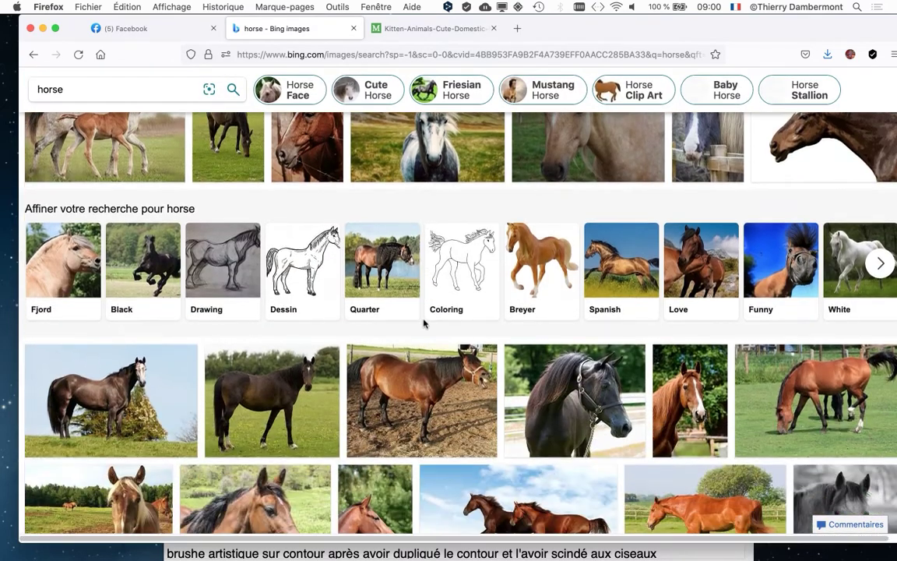
{"action": "scroll", "coordinate": [424, 325], "scroll_direction": "down", "scroll_amount": 3}
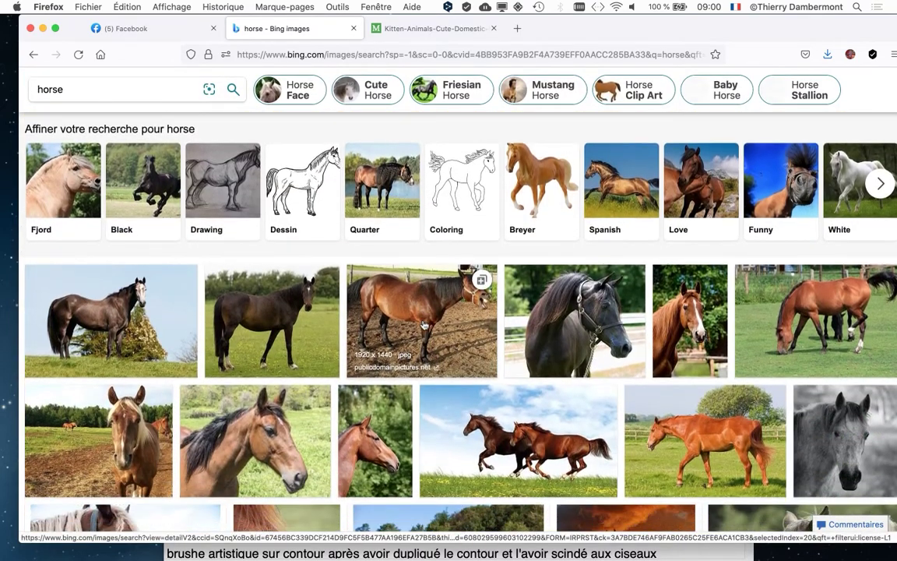
{"action": "scroll", "coordinate": [424, 325], "scroll_direction": "down", "scroll_amount": 3}
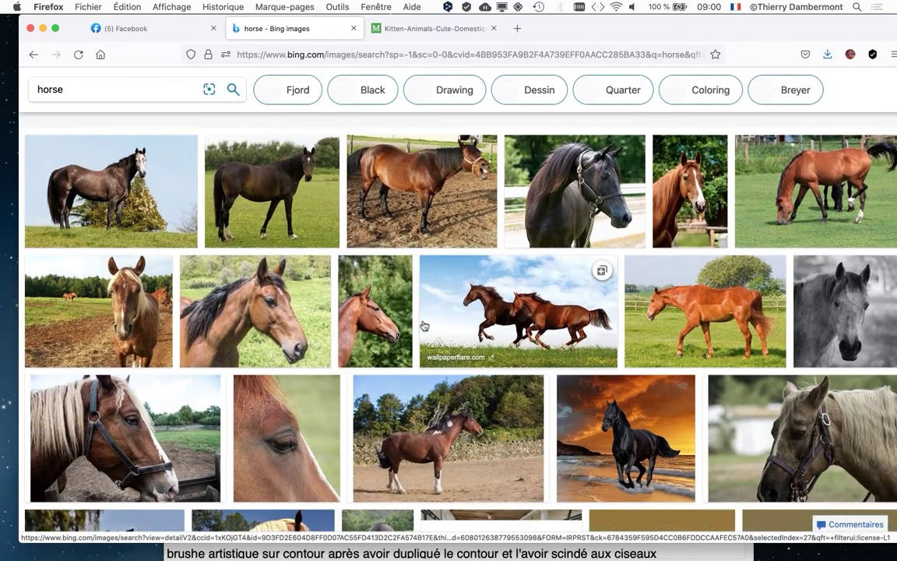
{"action": "scroll", "coordinate": [472, 384], "scroll_direction": "down", "scroll_amount": 2}
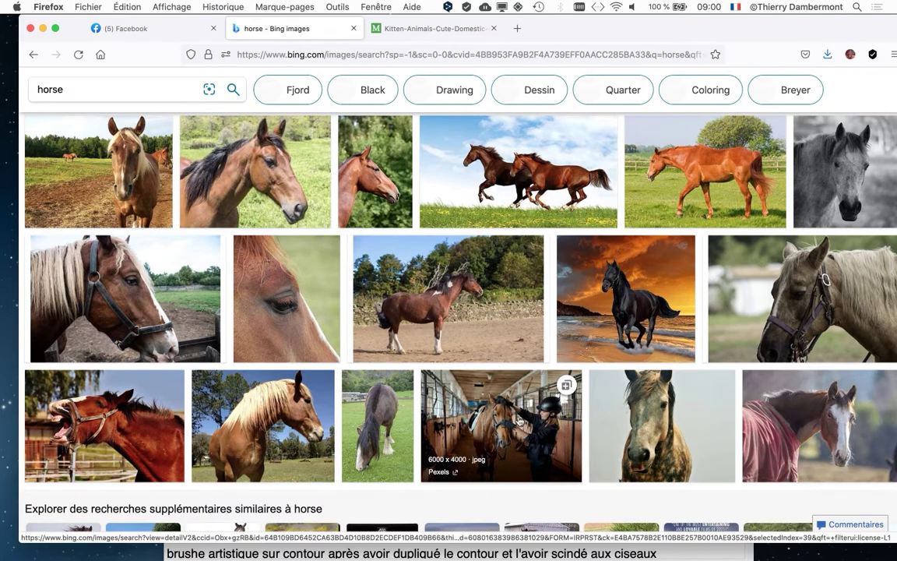
{"action": "scroll", "coordinate": [517, 421], "scroll_direction": "down", "scroll_amount": 1}
{"action": "scroll", "coordinate": [519, 420], "scroll_direction": "down", "scroll_amount": 3}
{"action": "scroll", "coordinate": [518, 421], "scroll_direction": "down", "scroll_amount": 2}
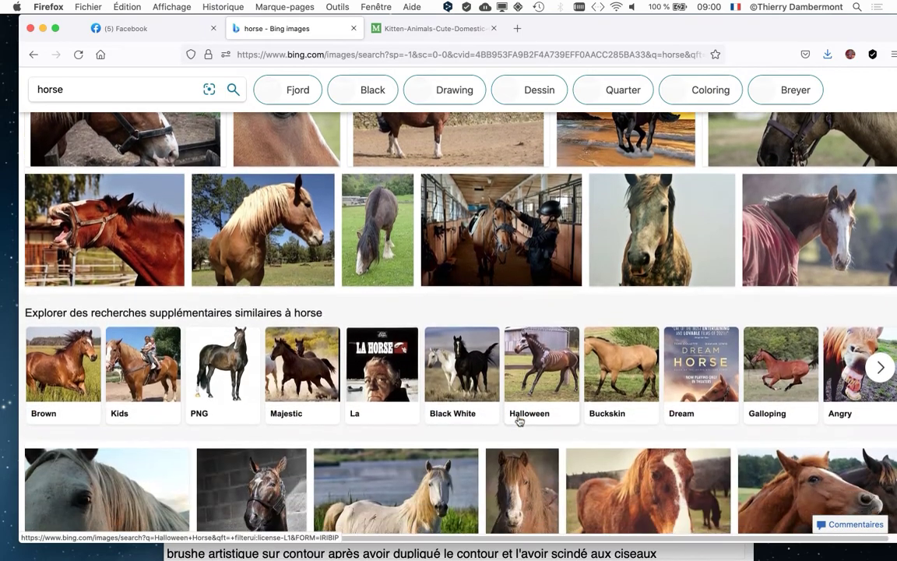
{"action": "scroll", "coordinate": [518, 422], "scroll_direction": "down", "scroll_amount": 2}
{"action": "scroll", "coordinate": [518, 421], "scroll_direction": "down", "scroll_amount": 3}
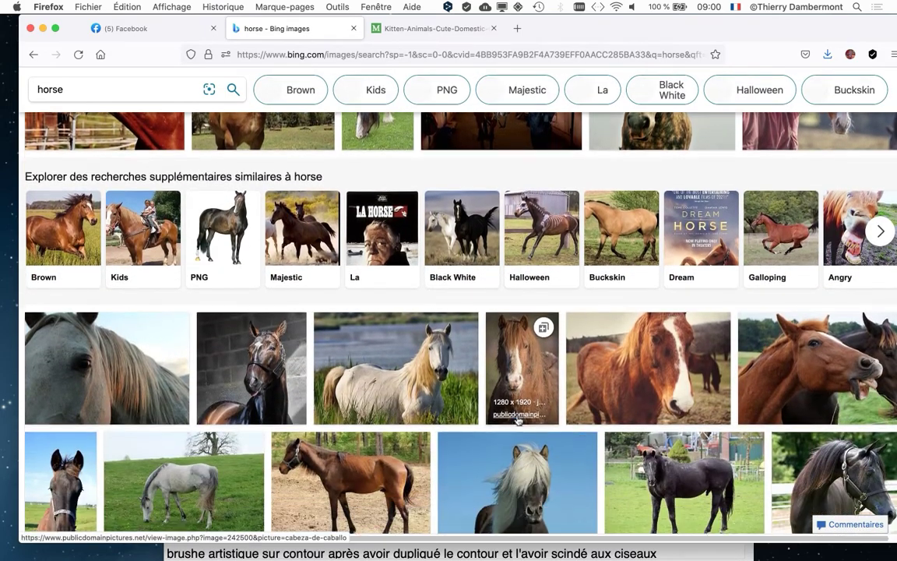
{"action": "scroll", "coordinate": [518, 418], "scroll_direction": "down", "scroll_amount": 2}
{"action": "scroll", "coordinate": [519, 418], "scroll_direction": "down", "scroll_amount": 2}
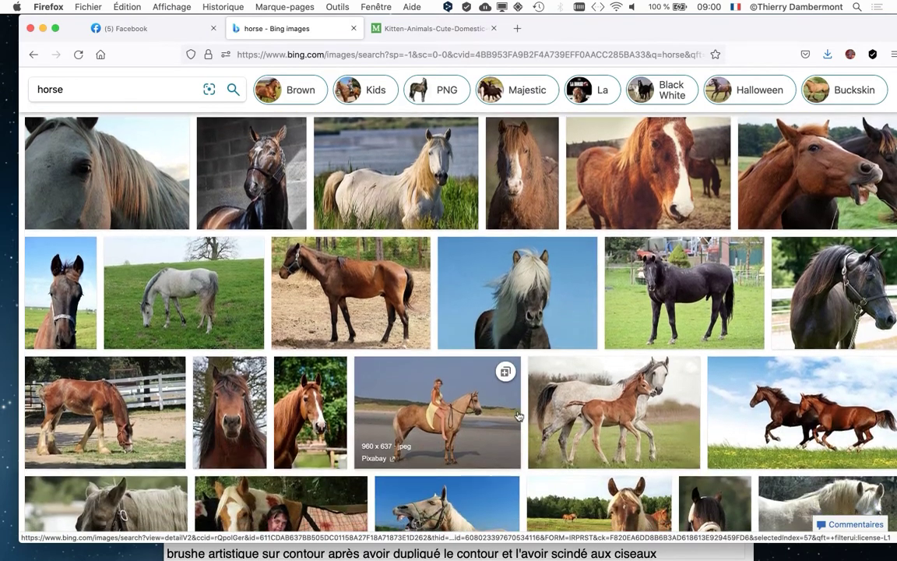
{"action": "scroll", "coordinate": [522, 408], "scroll_direction": "down", "scroll_amount": 5}
{"action": "scroll", "coordinate": [532, 393], "scroll_direction": "up", "scroll_amount": 1}
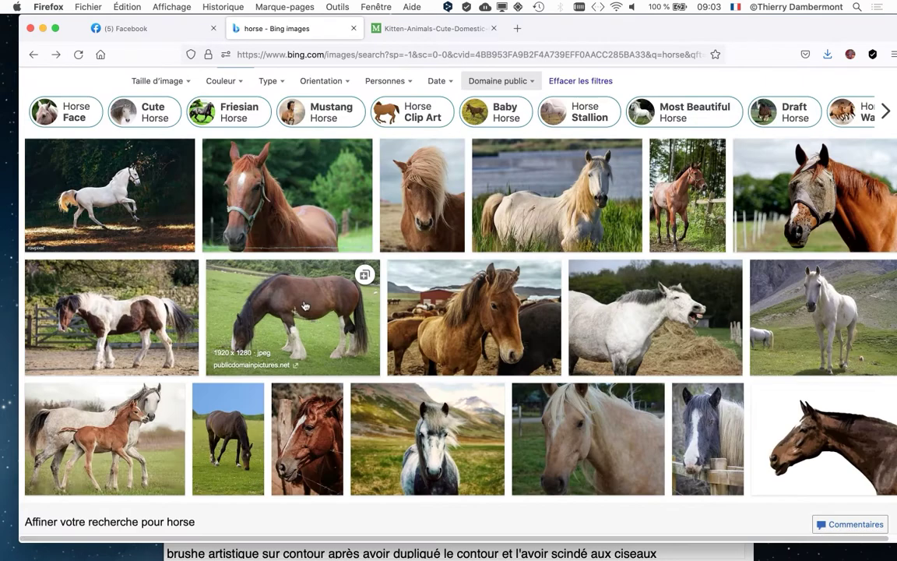
- Open the brown grazing horse photo full-size via Plus > Afficher l'image
{"action": "left_click", "coordinate": [305, 304]}
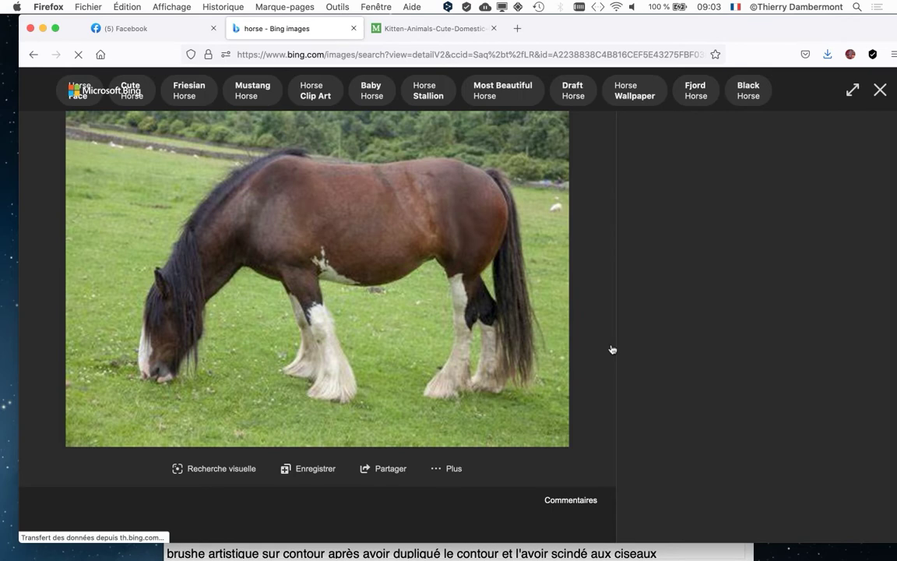
{"action": "left_click", "coordinate": [456, 468]}
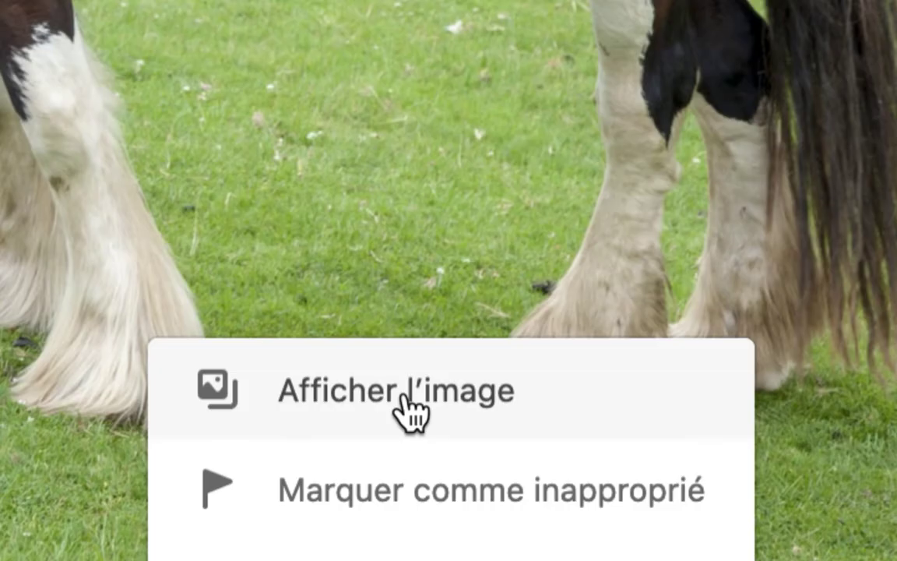
{"action": "left_click", "coordinate": [404, 394]}
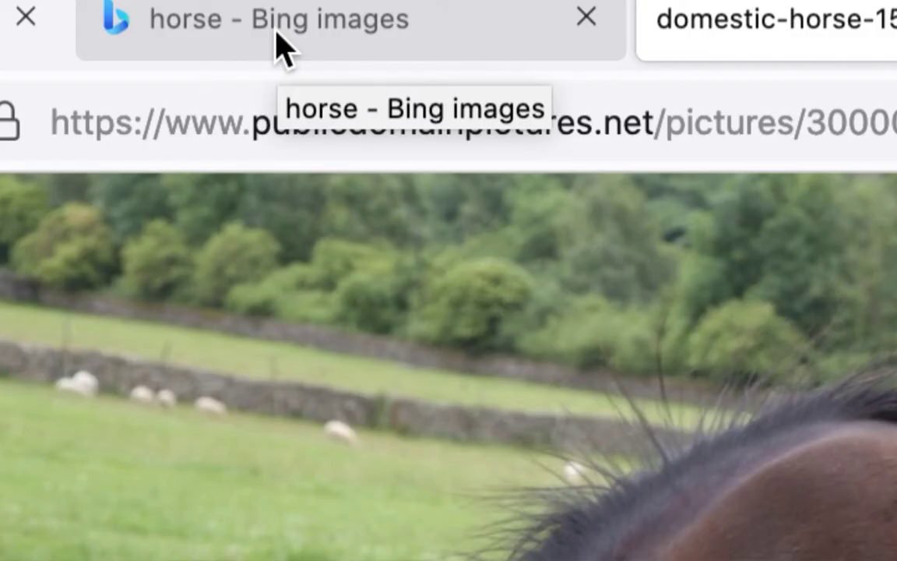
- Check the full-size image tab, then close the detail view on Bing's results
{"action": "left_click", "coordinate": [284, 50]}
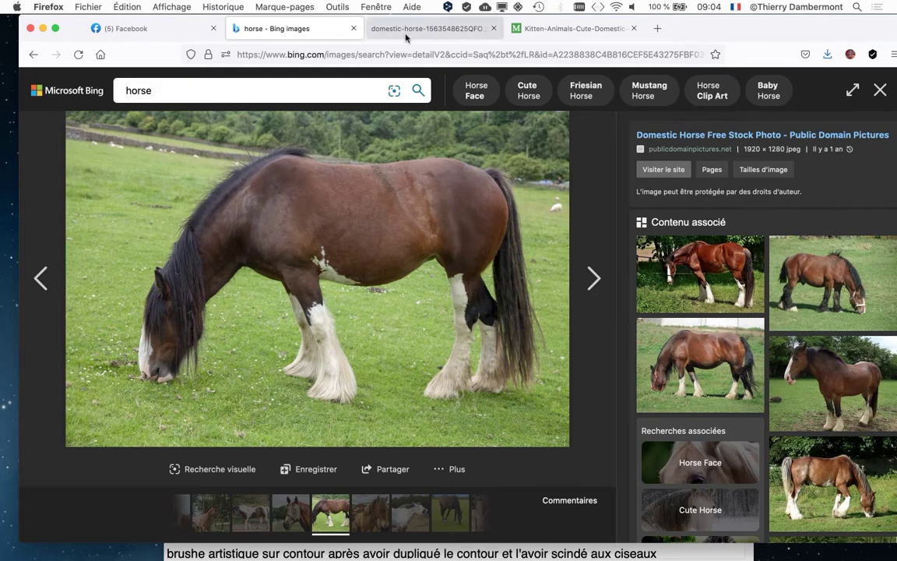
{"action": "left_click", "coordinate": [364, 30]}
{"action": "left_click", "coordinate": [279, 29]}
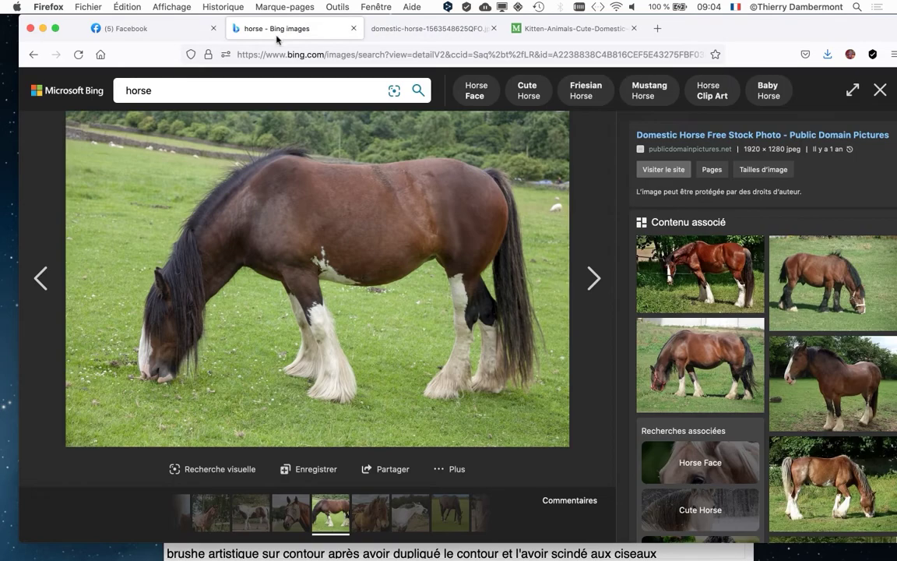
{"action": "left_click", "coordinate": [880, 90]}
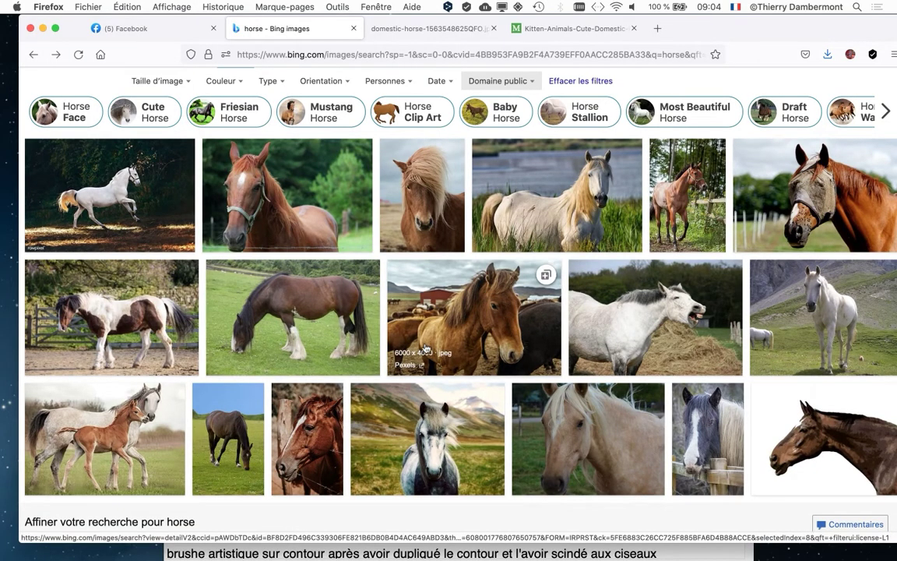
{"action": "mouse_move", "coordinate": [293, 317]}
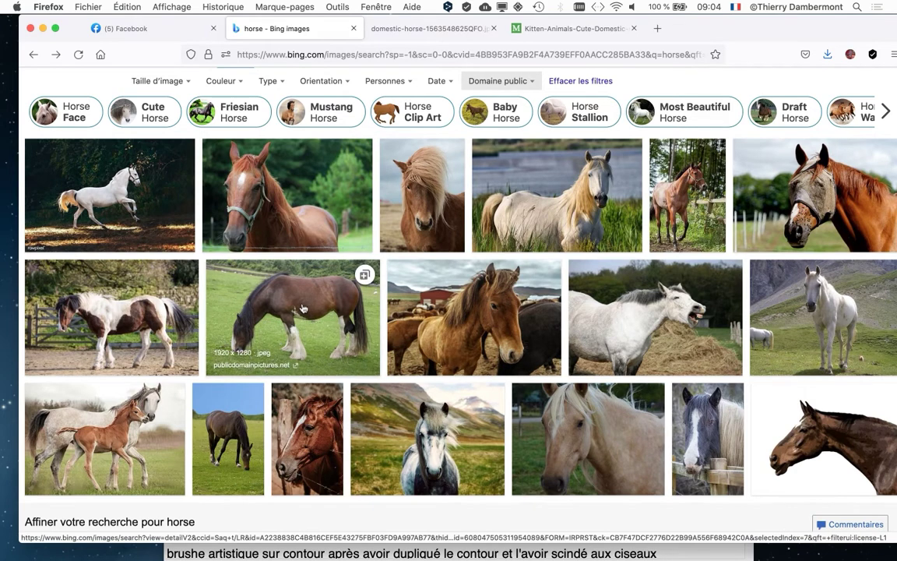
- Start saving the full-size horse photo from its right-click menu
{"action": "left_click", "coordinate": [427, 28]}
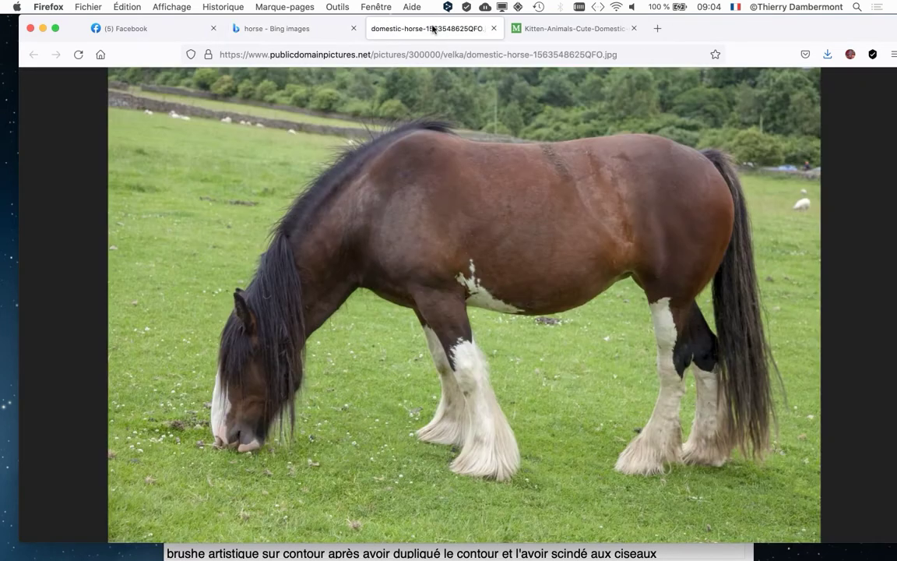
{"action": "right_click", "coordinate": [476, 245]}
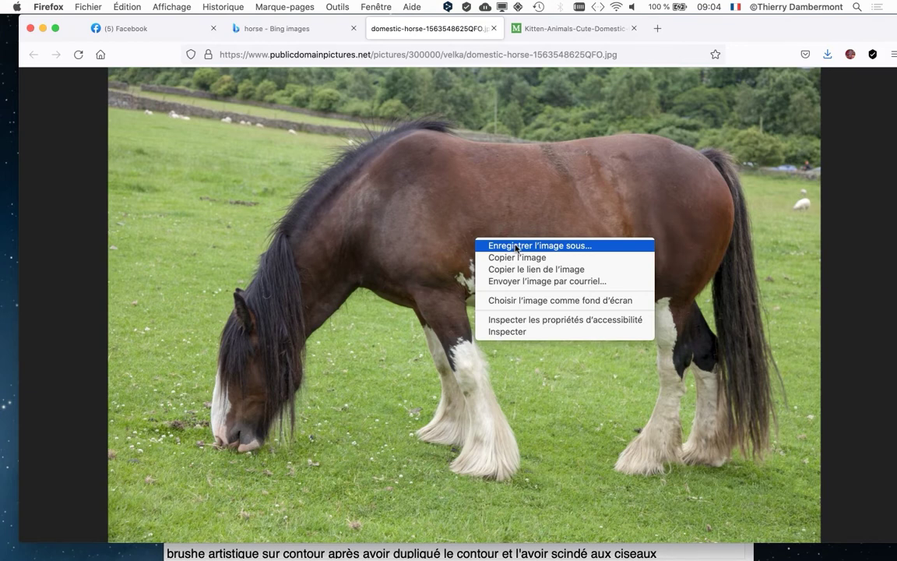
{"action": "key", "text": "Escape"}
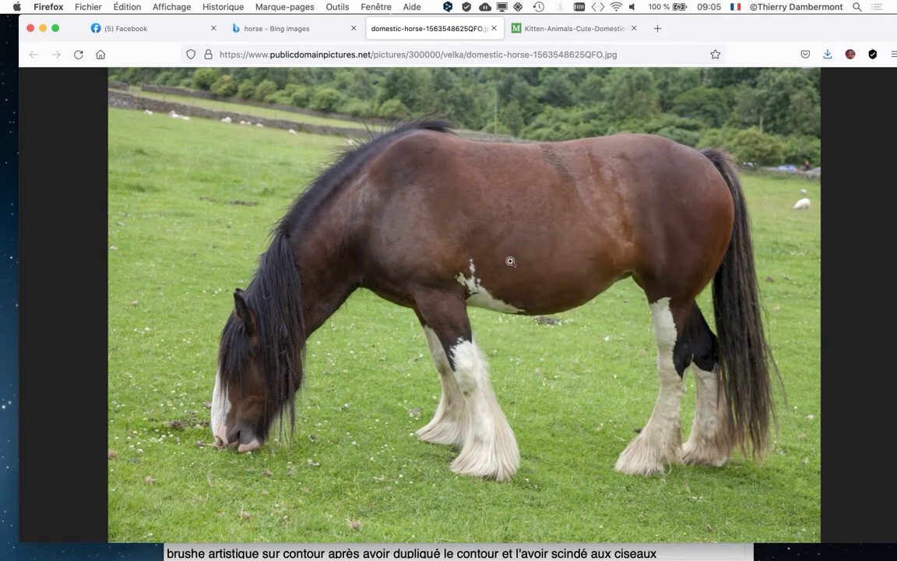
{"action": "right_click", "coordinate": [512, 262]}
{"action": "left_click", "coordinate": [532, 268]}
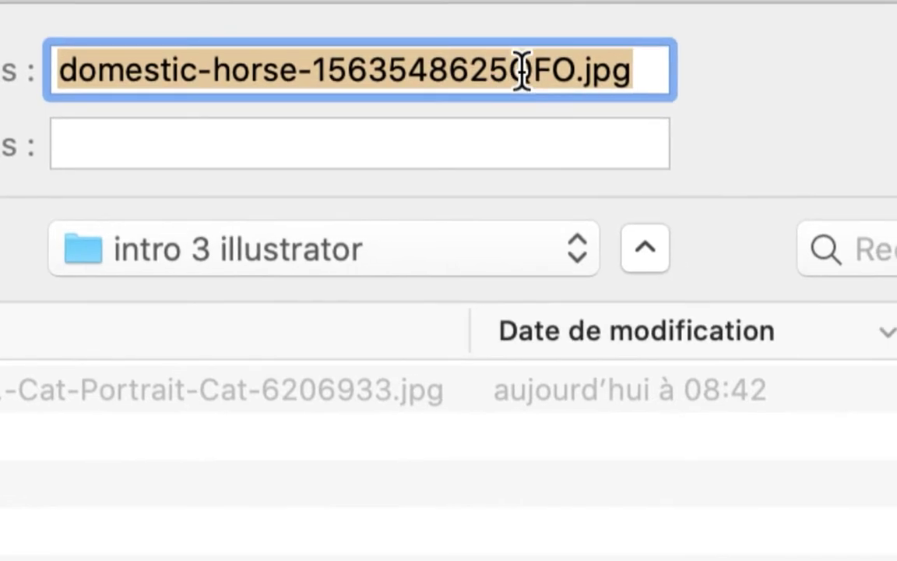
{"action": "left_click", "coordinate": [528, 73]}
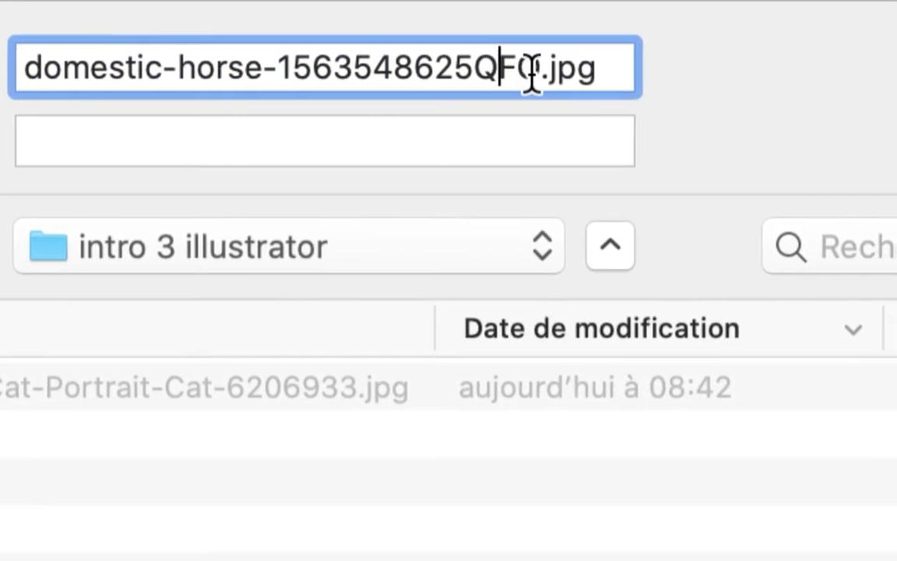
{"action": "left_click_drag", "start_coordinate": [531, 76], "coordinate": [474, 72]}
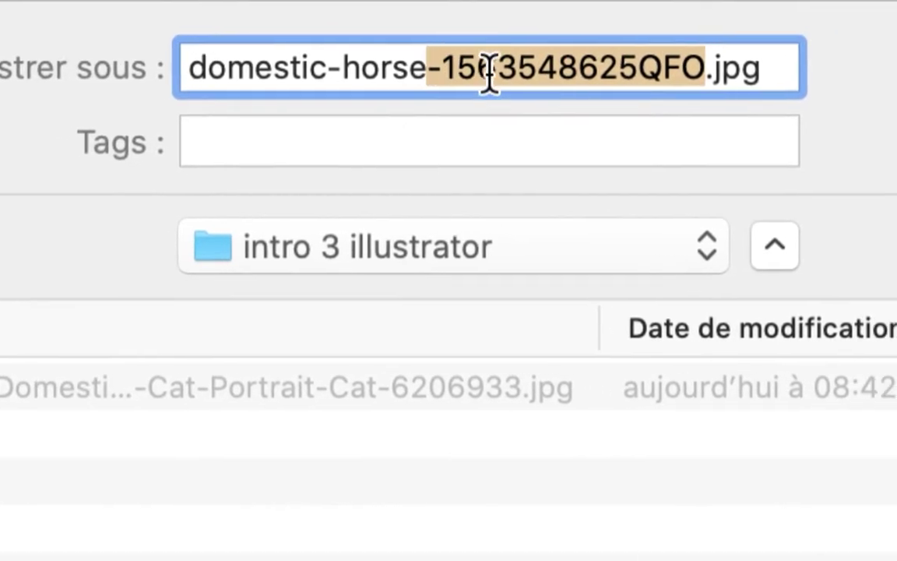
{"action": "left_click", "coordinate": [516, 73]}
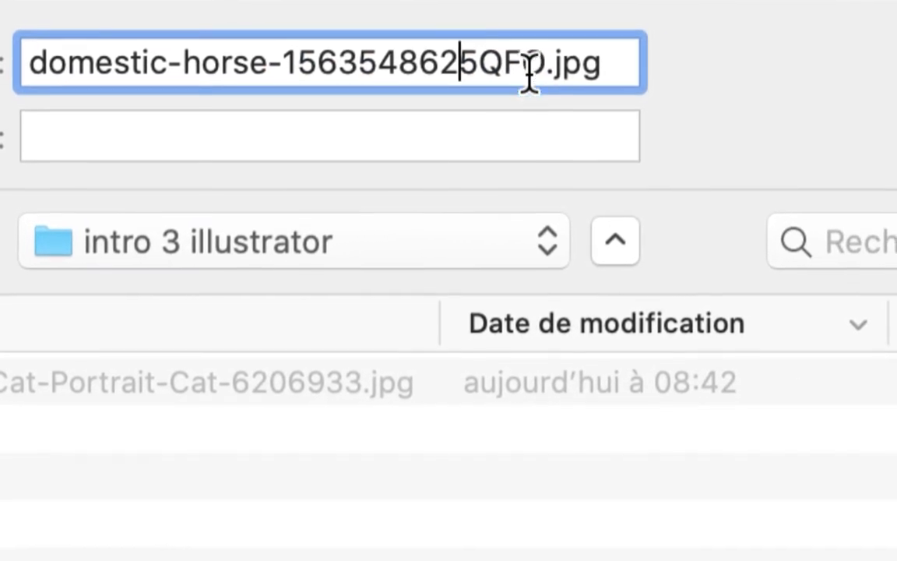
{"action": "left_click_drag", "start_coordinate": [530, 75], "coordinate": [389, 75]}
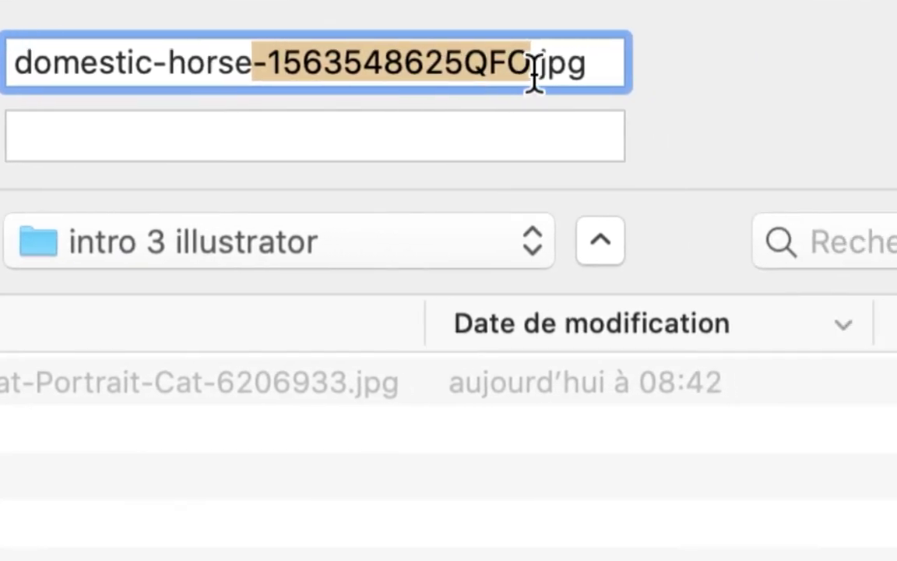
{"action": "left_click", "coordinate": [583, 62]}
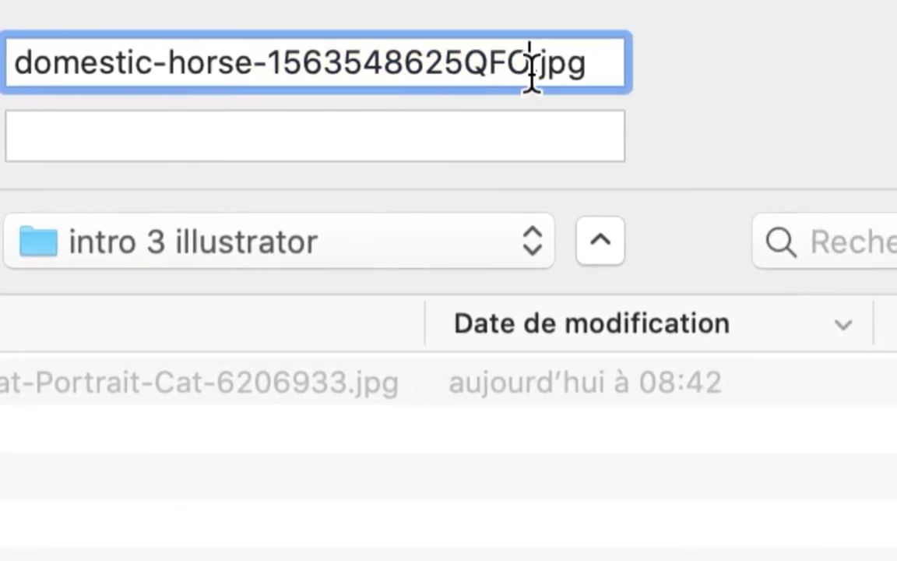
{"action": "left_click_drag", "start_coordinate": [583, 62], "coordinate": [640, 62]}
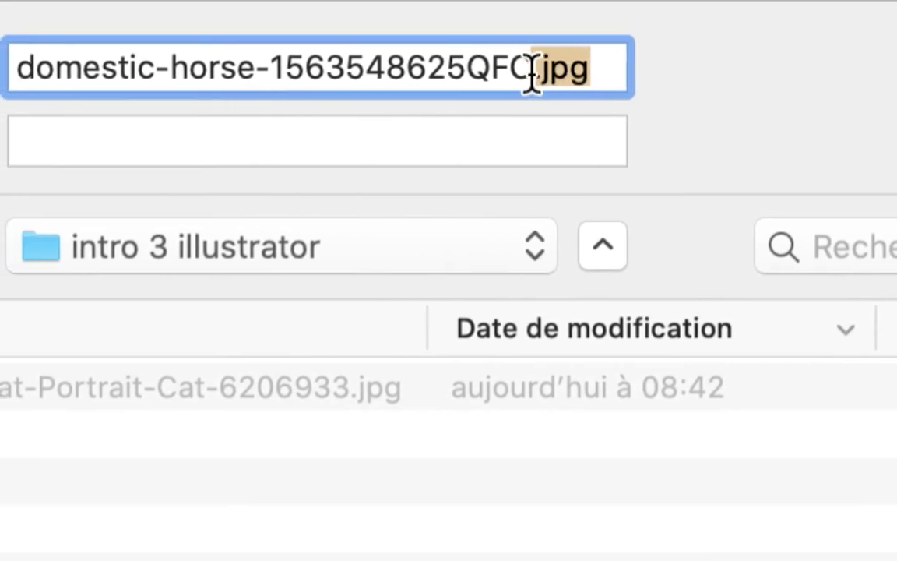
{"action": "left_click_drag", "start_coordinate": [544, 78], "coordinate": [474, 74]}
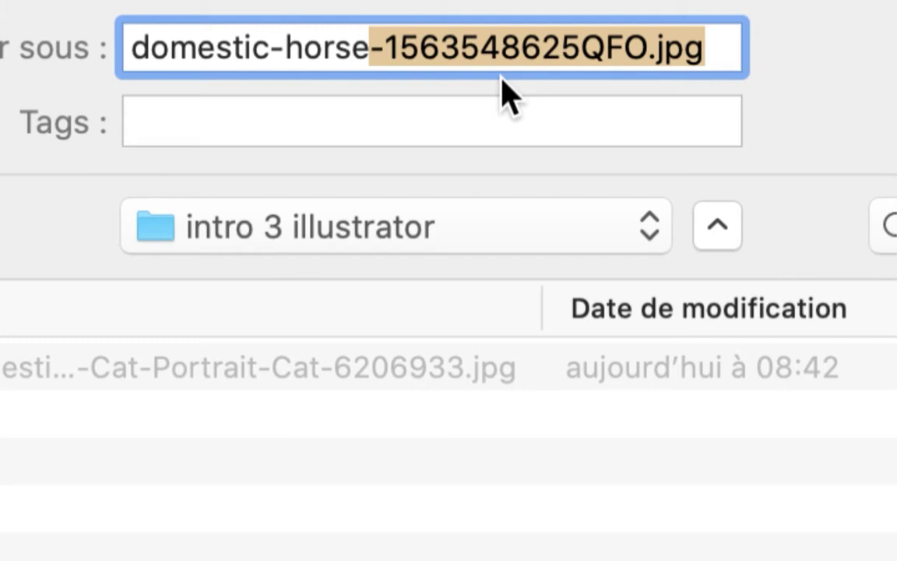
{"action": "left_click", "coordinate": [516, 48]}
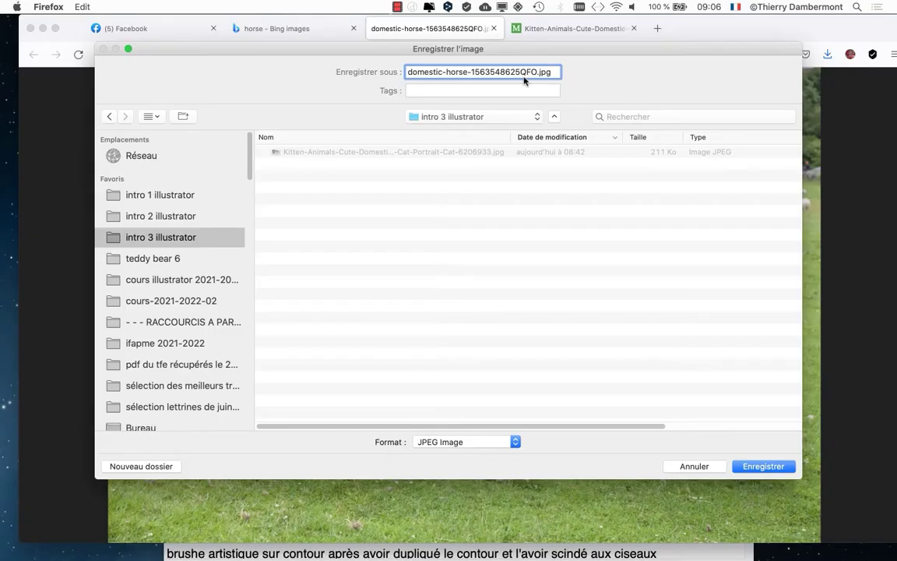
{"action": "left_click", "coordinate": [763, 466]}
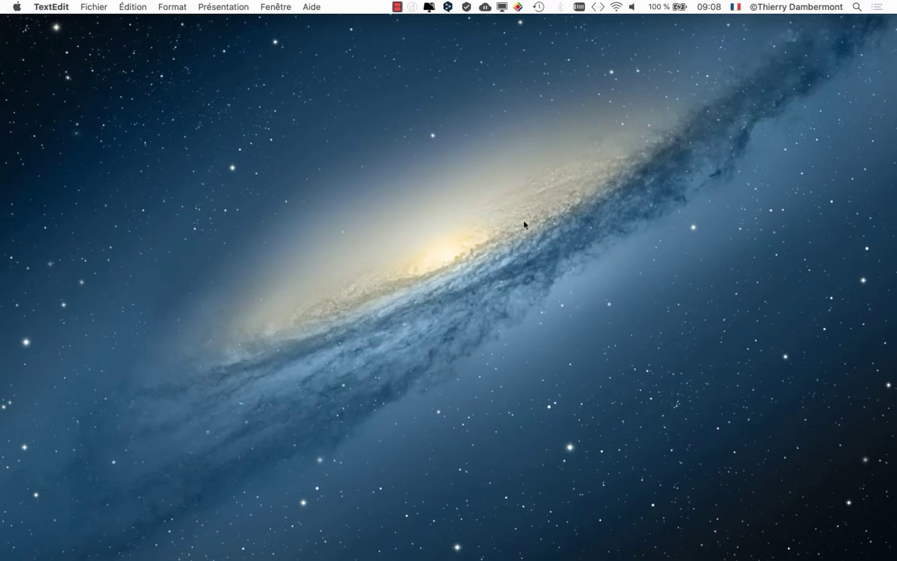
- Show the intro 3 illustrator folder in a new Finder window
{"action": "key", "text": "super+Tab"}
{"action": "left_click", "coordinate": [473, 285]}
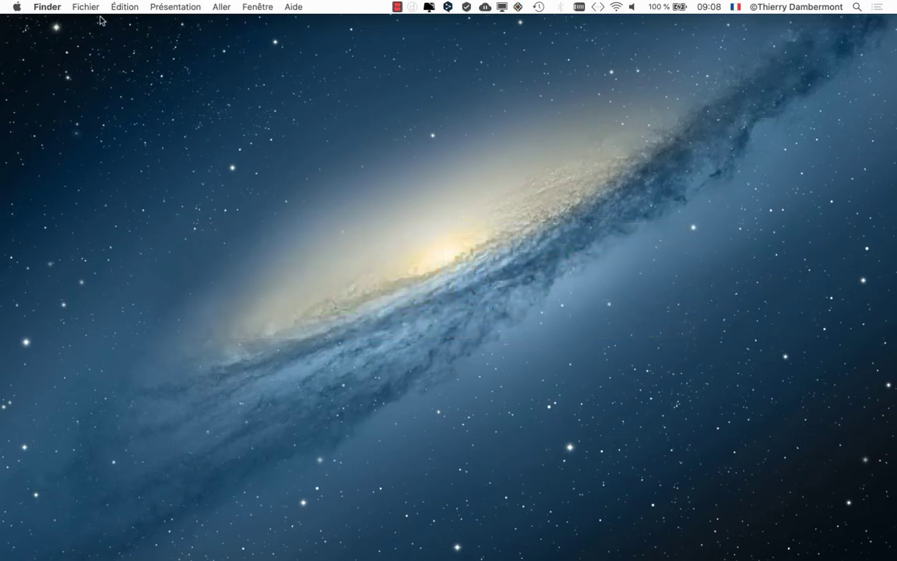
{"action": "left_click", "coordinate": [86, 6]}
{"action": "left_click", "coordinate": [558, 271]}
{"action": "key", "text": "super+n"}
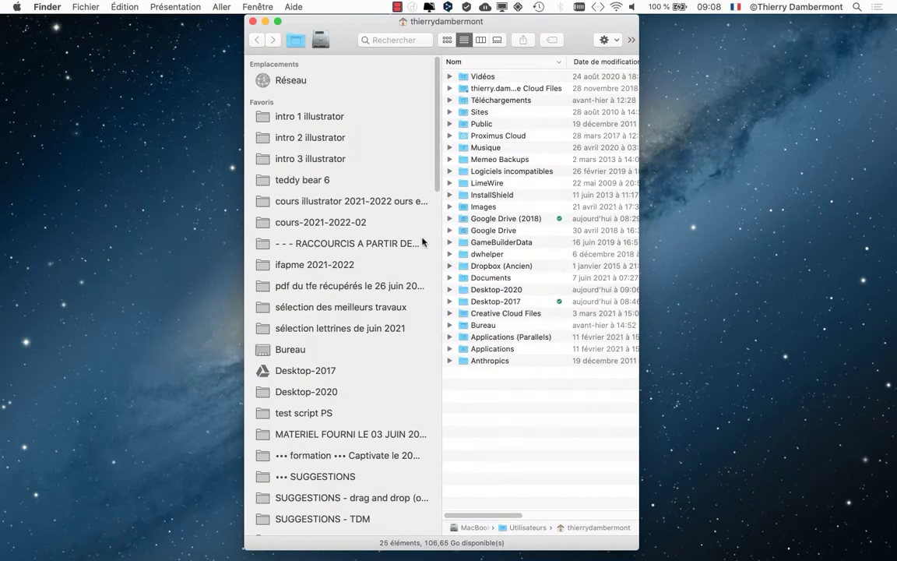
{"action": "left_click", "coordinate": [340, 157]}
- Delete the kitten JPG from the folder and enlarge the Finder window
{"action": "left_click_drag", "start_coordinate": [426, 32], "coordinate": [315, 35]}
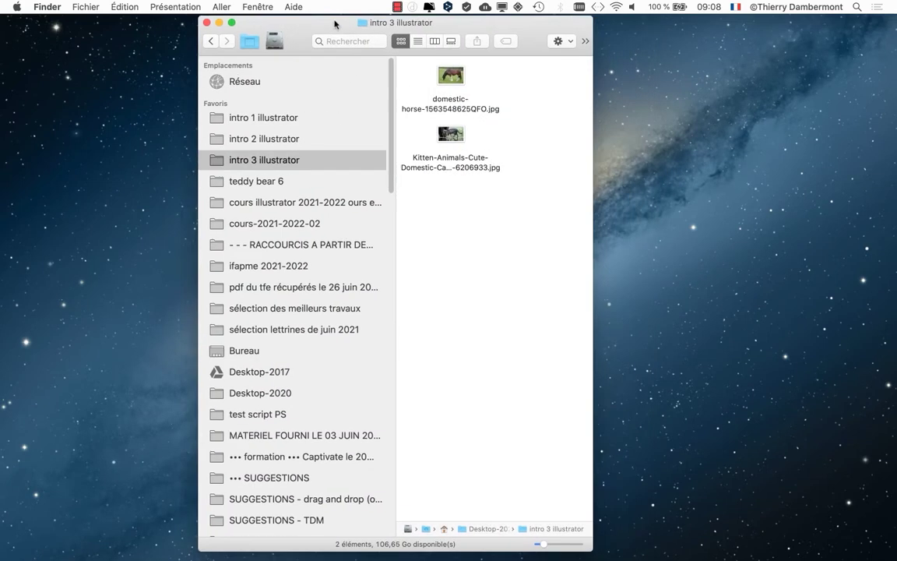
{"action": "left_click", "coordinate": [383, 146]}
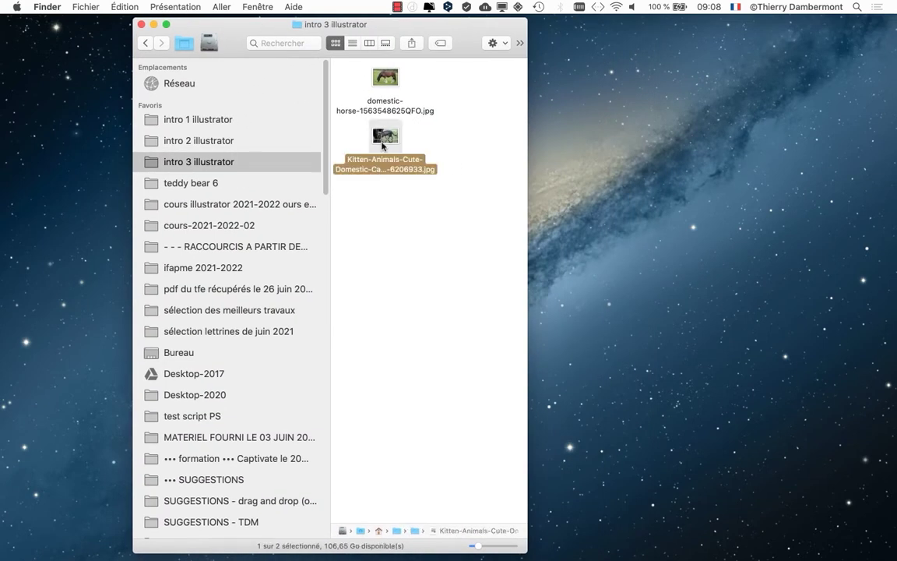
{"action": "key", "text": "super+BackSpace"}
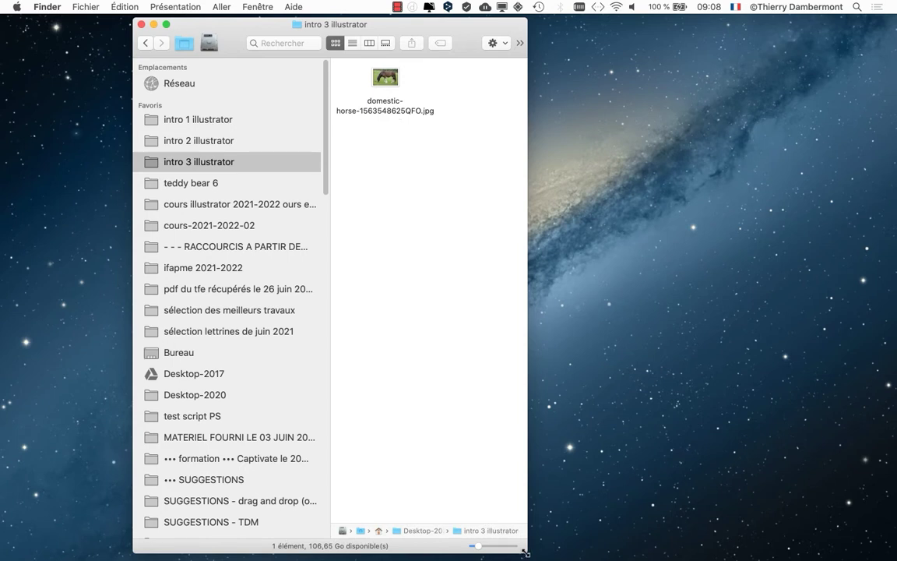
{"action": "mouse_move", "coordinate": [526, 552]}
{"action": "left_mouse_down"}
{"action": "mouse_move", "coordinate": [699, 472]}
{"action": "mouse_move", "coordinate": [832, 381]}
{"action": "mouse_move", "coordinate": [812, 375]}
{"action": "left_mouse_up"}
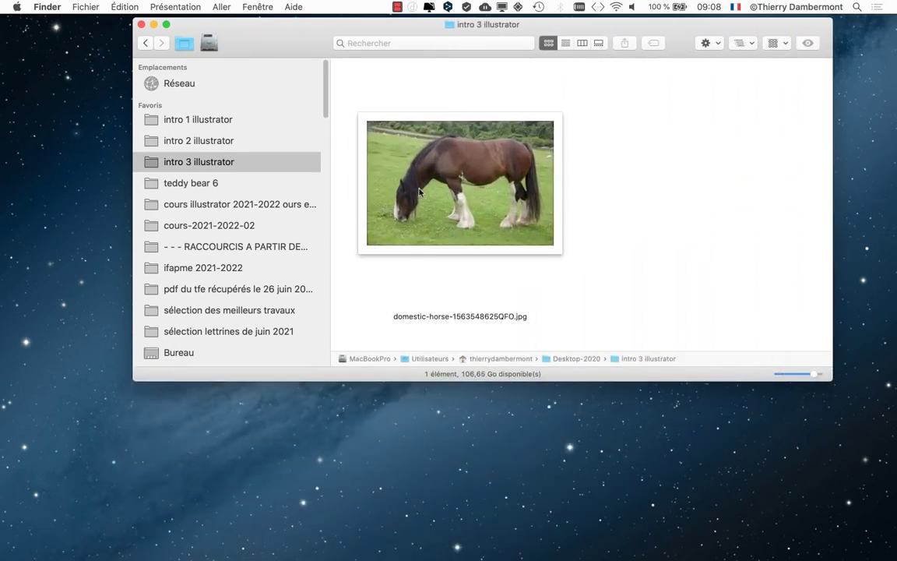
{"action": "left_click", "coordinate": [417, 191]}
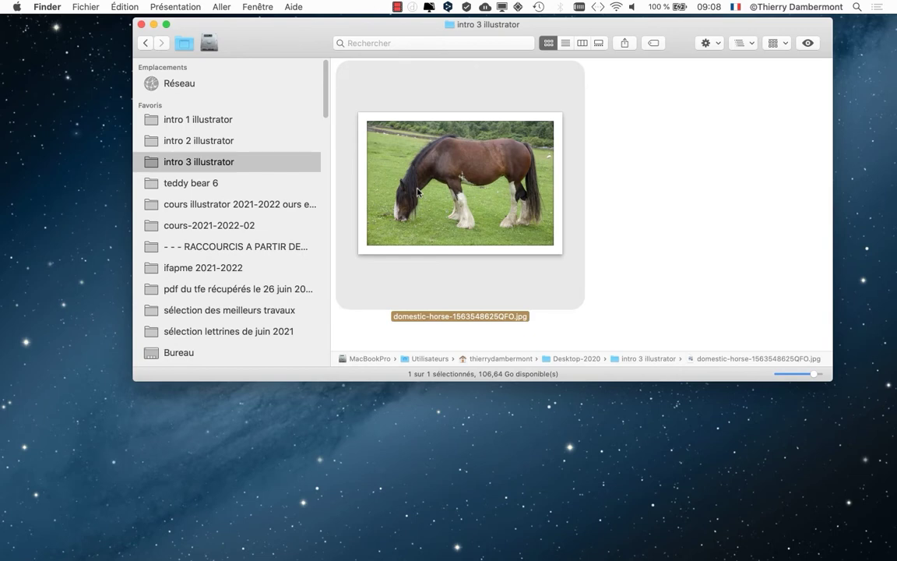
{"action": "key", "text": "super+Tab"}
{"action": "key", "text": "super+Tab"}
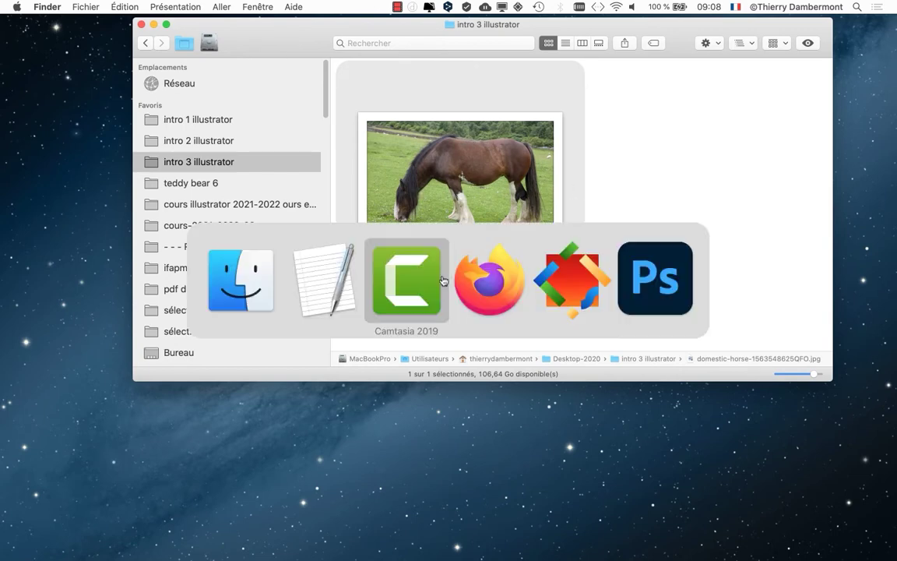
{"action": "key", "text": "super+Tab"}
{"action": "key", "text": "super+Tab"}
{"action": "key", "text": "super+Tab"}
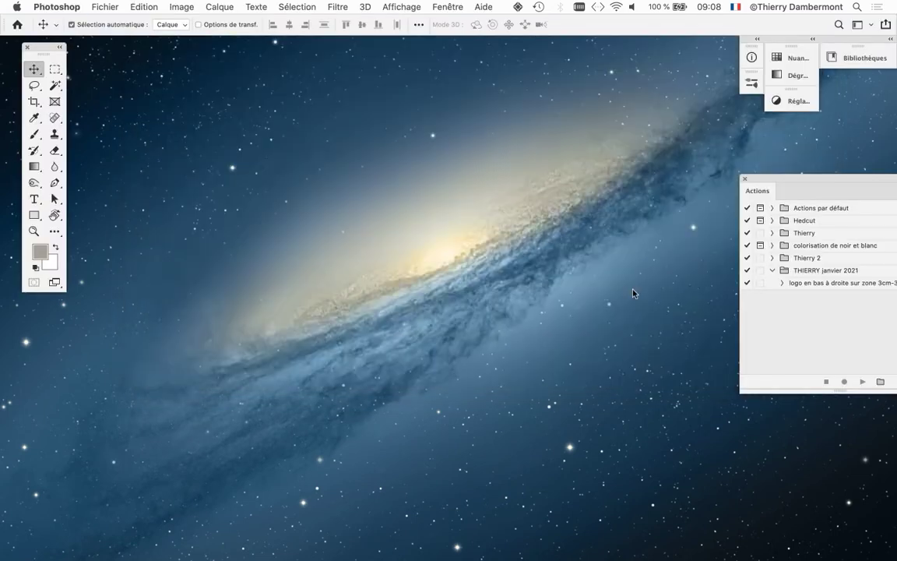
{"action": "left_click", "coordinate": [105, 7]}
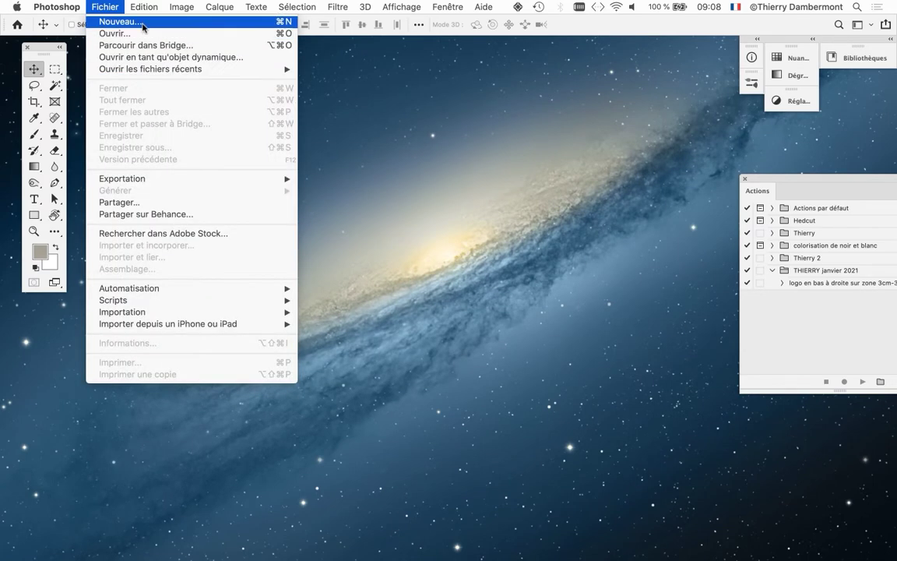
{"action": "left_click", "coordinate": [128, 34]}
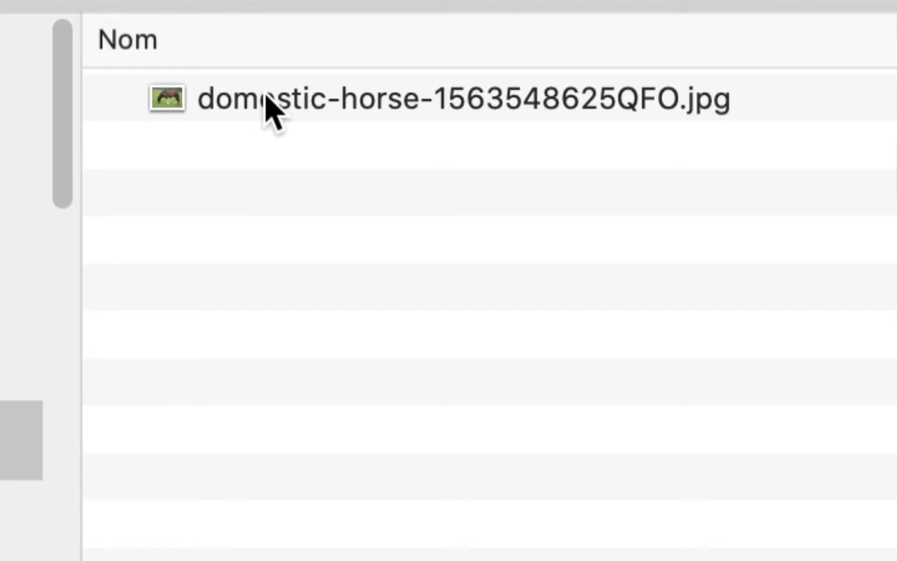
{"action": "left_click", "coordinate": [266, 101]}
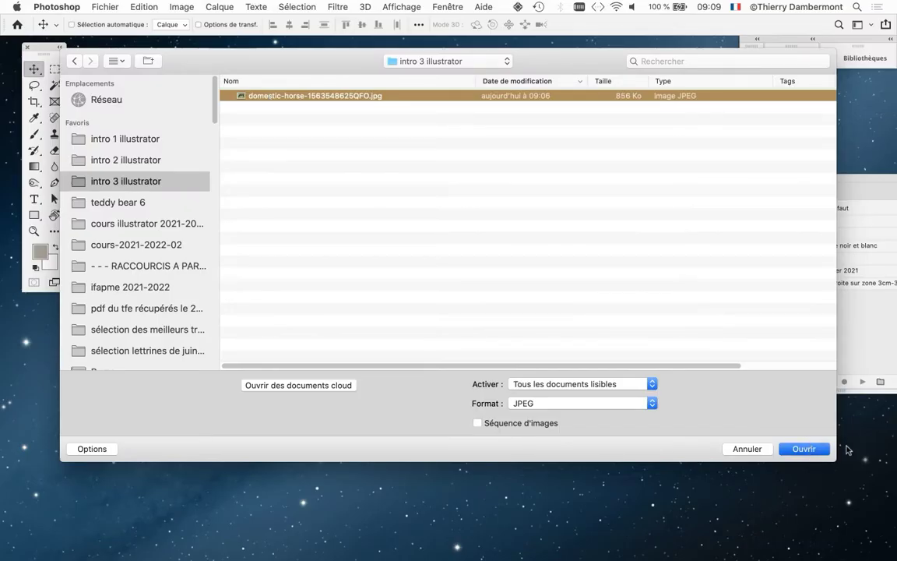
{"action": "key", "text": "Return"}
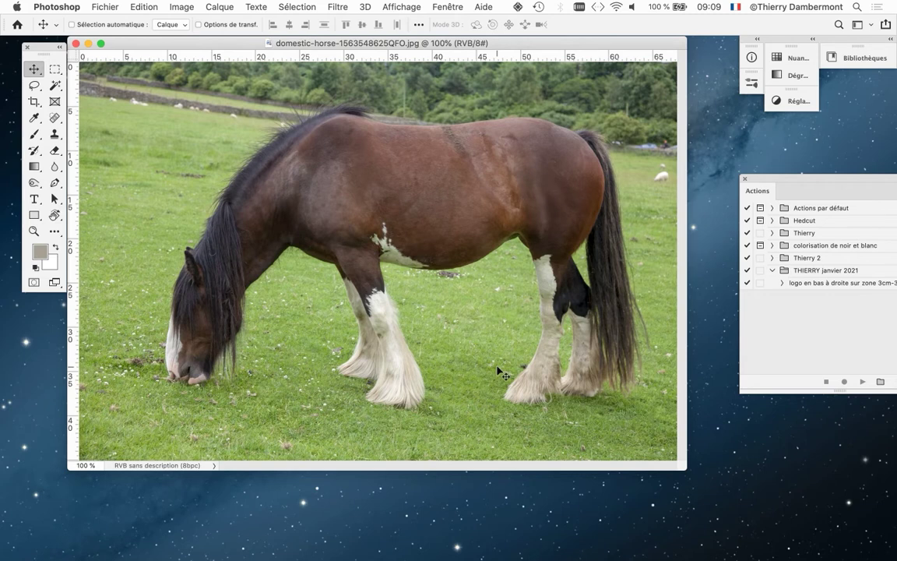
- Switch to Full Screen Mode with Menu Bar and pan toward the horse's head
{"action": "key", "text": "super"}
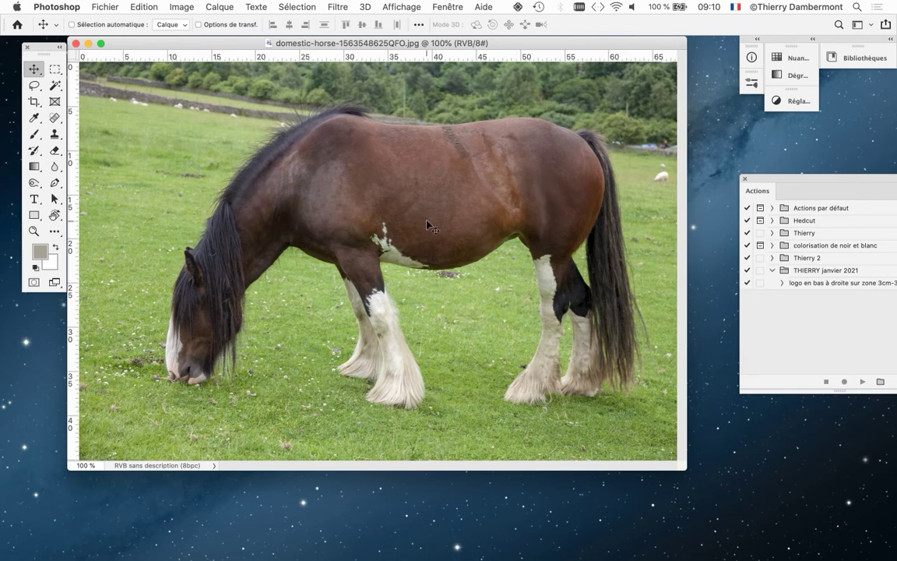
{"action": "key", "text": "f"}
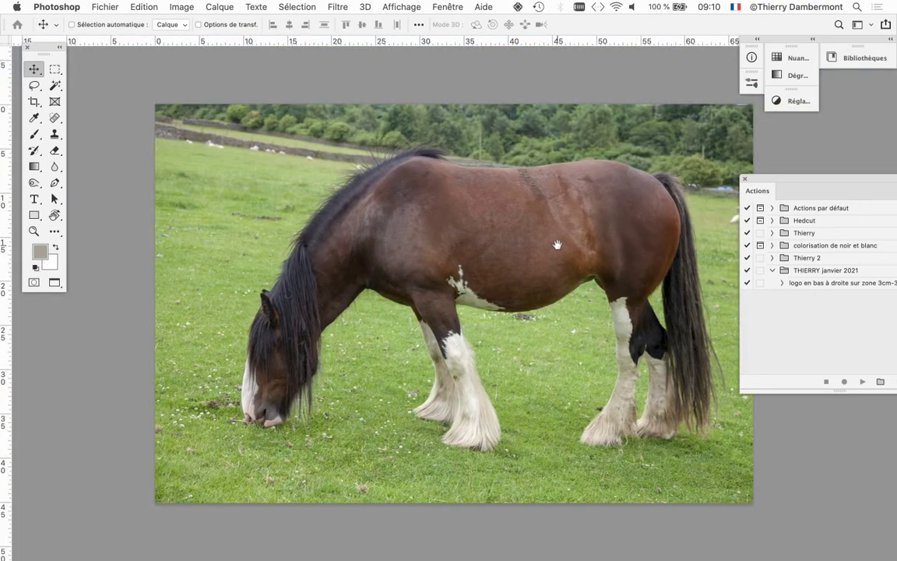
{"action": "mouse_move", "coordinate": [556, 245]}
{"action": "left_mouse_down"}
{"action": "mouse_move", "coordinate": [878, 124]}
{"action": "mouse_move", "coordinate": [427, 337]}
{"action": "mouse_move", "coordinate": [487, 92]}
{"action": "mouse_move", "coordinate": [745, 164]}
{"action": "mouse_move", "coordinate": [513, 216]}
{"action": "mouse_move", "coordinate": [499, 238]}
{"action": "left_mouse_up"}
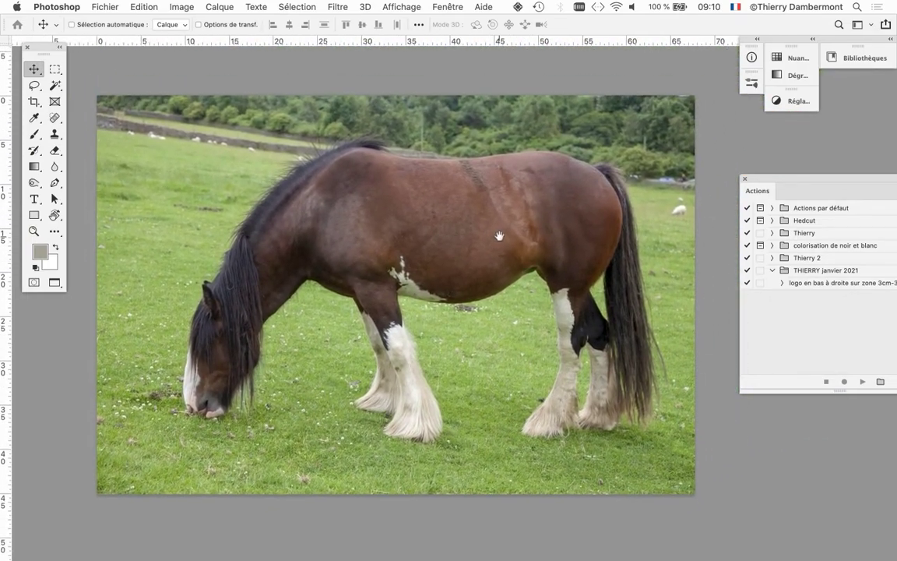
{"action": "scroll", "coordinate": [485, 241], "scroll_direction": "up", "scroll_amount": 5}
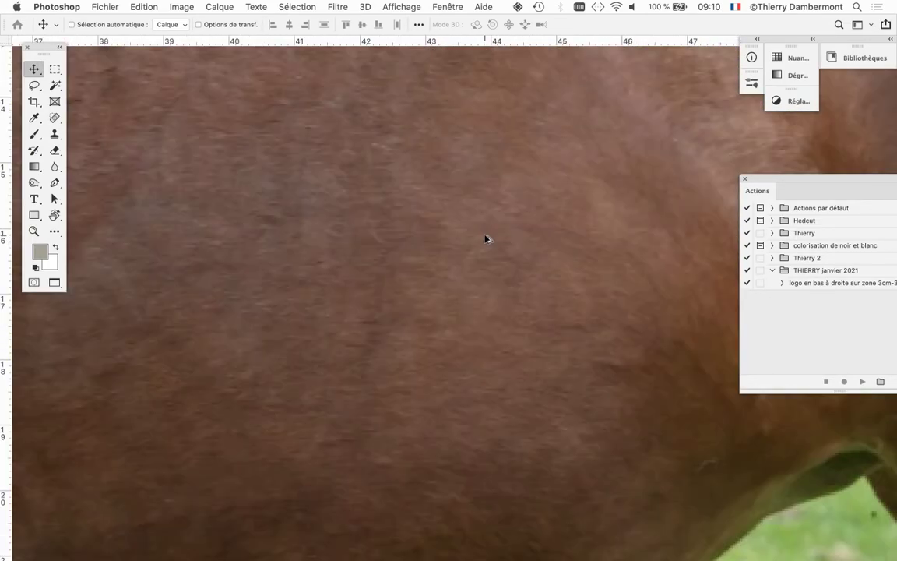
{"action": "scroll", "coordinate": [486, 241], "scroll_direction": "down", "scroll_amount": 5}
{"action": "scroll", "coordinate": [486, 240], "scroll_direction": "down", "scroll_amount": 5}
{"action": "scroll", "coordinate": [436, 212], "scroll_direction": "up", "scroll_amount": 3}
{"action": "scroll", "coordinate": [436, 212], "scroll_direction": "up", "scroll_amount": 2}
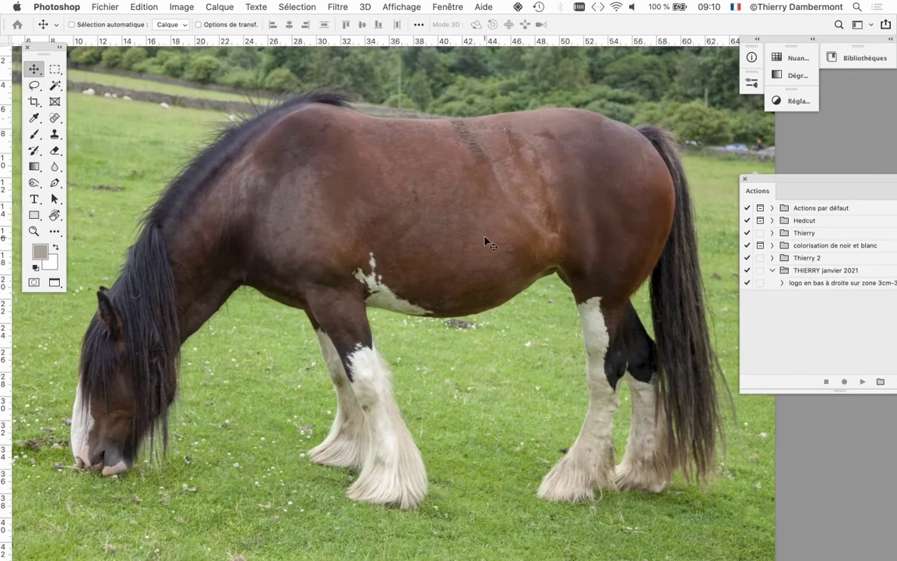
- Pan and zoom around the horse photo, then move the tools panel slightly lower
{"action": "mouse_move", "coordinate": [436, 212]}
{"action": "left_mouse_down"}
{"action": "mouse_move", "coordinate": [820, 174]}
{"action": "mouse_move", "coordinate": [424, 262]}
{"action": "left_mouse_up"}
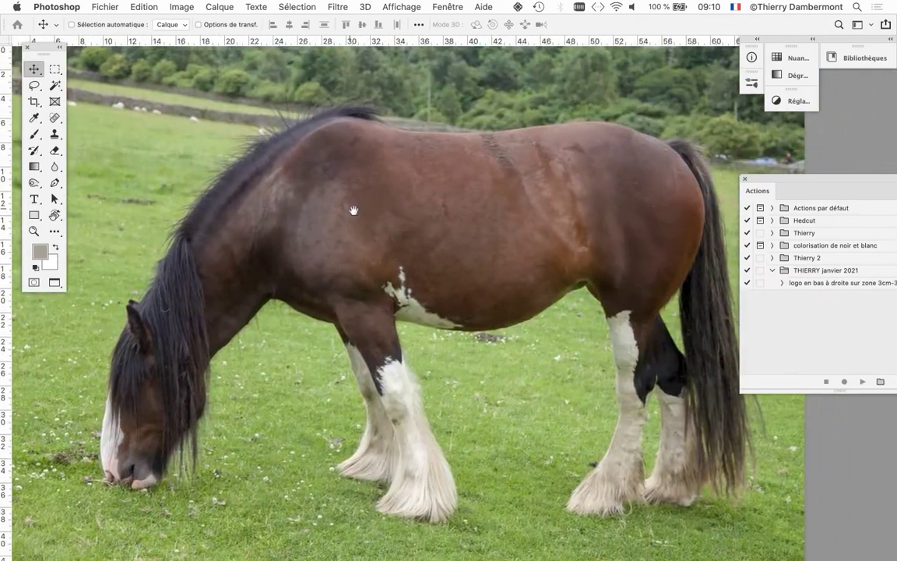
{"action": "scroll", "coordinate": [424, 262], "scroll_direction": "down", "scroll_amount": 2}
{"action": "scroll", "coordinate": [423, 263], "scroll_direction": "down", "scroll_amount": 1}
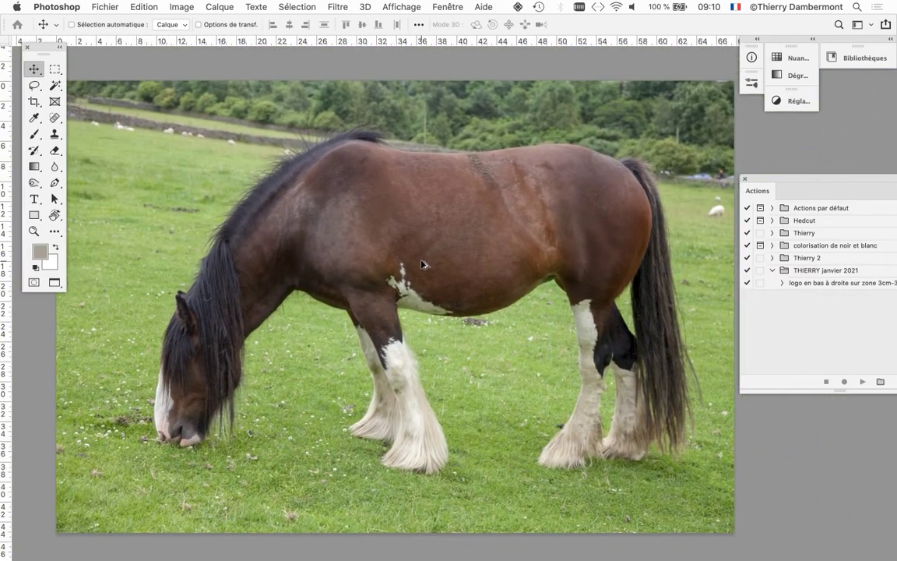
{"action": "scroll", "coordinate": [421, 264], "scroll_direction": "down", "scroll_amount": 1}
{"action": "scroll", "coordinate": [406, 252], "scroll_direction": "left", "scroll_amount": 2}
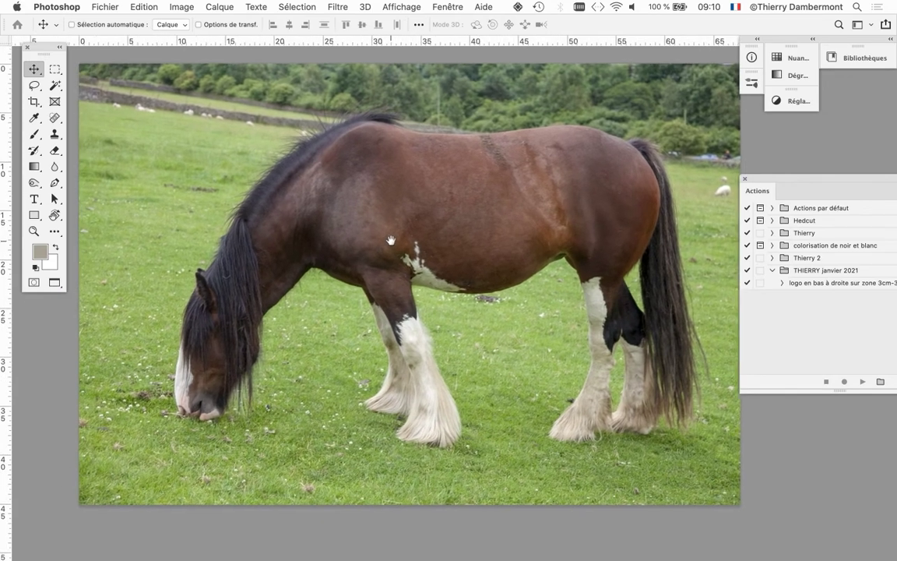
{"action": "scroll", "coordinate": [406, 251], "scroll_direction": "down", "scroll_amount": 1}
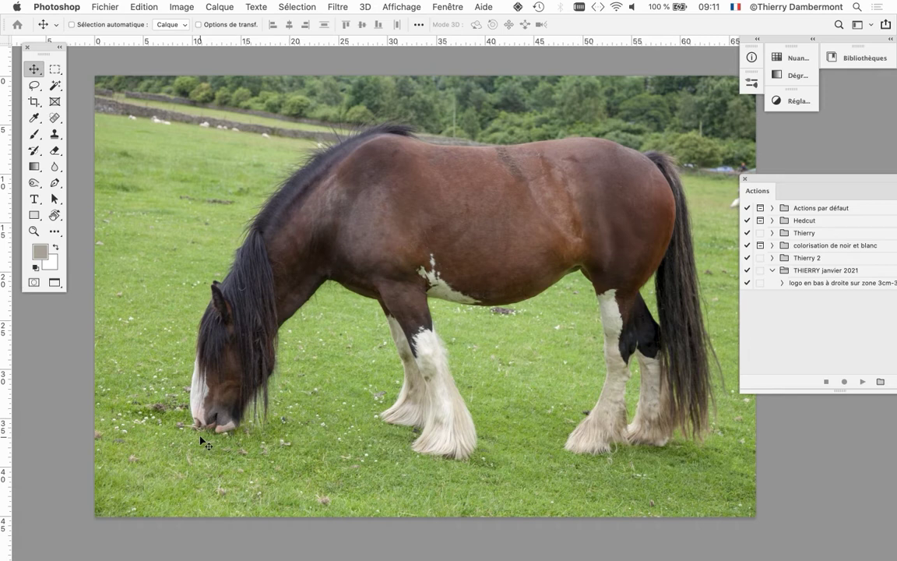
{"action": "scroll", "coordinate": [200, 437], "scroll_direction": "down", "scroll_amount": 5}
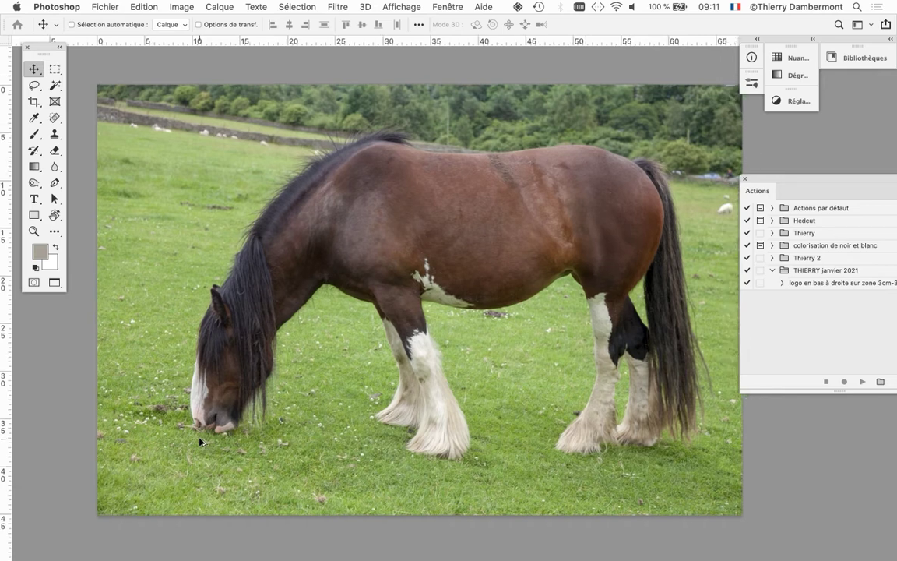
{"action": "scroll", "coordinate": [199, 444], "scroll_direction": "down", "scroll_amount": 1}
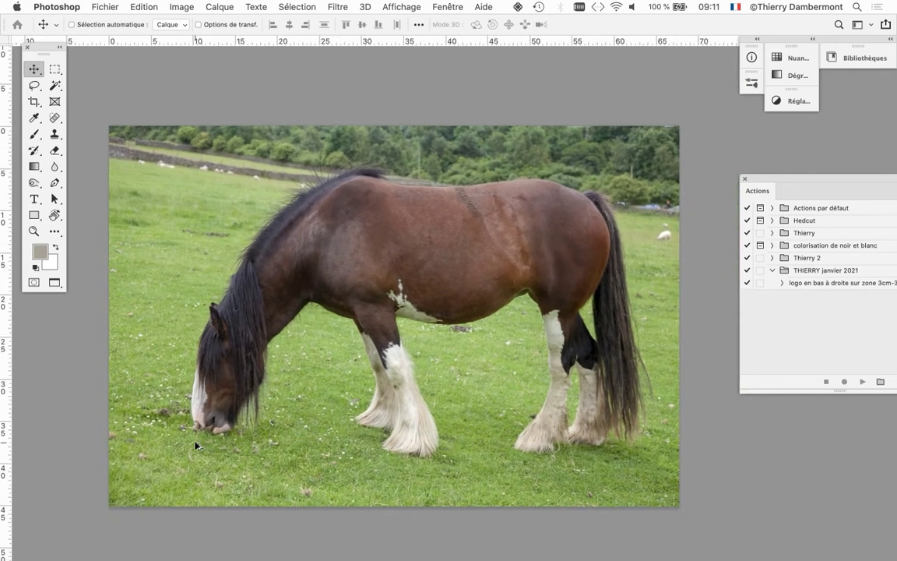
{"action": "left_click_drag", "start_coordinate": [45, 50], "coordinate": [60, 79]}
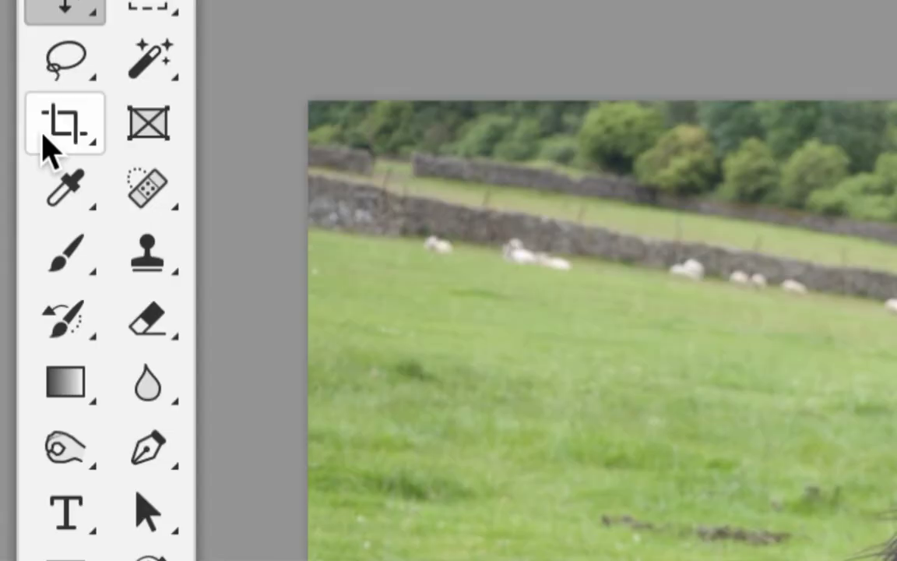
- Crop the horse photo, trimming thin strips from the top, left and bottom edges
{"action": "left_click", "coordinate": [48, 150]}
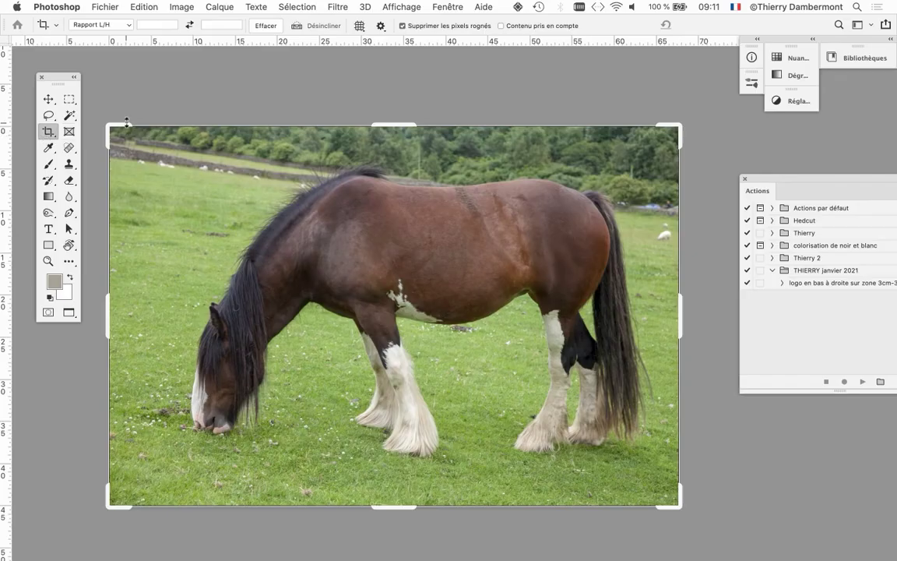
{"action": "left_click_drag", "start_coordinate": [102, 122], "coordinate": [118, 129]}
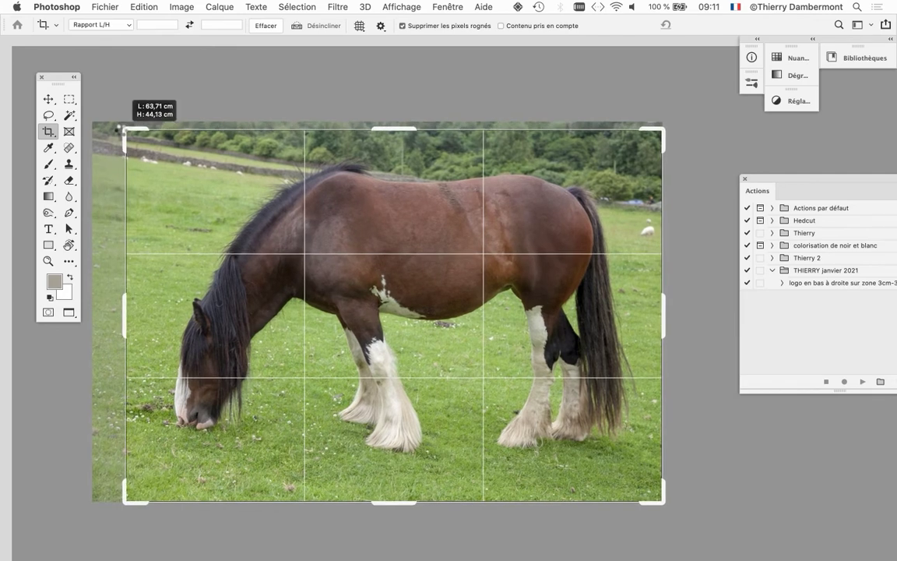
{"action": "left_click_drag", "start_coordinate": [123, 129], "coordinate": [120, 133]}
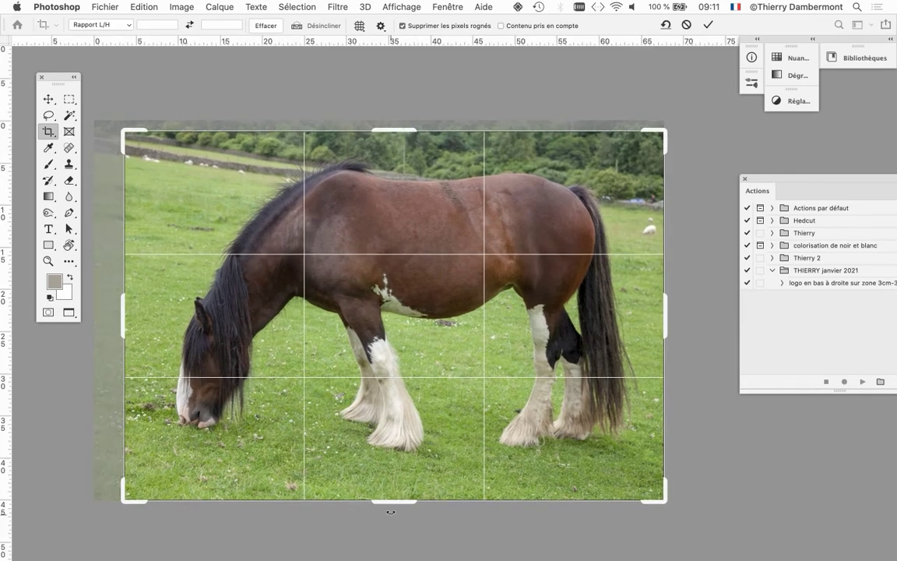
{"action": "left_click_drag", "start_coordinate": [392, 505], "coordinate": [392, 494]}
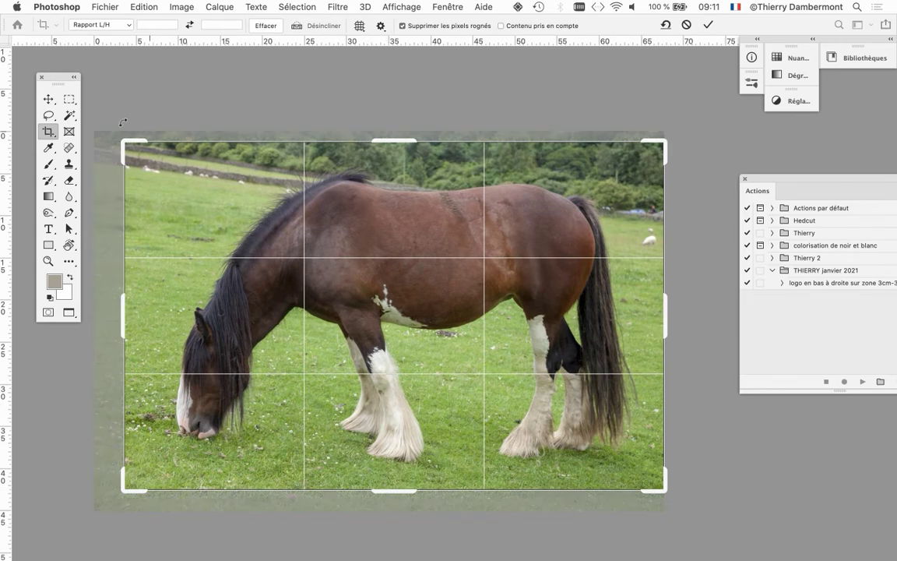
{"action": "left_click_drag", "start_coordinate": [120, 141], "coordinate": [127, 147]}
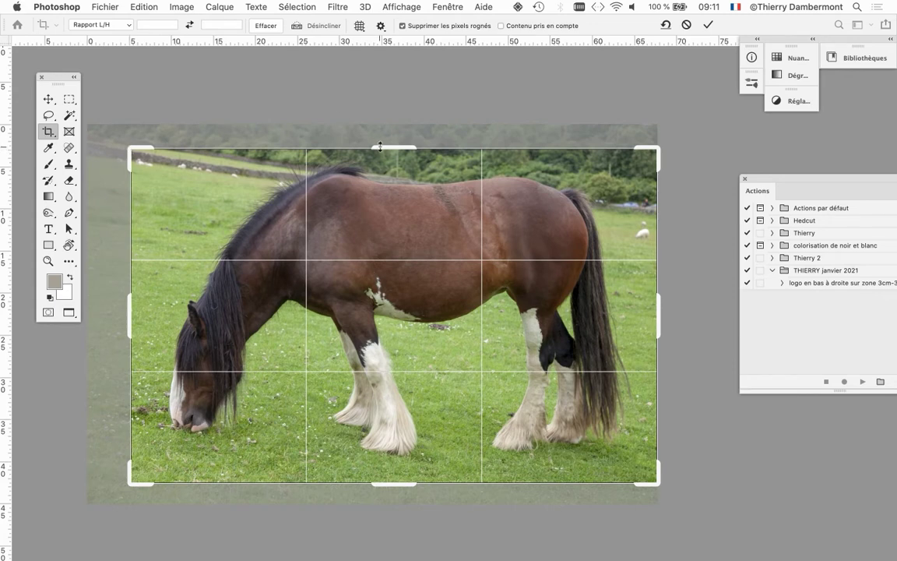
{"action": "left_click_drag", "start_coordinate": [380, 146], "coordinate": [378, 141]}
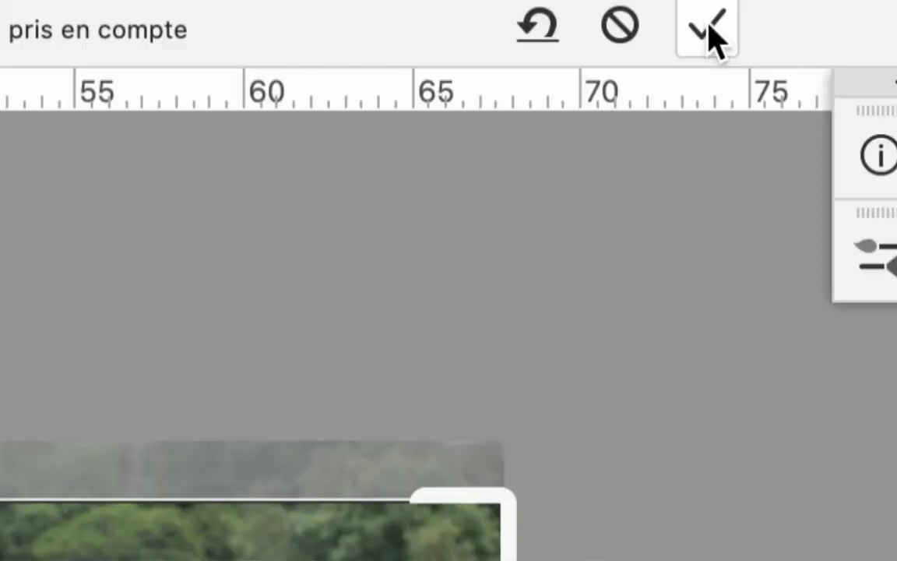
{"action": "left_click", "coordinate": [709, 27]}
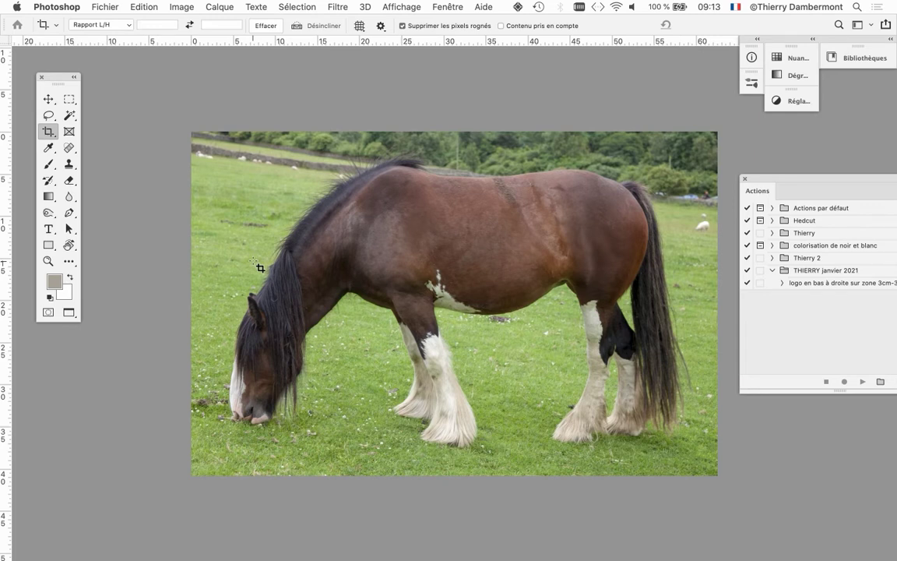
- Select the grazing horse automatically with Sélection > Sujet
{"action": "left_click", "coordinate": [291, 6]}
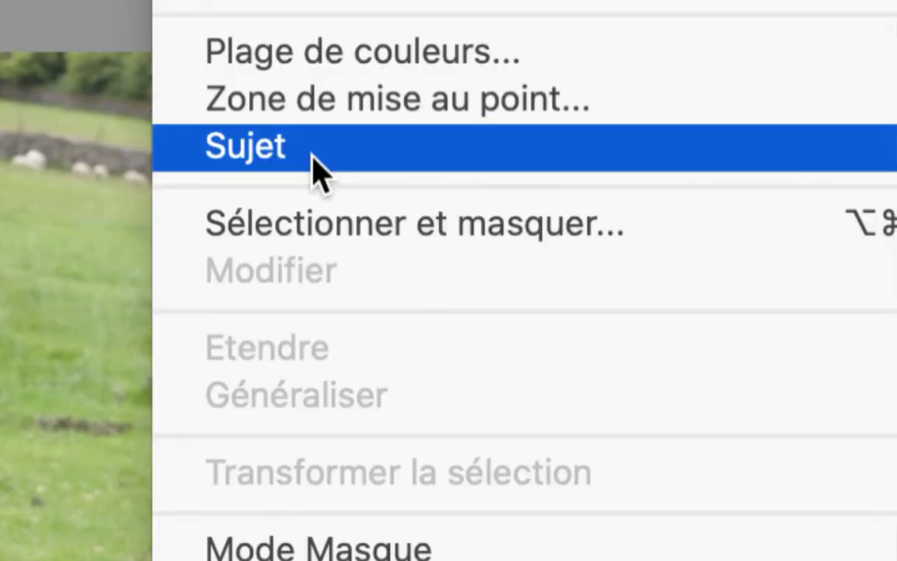
{"action": "left_click", "coordinate": [317, 171]}
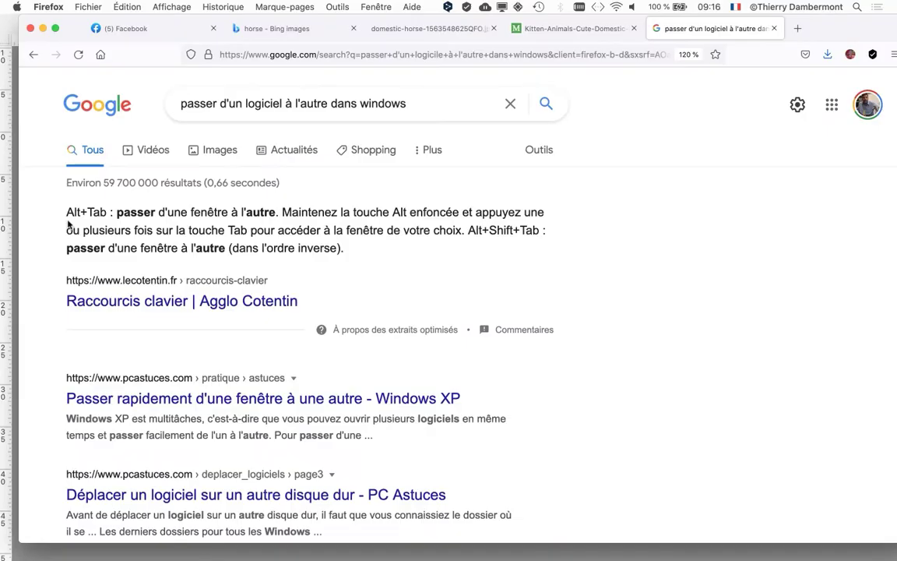
- Cycle through the Cmd+Tab application switcher toward Photoshop
{"action": "key", "text": "super+Tab"}
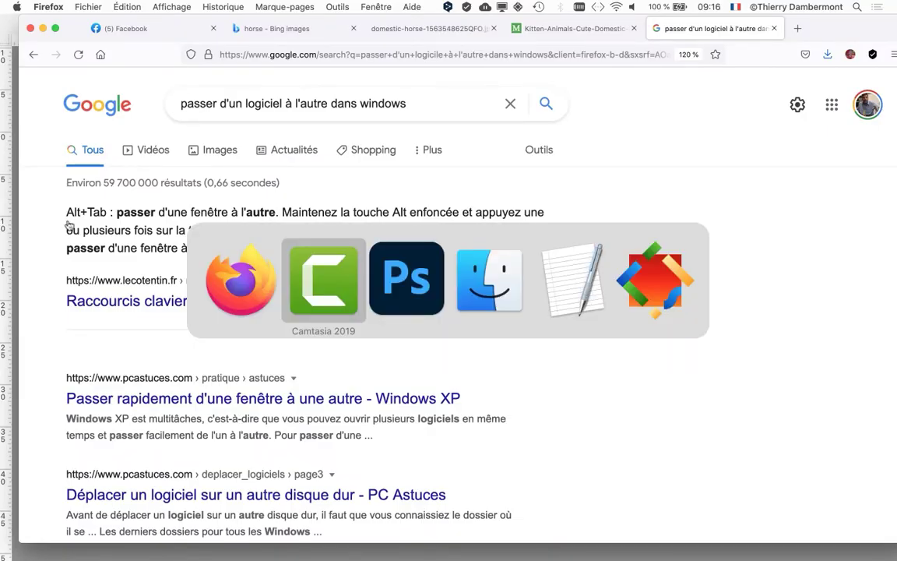
{"action": "key", "text": "super+Tab"}
{"action": "key", "text": "super+Tab"}
{"action": "key", "text": "super+Tab"}
{"action": "key", "text": "super+Tab"}
{"action": "key", "text": "super+Tab"}
{"action": "key", "text": "super+Tab"}
{"action": "key", "text": "super+Tab"}
{"action": "key", "text": "super+Tab"}
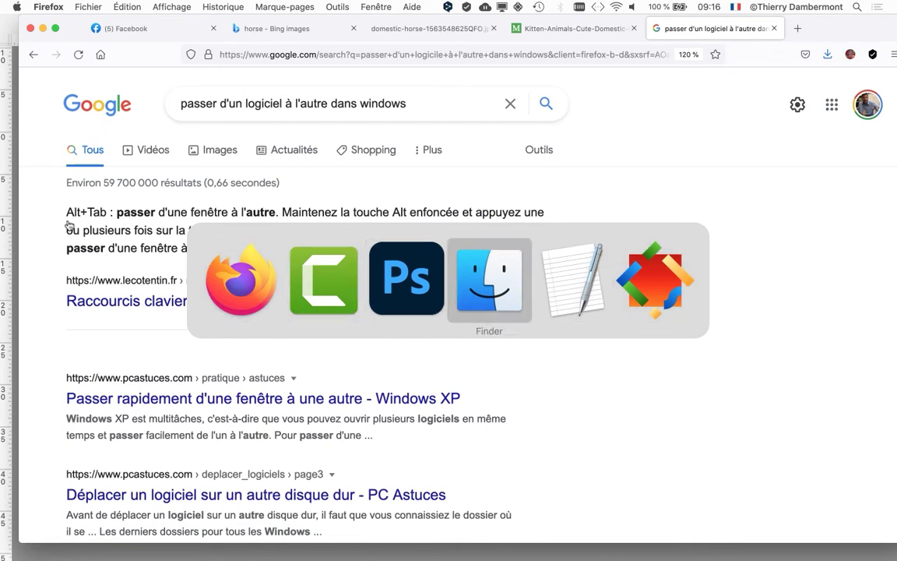
{"action": "key", "text": "super+Tab"}
{"action": "key", "text": "super+Tab"}
{"action": "key", "text": "super+Tab"}
{"action": "key", "text": "super+Tab"}
{"action": "key", "text": "super+Tab"}
{"action": "key", "text": "super+Tab"}
{"action": "key", "text": "super+Tab"}
{"action": "key", "text": "super+Tab"}
{"action": "key", "text": "super+Tab"}
{"action": "key", "text": "super+Tab"}
{"action": "key", "text": "super+Tab"}
{"action": "key", "text": "super+Tab"}
{"action": "key", "text": "super+Tab"}
{"action": "key", "text": "super+Tab"}
{"action": "key", "text": "super+Tab"}
{"action": "key", "text": "super+Tab"}
{"action": "key", "text": "super+Tab"}
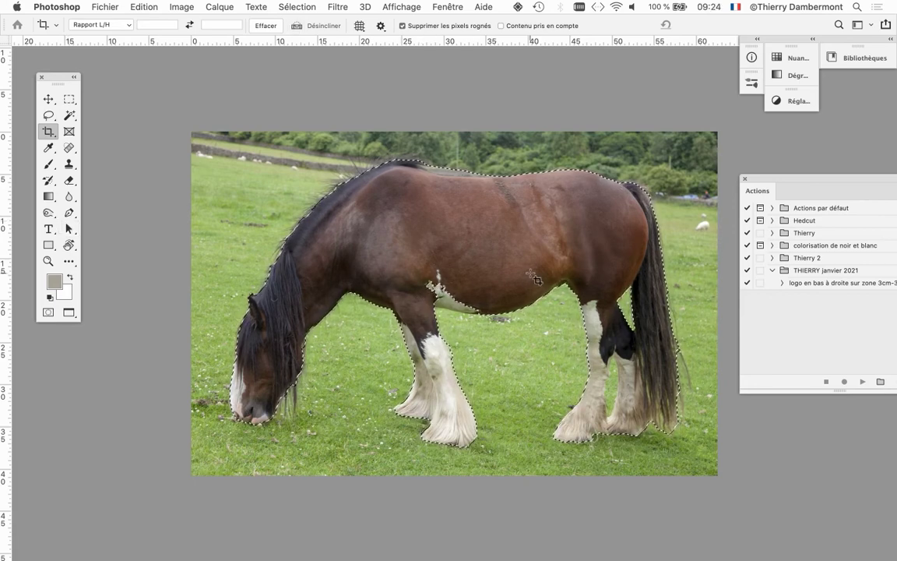
- Zoom out on the selected horse in the cropped photo
{"action": "scroll", "coordinate": [559, 387], "scroll_direction": "down", "scroll_amount": 2}
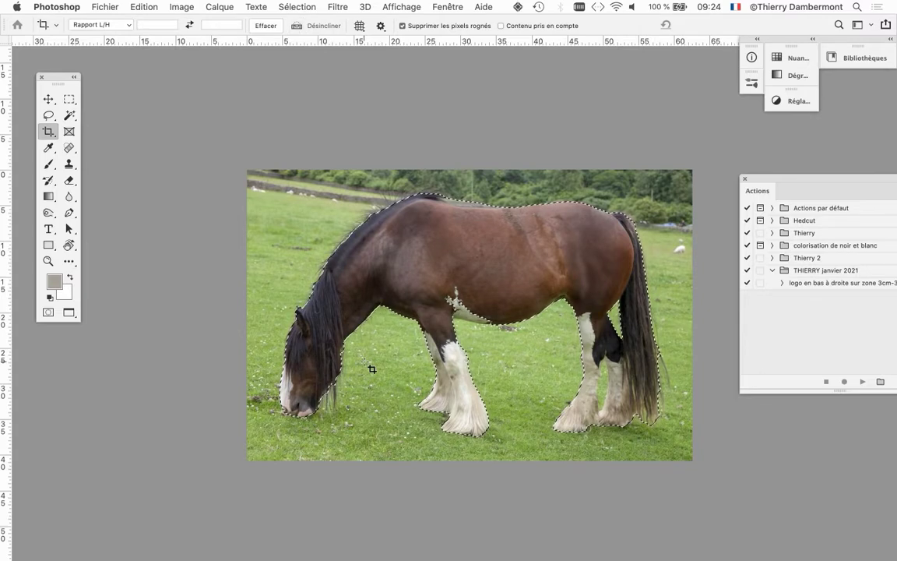
{"action": "key", "text": "super"}
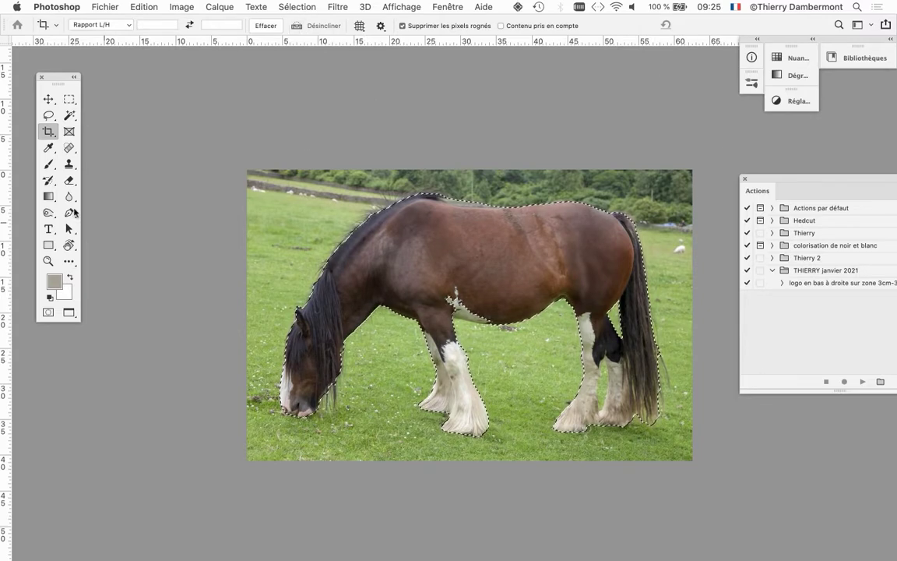
- Open red-handle-scissors.jpg from the image à problème folder
{"action": "left_click", "coordinate": [106, 7]}
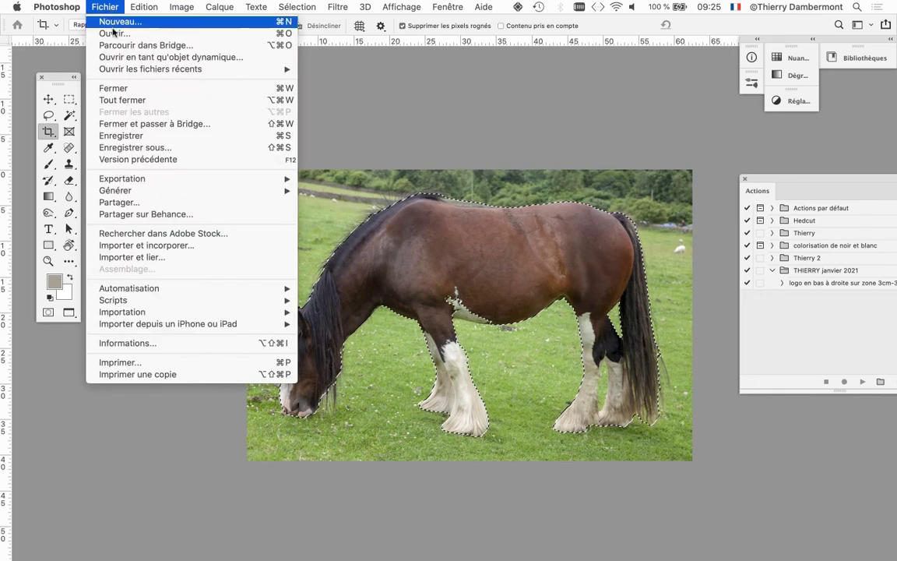
{"action": "left_click", "coordinate": [444, 152]}
{"action": "key", "text": "super+o"}
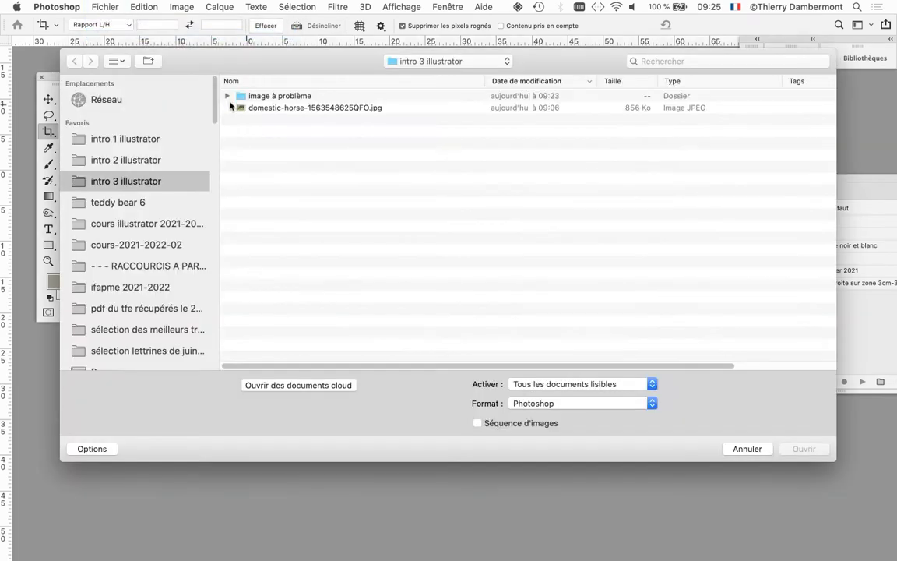
{"action": "left_click", "coordinate": [227, 95]}
{"action": "left_click", "coordinate": [304, 107]}
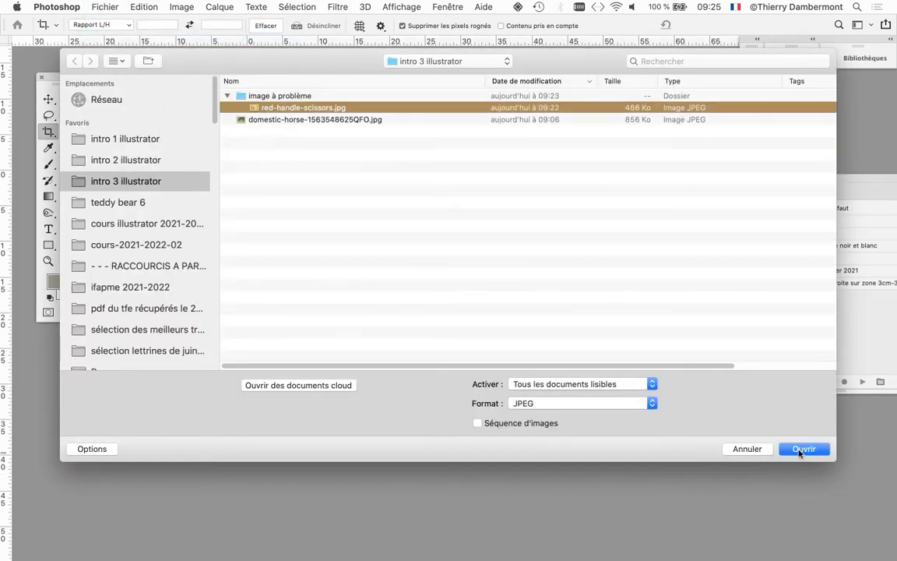
{"action": "left_click", "coordinate": [803, 450]}
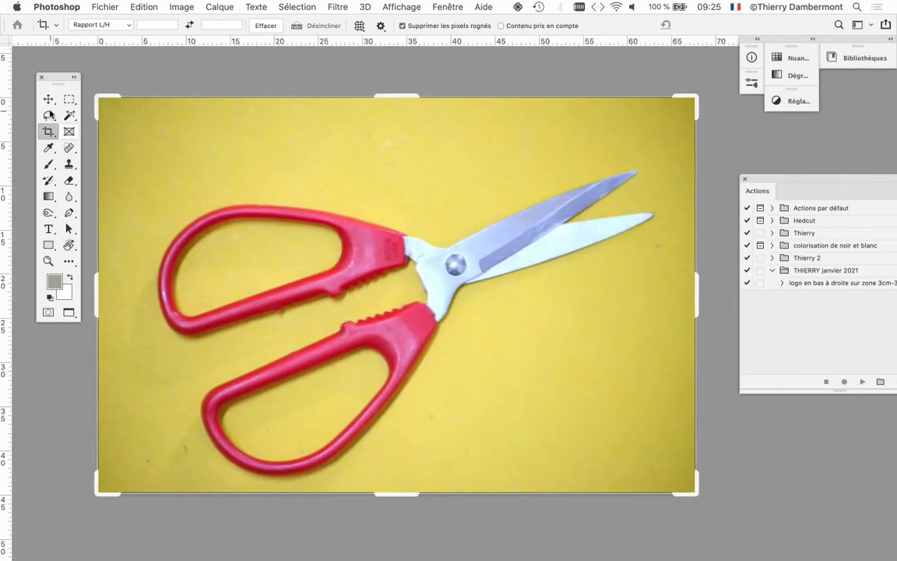
- Select the scissors as the subject, then deselect and toggle Quick Mask on and off
{"action": "left_click", "coordinate": [47, 99]}
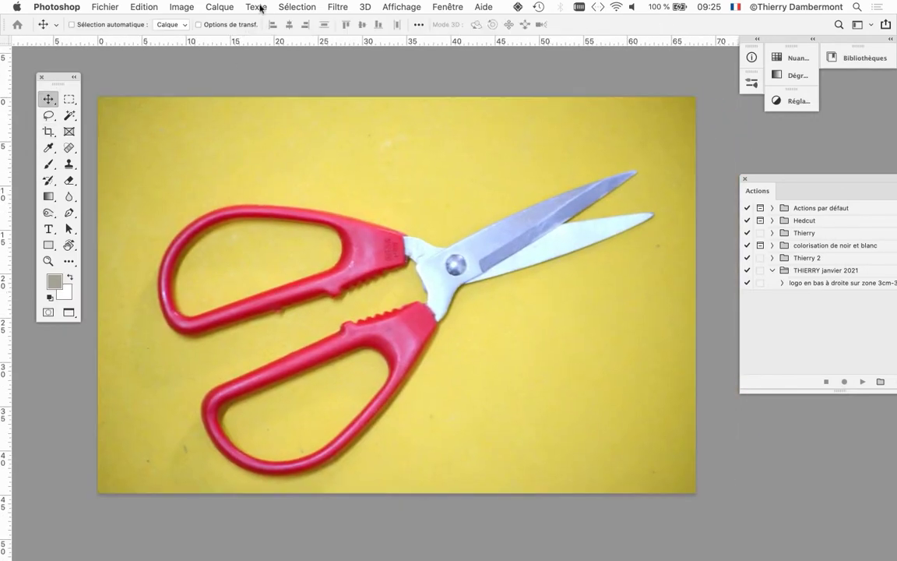
{"action": "left_click", "coordinate": [298, 6]}
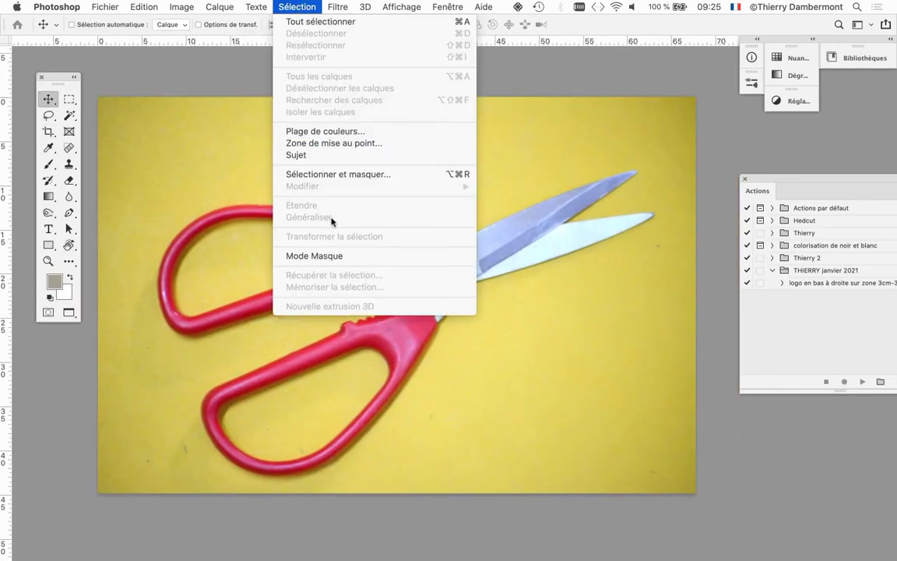
{"action": "left_click", "coordinate": [324, 155]}
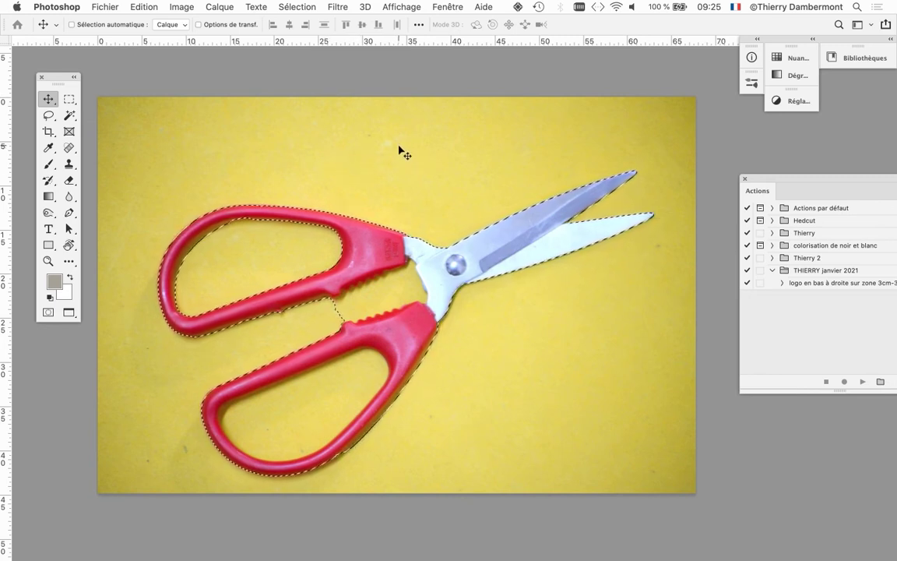
{"action": "left_click", "coordinate": [297, 7]}
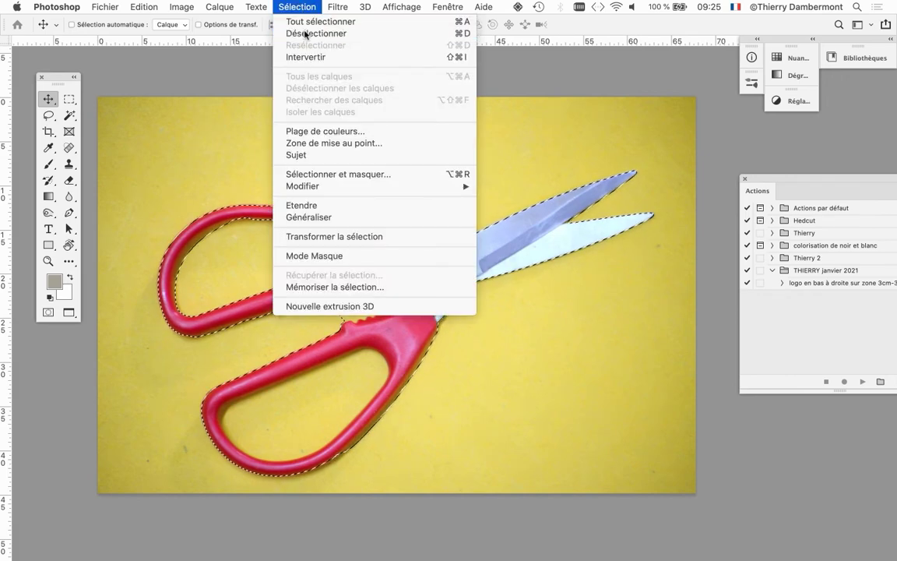
{"action": "left_click", "coordinate": [304, 32]}
{"action": "left_click", "coordinate": [51, 310]}
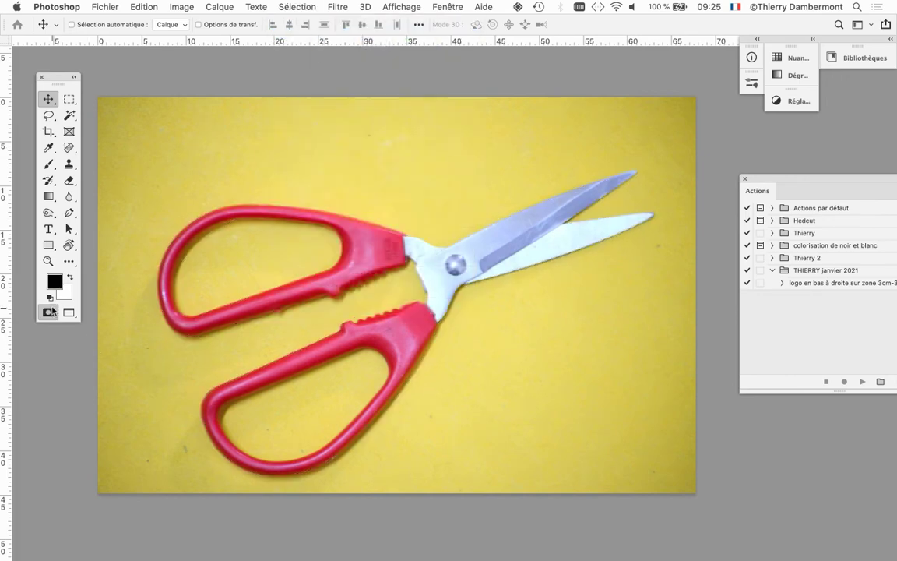
{"action": "left_click", "coordinate": [295, 8]}
{"action": "key", "text": "Escape"}
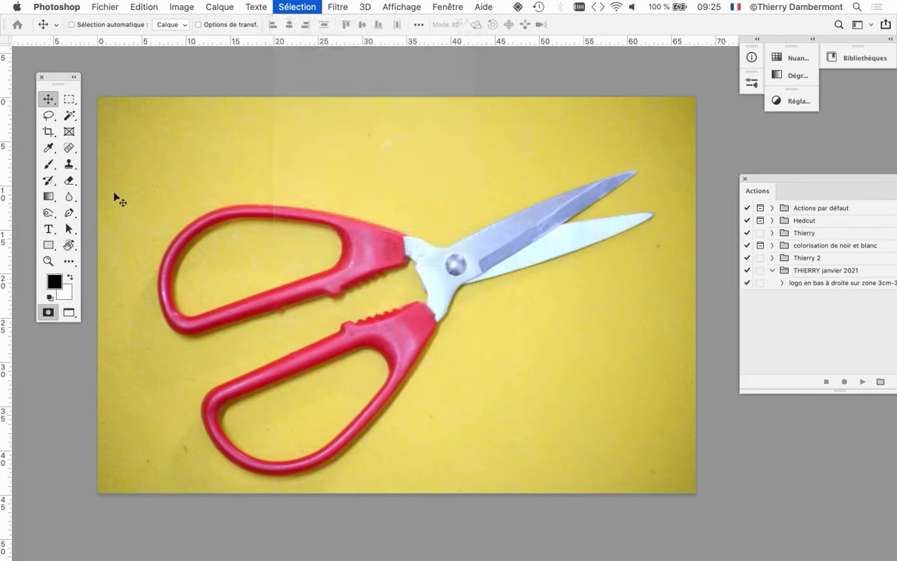
{"action": "left_click", "coordinate": [48, 311]}
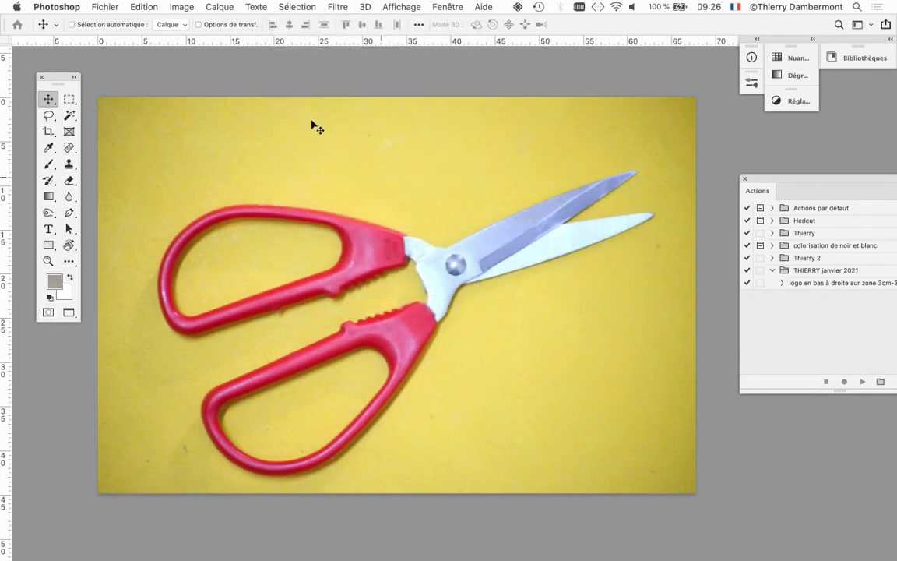
- Apply Levels with the midtone input at 0,47 to darken the scissors photo
{"action": "left_click", "coordinate": [171, 7]}
{"action": "mouse_move", "coordinate": [194, 40]}
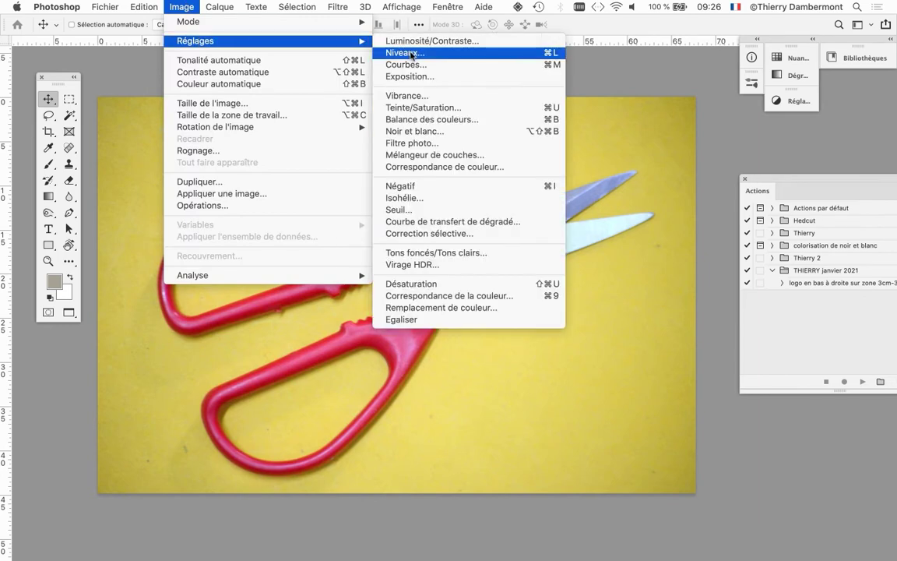
{"action": "left_click", "coordinate": [420, 53]}
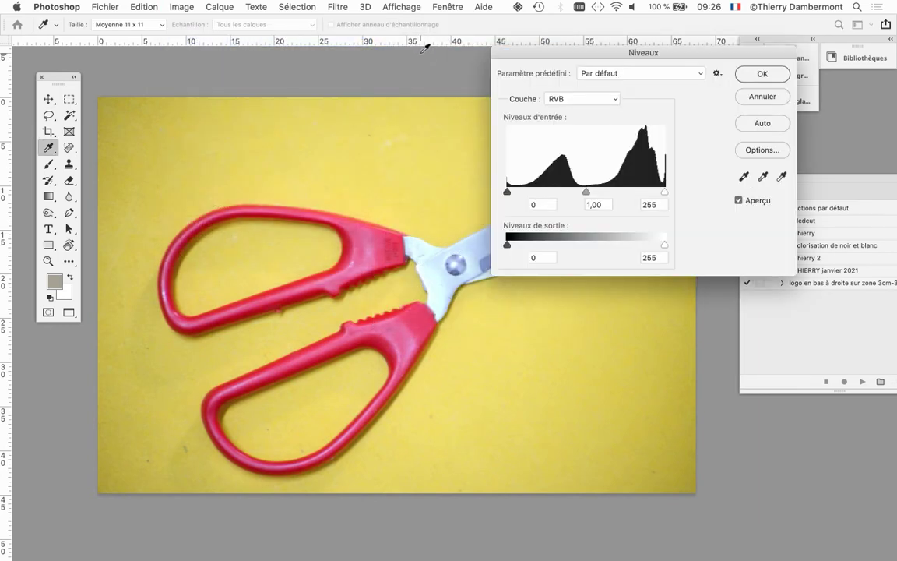
{"action": "mouse_move", "coordinate": [515, 43]}
{"action": "left_mouse_down"}
{"action": "mouse_move", "coordinate": [493, 181]}
{"action": "mouse_move", "coordinate": [574, 55]}
{"action": "left_mouse_up"}
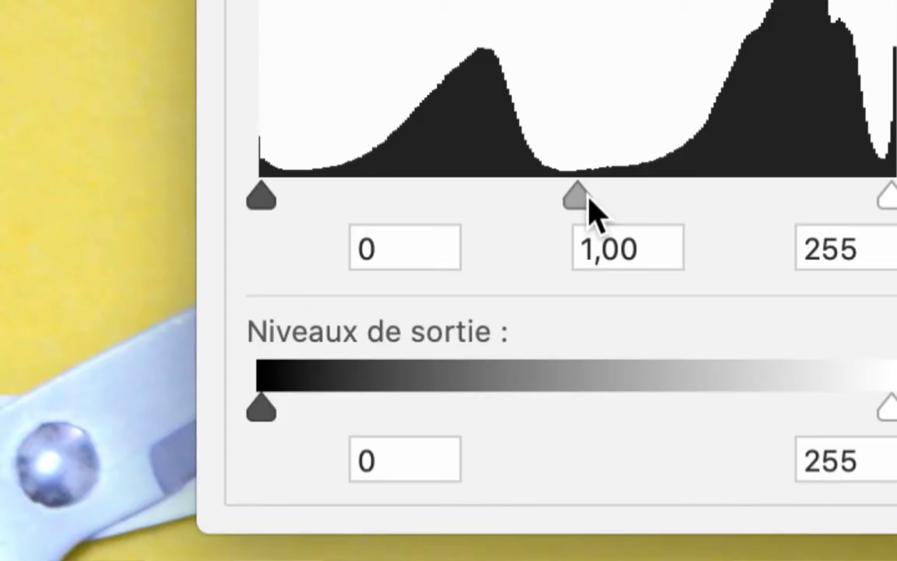
{"action": "left_click_drag", "start_coordinate": [588, 199], "coordinate": [621, 199]}
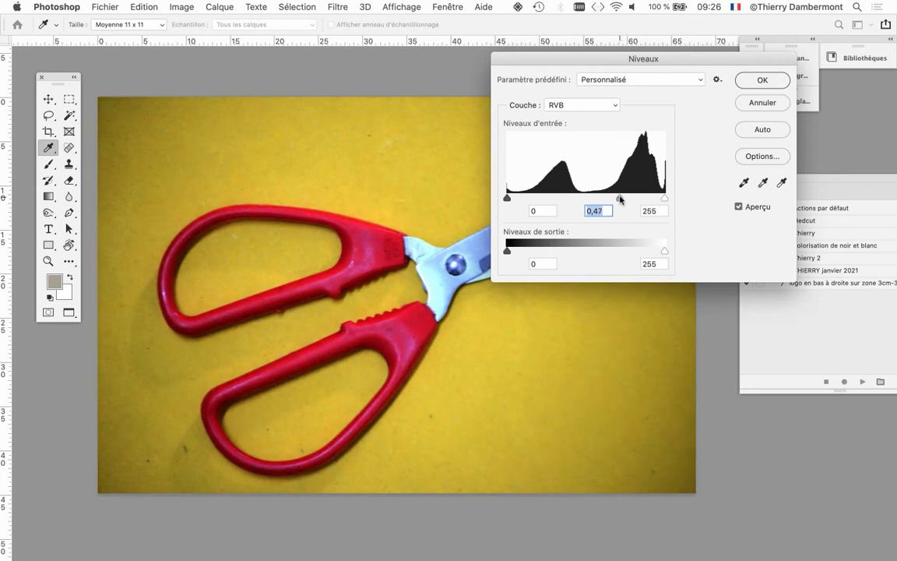
{"action": "left_click", "coordinate": [763, 80]}
- Run Select Subject on the scissors photo, dismiss the prompt, and switch to the horse document
{"action": "key", "text": "v"}
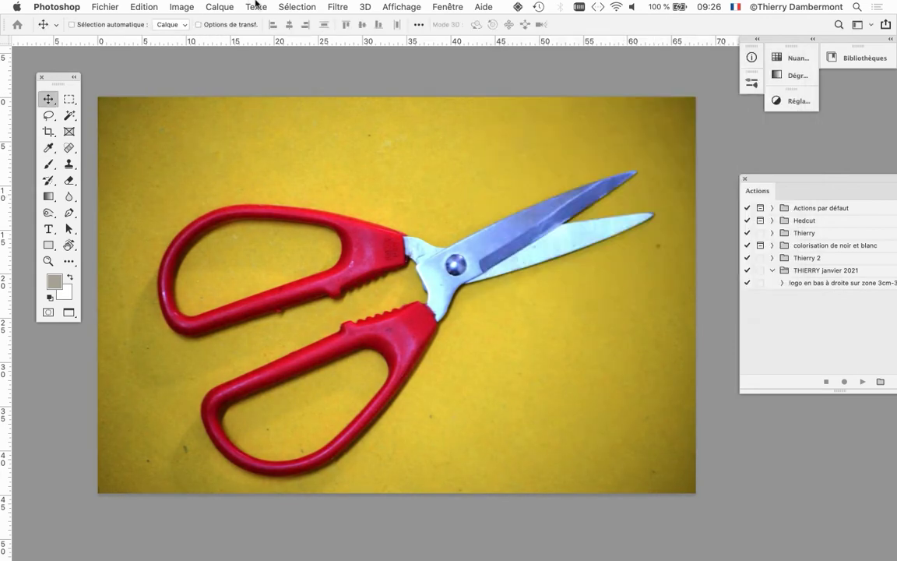
{"action": "left_click", "coordinate": [287, 6]}
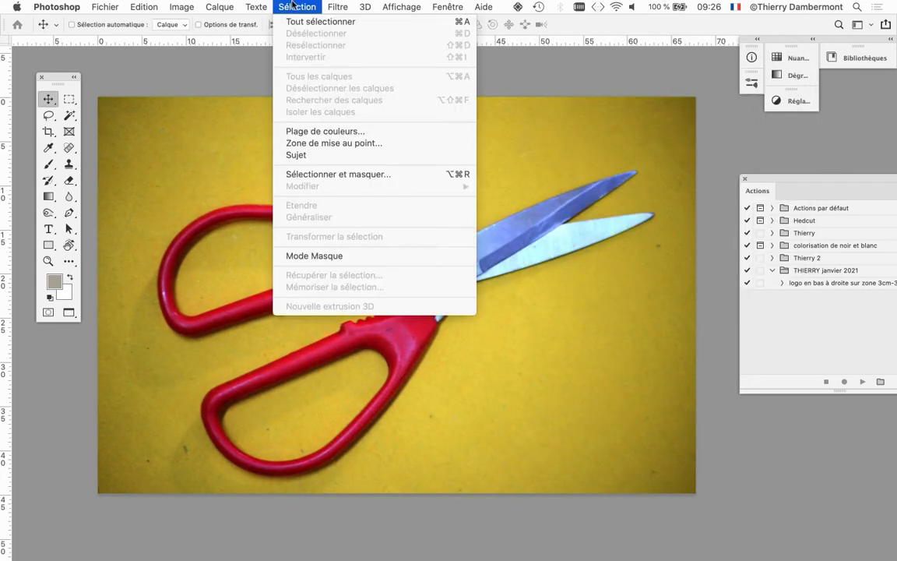
{"action": "left_click", "coordinate": [325, 159]}
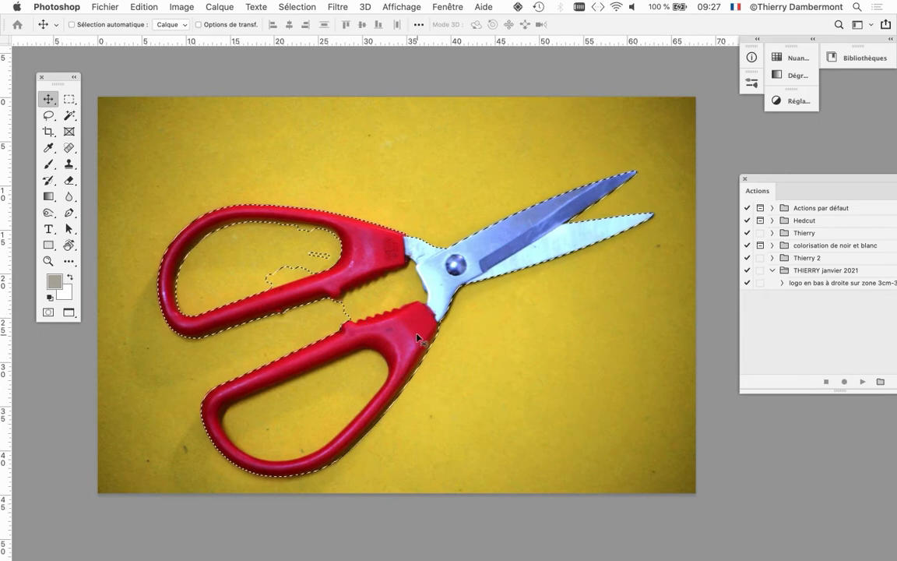
{"action": "left_click", "coordinate": [305, 6]}
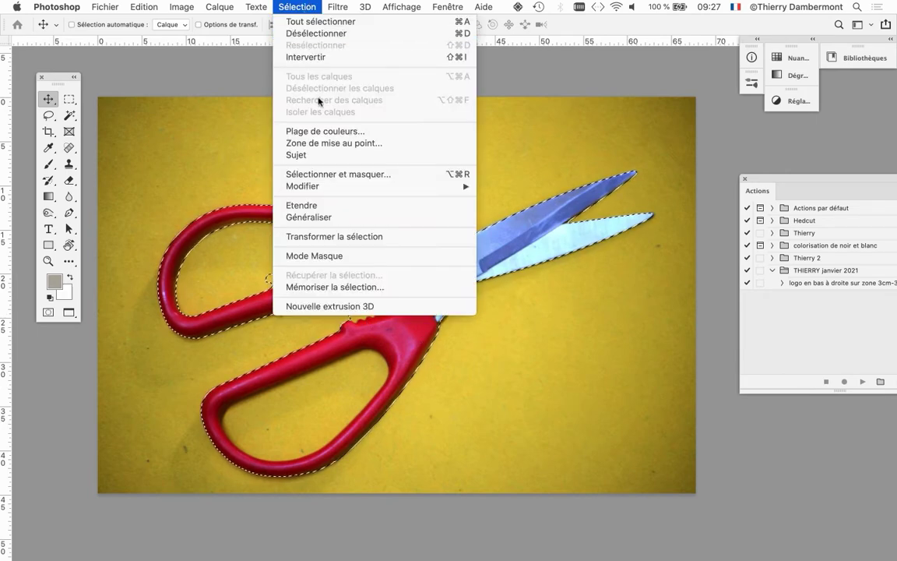
{"action": "left_click", "coordinate": [325, 155]}
{"action": "left_click", "coordinate": [482, 205]}
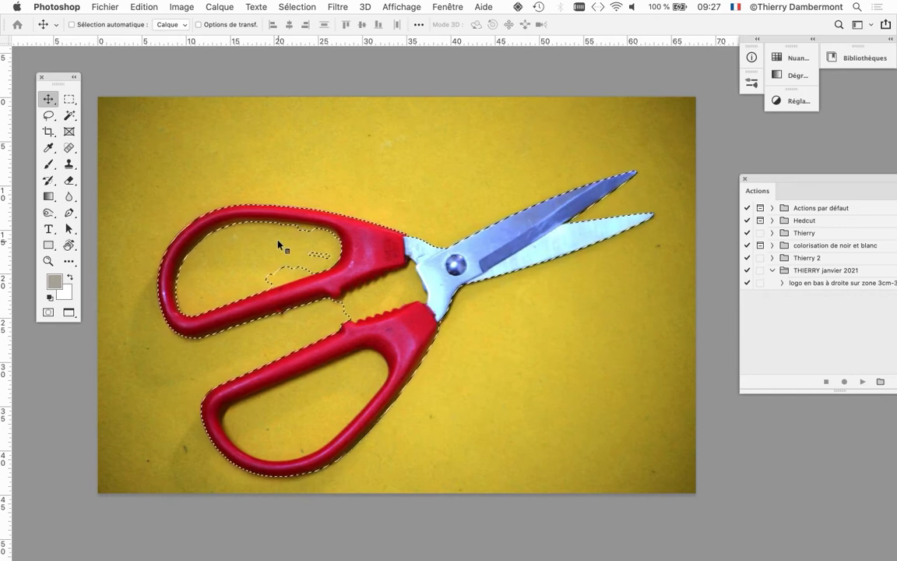
{"action": "key", "text": "ctrl+Tab"}
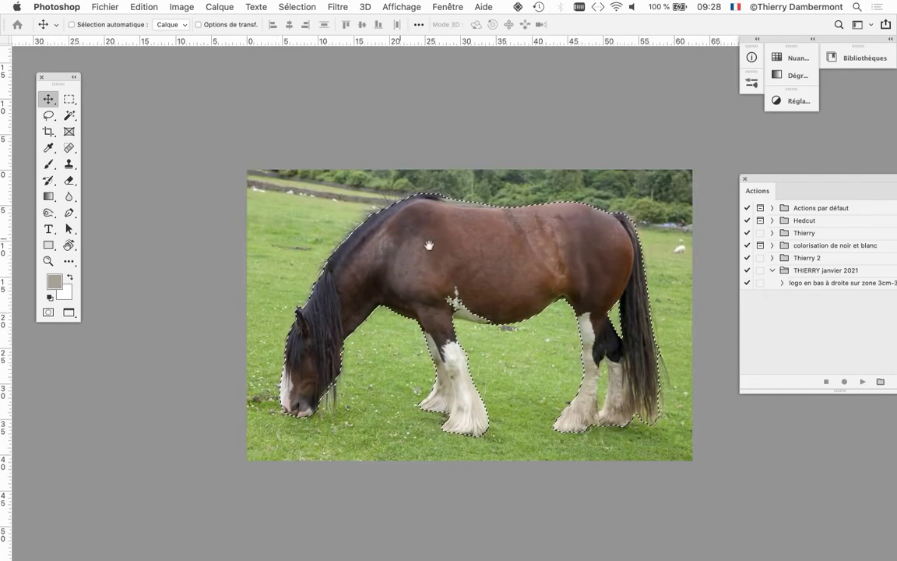
{"action": "left_click_drag", "start_coordinate": [428, 244], "coordinate": [370, 233]}
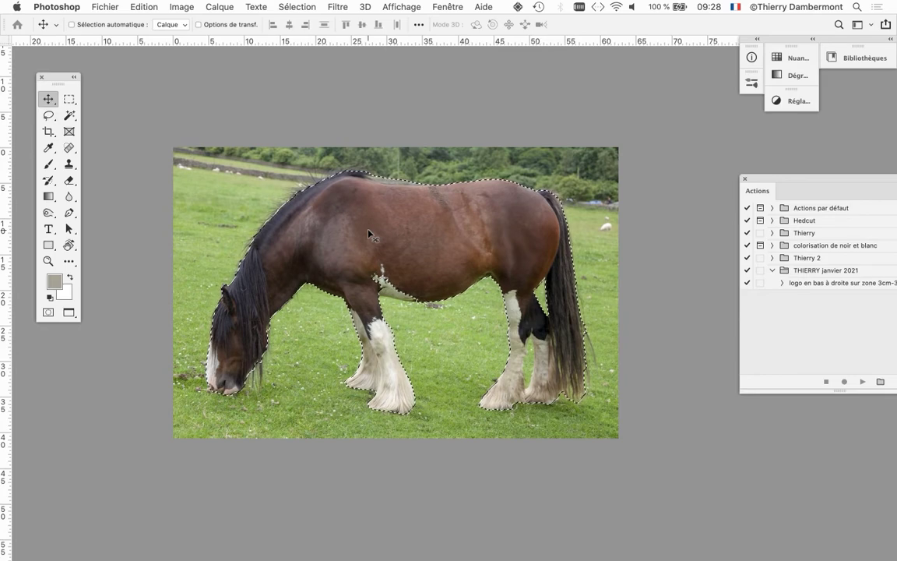
{"action": "scroll", "coordinate": [404, 279], "scroll_direction": "up", "scroll_amount": 1}
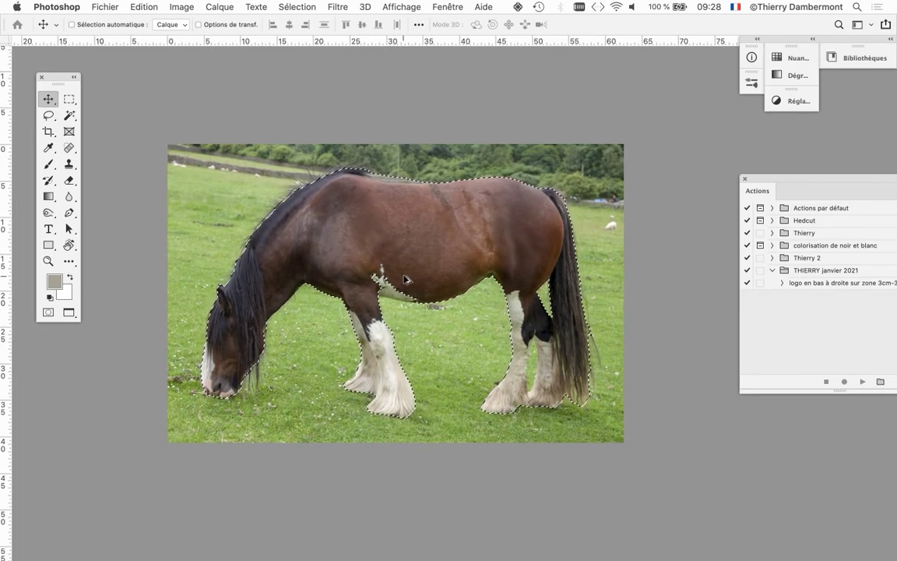
{"action": "scroll", "coordinate": [404, 278], "scroll_direction": "up", "scroll_amount": 1}
{"action": "scroll", "coordinate": [404, 279], "scroll_direction": "up", "scroll_amount": 1}
{"action": "scroll", "coordinate": [404, 279], "scroll_direction": "up", "scroll_amount": 2}
{"action": "scroll", "coordinate": [404, 279], "scroll_direction": "up", "scroll_amount": 1}
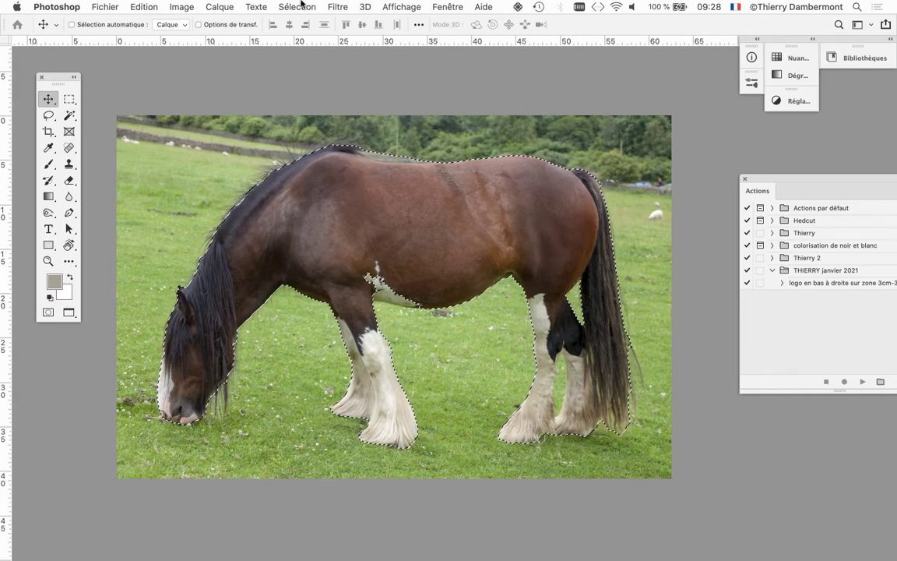
- Save the horse selection as a new channel
{"action": "left_click", "coordinate": [284, 4]}
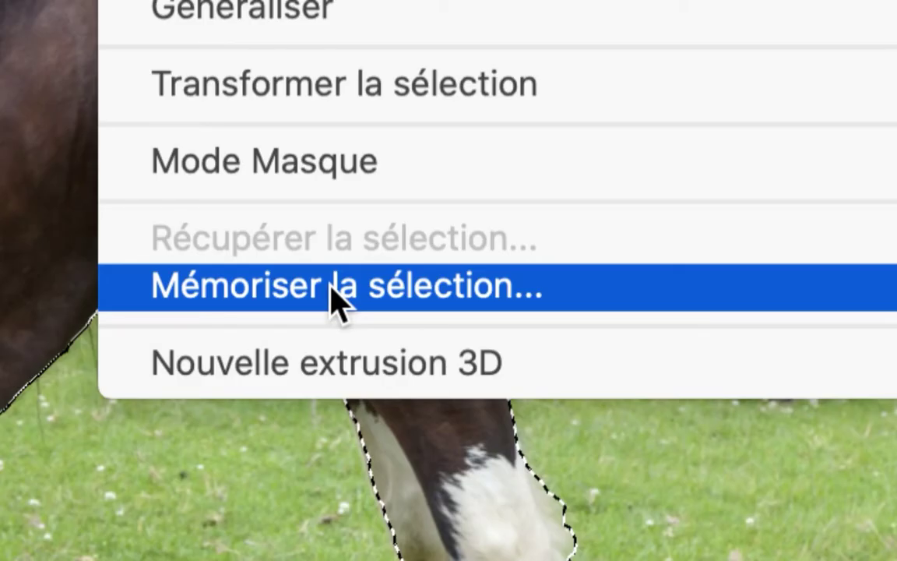
{"action": "left_click", "coordinate": [331, 288]}
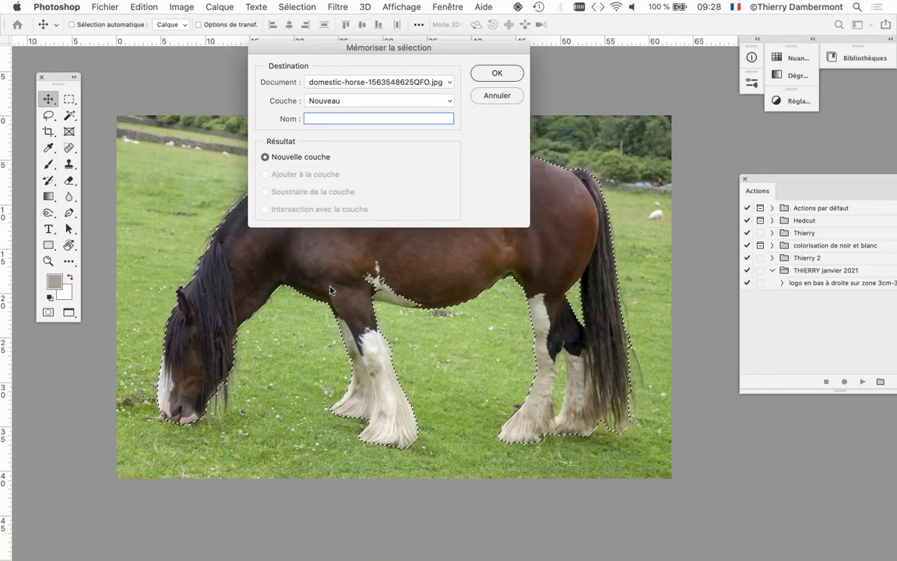
{"action": "left_click_drag", "start_coordinate": [446, 50], "coordinate": [425, 222]}
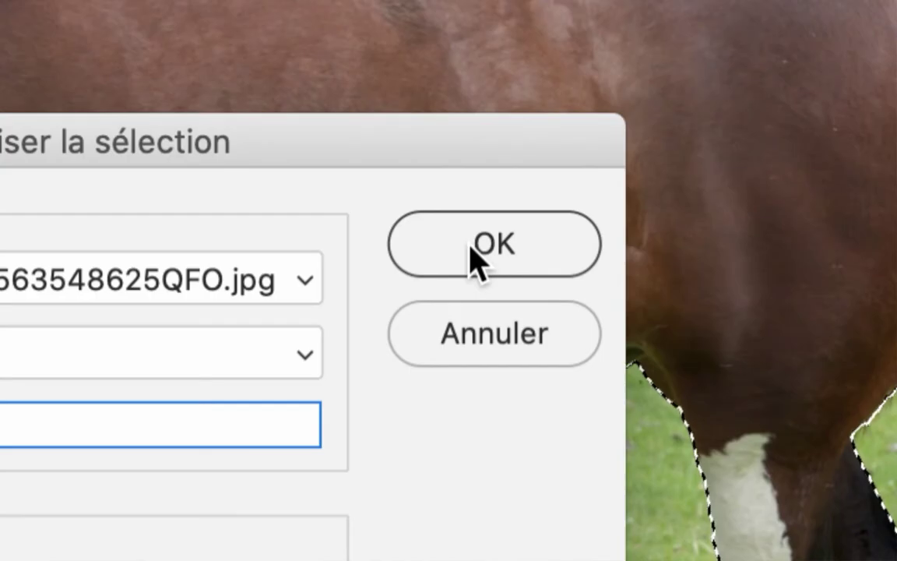
{"action": "left_click", "coordinate": [470, 247]}
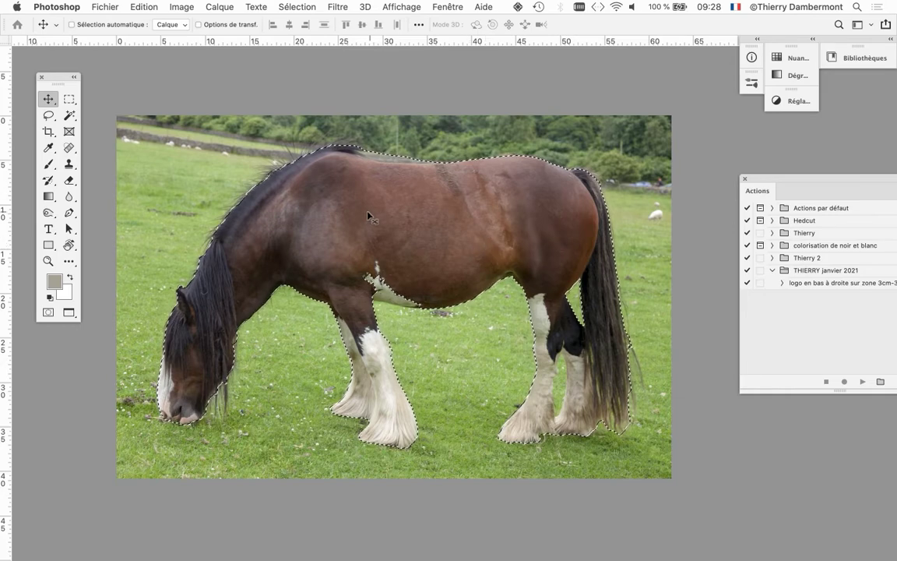
- Deselect the horse and pan the photo view slightly
{"action": "left_click", "coordinate": [294, 6]}
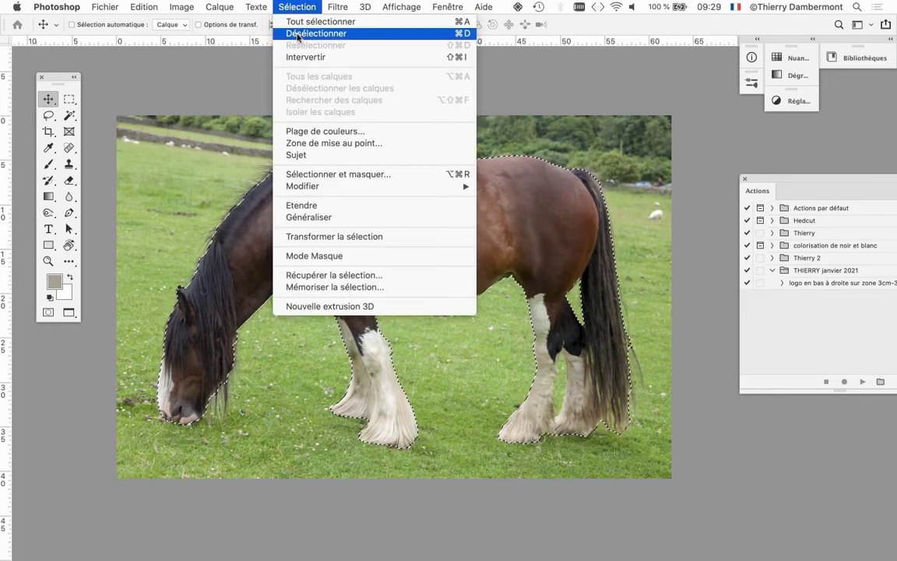
{"action": "left_click", "coordinate": [465, 53]}
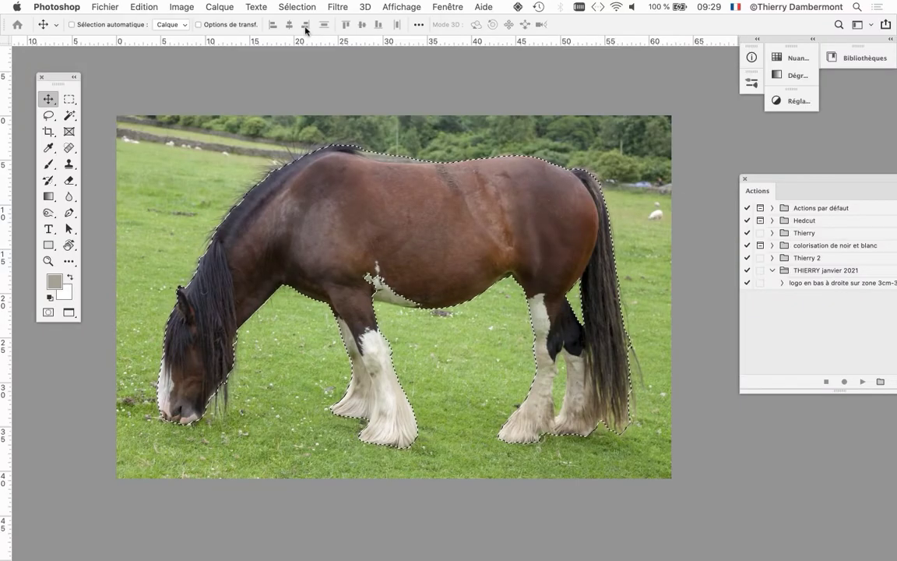
{"action": "left_click", "coordinate": [297, 7]}
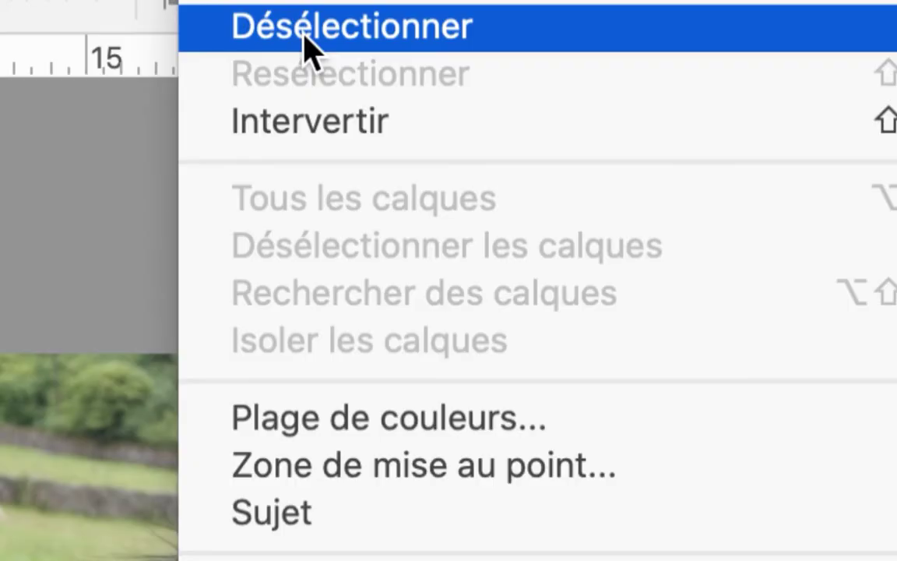
{"action": "left_click", "coordinate": [304, 35]}
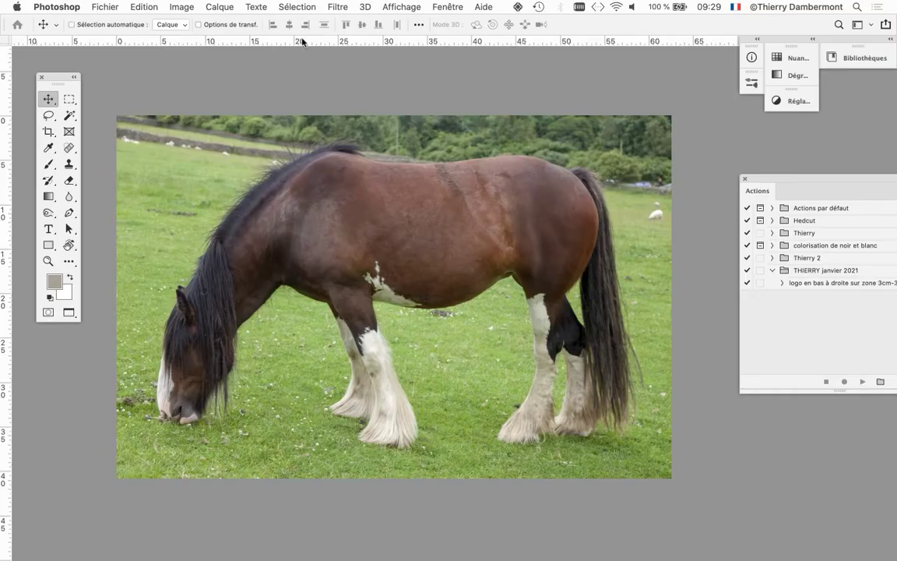
{"action": "scroll", "coordinate": [362, 270], "scroll_direction": "down", "scroll_amount": 1}
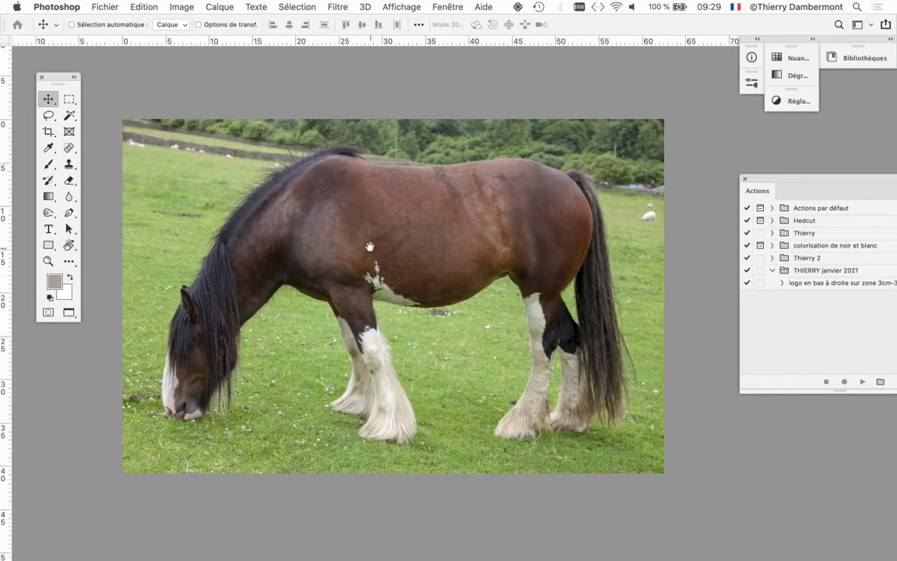
{"action": "left_click_drag", "start_coordinate": [369, 247], "coordinate": [360, 233]}
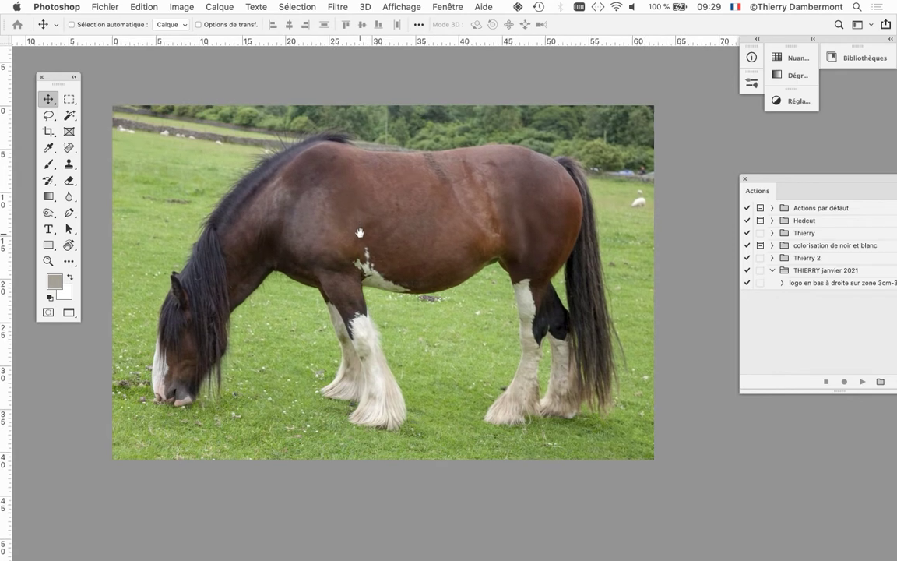
{"action": "left_click", "coordinate": [446, 7]}
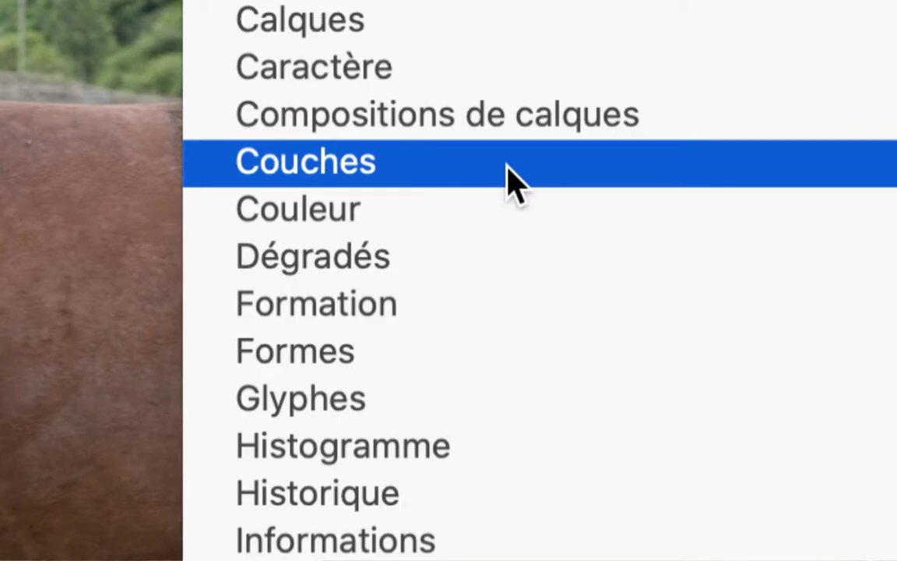
- Show the Channels panel, reposition and resize it, and turn on the Alpha 1 overlay
{"action": "left_click", "coordinate": [506, 166]}
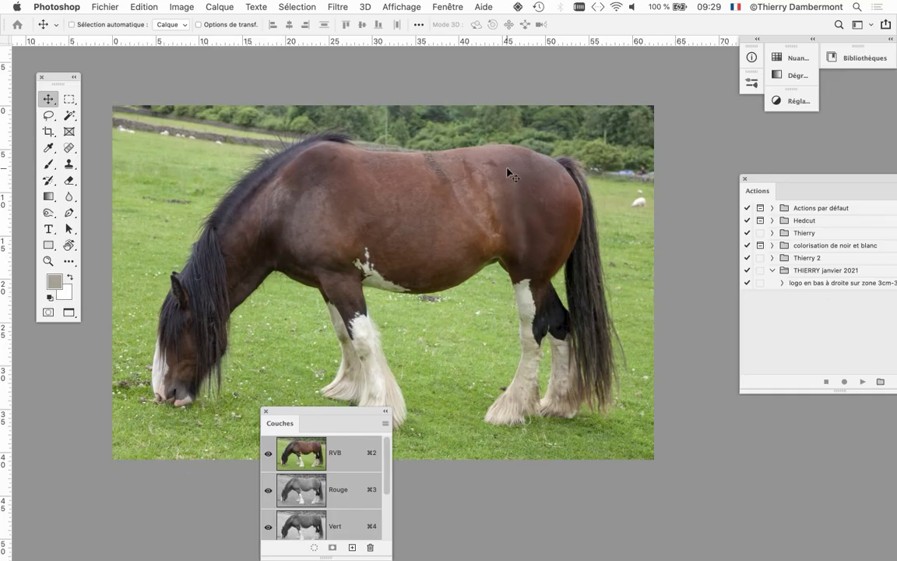
{"action": "left_click_drag", "start_coordinate": [335, 413], "coordinate": [573, 66]}
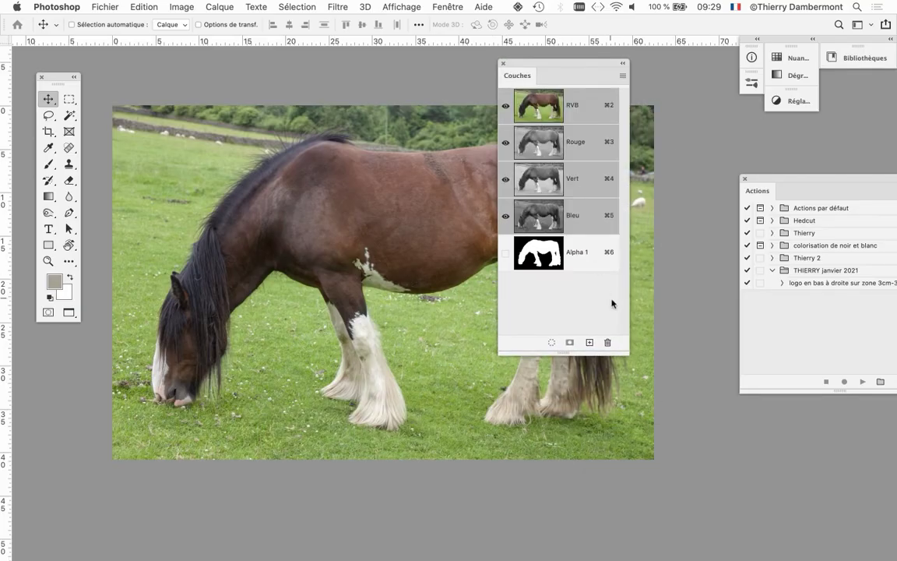
{"action": "left_click_drag", "start_coordinate": [628, 354], "coordinate": [648, 311]}
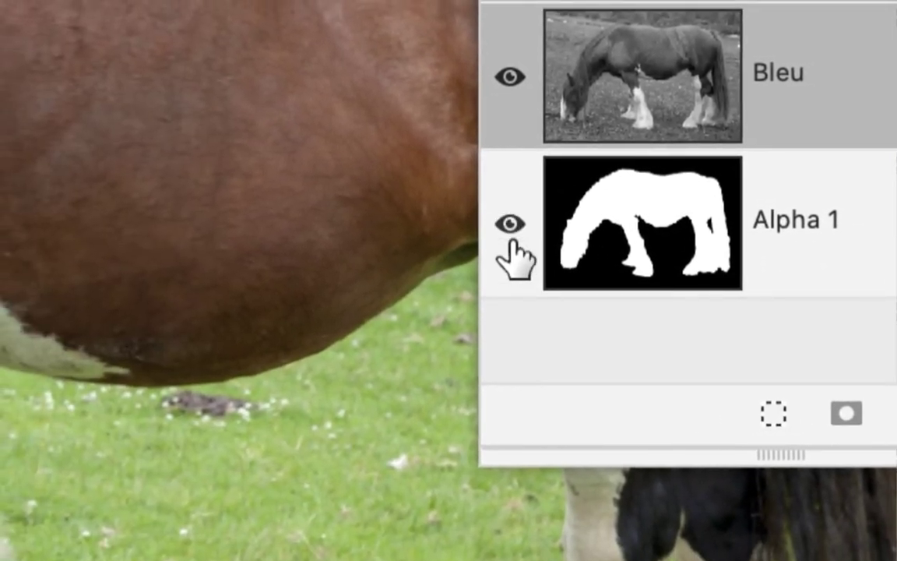
{"action": "left_click", "coordinate": [512, 240]}
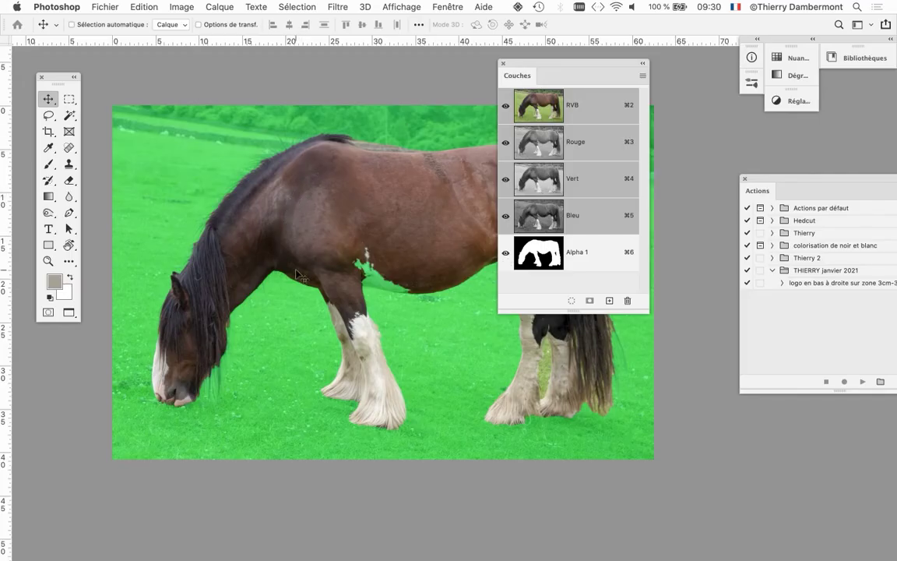
- Move the Channels panel aside and make Alpha 1 the active channel
{"action": "left_click_drag", "start_coordinate": [535, 64], "coordinate": [636, 63]}
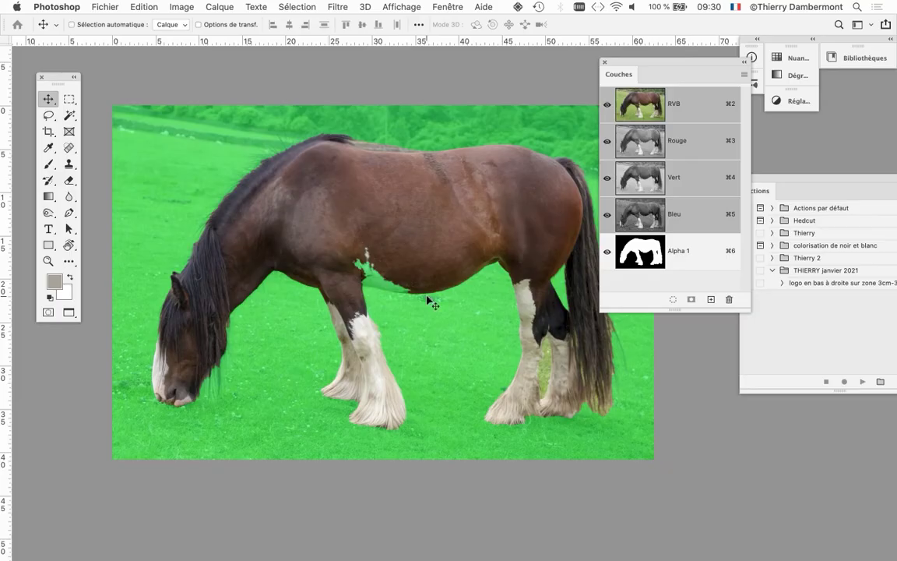
{"action": "left_click_drag", "start_coordinate": [643, 62], "coordinate": [665, 62]}
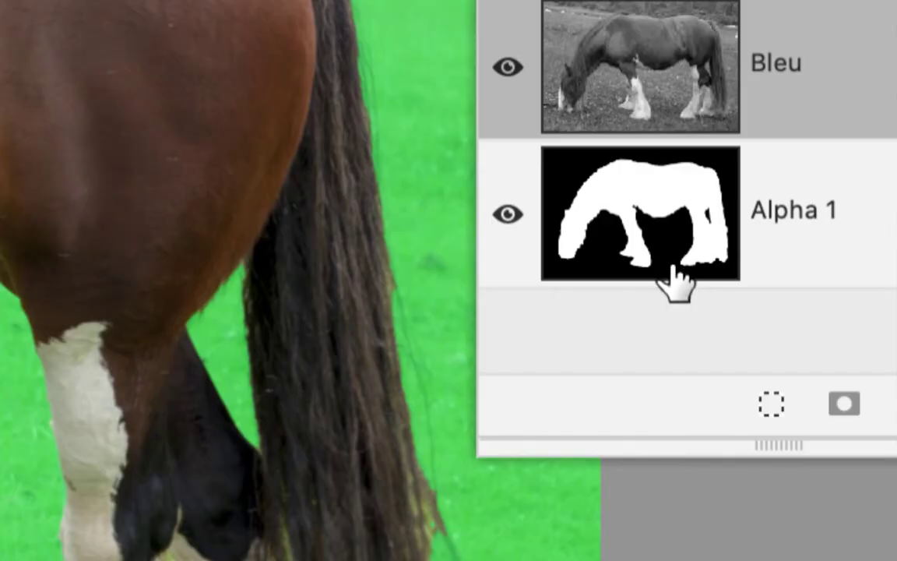
{"action": "left_click", "coordinate": [672, 267], "text": "super"}
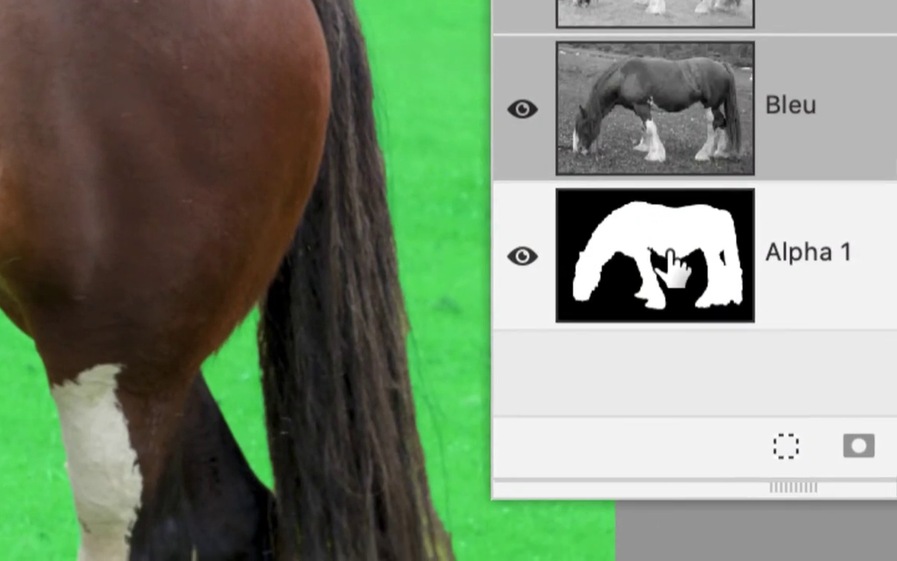
{"action": "left_click", "coordinate": [668, 261]}
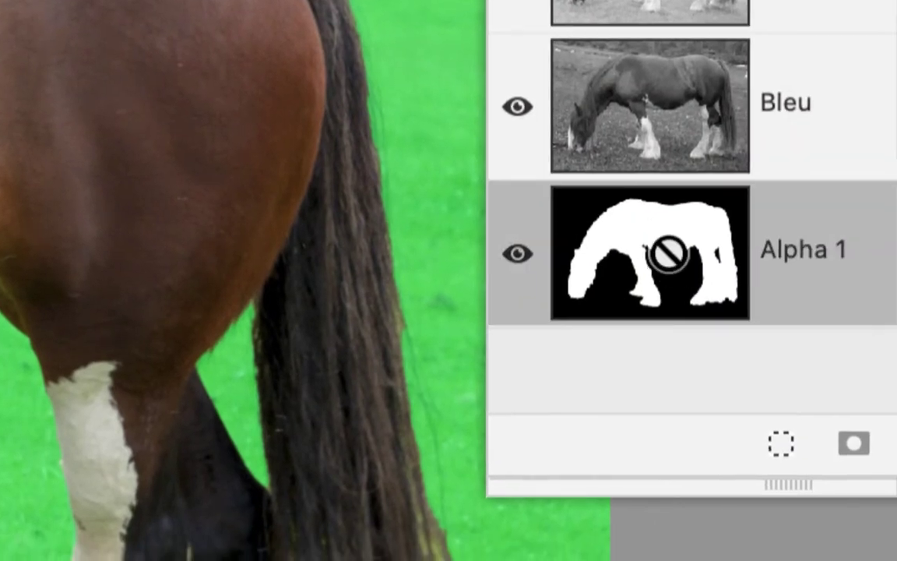
- Set the Alpha 1 channel's overlay colour to red ff0000 in its channel options
{"action": "double_click", "coordinate": [668, 252]}
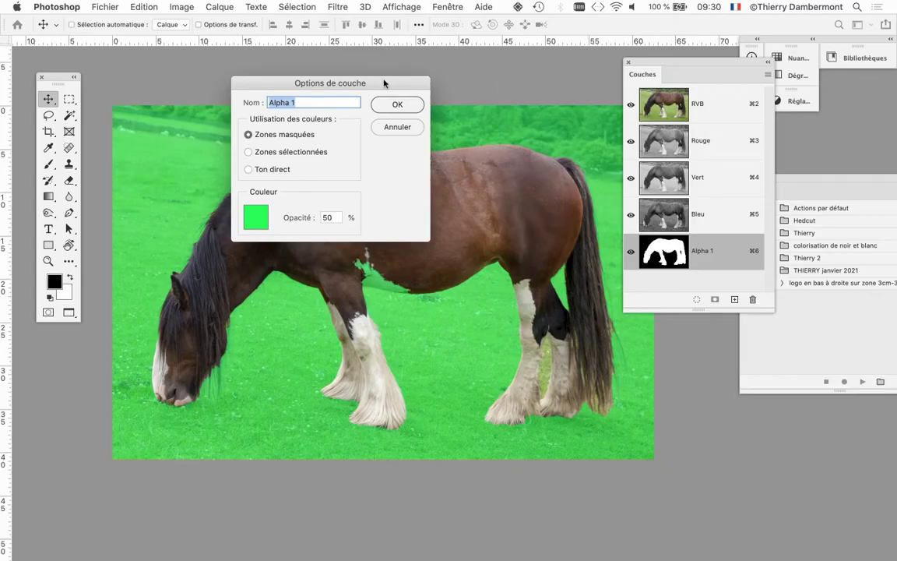
{"action": "left_click_drag", "start_coordinate": [383, 81], "coordinate": [512, 95]}
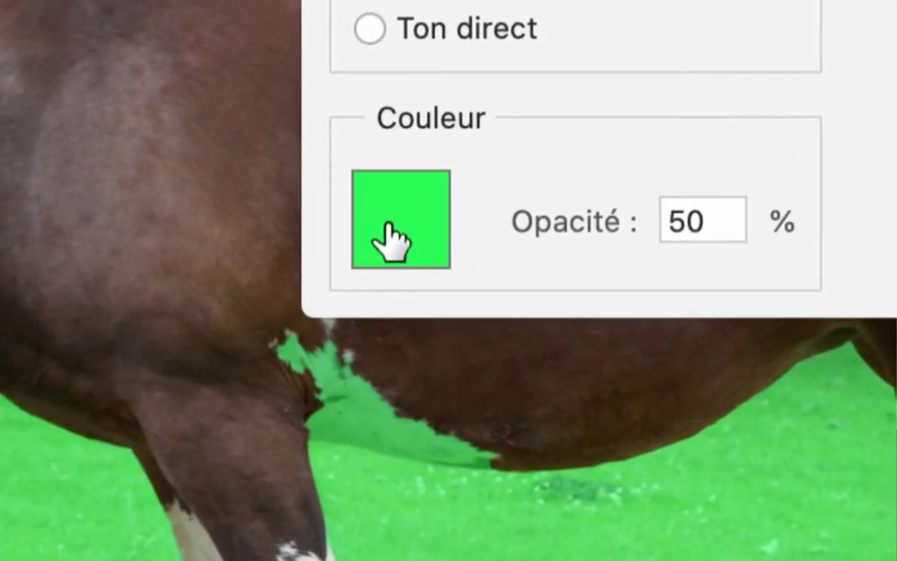
{"action": "left_click", "coordinate": [388, 230]}
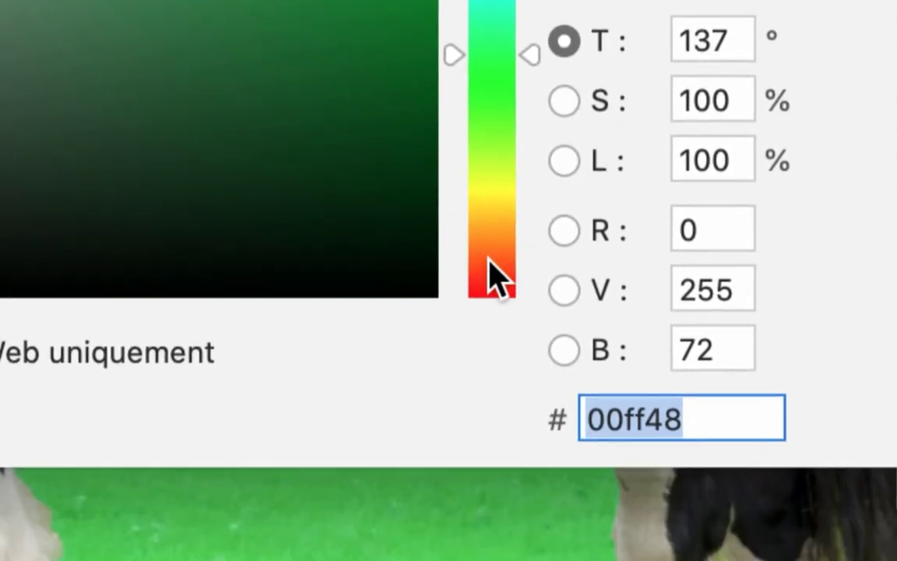
{"action": "left_click", "coordinate": [490, 331]}
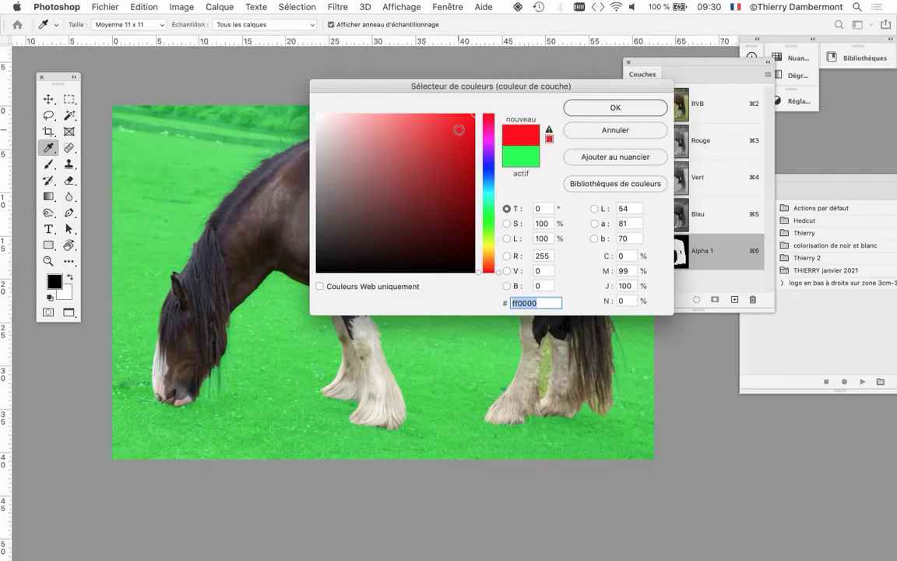
{"action": "left_click", "coordinate": [592, 106]}
- Confirm the channel options and select the Brush tool with white as the foreground colour
{"action": "left_click", "coordinate": [535, 115]}
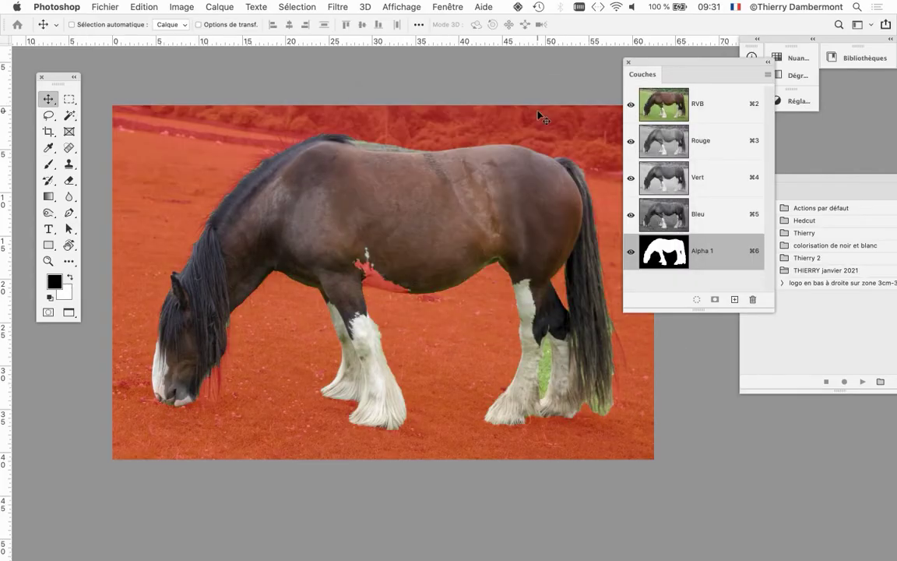
{"action": "left_click_drag", "start_coordinate": [652, 62], "coordinate": [674, 63]}
{"action": "left_click_drag", "start_coordinate": [524, 162], "coordinate": [476, 147]}
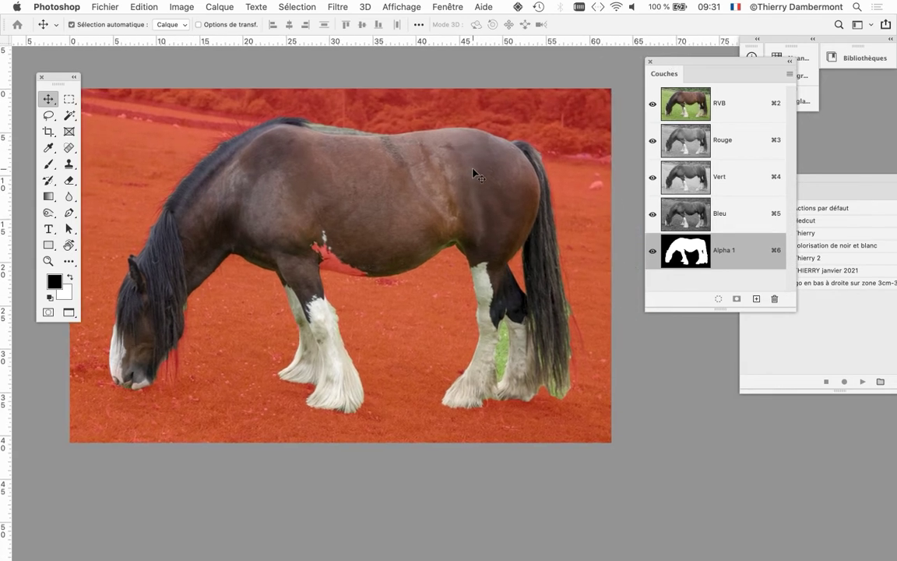
{"action": "key", "text": "alt+F9"}
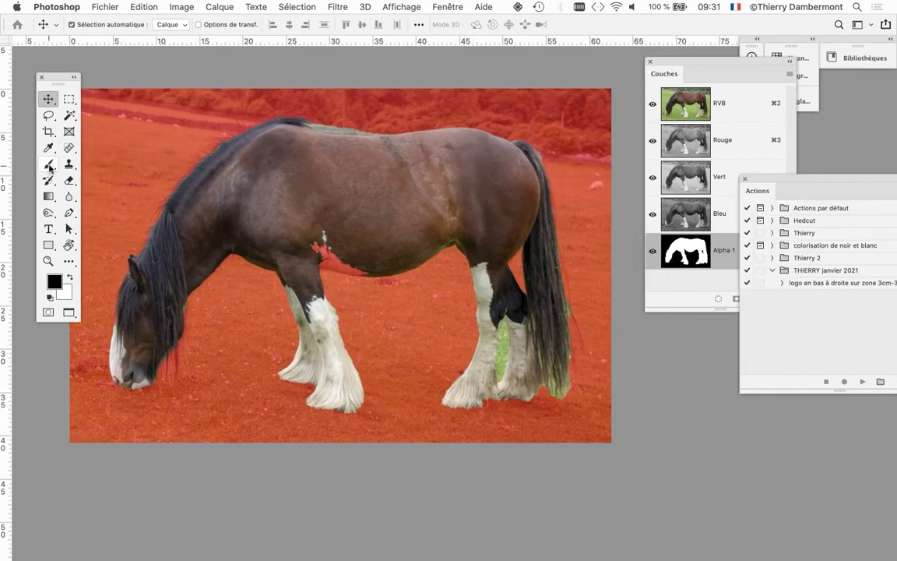
{"action": "left_click", "coordinate": [50, 167]}
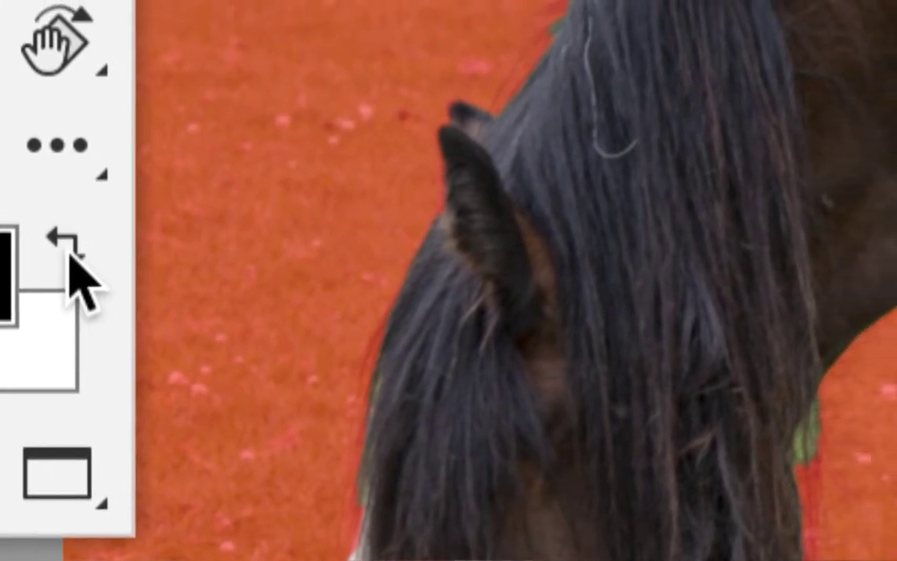
{"action": "left_click", "coordinate": [69, 254]}
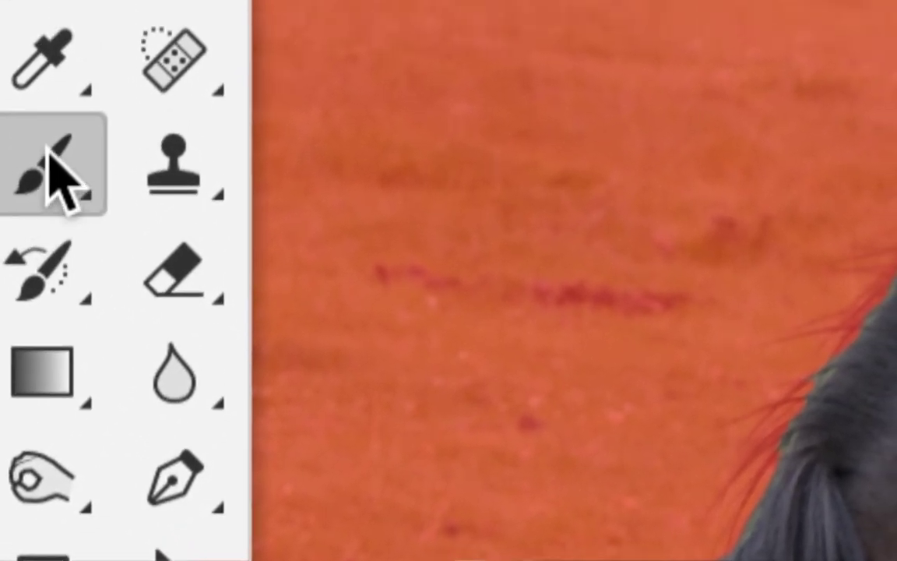
{"action": "left_click", "coordinate": [46, 175]}
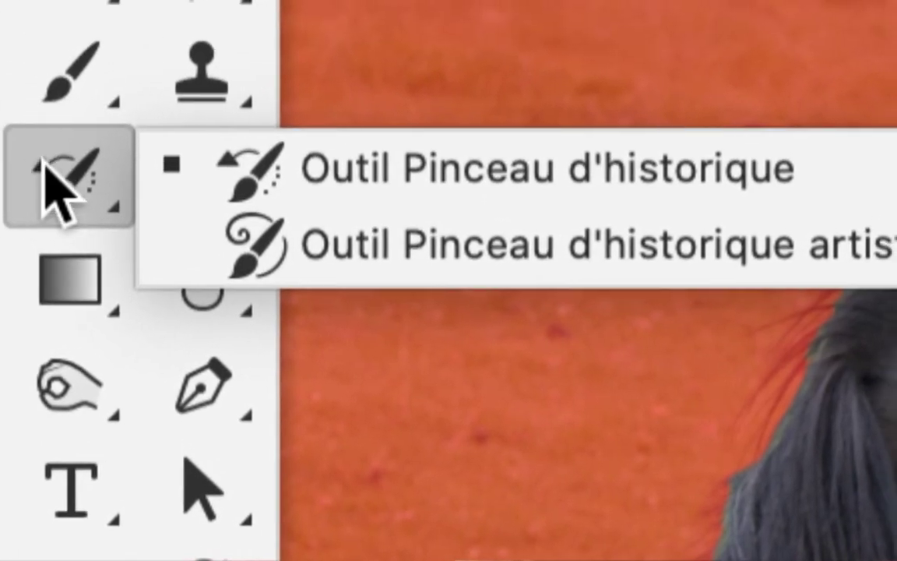
{"action": "left_click", "coordinate": [48, 156]}
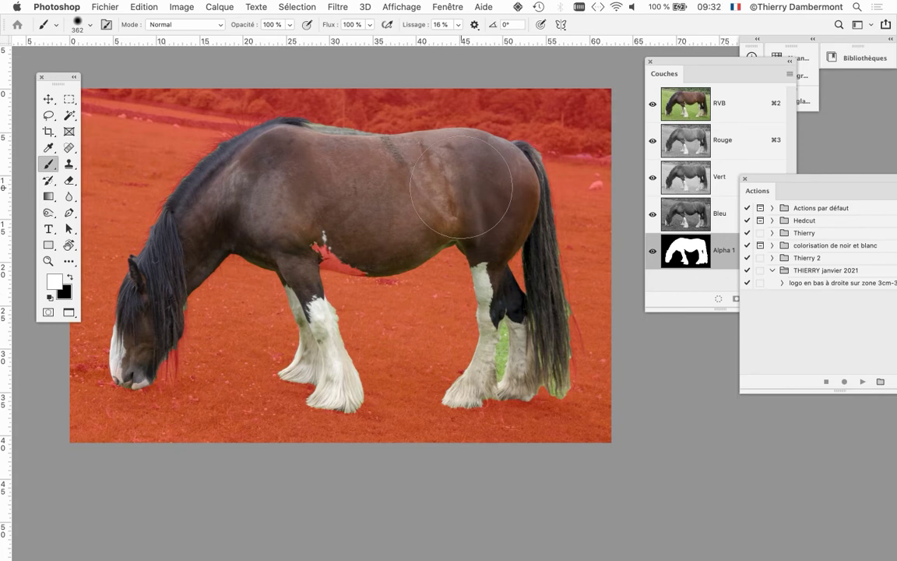
- Paint the reddish patch on the horse's flank into the Alpha 1 mask with white
{"action": "left_click", "coordinate": [461, 187]}
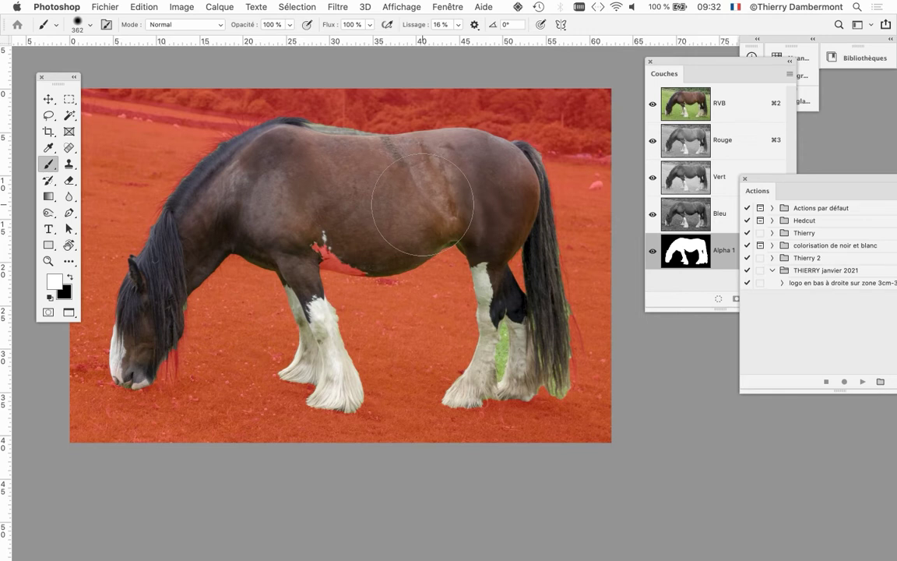
{"action": "left_click", "coordinate": [422, 205], "text": "ctrl+alt"}
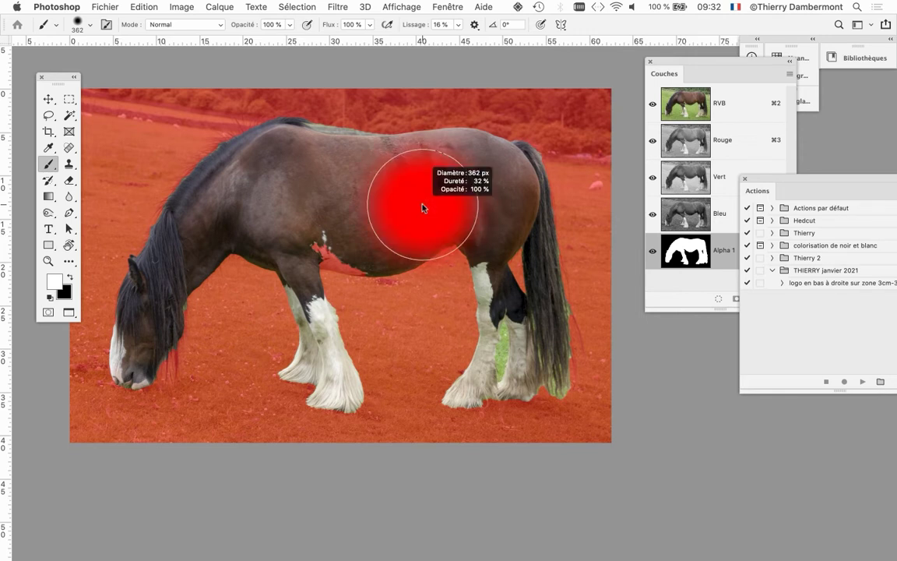
- Ctrl+Option-drag on the canvas to shrink the brush from 362 px to about 58 px
{"action": "mouse_move", "coordinate": [423, 207]}
{"action": "left_mouse_down"}
{"action": "mouse_move", "coordinate": [473, 204]}
{"action": "mouse_move", "coordinate": [344, 213]}
{"action": "mouse_move", "coordinate": [462, 217]}
{"action": "mouse_move", "coordinate": [341, 222]}
{"action": "mouse_move", "coordinate": [404, 225]}
{"action": "mouse_move", "coordinate": [351, 226]}
{"action": "left_mouse_up"}
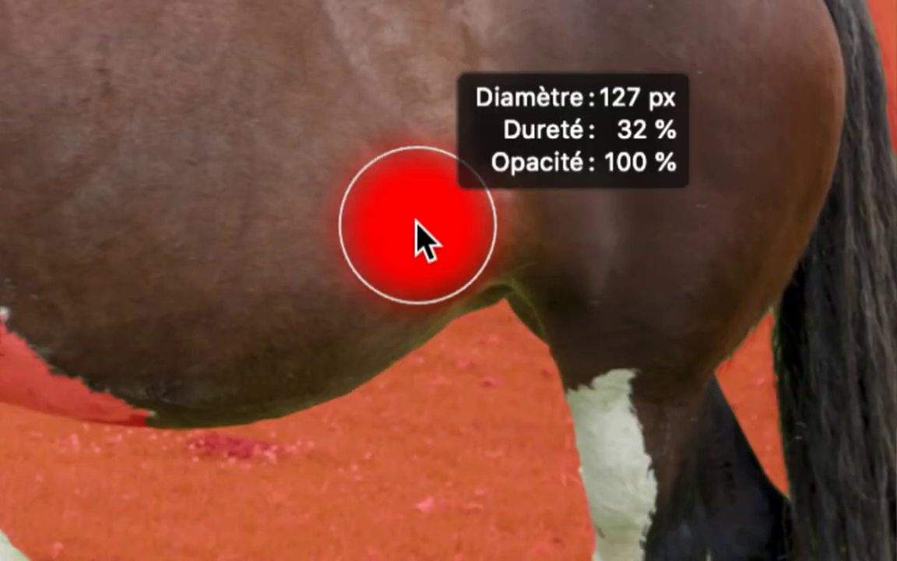
{"action": "mouse_move", "coordinate": [415, 220]}
{"action": "left_mouse_down"}
{"action": "mouse_move", "coordinate": [416, 206]}
{"action": "mouse_move", "coordinate": [422, 241]}
{"action": "mouse_move", "coordinate": [424, 190]}
{"action": "mouse_move", "coordinate": [430, 250]}
{"action": "mouse_move", "coordinate": [389, 224]}
{"action": "mouse_move", "coordinate": [387, 255]}
{"action": "mouse_move", "coordinate": [376, 179]}
{"action": "mouse_move", "coordinate": [372, 193]}
{"action": "mouse_move", "coordinate": [408, 190]}
{"action": "mouse_move", "coordinate": [360, 195]}
{"action": "left_mouse_up"}
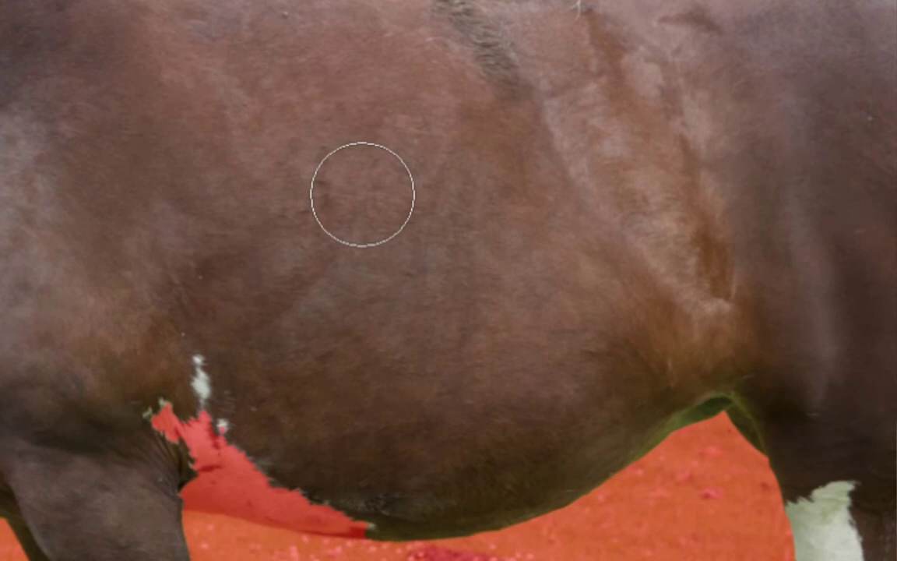
{"action": "left_click_drag", "start_coordinate": [360, 196], "coordinate": [352, 199]}
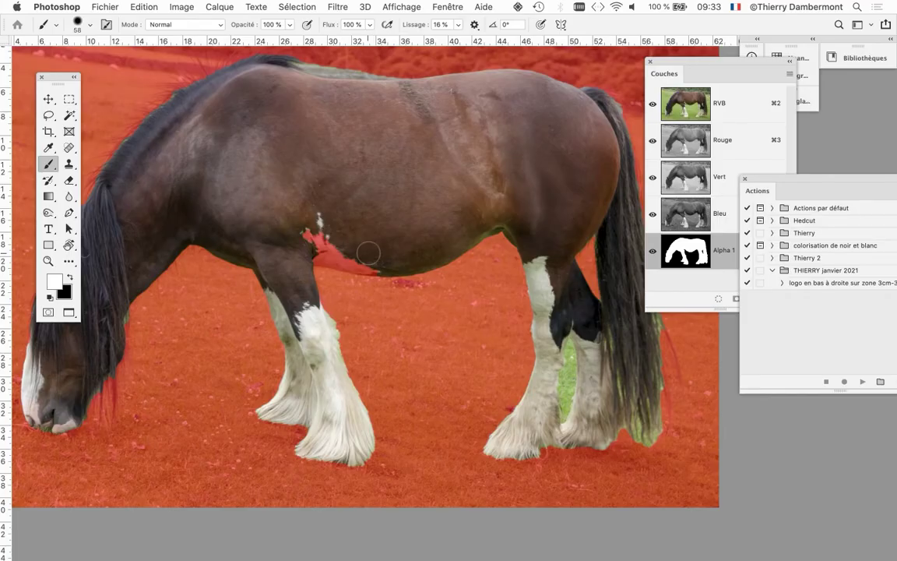
- Check the brush settings and shrink the brush to about 26 px
{"action": "right_click", "coordinate": [415, 198]}
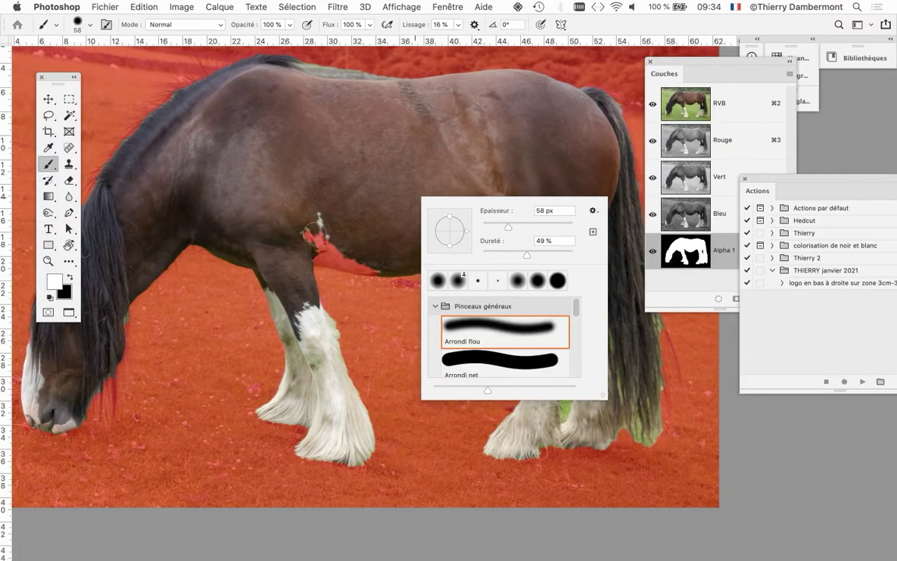
{"action": "key", "text": "Return"}
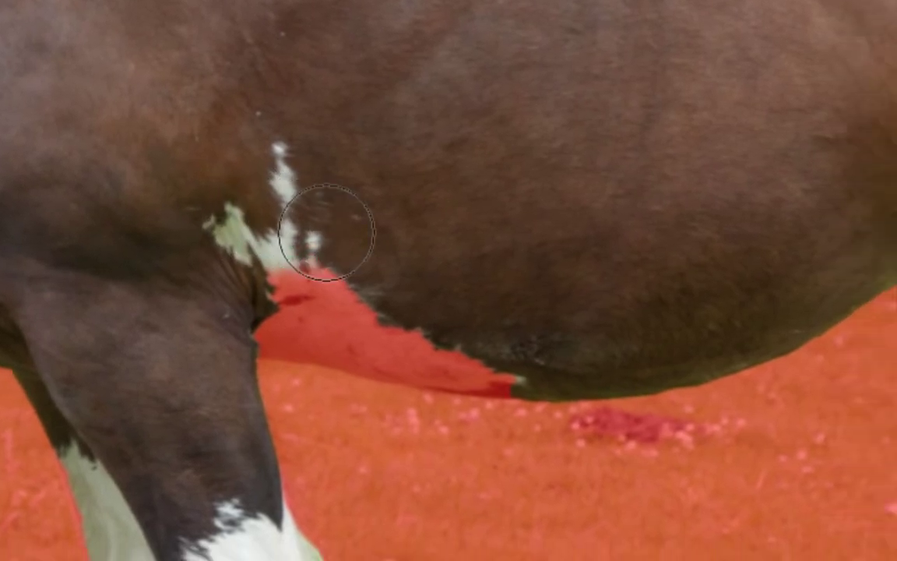
{"action": "left_click", "coordinate": [327, 235], "text": "ctrl+alt"}
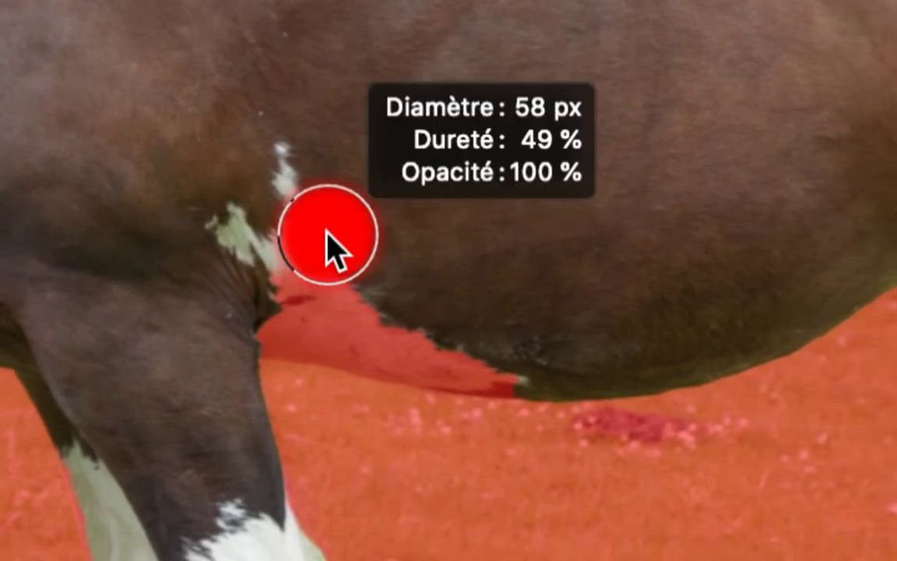
{"action": "left_click_drag", "start_coordinate": [327, 237], "coordinate": [316, 247]}
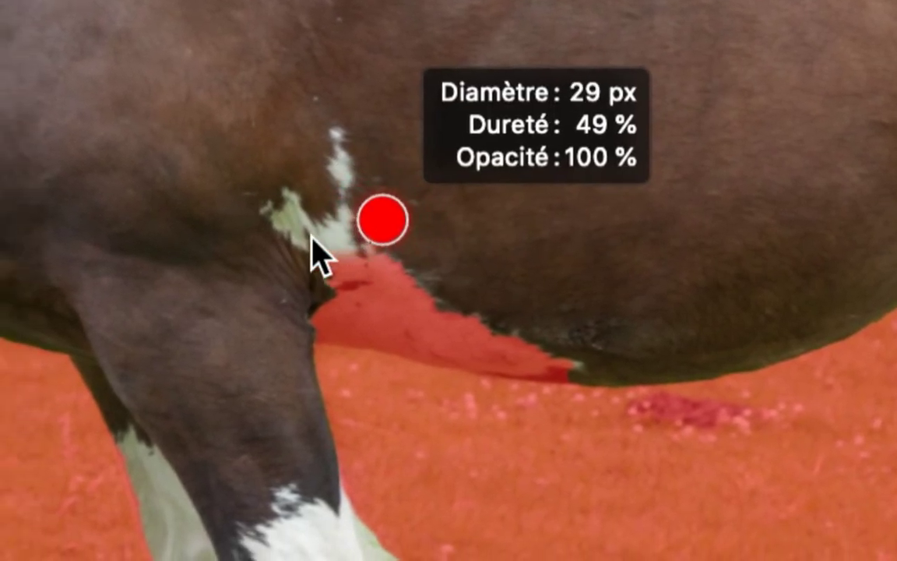
{"action": "mouse_move", "coordinate": [311, 238]}
{"action": "left_mouse_down"}
{"action": "mouse_move", "coordinate": [369, 263]}
{"action": "mouse_move", "coordinate": [345, 254]}
{"action": "left_mouse_up"}
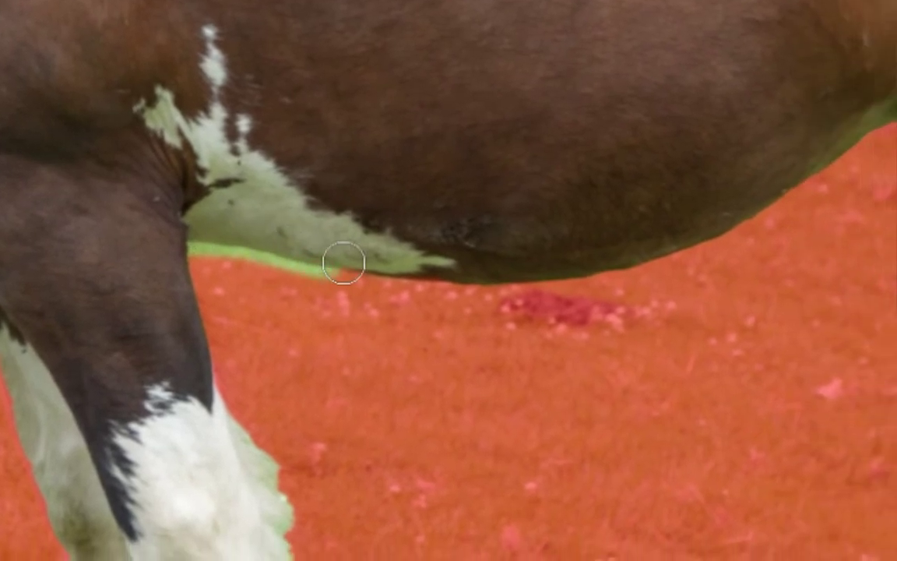
- Paint the belly patch white into the mask, then repaint black over the grass below
{"action": "left_click_drag", "start_coordinate": [320, 257], "coordinate": [336, 282]}
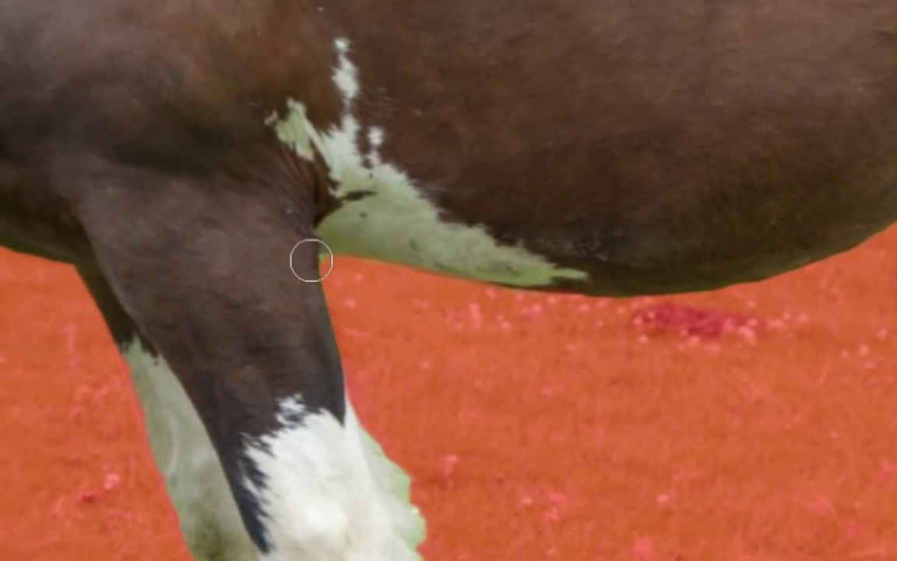
{"action": "left_click_drag", "start_coordinate": [314, 262], "coordinate": [346, 265]}
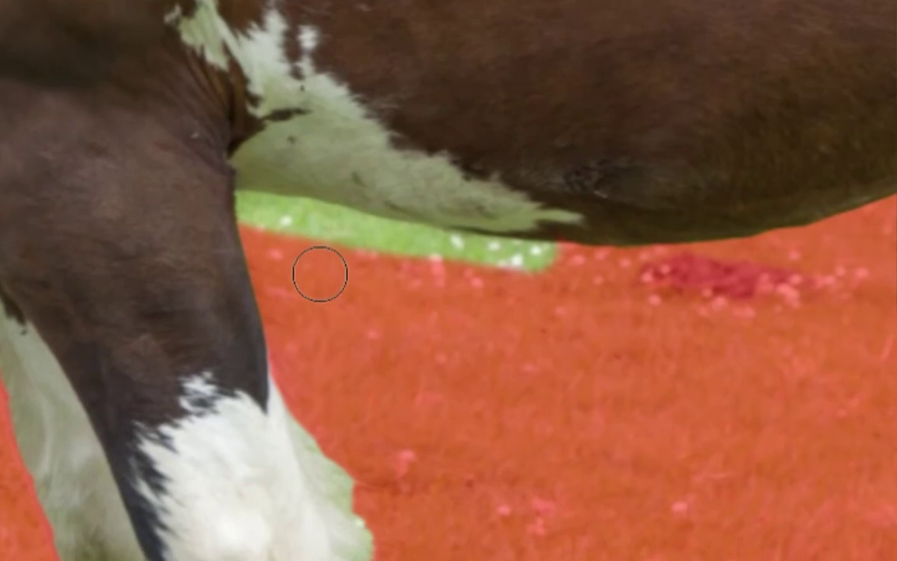
{"action": "left_click_drag", "start_coordinate": [333, 274], "coordinate": [316, 288]}
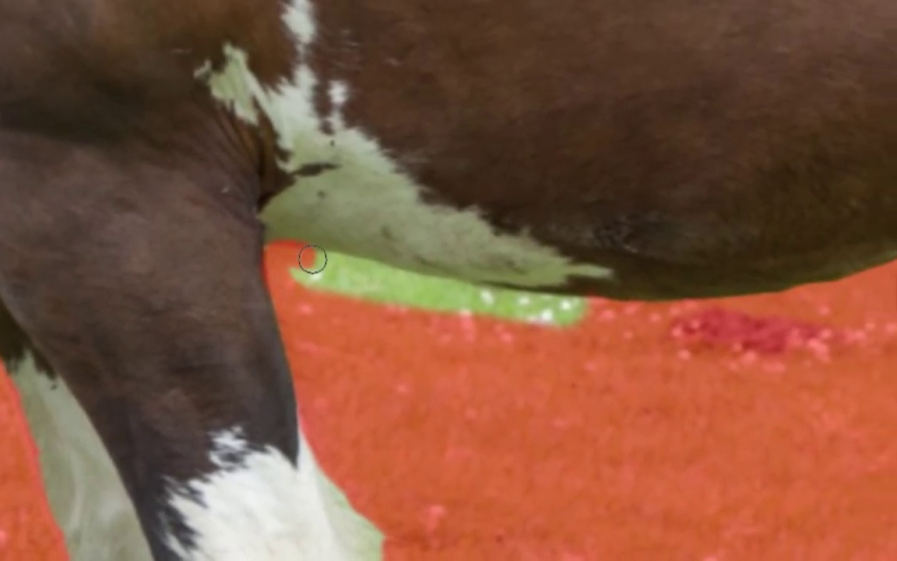
{"action": "mouse_move", "coordinate": [307, 265]}
{"action": "left_mouse_down"}
{"action": "mouse_move", "coordinate": [359, 271]}
{"action": "mouse_move", "coordinate": [330, 269]}
{"action": "left_mouse_up"}
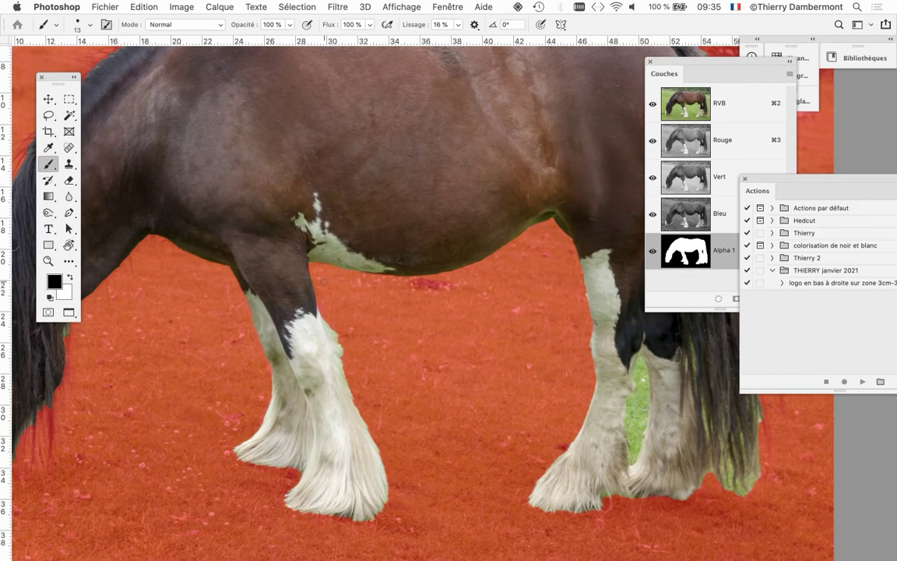
- Paint white along the belly's underside, adding the thin strip beneath it to the mask
{"action": "scroll", "coordinate": [510, 302], "scroll_direction": "up", "scroll_amount": 3}
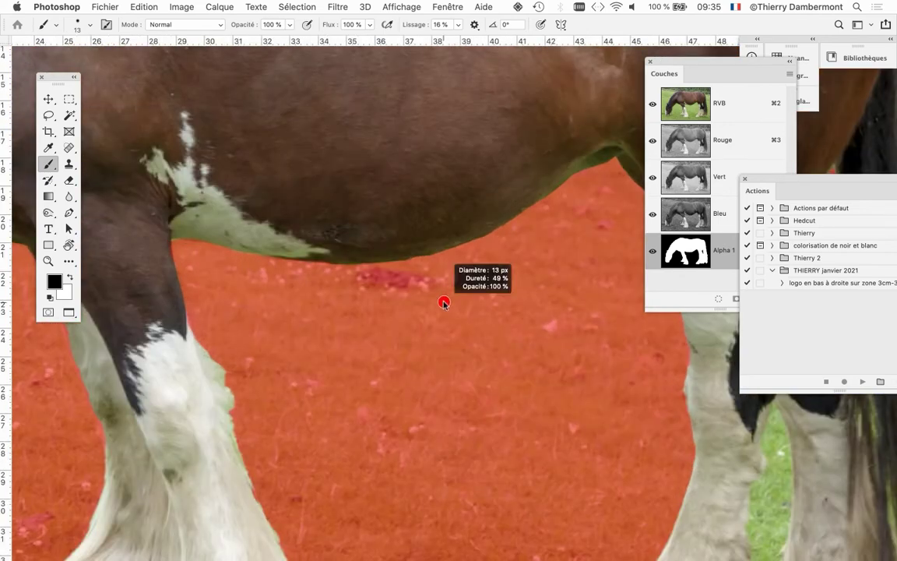
{"action": "left_click_drag", "start_coordinate": [471, 305], "coordinate": [491, 305]}
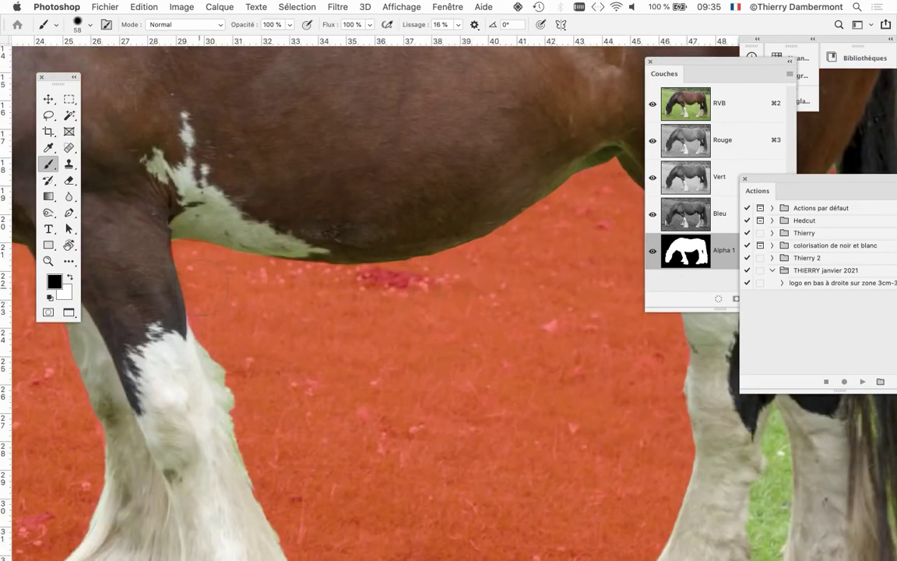
{"action": "key", "text": "x"}
{"action": "left_click_drag", "start_coordinate": [216, 225], "coordinate": [210, 225]}
{"action": "mouse_move", "coordinate": [187, 206]}
{"action": "left_mouse_down"}
{"action": "mouse_move", "coordinate": [299, 240]}
{"action": "mouse_move", "coordinate": [360, 240]}
{"action": "mouse_move", "coordinate": [434, 219]}
{"action": "left_mouse_up"}
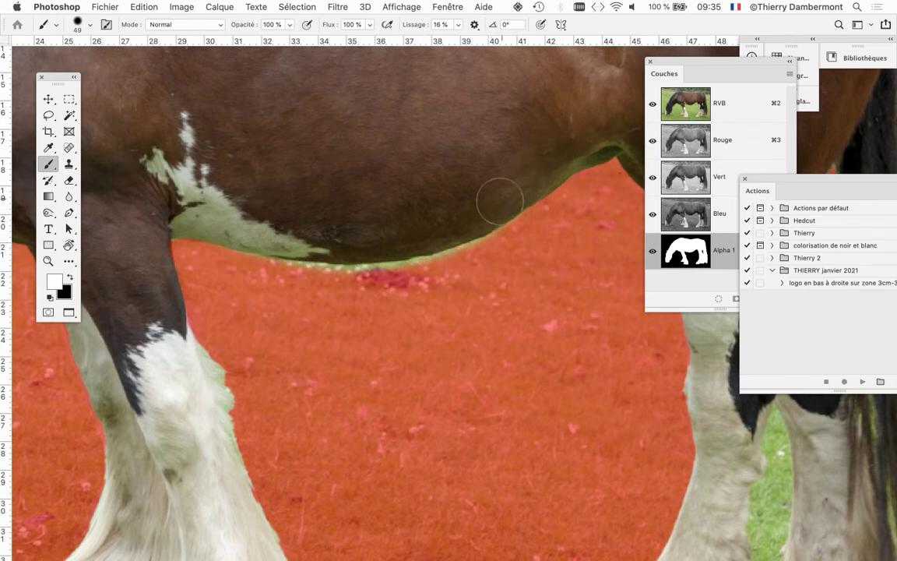
{"action": "mouse_move", "coordinate": [389, 269]}
{"action": "left_mouse_down"}
{"action": "mouse_move", "coordinate": [323, 262]}
{"action": "mouse_move", "coordinate": [213, 224]}
{"action": "left_mouse_up"}
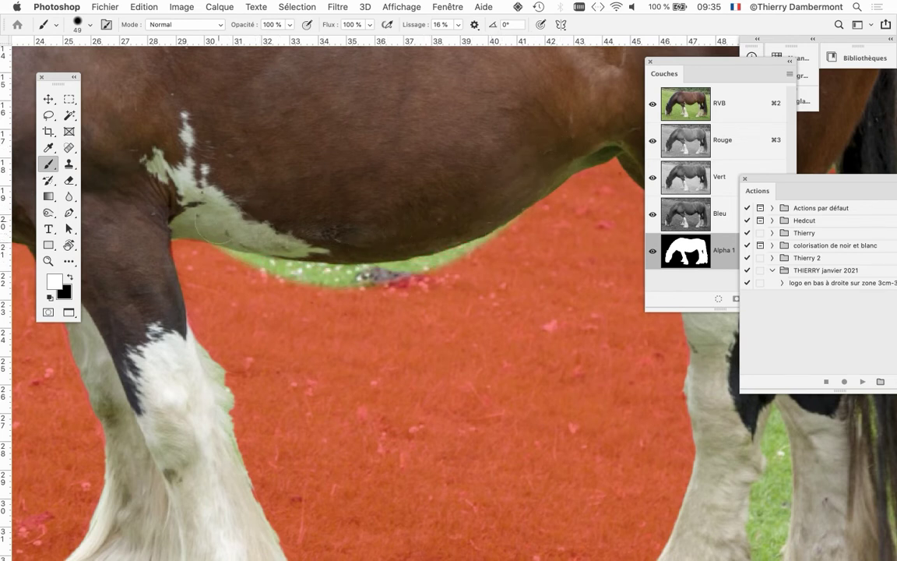
{"action": "mouse_move", "coordinate": [407, 245]}
{"action": "left_mouse_down"}
{"action": "mouse_move", "coordinate": [506, 200]}
{"action": "mouse_move", "coordinate": [543, 170]}
{"action": "left_mouse_up"}
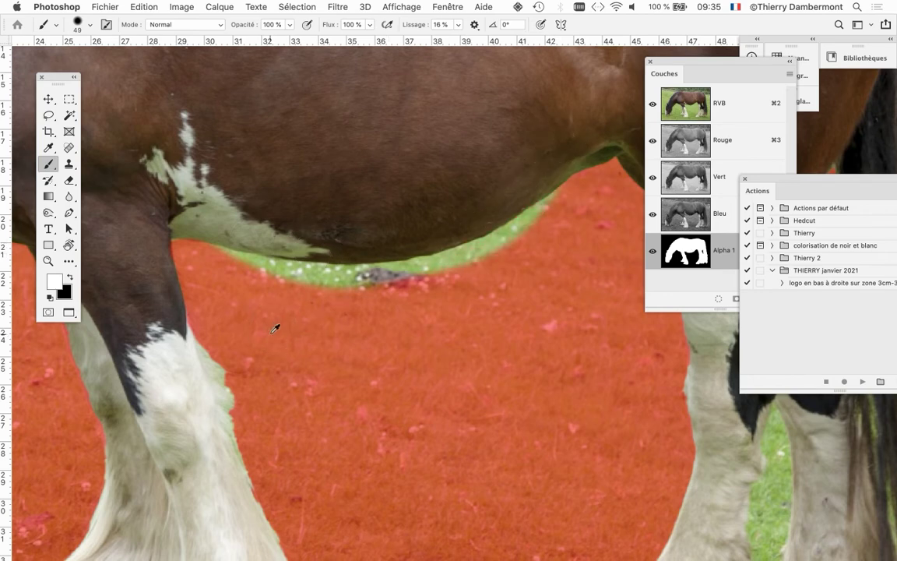
- Zoom out from the belly and then zoom toward the tail
{"action": "scroll", "coordinate": [274, 328], "scroll_direction": "down", "scroll_amount": 2}
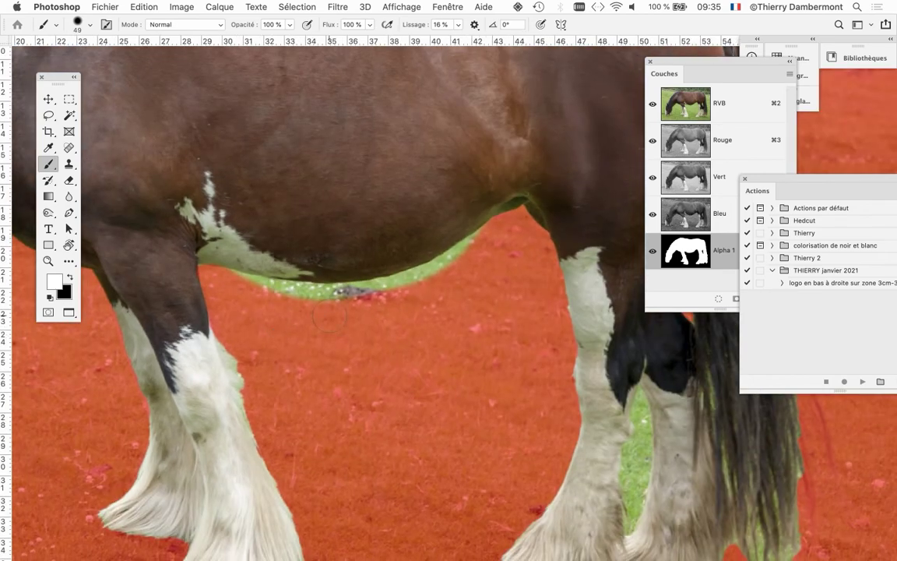
{"action": "scroll", "coordinate": [329, 317], "scroll_direction": "down", "scroll_amount": 1}
{"action": "scroll", "coordinate": [331, 318], "scroll_direction": "down", "scroll_amount": 1}
{"action": "scroll", "coordinate": [333, 318], "scroll_direction": "down", "scroll_amount": 1}
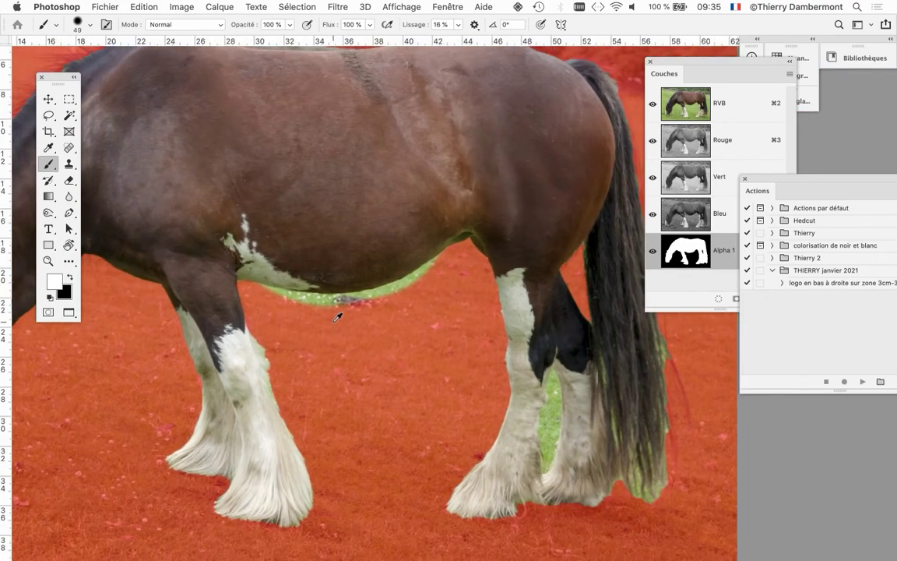
{"action": "scroll", "coordinate": [337, 319], "scroll_direction": "down", "scroll_amount": 1}
{"action": "scroll", "coordinate": [418, 382], "scroll_direction": "up", "scroll_amount": 5}
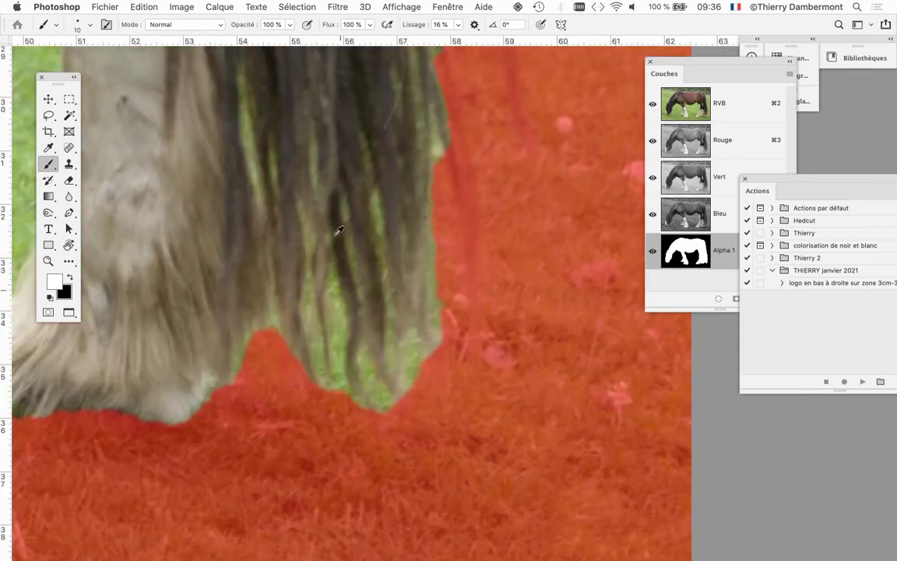
- Switch to black and mask out the green fringe along the tail's lower edge
{"action": "scroll", "coordinate": [443, 280], "scroll_direction": "down", "scroll_amount": 1}
{"action": "scroll", "coordinate": [442, 280], "scroll_direction": "down", "scroll_amount": 1}
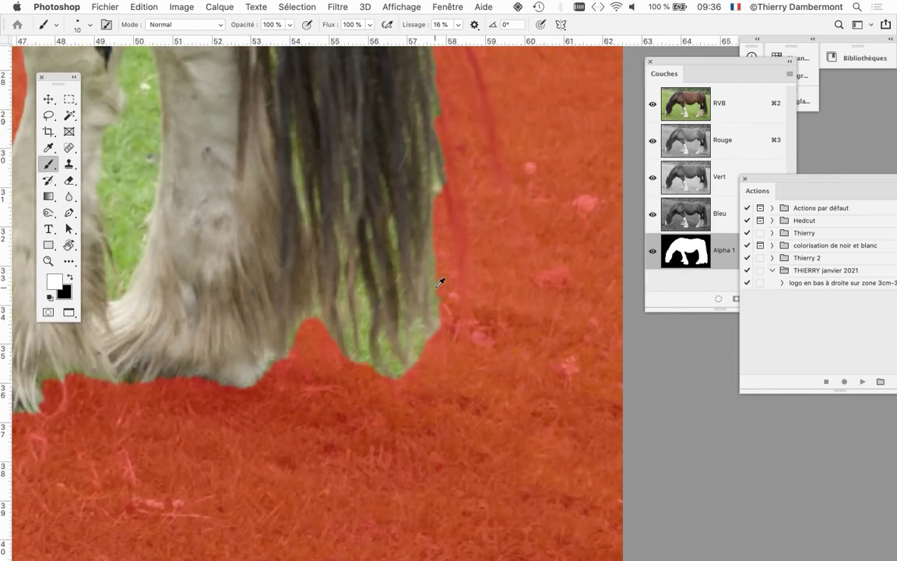
{"action": "scroll", "coordinate": [443, 281], "scroll_direction": "down", "scroll_amount": 1}
{"action": "mouse_move", "coordinate": [443, 280]}
{"action": "left_mouse_down"}
{"action": "mouse_move", "coordinate": [480, 302]}
{"action": "mouse_move", "coordinate": [510, 302]}
{"action": "left_mouse_up"}
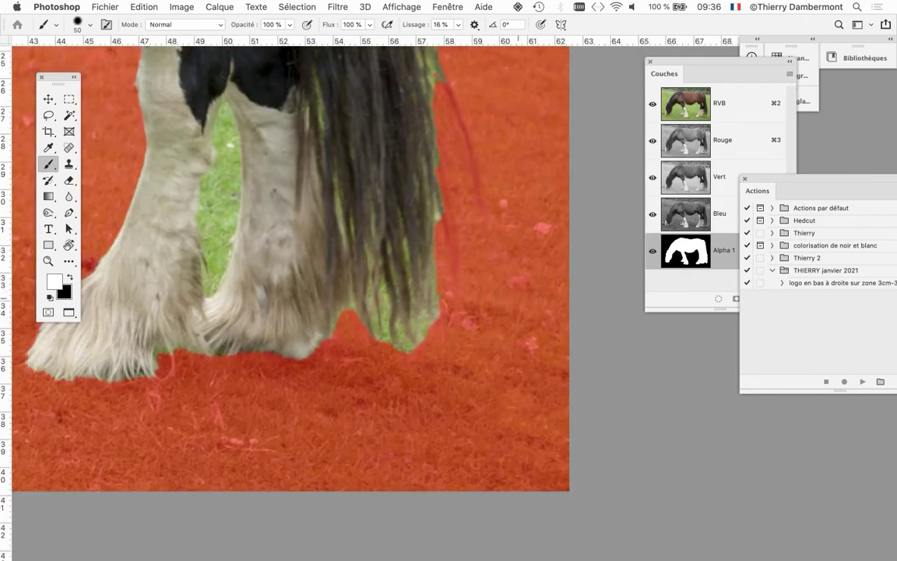
{"action": "key", "text": "x"}
{"action": "mouse_move", "coordinate": [433, 280]}
{"action": "left_mouse_down"}
{"action": "mouse_move", "coordinate": [425, 336]}
{"action": "mouse_move", "coordinate": [428, 268]}
{"action": "left_mouse_up"}
- With a smaller brush (~34 px), mask the grass below and along the tail's edge
{"action": "scroll", "coordinate": [398, 345], "scroll_direction": "up", "scroll_amount": 2}
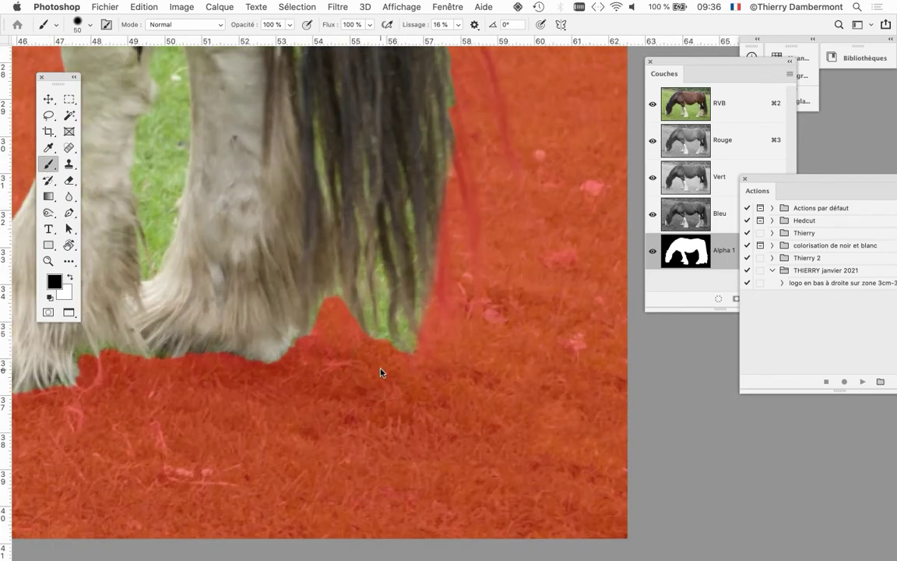
{"action": "left_click_drag", "start_coordinate": [380, 371], "coordinate": [371, 371]}
{"action": "mouse_move", "coordinate": [333, 305]}
{"action": "left_mouse_down"}
{"action": "mouse_move", "coordinate": [315, 330]}
{"action": "mouse_move", "coordinate": [344, 330]}
{"action": "left_mouse_up"}
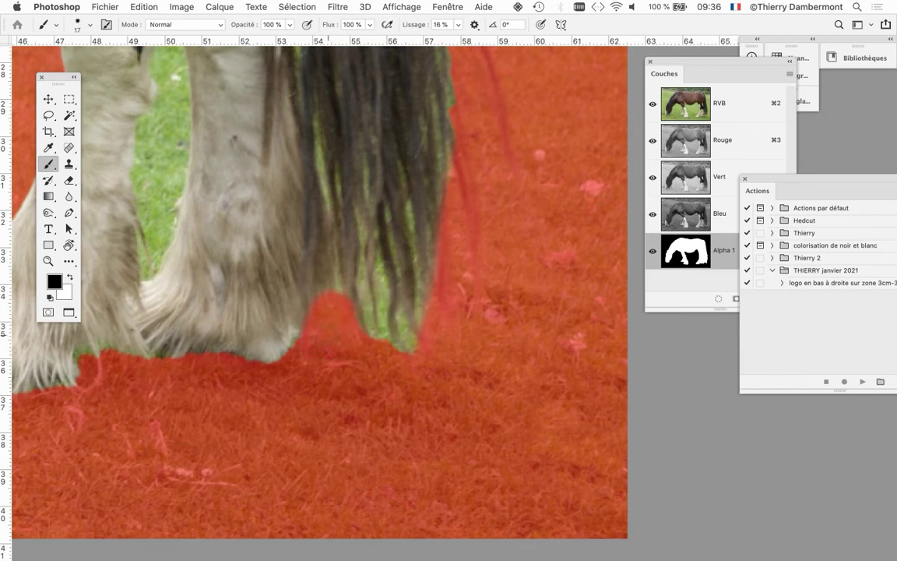
{"action": "left_click_drag", "start_coordinate": [332, 235], "coordinate": [343, 381]}
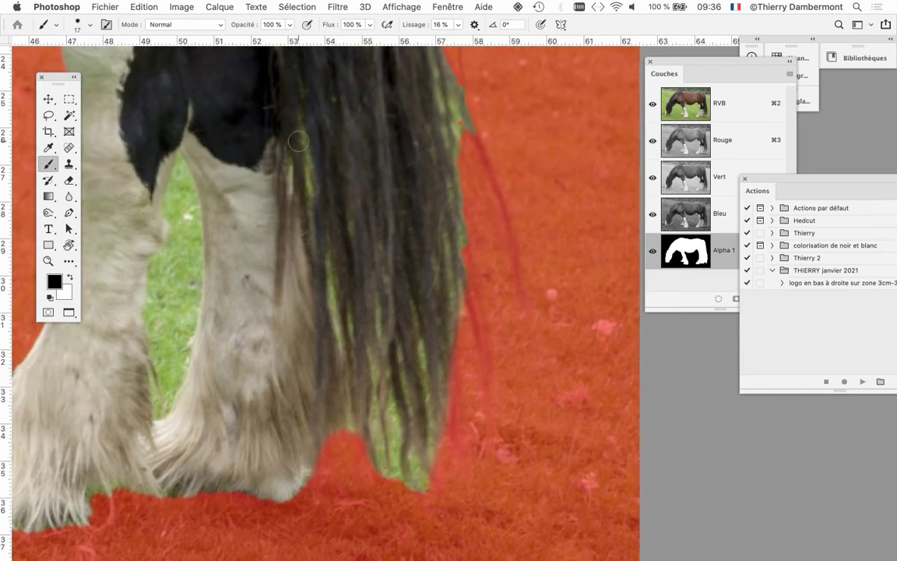
{"action": "mouse_move", "coordinate": [303, 125]}
{"action": "left_mouse_down"}
{"action": "mouse_move", "coordinate": [337, 343]}
{"action": "mouse_move", "coordinate": [331, 448]}
{"action": "left_mouse_up"}
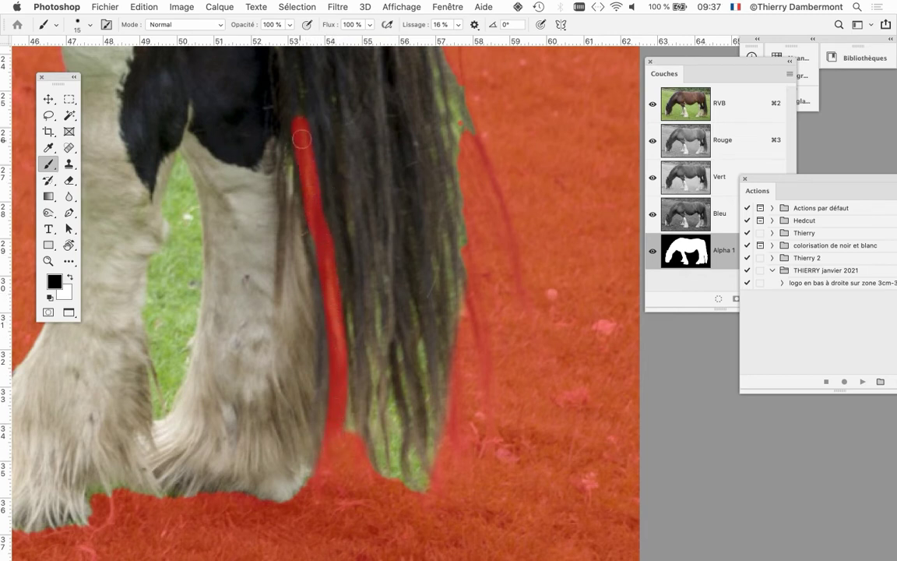
{"action": "mouse_move", "coordinate": [300, 119]}
{"action": "left_mouse_down"}
{"action": "mouse_move", "coordinate": [333, 225]}
{"action": "mouse_move", "coordinate": [365, 497]}
{"action": "left_mouse_up"}
{"action": "mouse_move", "coordinate": [373, 448]}
{"action": "left_mouse_down"}
{"action": "mouse_move", "coordinate": [401, 483]}
{"action": "mouse_move", "coordinate": [379, 435]}
{"action": "mouse_move", "coordinate": [400, 368]}
{"action": "left_mouse_up"}
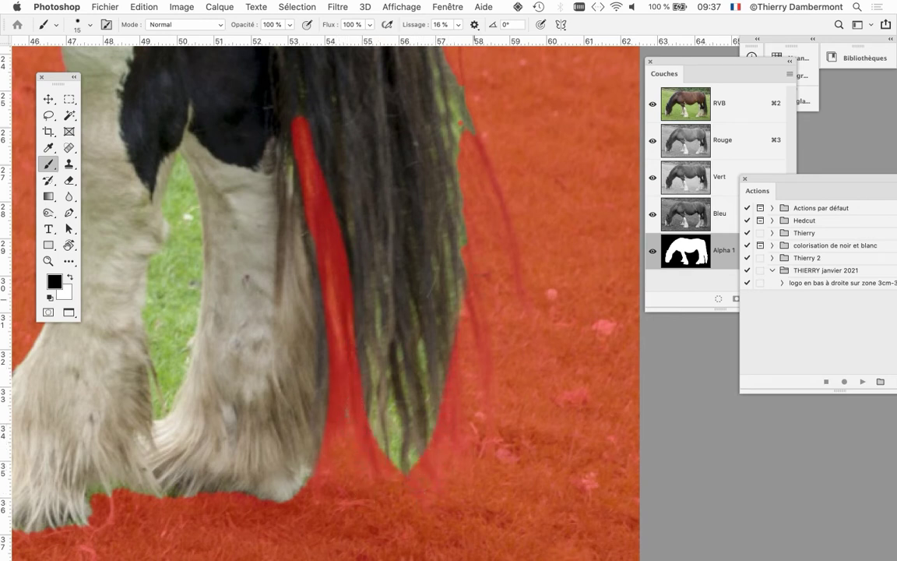
- Mask the green patch right of the tail, then paint white to unmask its left edge
{"action": "scroll", "coordinate": [485, 241], "scroll_direction": "up", "scroll_amount": 5}
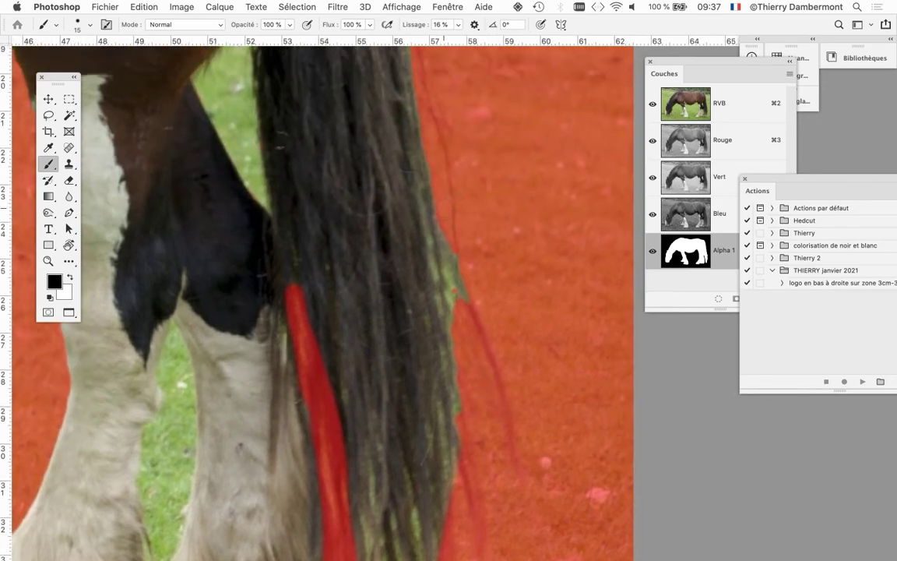
{"action": "left_click_drag", "start_coordinate": [452, 229], "coordinate": [448, 272]}
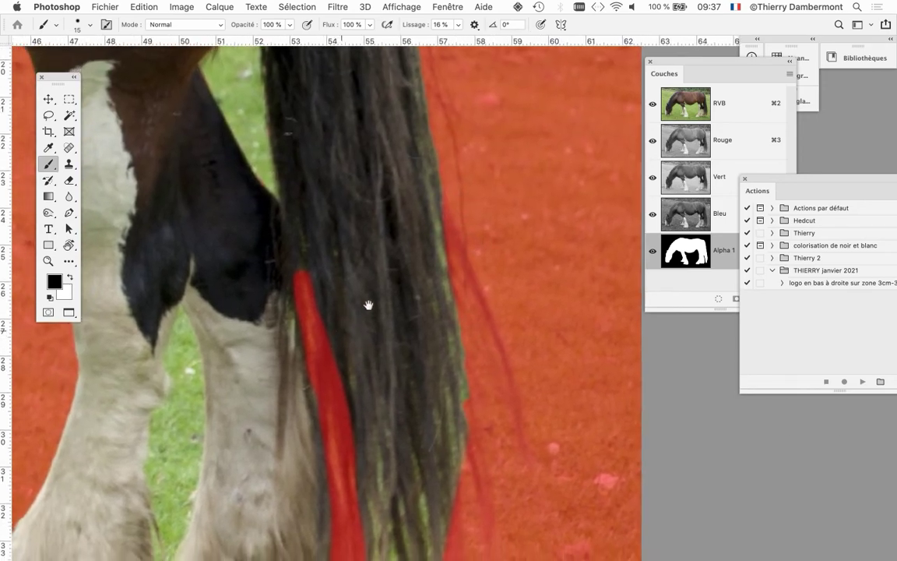
{"action": "scroll", "coordinate": [366, 304], "scroll_direction": "down", "scroll_amount": 5}
{"action": "scroll", "coordinate": [366, 305], "scroll_direction": "left", "scroll_amount": 4}
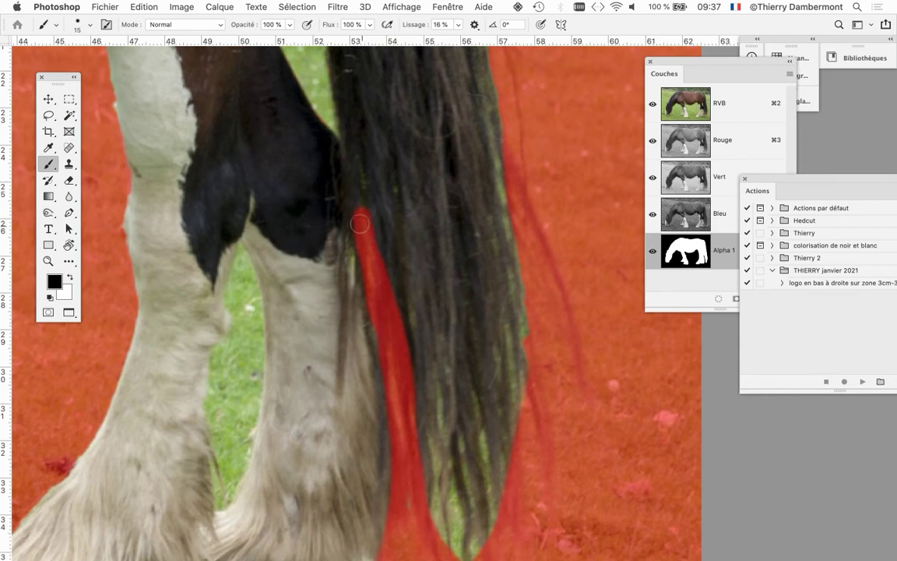
{"action": "key", "text": "x"}
{"action": "left_click_drag", "start_coordinate": [345, 218], "coordinate": [428, 349]}
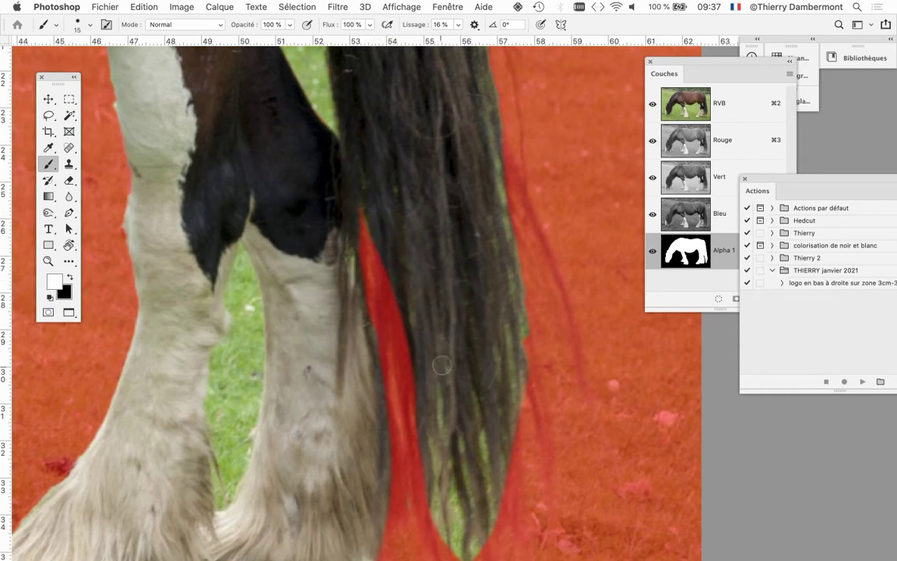
- Paint black with a 32 px brush to mask the grass along the top of the back
{"action": "scroll", "coordinate": [432, 352], "scroll_direction": "down", "scroll_amount": 2}
{"action": "scroll", "coordinate": [440, 355], "scroll_direction": "down", "scroll_amount": 2}
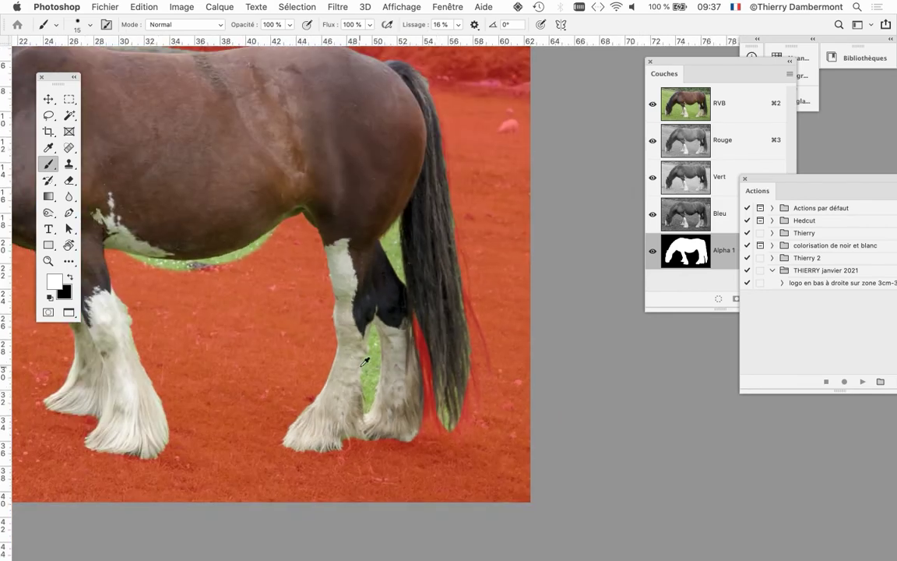
{"action": "scroll", "coordinate": [364, 360], "scroll_direction": "down", "scroll_amount": 2}
{"action": "scroll", "coordinate": [499, 343], "scroll_direction": "down", "scroll_amount": 1}
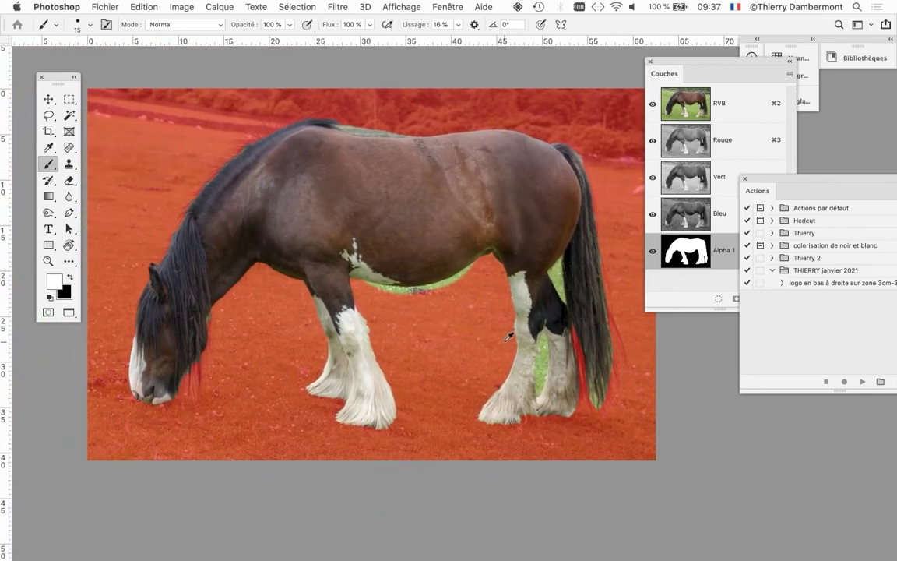
{"action": "scroll", "coordinate": [316, 161], "scroll_direction": "up", "scroll_amount": 2}
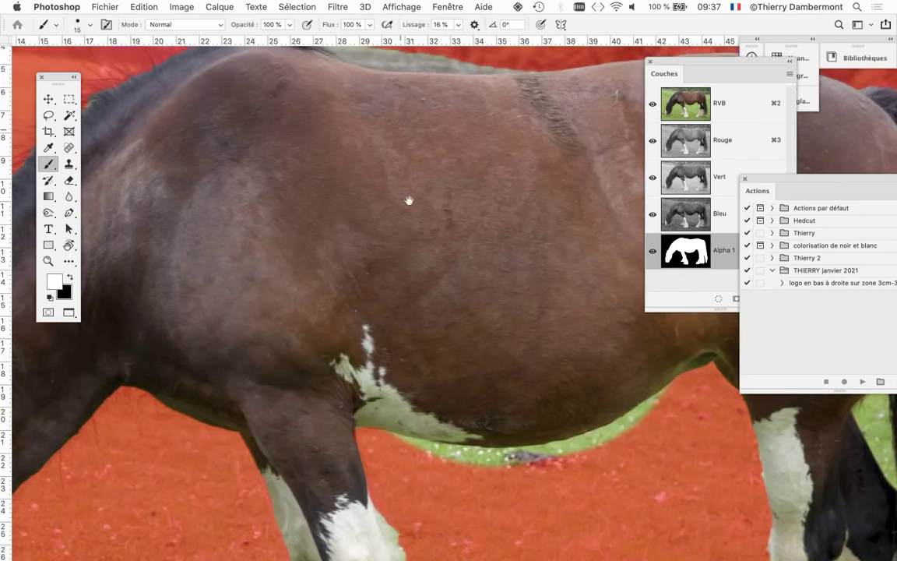
{"action": "scroll", "coordinate": [411, 200], "scroll_direction": "up", "scroll_amount": 1}
{"action": "left_click_drag", "start_coordinate": [406, 246], "coordinate": [342, 267]}
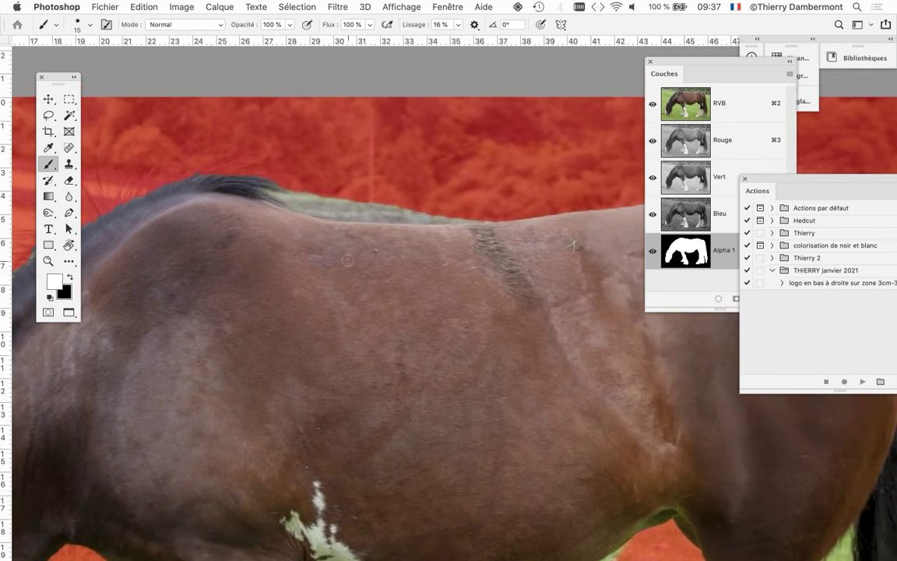
{"action": "key", "text": "x"}
{"action": "left_click_drag", "start_coordinate": [335, 138], "coordinate": [350, 140]}
{"action": "mouse_move", "coordinate": [269, 186]}
{"action": "left_mouse_down"}
{"action": "mouse_move", "coordinate": [299, 199]}
{"action": "mouse_move", "coordinate": [420, 194]}
{"action": "left_mouse_up"}
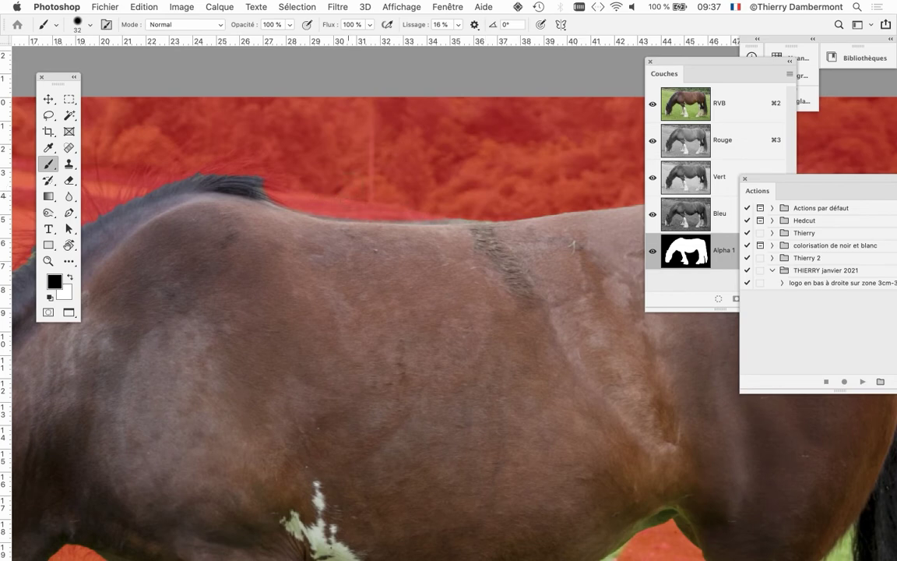
{"action": "left_click_drag", "start_coordinate": [421, 200], "coordinate": [500, 195]}
{"action": "scroll", "coordinate": [351, 250], "scroll_direction": "down", "scroll_amount": 2}
{"action": "scroll", "coordinate": [350, 250], "scroll_direction": "down", "scroll_amount": 2}
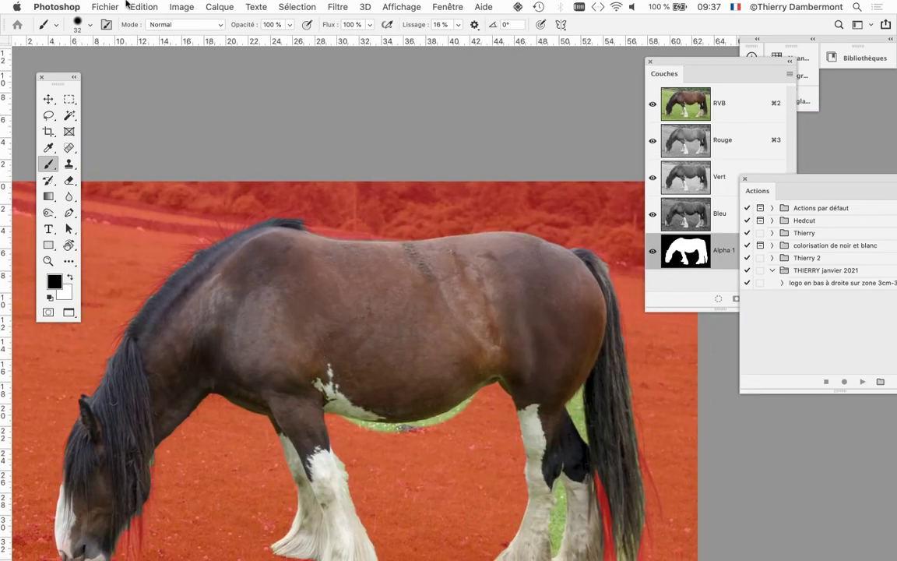
{"action": "left_click", "coordinate": [109, 6]}
{"action": "left_click", "coordinate": [150, 147]}
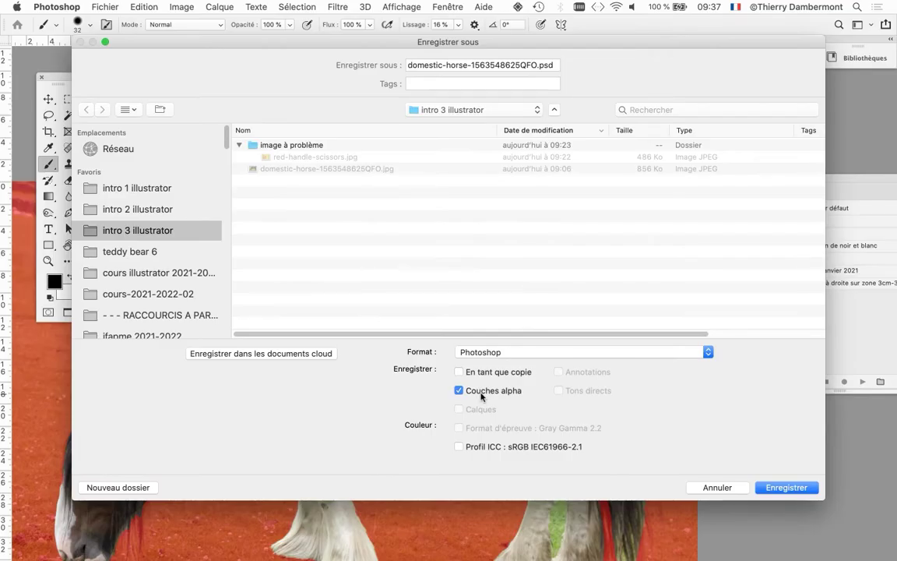
{"action": "left_click", "coordinate": [775, 489]}
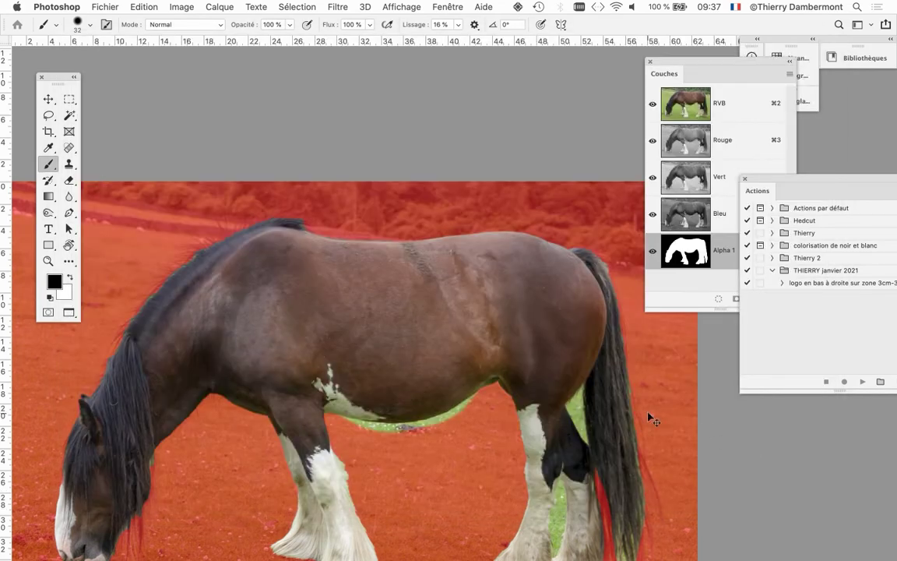
- Zoom onto the hind legs and mask the grass gap between them with a 16 px brush
{"action": "scroll", "coordinate": [653, 420], "scroll_direction": "up", "scroll_amount": 2}
{"action": "scroll", "coordinate": [553, 444], "scroll_direction": "up", "scroll_amount": 2}
{"action": "scroll", "coordinate": [546, 438], "scroll_direction": "up", "scroll_amount": 1}
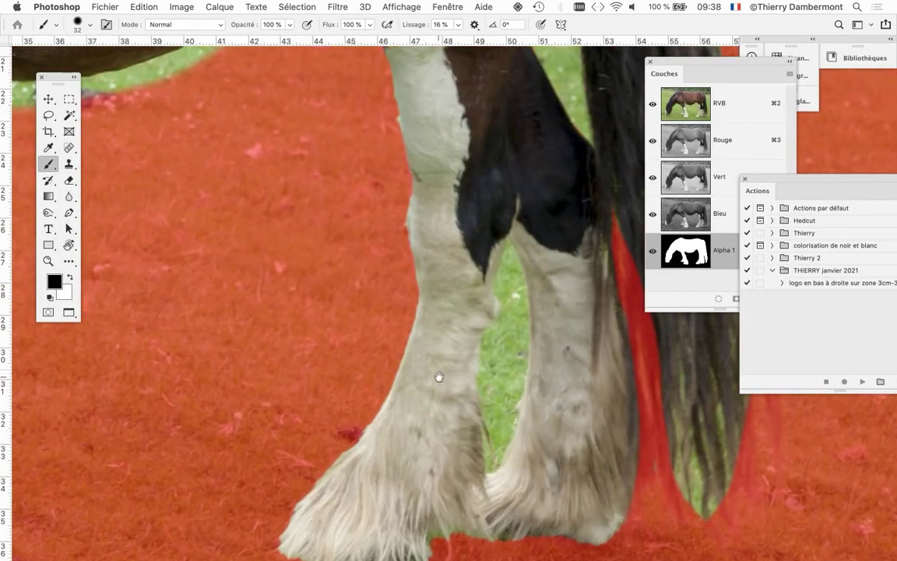
{"action": "left_click_drag", "start_coordinate": [439, 377], "coordinate": [336, 295]}
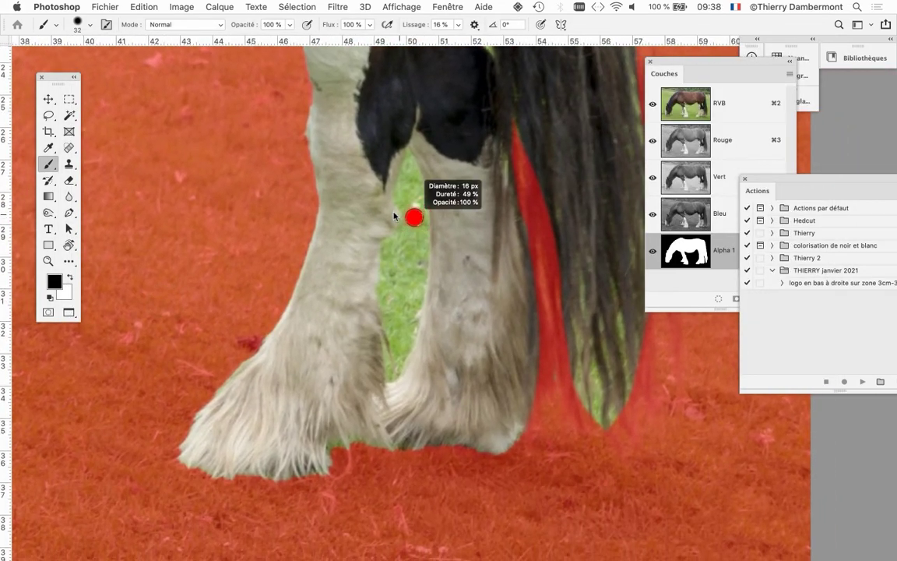
{"action": "mouse_move", "coordinate": [395, 216]}
{"action": "left_mouse_down"}
{"action": "mouse_move", "coordinate": [406, 161]}
{"action": "mouse_move", "coordinate": [389, 257]}
{"action": "mouse_move", "coordinate": [393, 363]}
{"action": "left_mouse_up"}
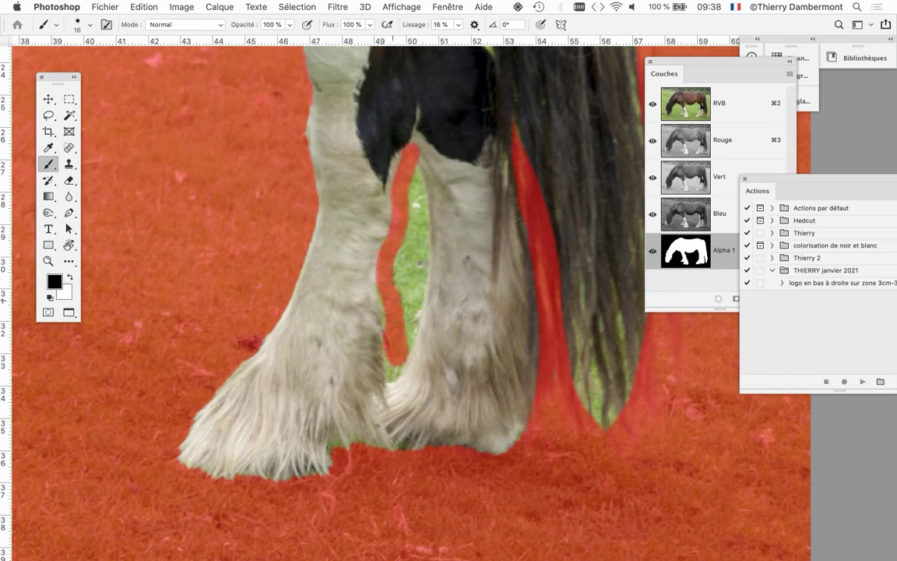
{"action": "mouse_move", "coordinate": [389, 269]}
{"action": "left_mouse_down"}
{"action": "mouse_move", "coordinate": [393, 374]}
{"action": "mouse_move", "coordinate": [420, 289]}
{"action": "mouse_move", "coordinate": [427, 226]}
{"action": "mouse_move", "coordinate": [415, 167]}
{"action": "mouse_move", "coordinate": [417, 206]}
{"action": "mouse_move", "coordinate": [399, 292]}
{"action": "mouse_move", "coordinate": [407, 232]}
{"action": "mouse_move", "coordinate": [380, 267]}
{"action": "left_mouse_up"}
- Paint white to trim the mask's right and upper-left edges in the leg gap
{"action": "scroll", "coordinate": [416, 217], "scroll_direction": "up", "scroll_amount": 1}
{"action": "scroll", "coordinate": [418, 185], "scroll_direction": "up", "scroll_amount": 1}
{"action": "key", "text": "x"}
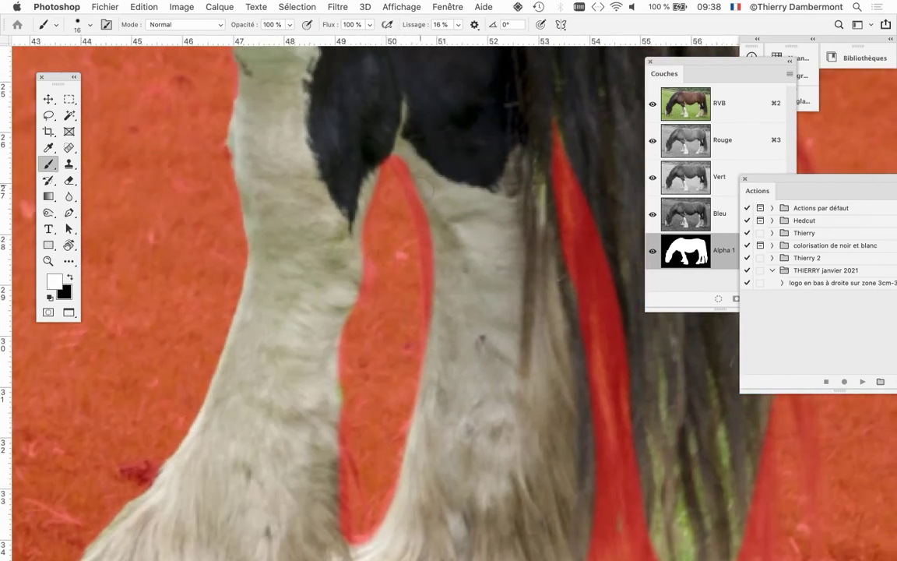
{"action": "left_click_drag", "start_coordinate": [414, 191], "coordinate": [426, 240]}
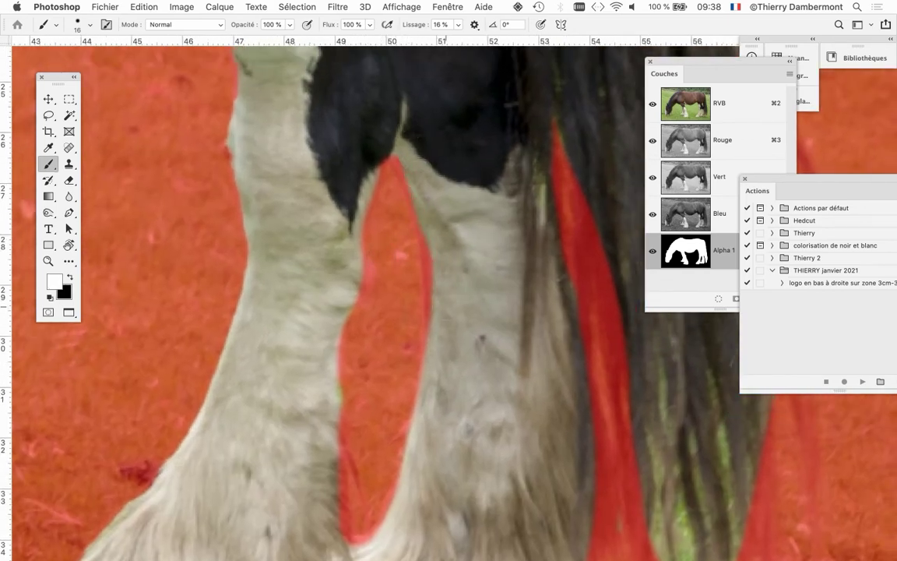
{"action": "left_click_drag", "start_coordinate": [371, 177], "coordinate": [361, 234]}
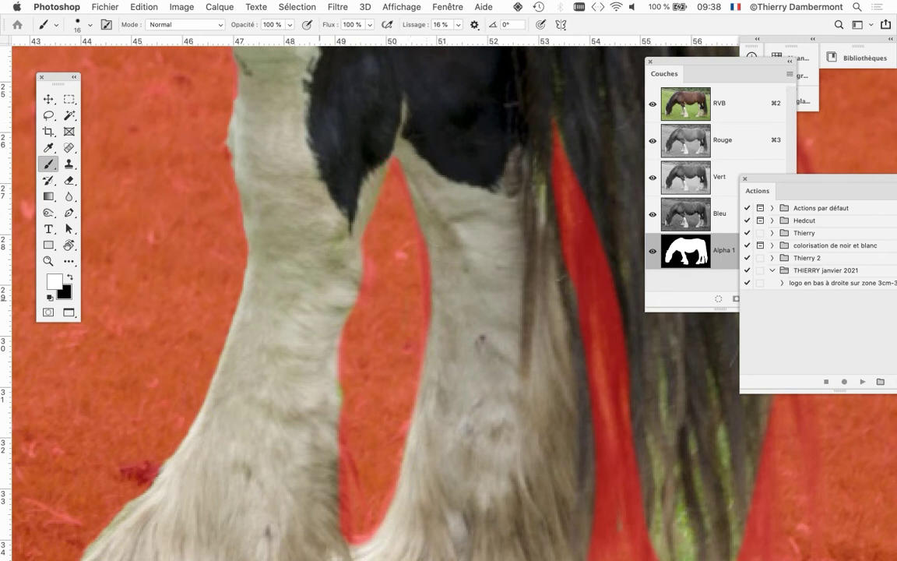
{"action": "key", "text": "x"}
- Paint white with a 30 px brush to remove mask along the belly's lower edge
{"action": "scroll", "coordinate": [396, 345], "scroll_direction": "down", "scroll_amount": 5}
{"action": "scroll", "coordinate": [352, 275], "scroll_direction": "up", "scroll_amount": 5}
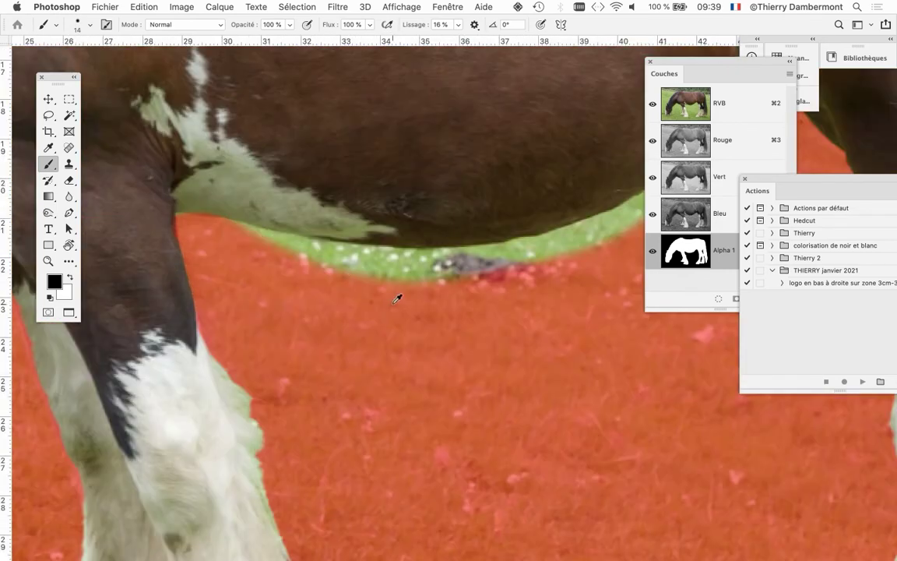
{"action": "scroll", "coordinate": [396, 298], "scroll_direction": "down", "scroll_amount": 1}
{"action": "left_click_drag", "start_coordinate": [315, 340], "coordinate": [205, 339]}
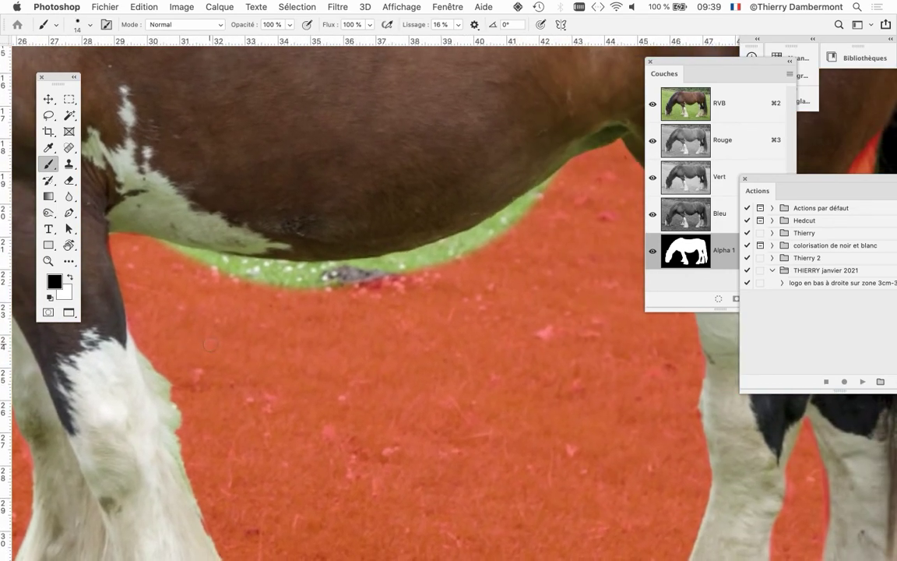
{"action": "key", "text": "x"}
{"action": "left_click_drag", "start_coordinate": [282, 333], "coordinate": [206, 215]}
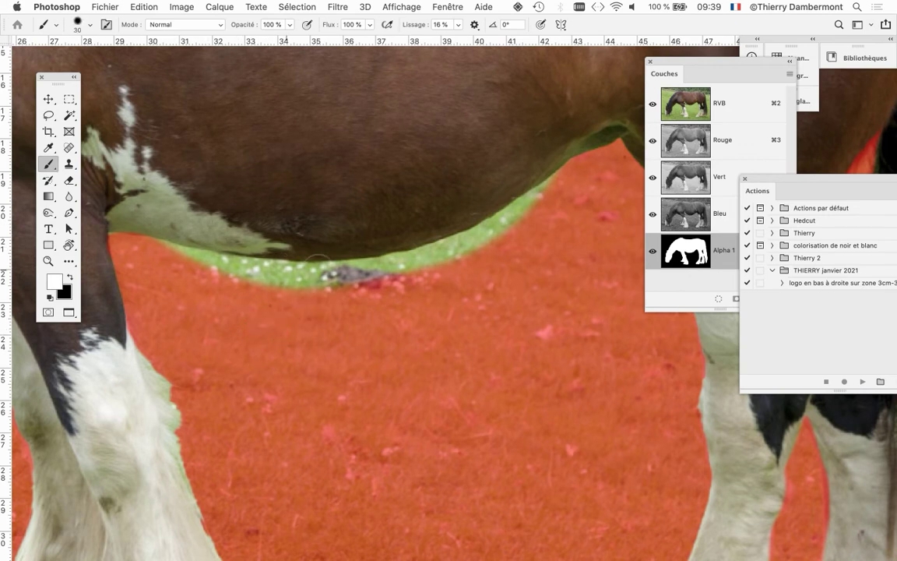
{"action": "mouse_move", "coordinate": [319, 257]}
{"action": "left_mouse_down"}
{"action": "mouse_move", "coordinate": [389, 245]}
{"action": "mouse_move", "coordinate": [529, 148]}
{"action": "mouse_move", "coordinate": [590, 119]}
{"action": "left_mouse_up"}
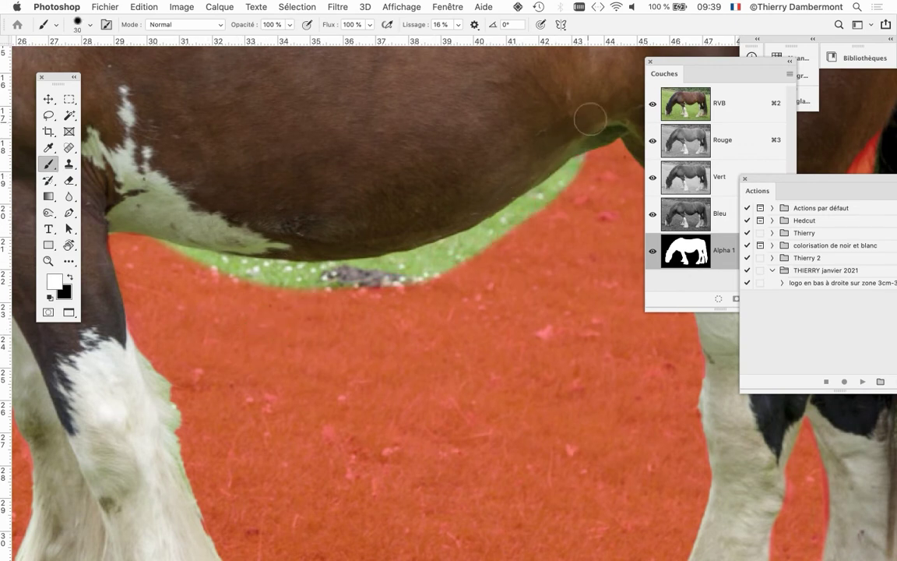
- Zoom onto the back and paint black over the background above it
{"action": "scroll", "coordinate": [451, 218], "scroll_direction": "down", "scroll_amount": 3}
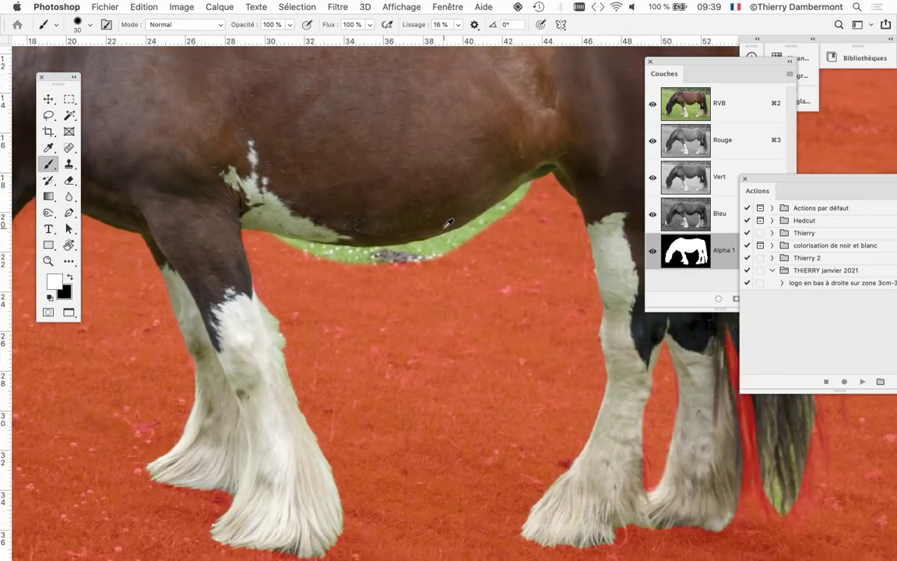
{"action": "scroll", "coordinate": [449, 224], "scroll_direction": "down", "scroll_amount": 2}
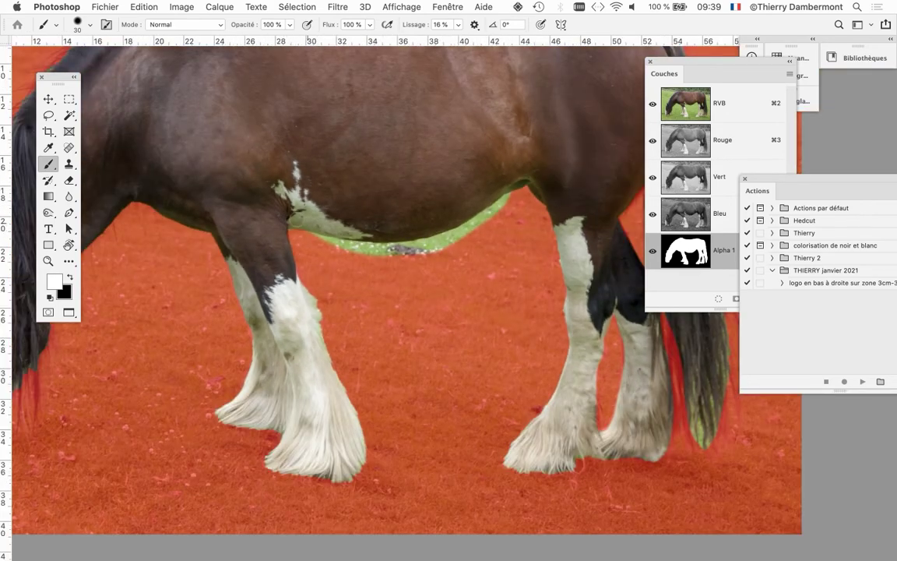
{"action": "scroll", "coordinate": [433, 311], "scroll_direction": "down", "scroll_amount": 2}
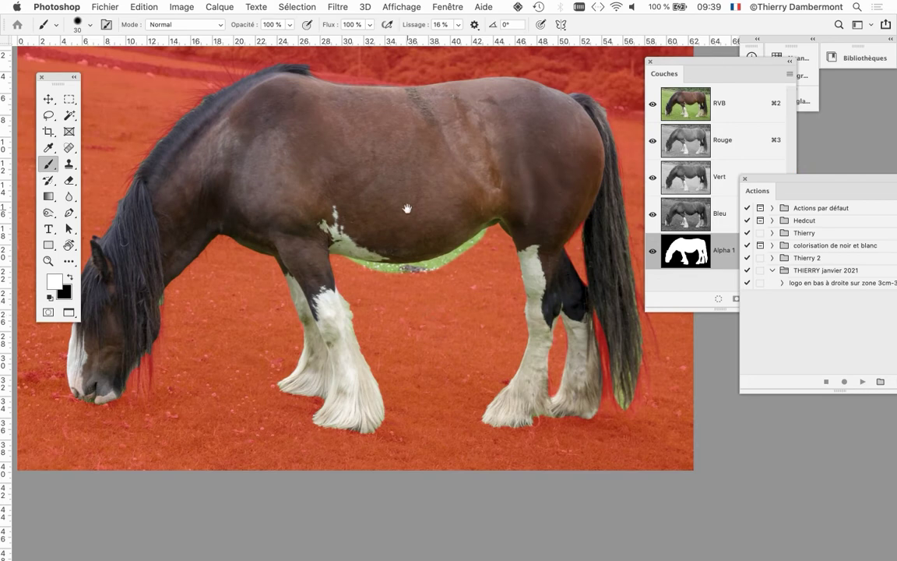
{"action": "left_click_drag", "start_coordinate": [406, 209], "coordinate": [387, 336]}
{"action": "scroll", "coordinate": [327, 208], "scroll_direction": "up", "scroll_amount": 1}
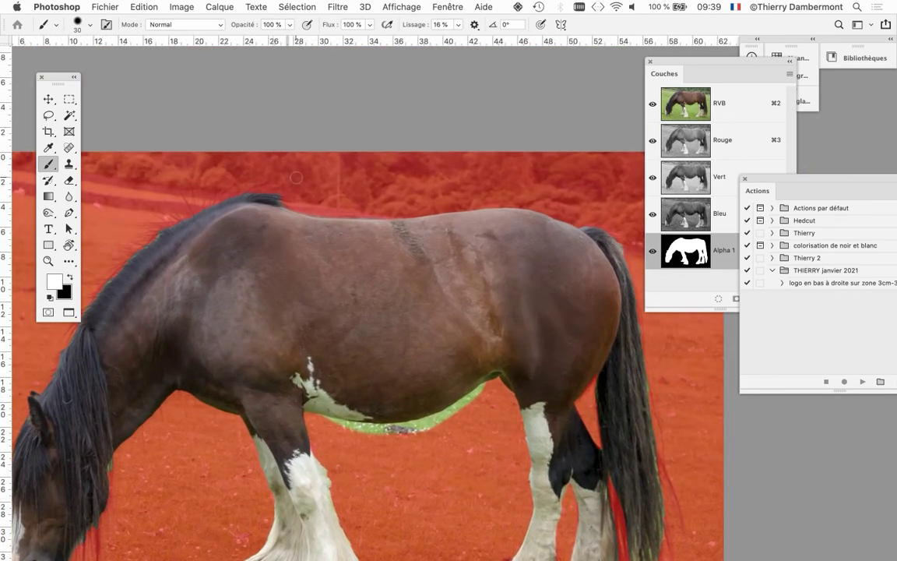
{"action": "key", "text": "x"}
{"action": "mouse_move", "coordinate": [306, 185]}
{"action": "left_mouse_down"}
{"action": "mouse_move", "coordinate": [327, 186]}
{"action": "mouse_move", "coordinate": [354, 222]}
{"action": "mouse_move", "coordinate": [508, 228]}
{"action": "left_mouse_up"}
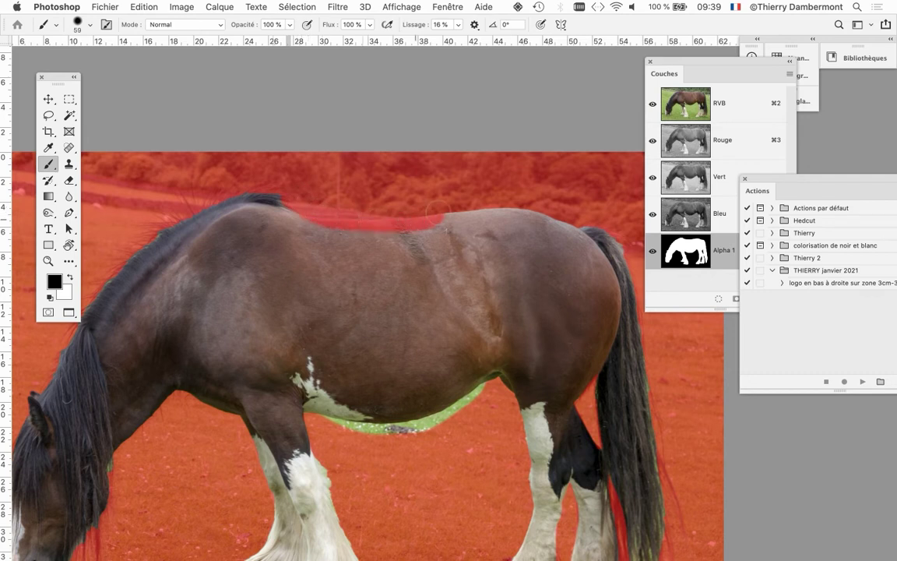
- Undo that stroke and repaint the mask along the back, extending it rightward
{"action": "key", "text": "ctrl+z"}
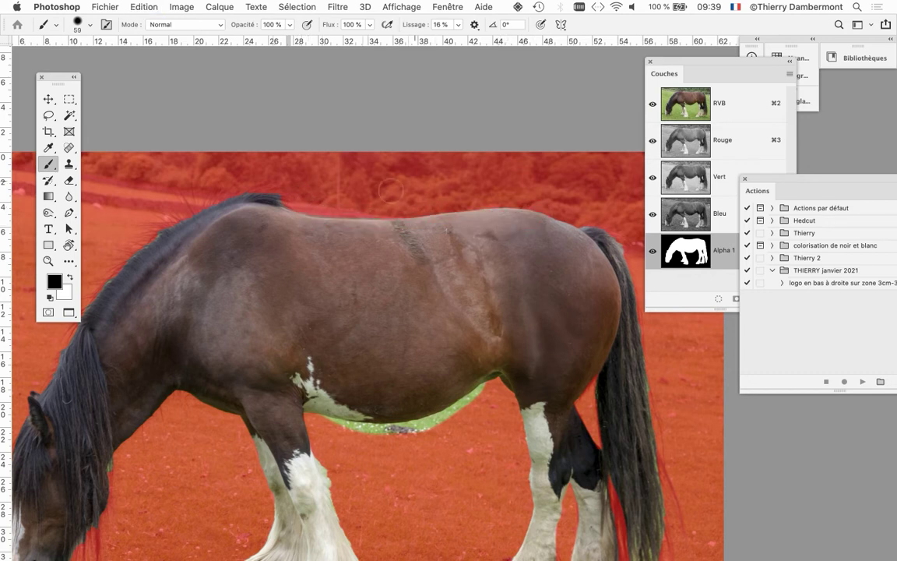
{"action": "left_click_drag", "start_coordinate": [378, 209], "coordinate": [483, 187]}
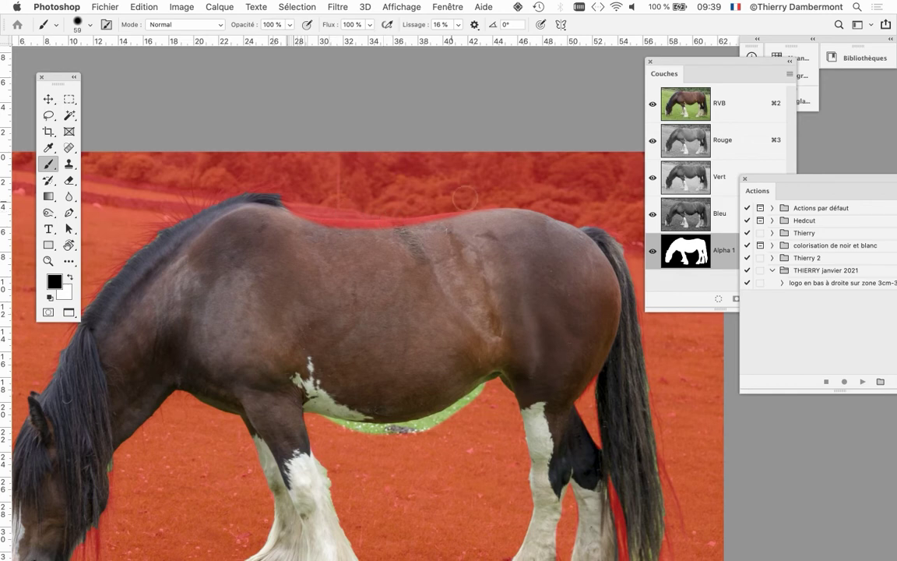
{"action": "left_click_drag", "start_coordinate": [498, 214], "coordinate": [455, 210]}
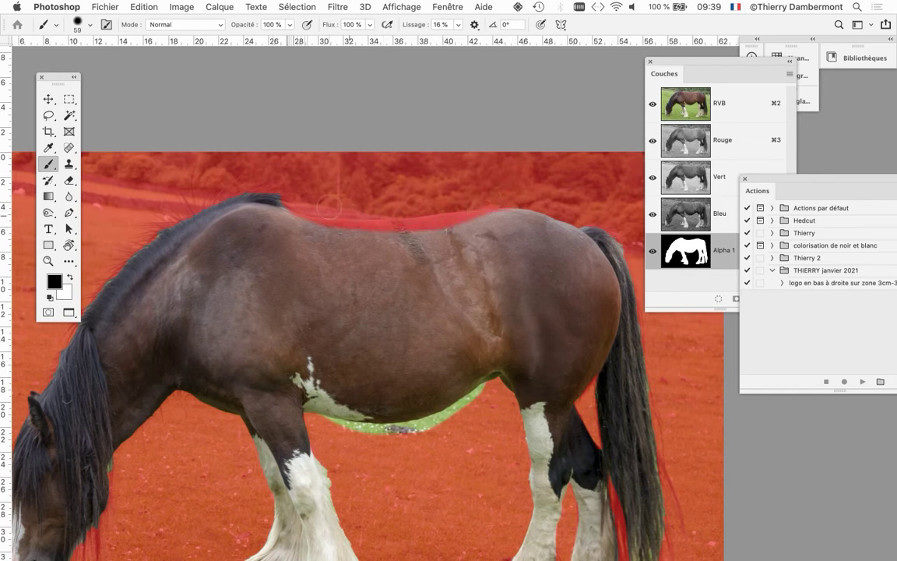
{"action": "scroll", "coordinate": [374, 406], "scroll_direction": "down", "scroll_amount": 1}
{"action": "scroll", "coordinate": [374, 406], "scroll_direction": "down", "scroll_amount": 1}
{"action": "scroll", "coordinate": [374, 406], "scroll_direction": "down", "scroll_amount": 2}
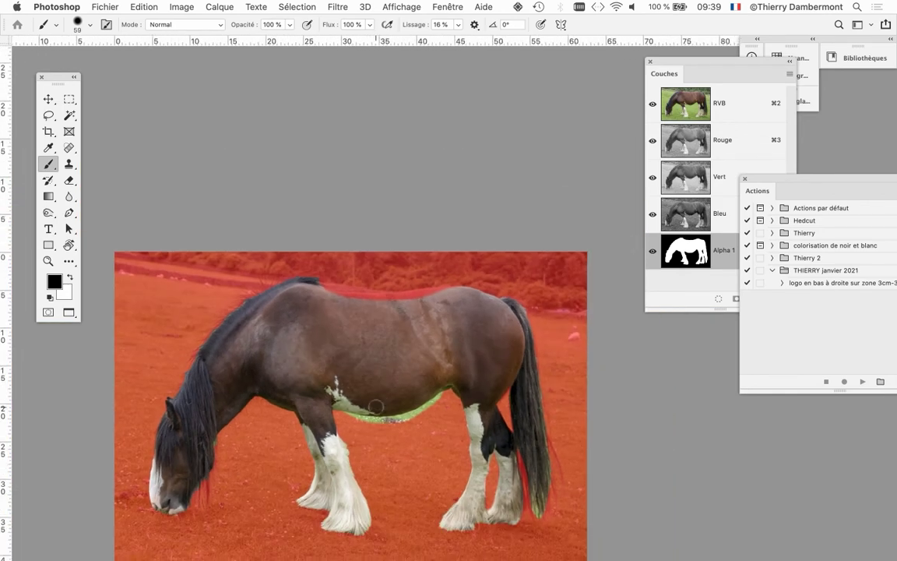
- Save the document and move the Actions and Channels panels aside
{"action": "left_click", "coordinate": [94, 6]}
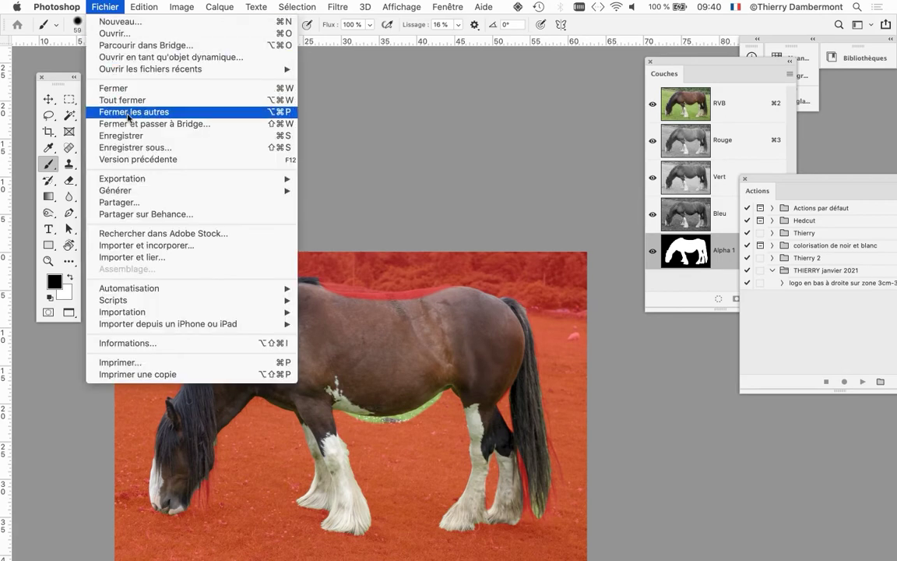
{"action": "left_click", "coordinate": [136, 136]}
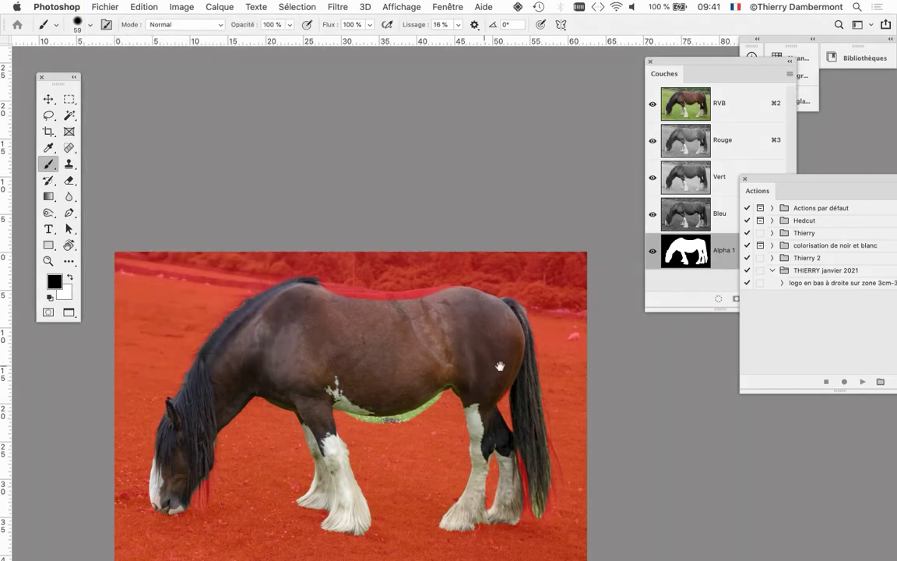
{"action": "scroll", "coordinate": [496, 366], "scroll_direction": "down", "scroll_amount": 5}
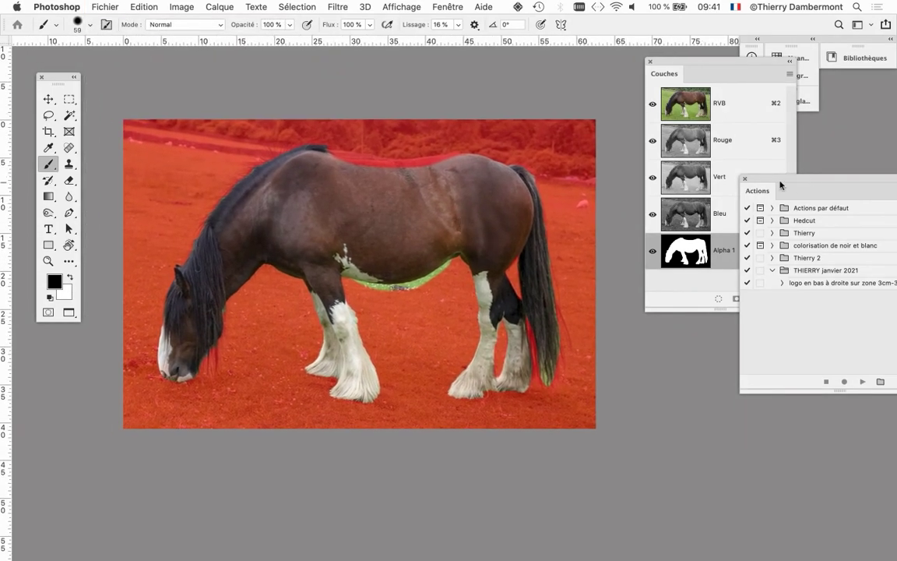
{"action": "left_click_drag", "start_coordinate": [780, 184], "coordinate": [823, 189]}
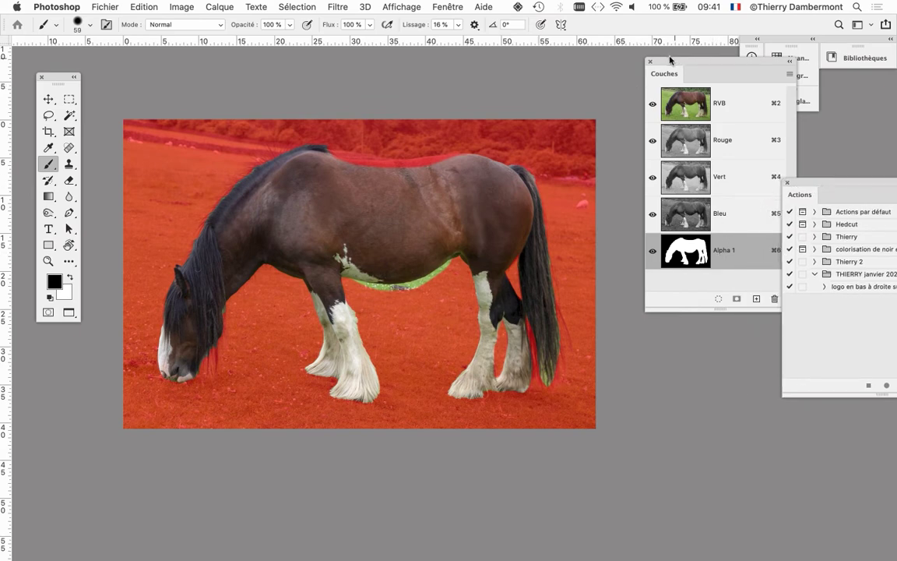
{"action": "left_click_drag", "start_coordinate": [670, 60], "coordinate": [524, 110]}
- Show a smaller Layers panel over the image and add a new layer, Calque 1
{"action": "left_click", "coordinate": [447, 6]}
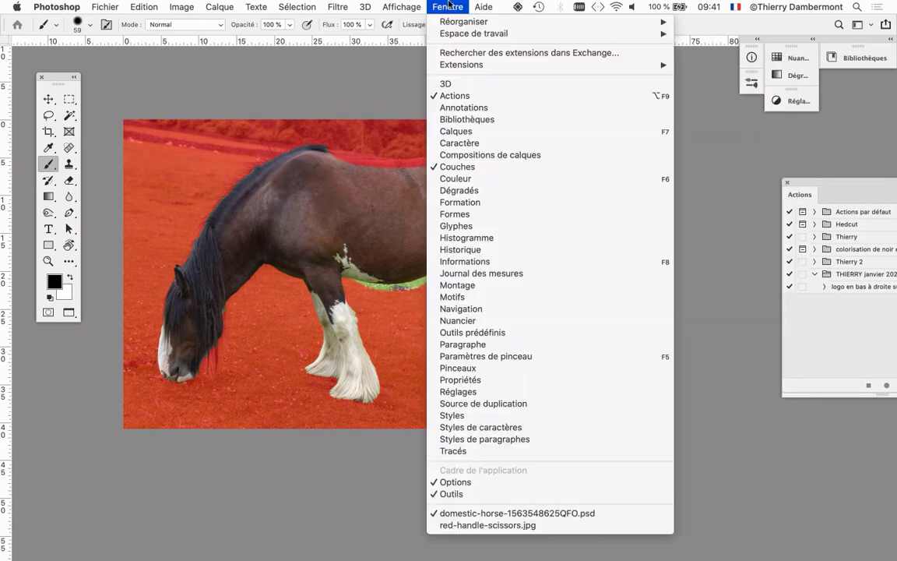
{"action": "left_click", "coordinate": [456, 131]}
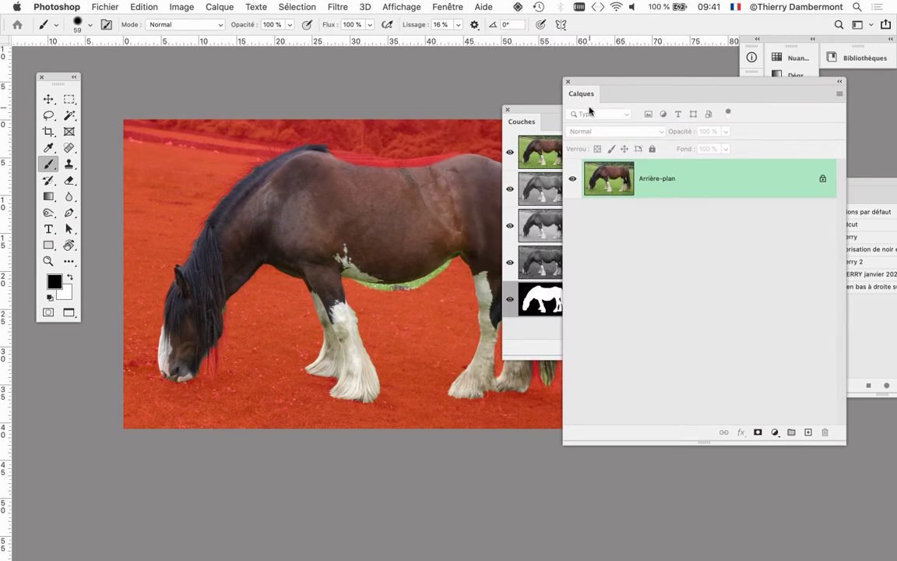
{"action": "left_click_drag", "start_coordinate": [595, 81], "coordinate": [195, 99]}
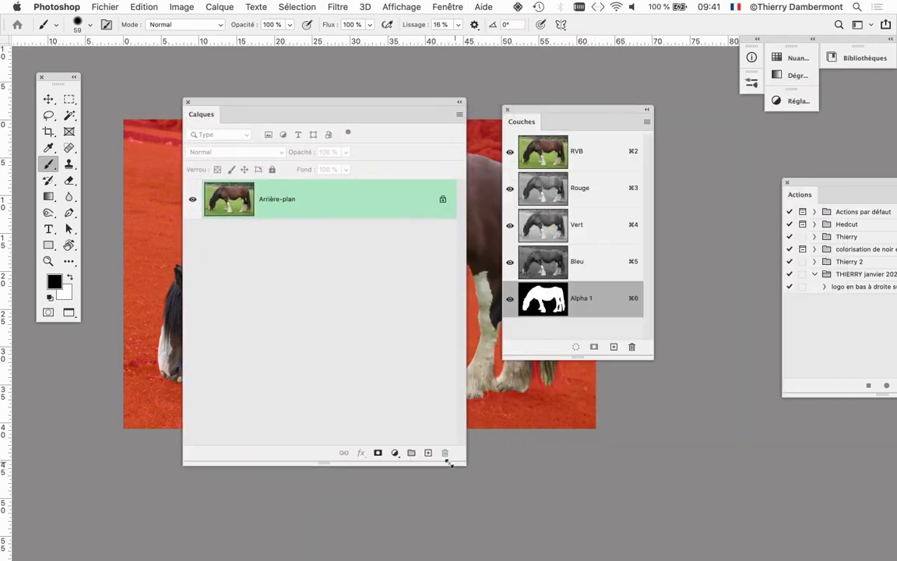
{"action": "left_click_drag", "start_coordinate": [463, 462], "coordinate": [445, 292]}
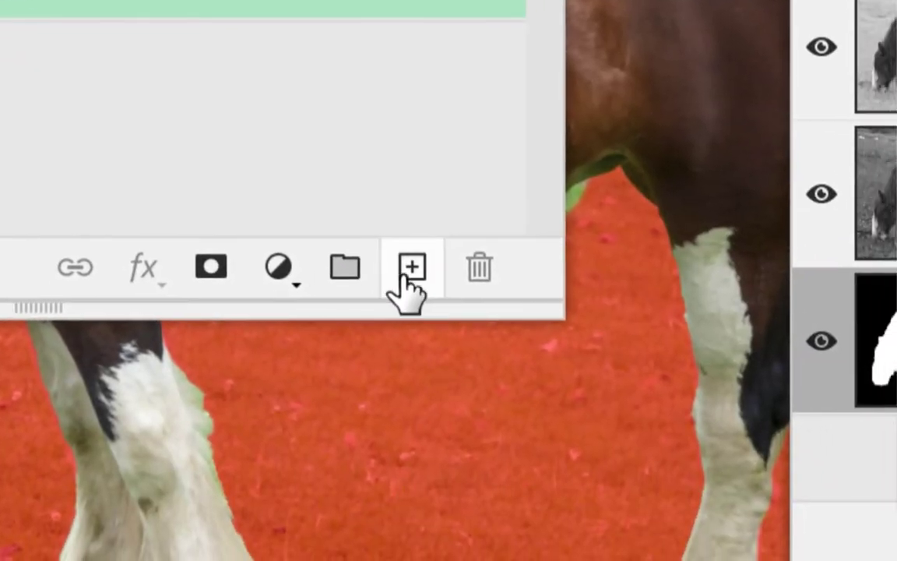
{"action": "left_click", "coordinate": [536, 379]}
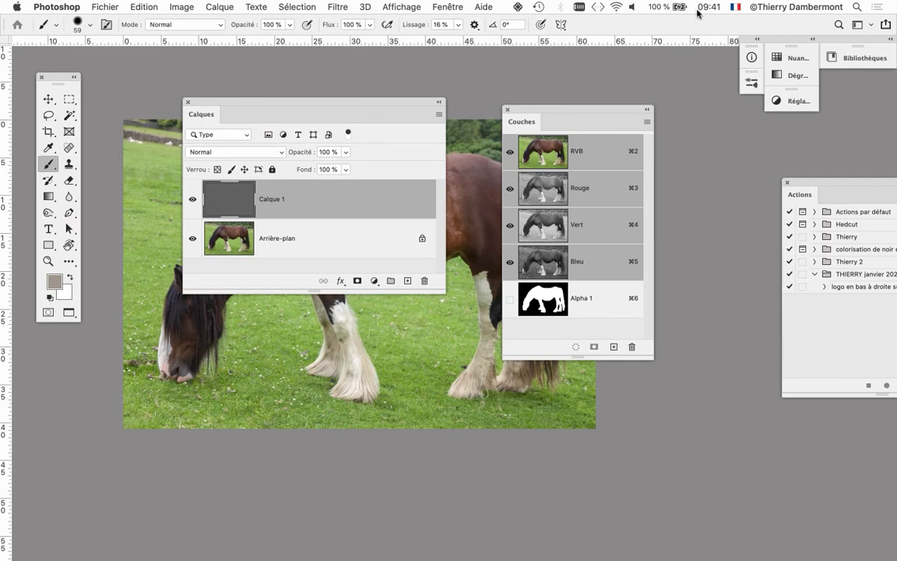
- Demonstrate the fill shortcut's keys in Keyboard Viewer, then open Fill with Shift+Backspace
{"action": "left_click", "coordinate": [735, 6]}
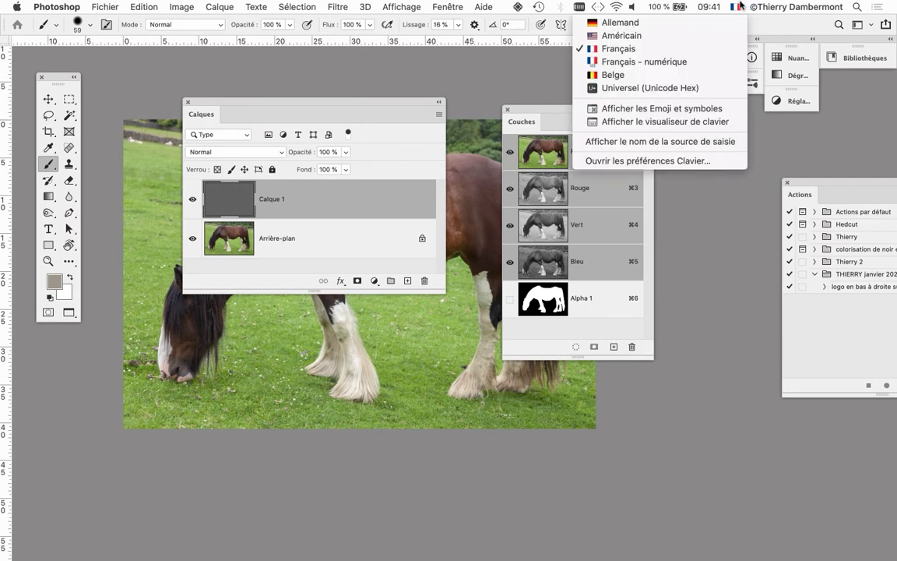
{"action": "left_click", "coordinate": [705, 122]}
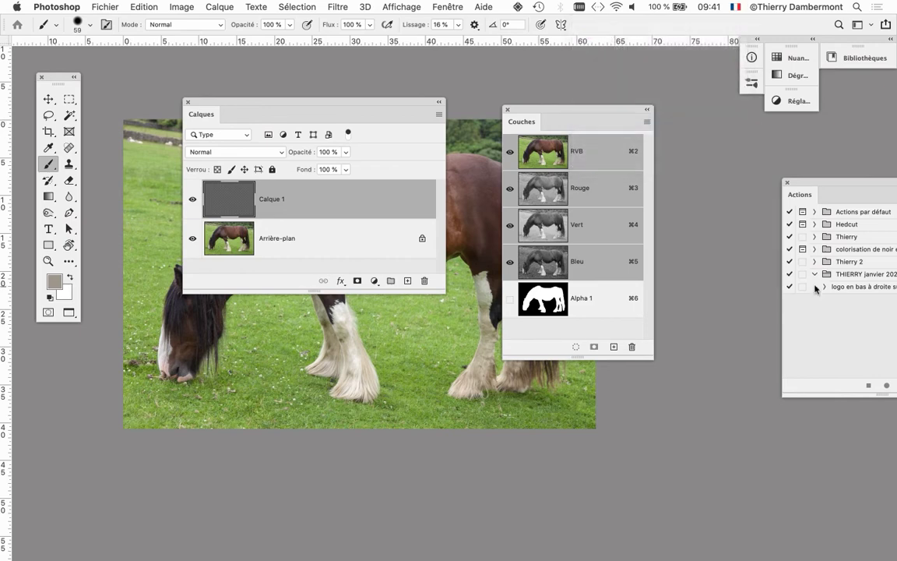
{"action": "left_click", "coordinate": [200, 242]}
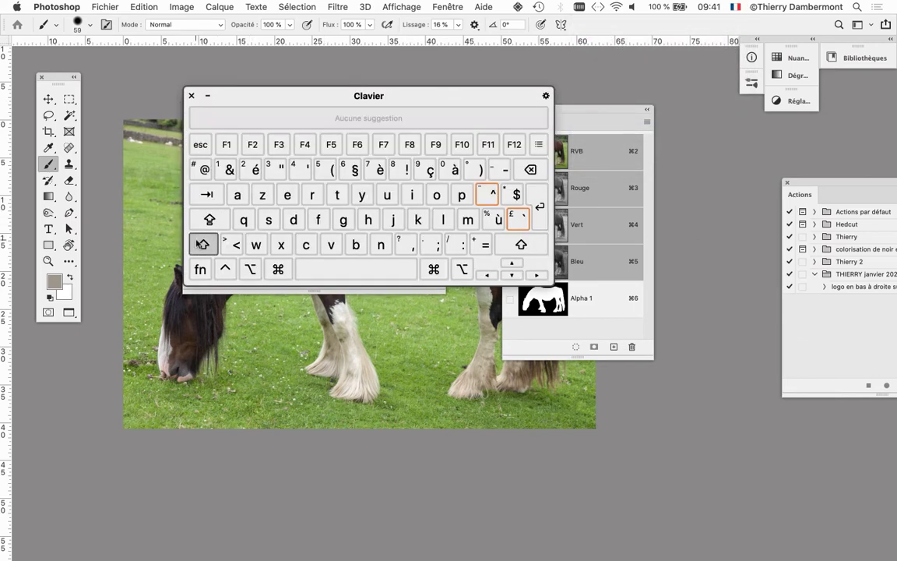
{"action": "key", "text": "alt+super"}
{"action": "left_click", "coordinate": [201, 254]}
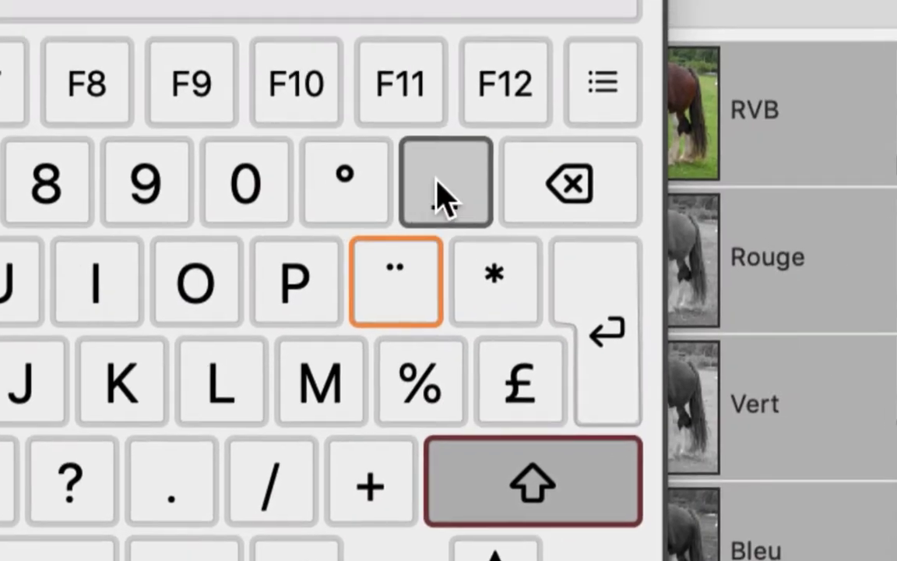
{"action": "left_click", "coordinate": [440, 199]}
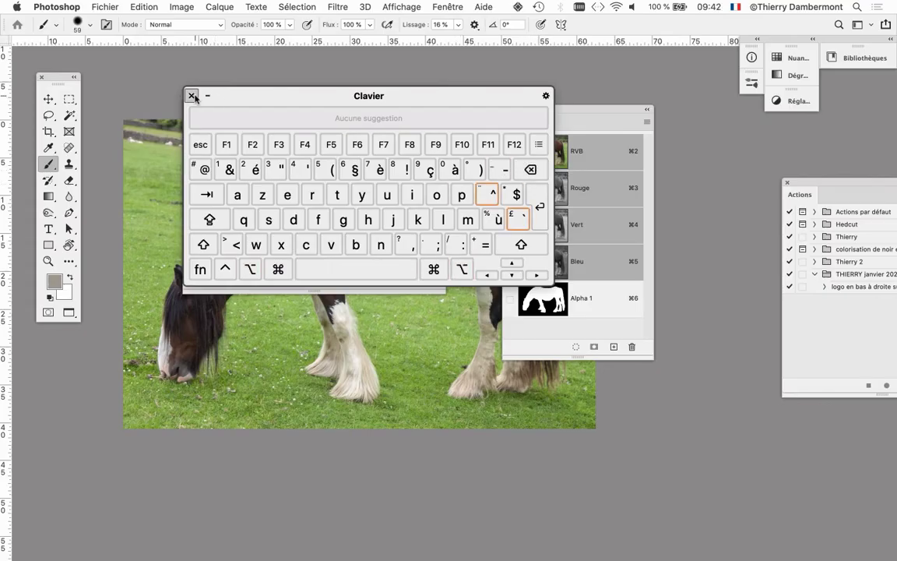
{"action": "left_click", "coordinate": [192, 96]}
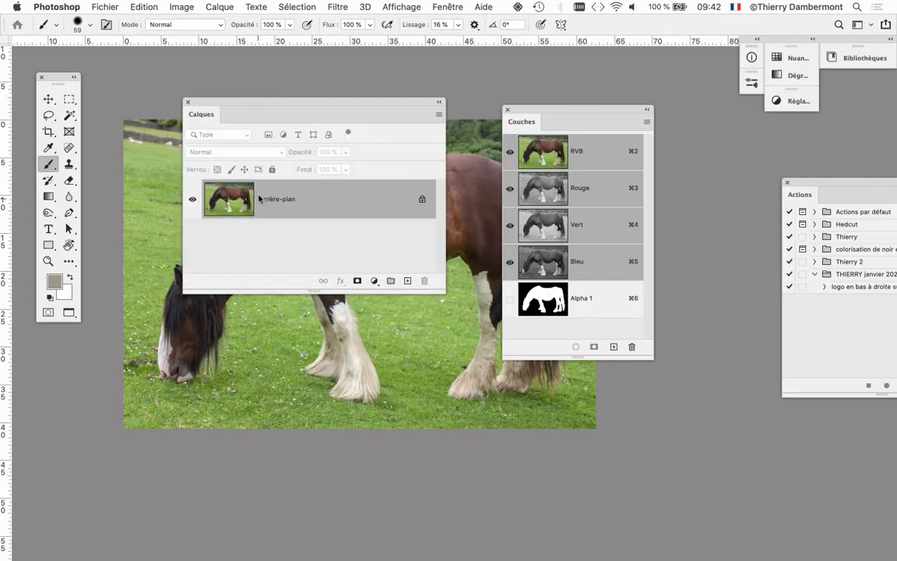
{"action": "key", "text": "shift+BackSpace"}
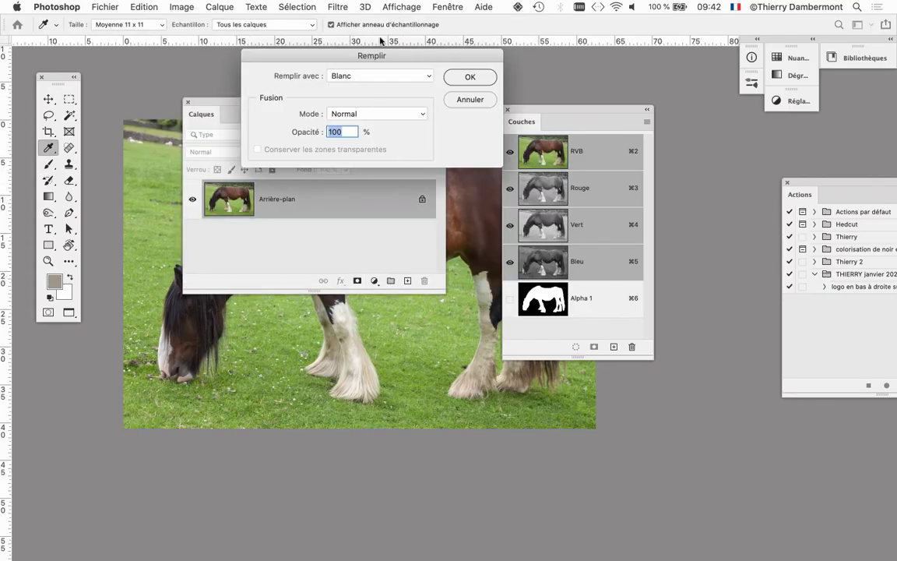
- Cancel the first Fill, then fill Calque 1 with Blanc at 100% Normal via Edition > Remplir
{"action": "left_click_drag", "start_coordinate": [377, 57], "coordinate": [317, 311]}
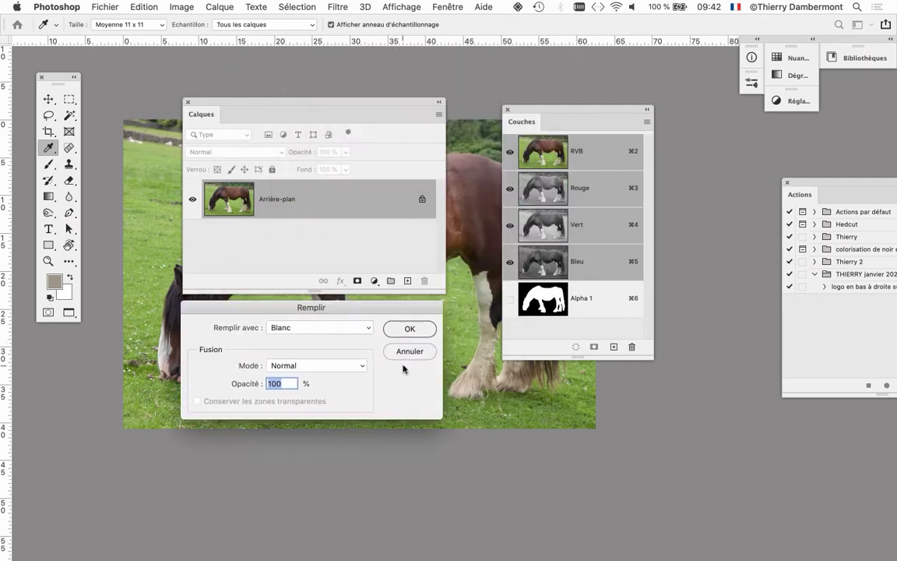
{"action": "left_click", "coordinate": [409, 351]}
{"action": "left_click", "coordinate": [148, 7]}
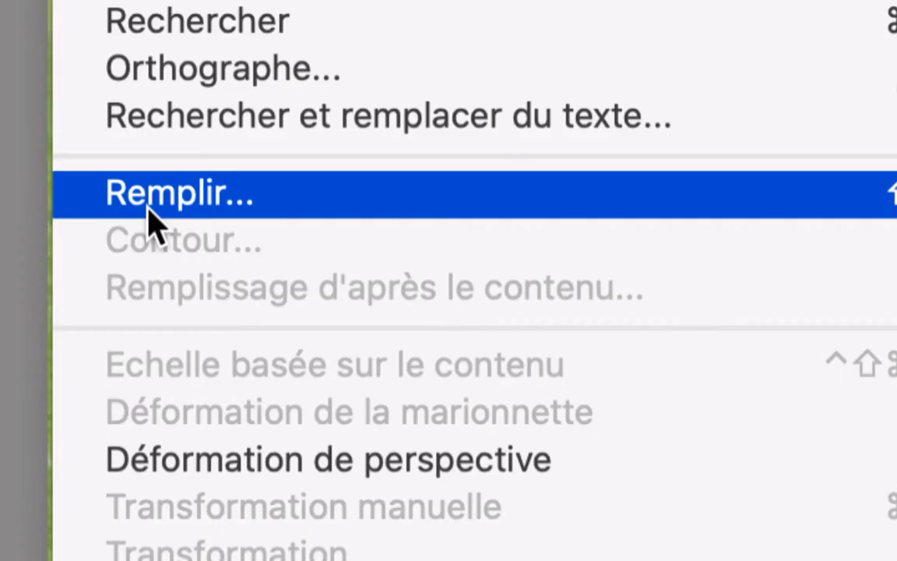
{"action": "left_click", "coordinate": [150, 219]}
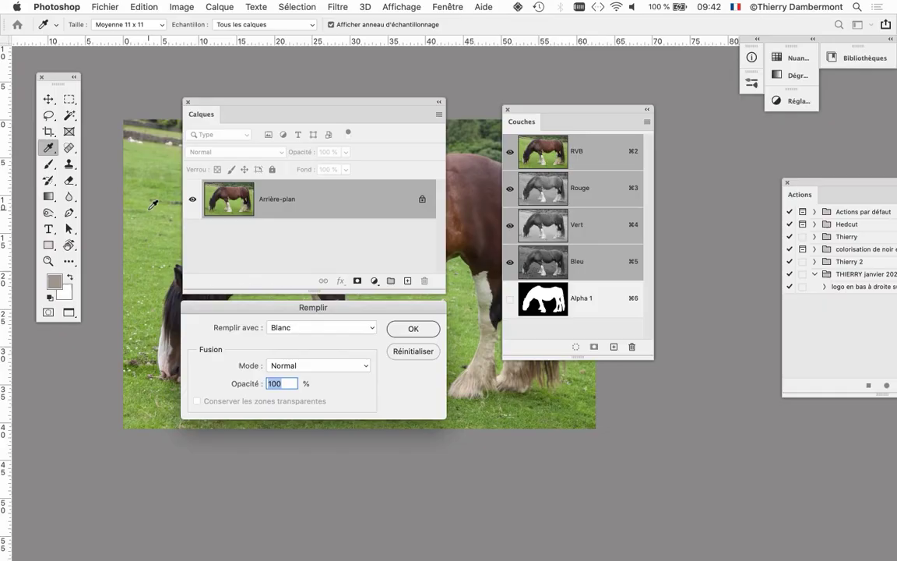
{"action": "left_click_drag", "start_coordinate": [549, 115], "coordinate": [703, 207]}
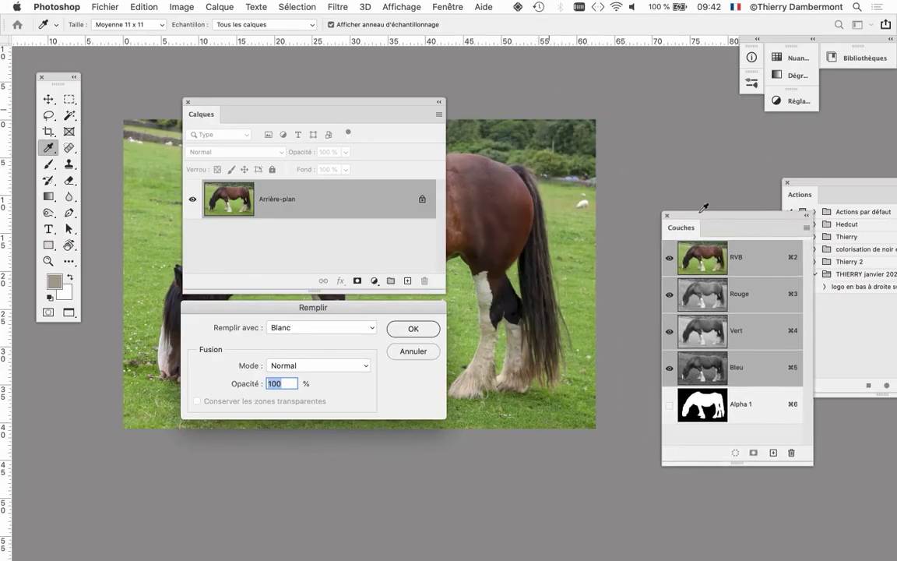
{"action": "mouse_move", "coordinate": [334, 313]}
{"action": "left_mouse_down"}
{"action": "mouse_move", "coordinate": [514, 267]}
{"action": "mouse_move", "coordinate": [531, 128]}
{"action": "left_mouse_up"}
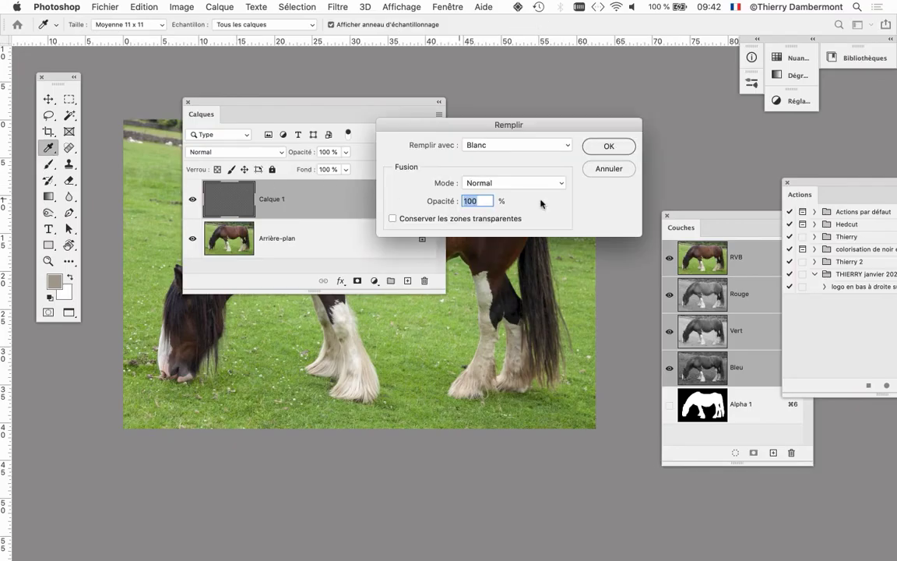
{"action": "left_click", "coordinate": [609, 148]}
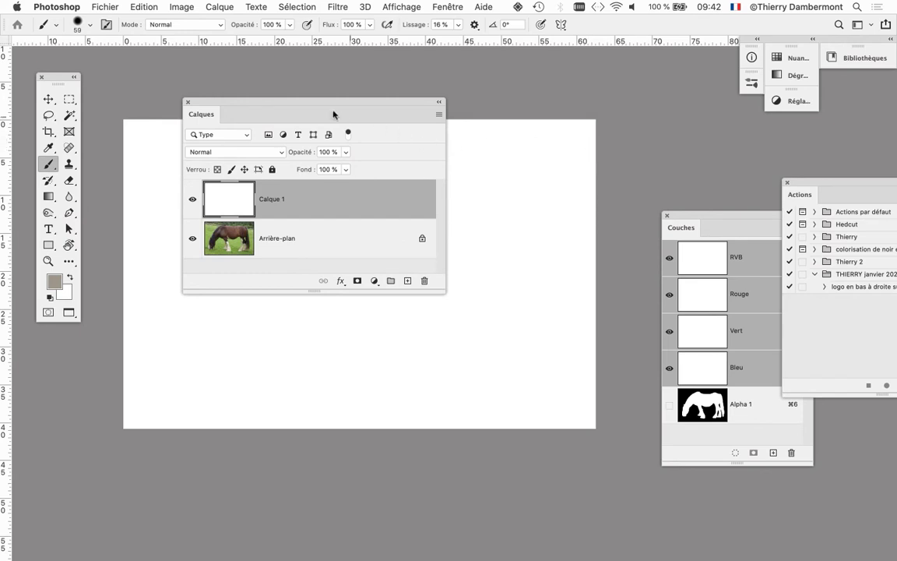
- Rearrange the Layers and Channels panels and show the Alpha 1 overlay
{"action": "left_click_drag", "start_coordinate": [318, 104], "coordinate": [626, 63]}
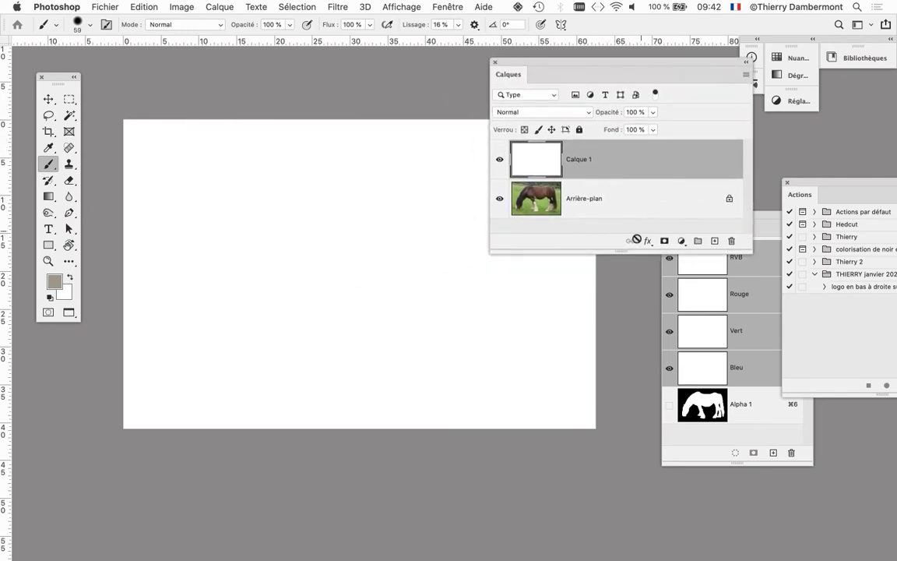
{"action": "left_click_drag", "start_coordinate": [636, 249], "coordinate": [636, 272]}
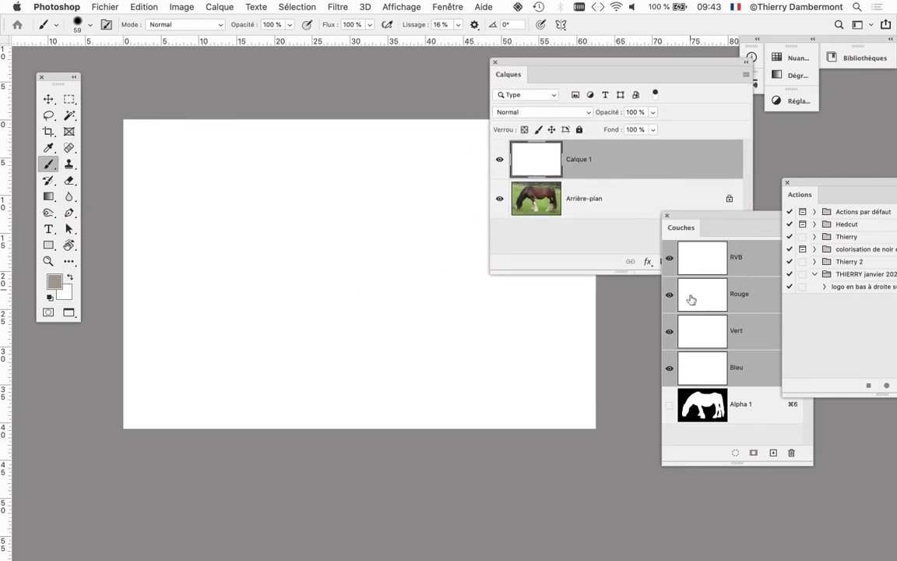
{"action": "left_click_drag", "start_coordinate": [690, 220], "coordinate": [162, 74]}
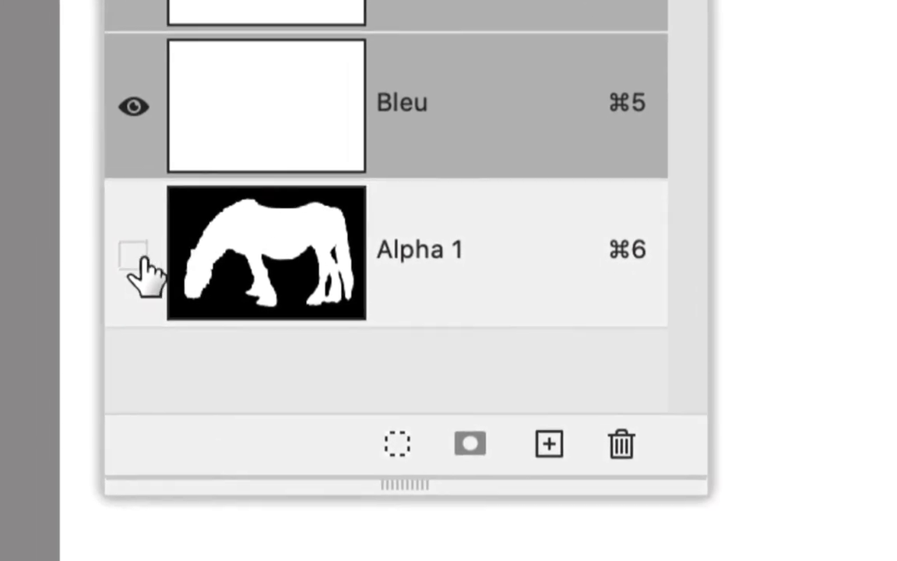
{"action": "left_click", "coordinate": [138, 253]}
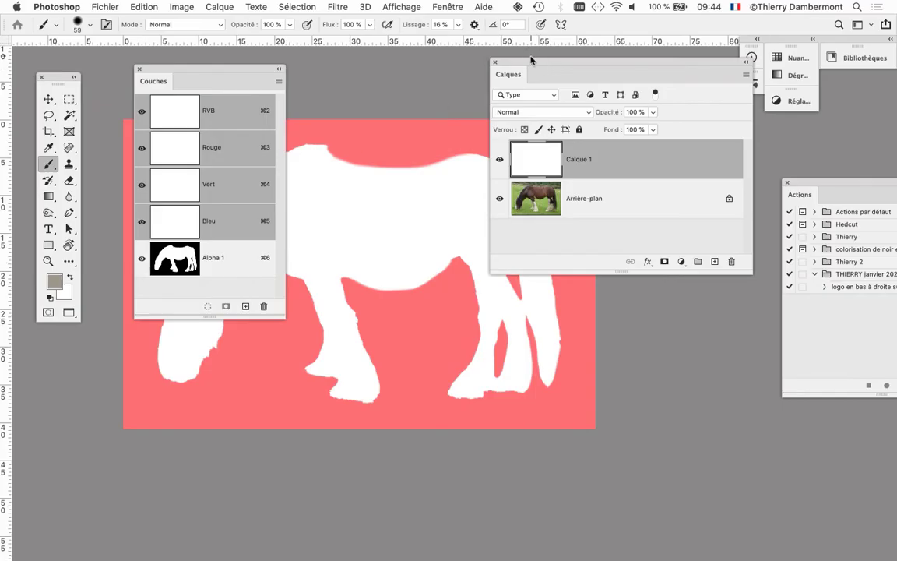
- Hide the Alpha 1 overlay and load Alpha 1 as a selection from its thumbnail
{"action": "left_click_drag", "start_coordinate": [531, 60], "coordinate": [680, 132]}
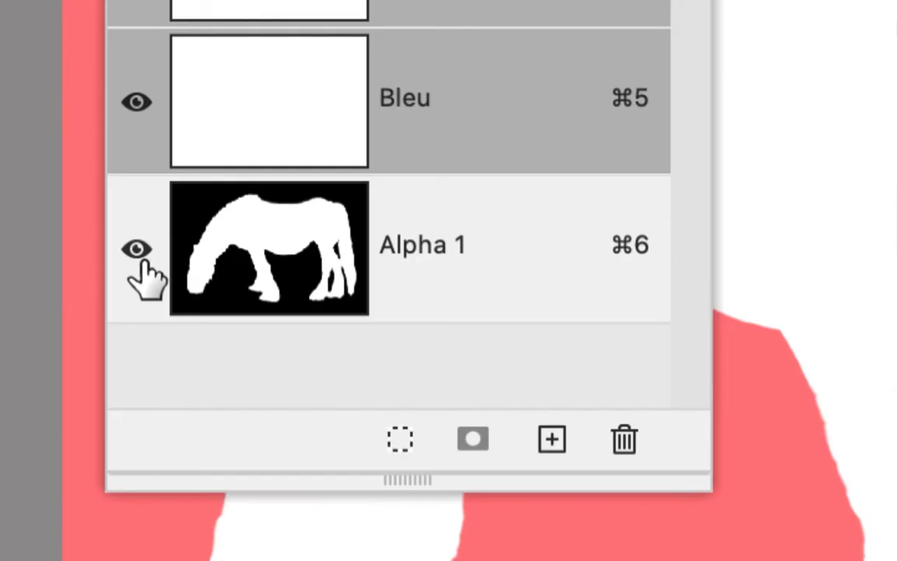
{"action": "left_click", "coordinate": [139, 259]}
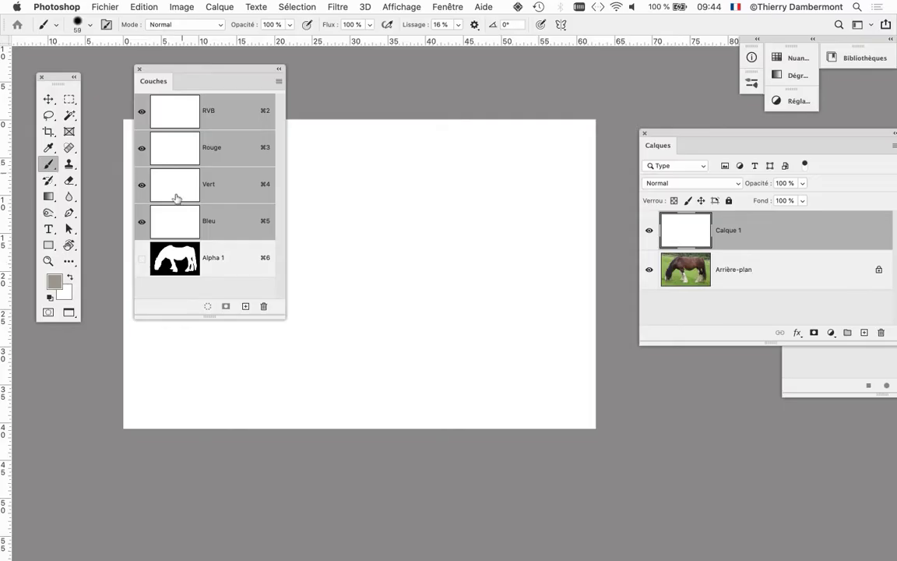
{"action": "left_click_drag", "start_coordinate": [200, 70], "coordinate": [523, 68]}
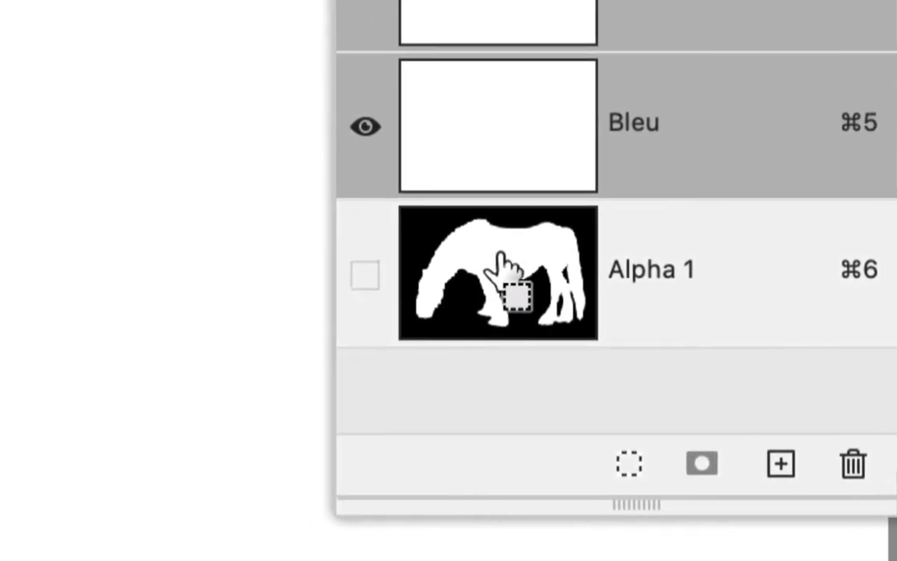
{"action": "left_click", "coordinate": [499, 254], "text": "super"}
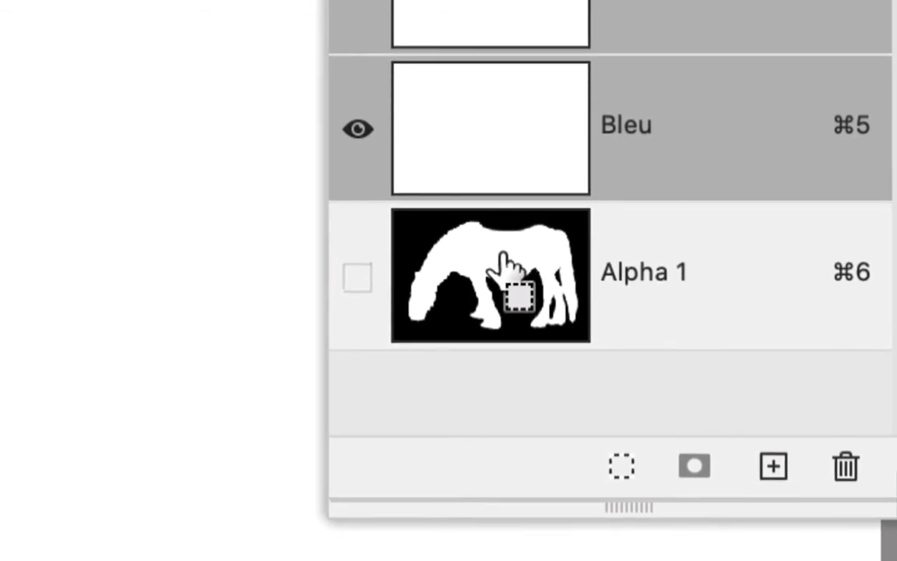
{"action": "left_click", "coordinate": [503, 261], "text": "super"}
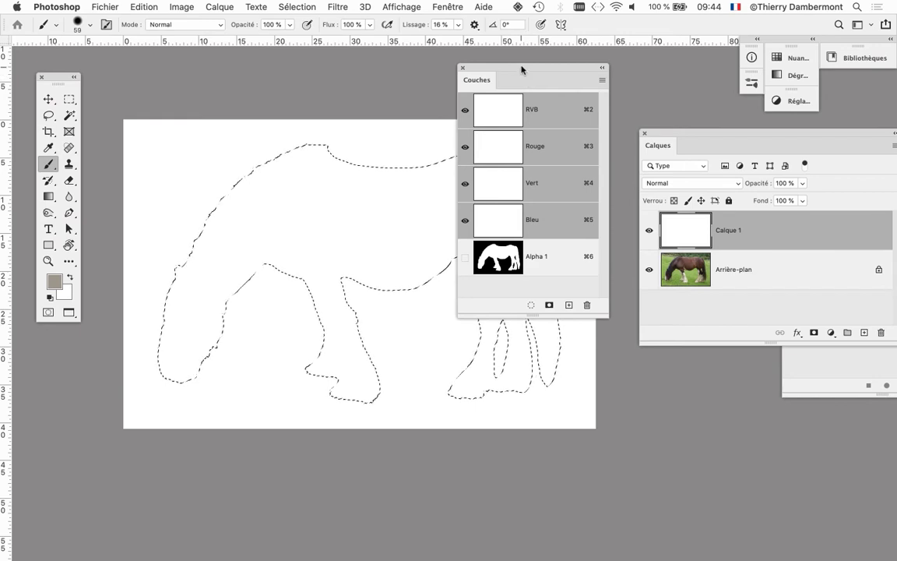
- Rearrange the Couches and Calques panels, briefly hiding and restoring the horse selection edges
{"action": "left_click_drag", "start_coordinate": [521, 69], "coordinate": [623, 63]}
{"action": "key", "text": "super+d"}
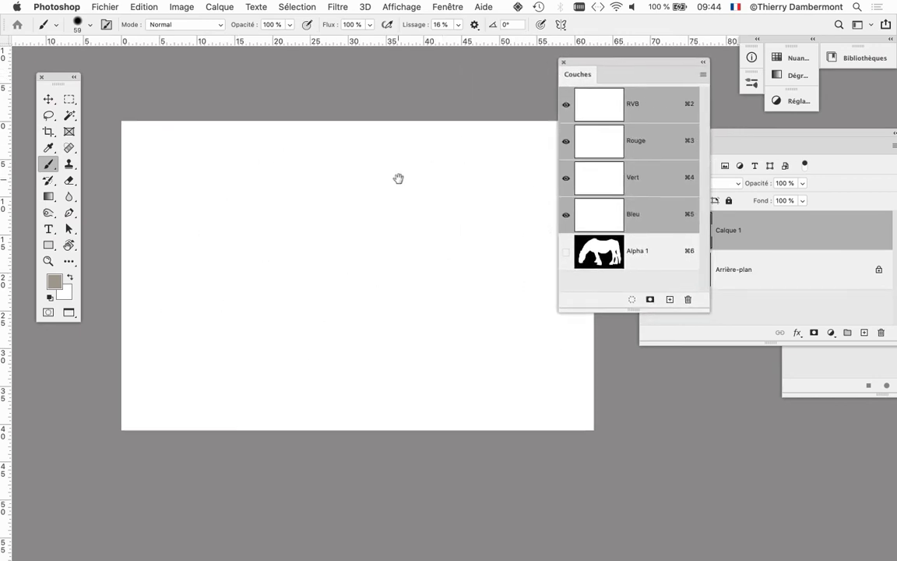
{"action": "left_click_drag", "start_coordinate": [398, 176], "coordinate": [371, 189]}
{"action": "key", "text": "super+shift+d"}
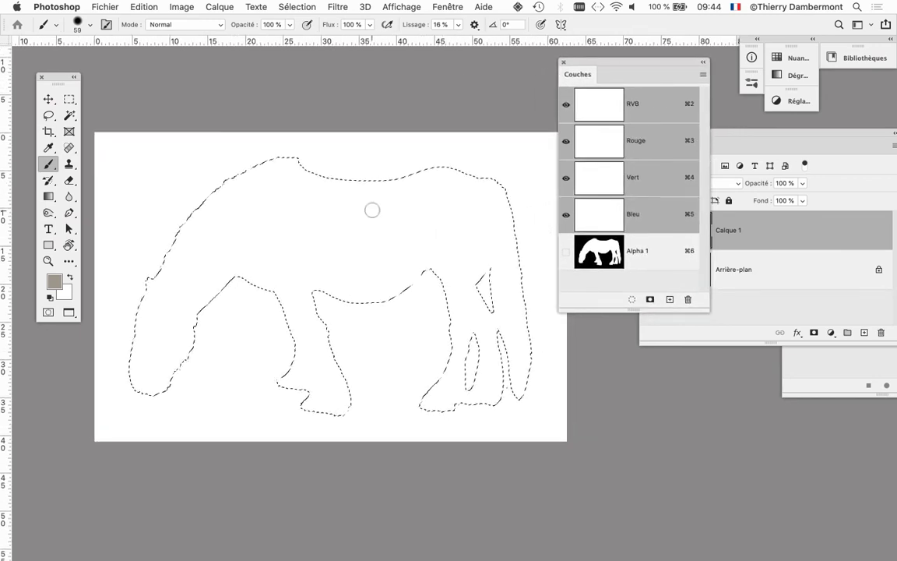
{"action": "key", "text": "alt+F9"}
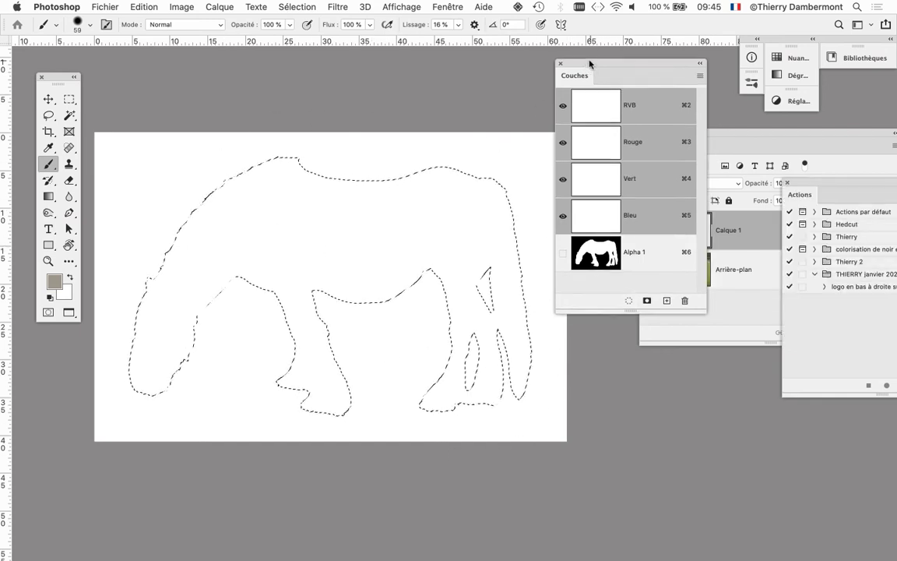
{"action": "left_click_drag", "start_coordinate": [601, 75], "coordinate": [647, 421]}
{"action": "mouse_move", "coordinate": [670, 136]}
{"action": "left_mouse_down"}
{"action": "mouse_move", "coordinate": [549, 86]}
{"action": "mouse_move", "coordinate": [565, 78]}
{"action": "left_mouse_up"}
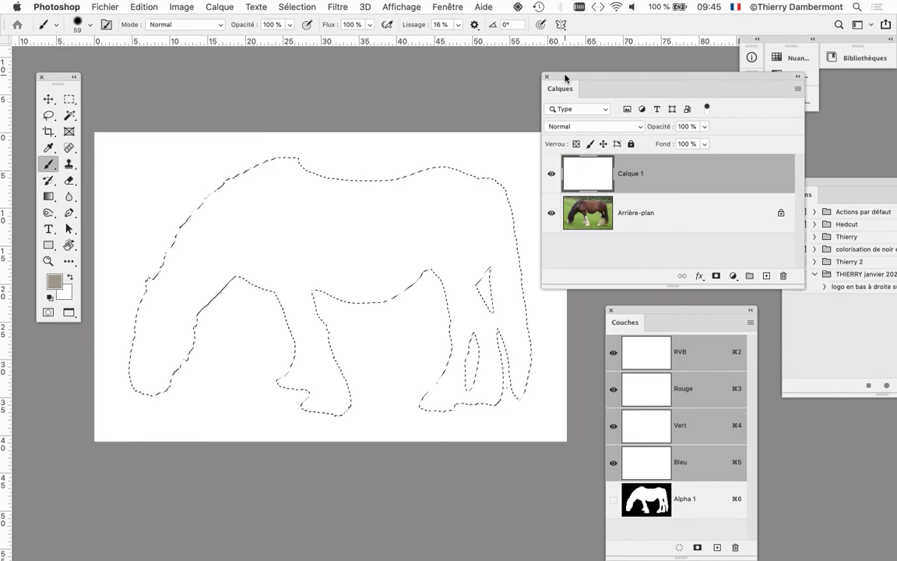
- Fill the horse selection on Calque 1 with Noir
{"action": "key", "text": "shift+BackSpace"}
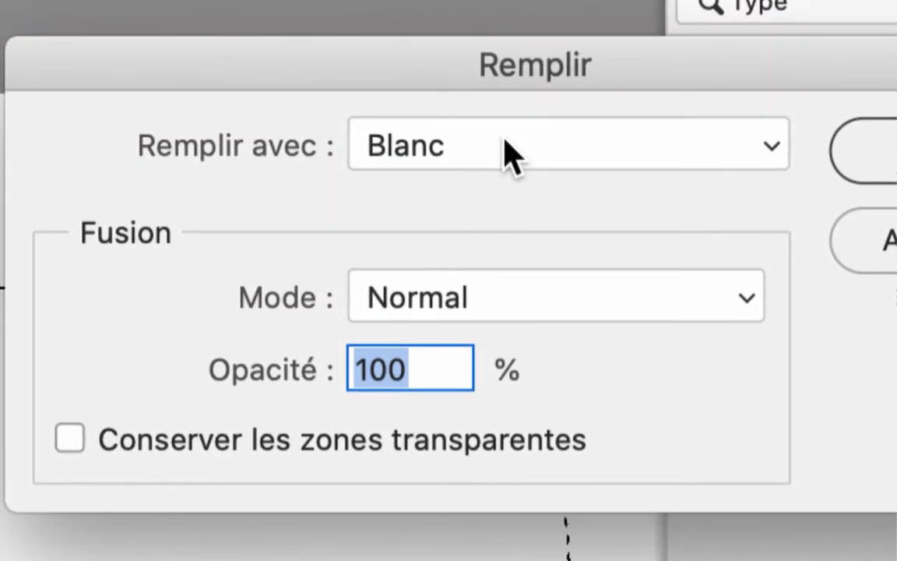
{"action": "left_click", "coordinate": [501, 147]}
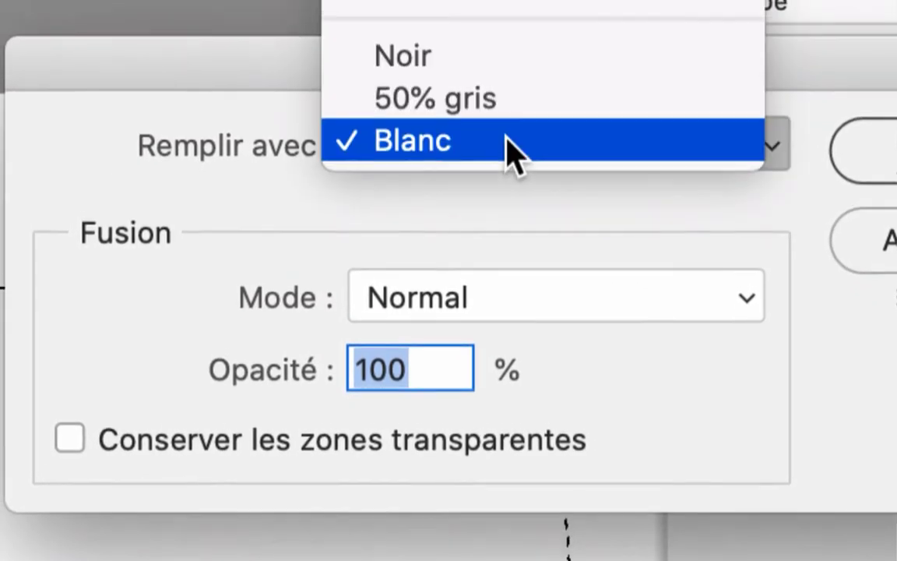
{"action": "left_click", "coordinate": [497, 59]}
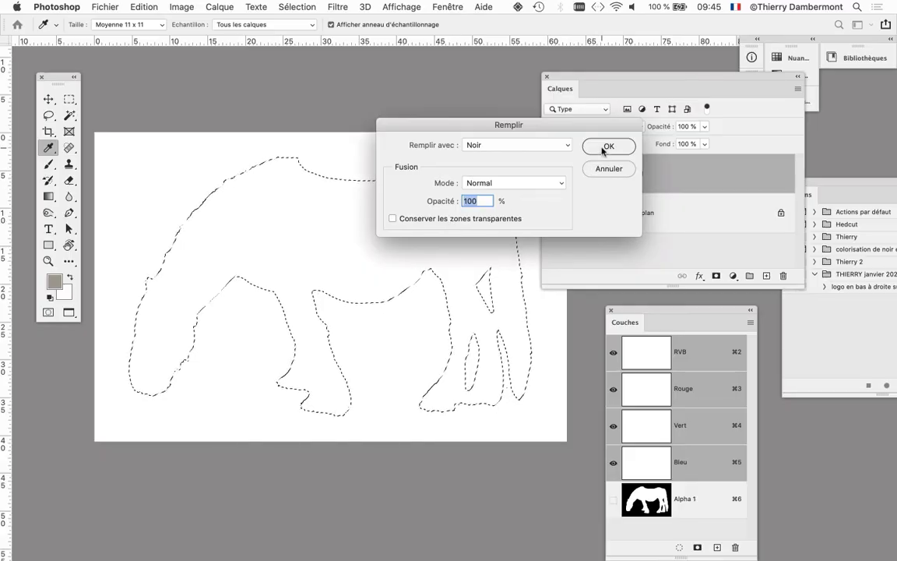
{"action": "left_click", "coordinate": [606, 147]}
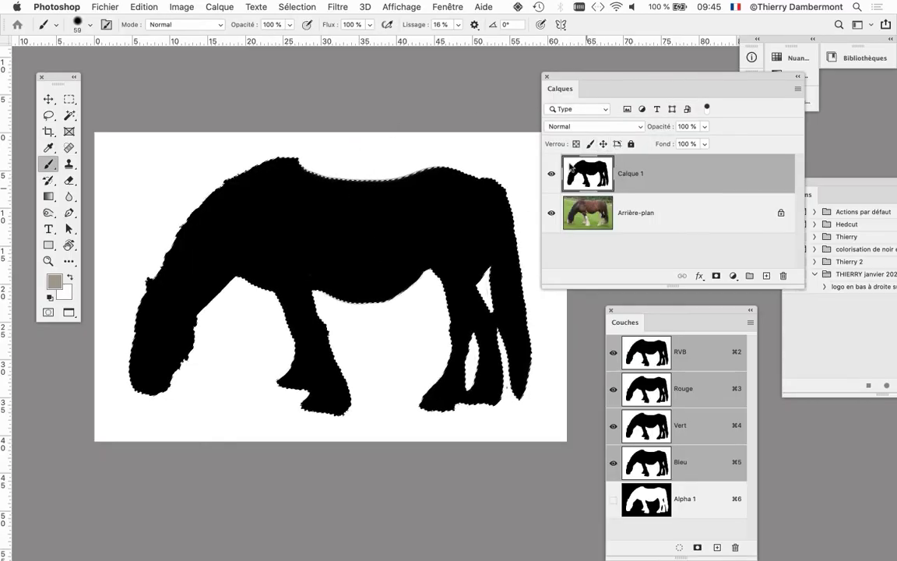
{"action": "key", "text": "alt+F9"}
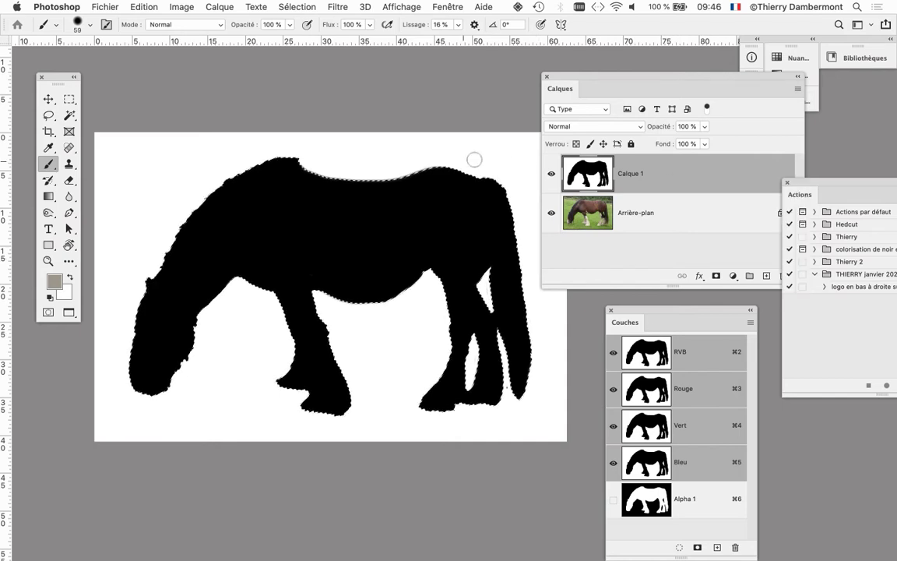
{"action": "left_click", "coordinate": [105, 7]}
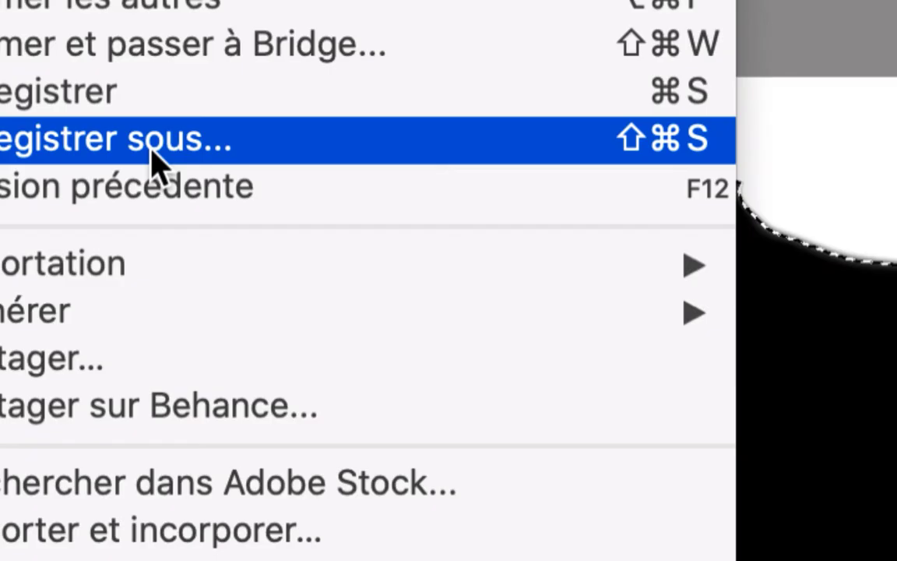
{"action": "left_click", "coordinate": [153, 158]}
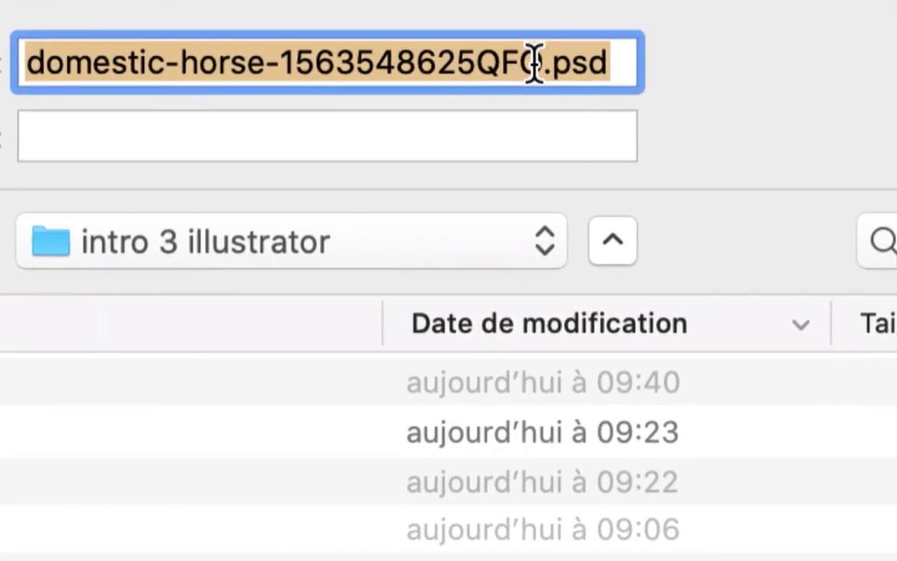
{"action": "left_click", "coordinate": [537, 69]}
{"action": "type", "text": "-02"}
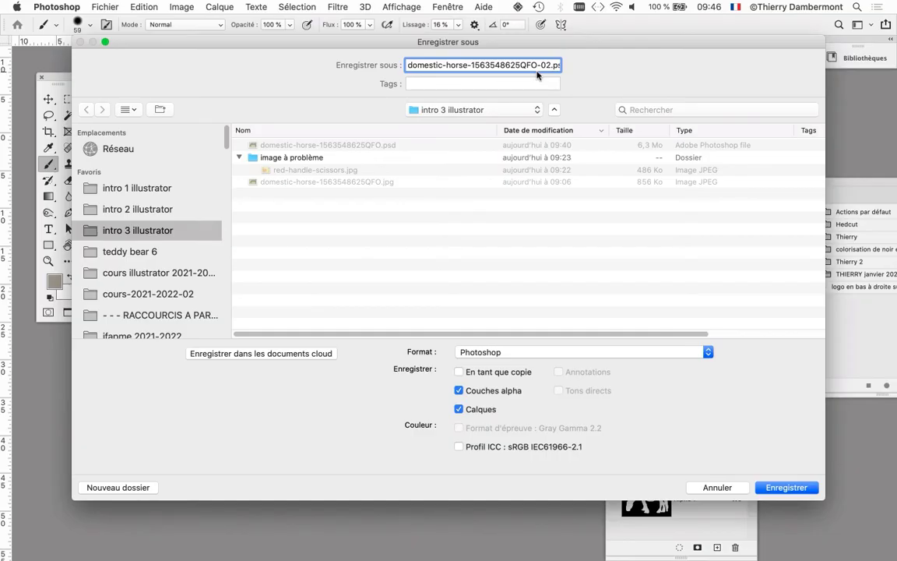
{"action": "left_click", "coordinate": [771, 488]}
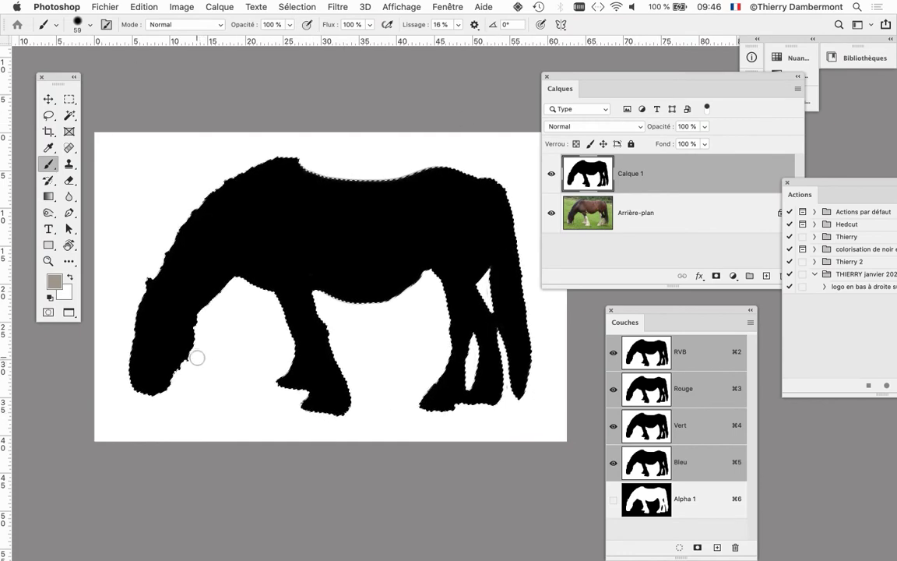
{"action": "left_click", "coordinate": [57, 7]}
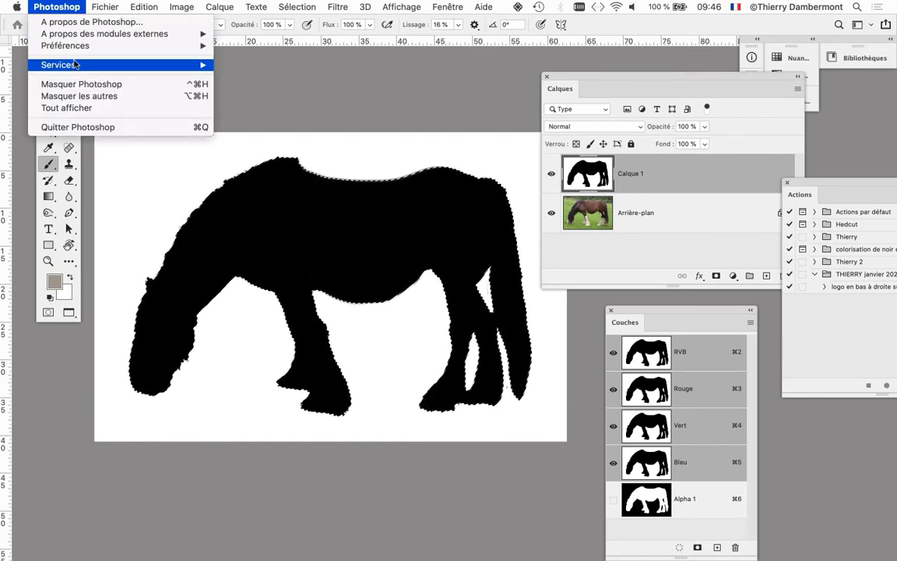
- Switch to Illustrator and close the Styles graphiques, Caractère and Couleur panels
{"action": "left_click", "coordinate": [250, 87]}
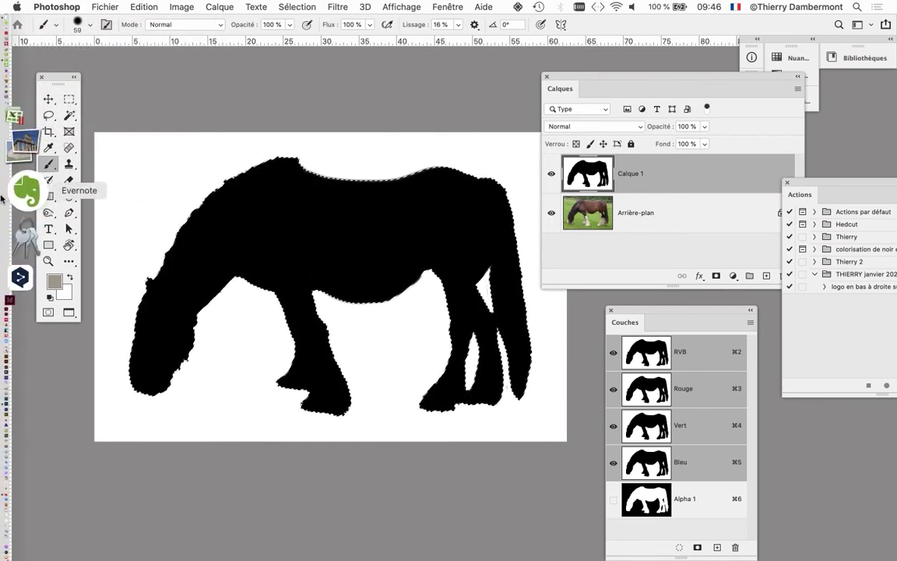
{"action": "mouse_move", "coordinate": [3, 250]}
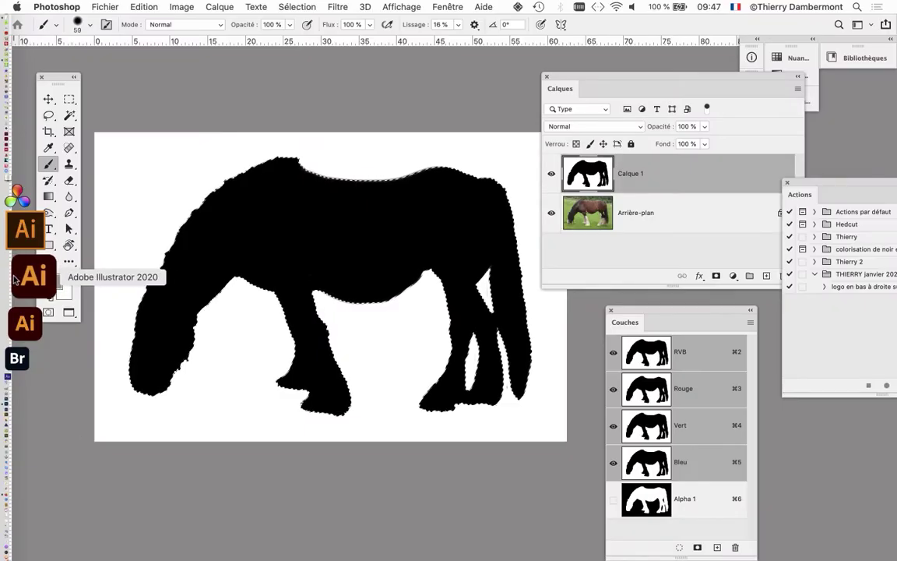
{"action": "left_click", "coordinate": [21, 286]}
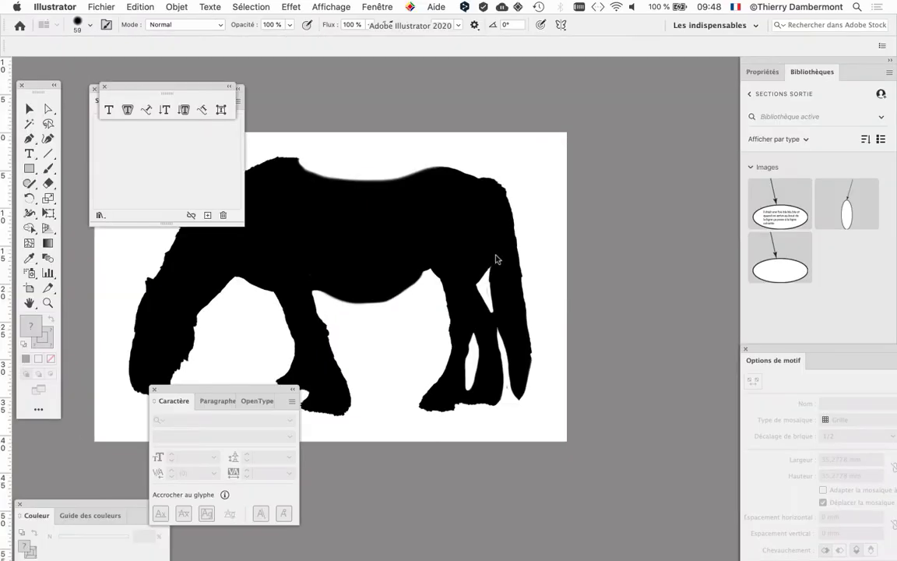
{"action": "left_click", "coordinate": [94, 88]}
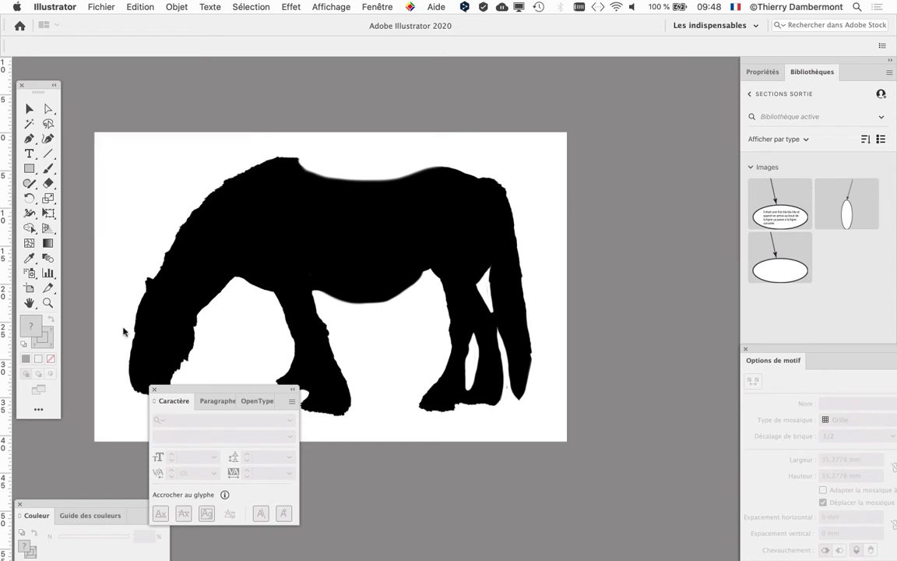
{"action": "left_click", "coordinate": [154, 390]}
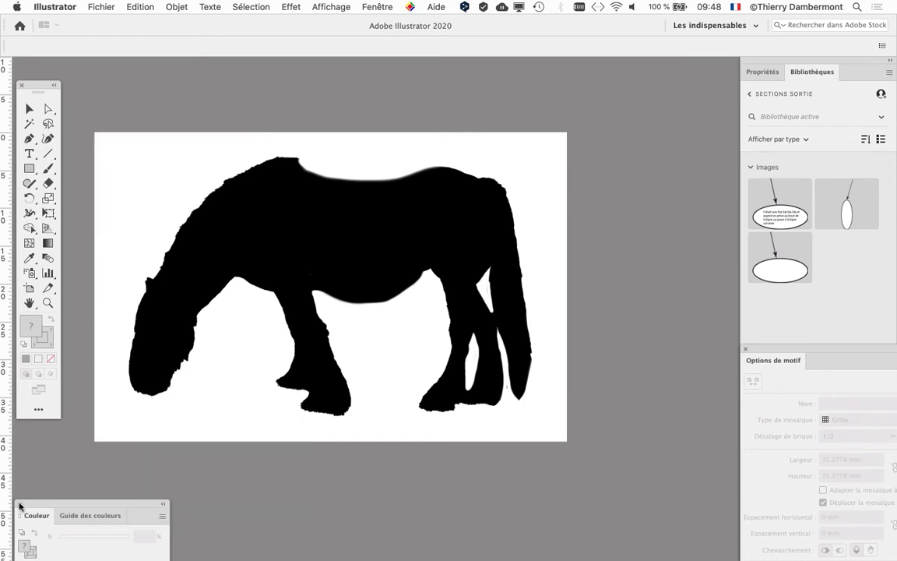
{"action": "left_click", "coordinate": [20, 505]}
{"action": "left_click", "coordinate": [361, 9]}
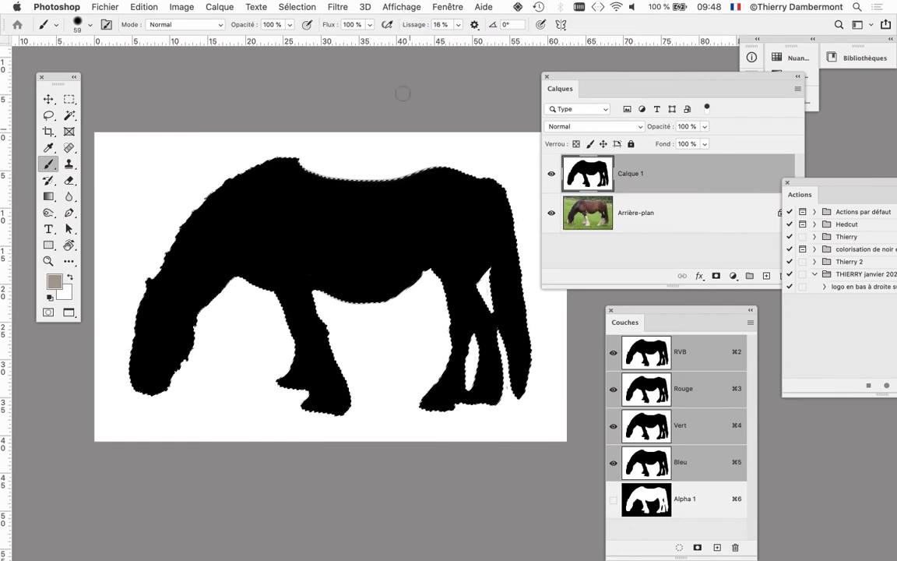
- Preview Alpha 1 alone and over the RGB channels, then load it as the horse selection
{"action": "left_click_drag", "start_coordinate": [685, 315], "coordinate": [285, 86]}
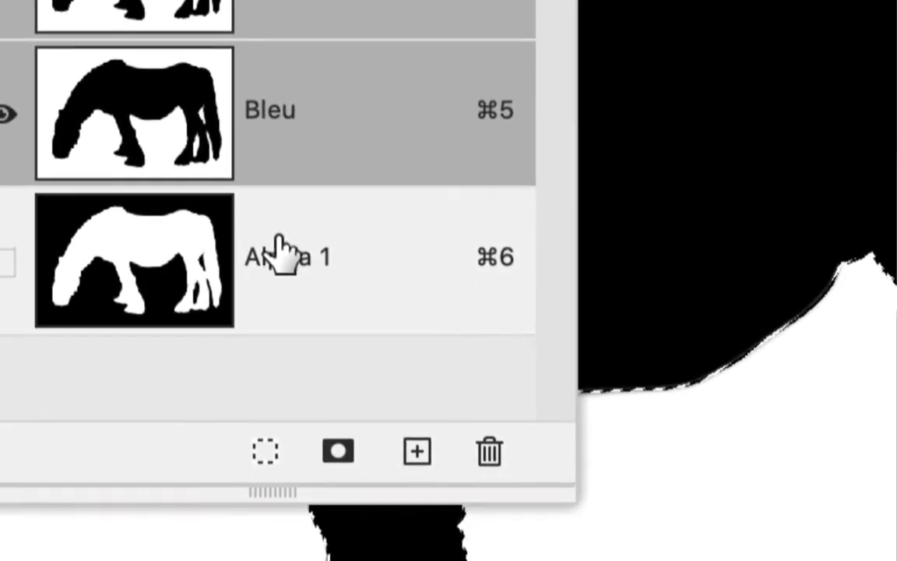
{"action": "left_click", "coordinate": [281, 270]}
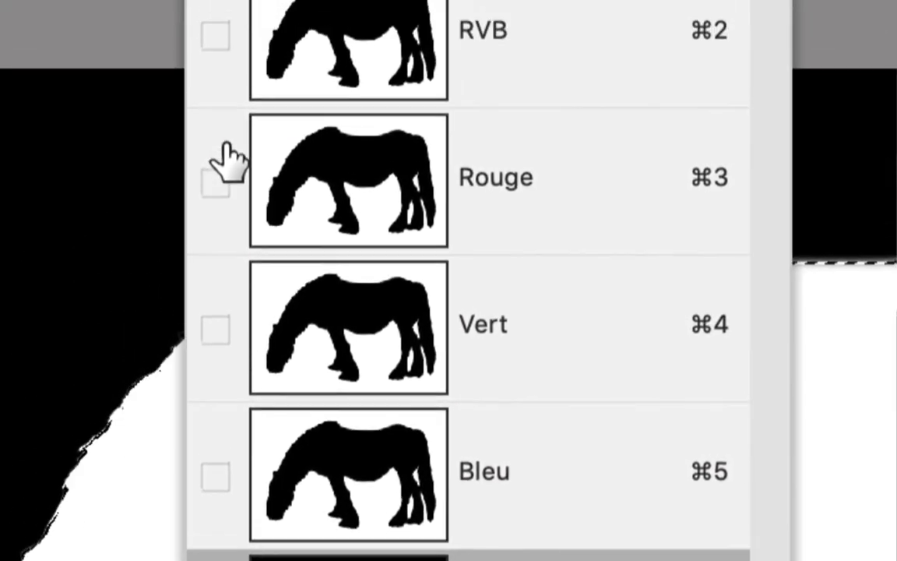
{"action": "left_click", "coordinate": [217, 37]}
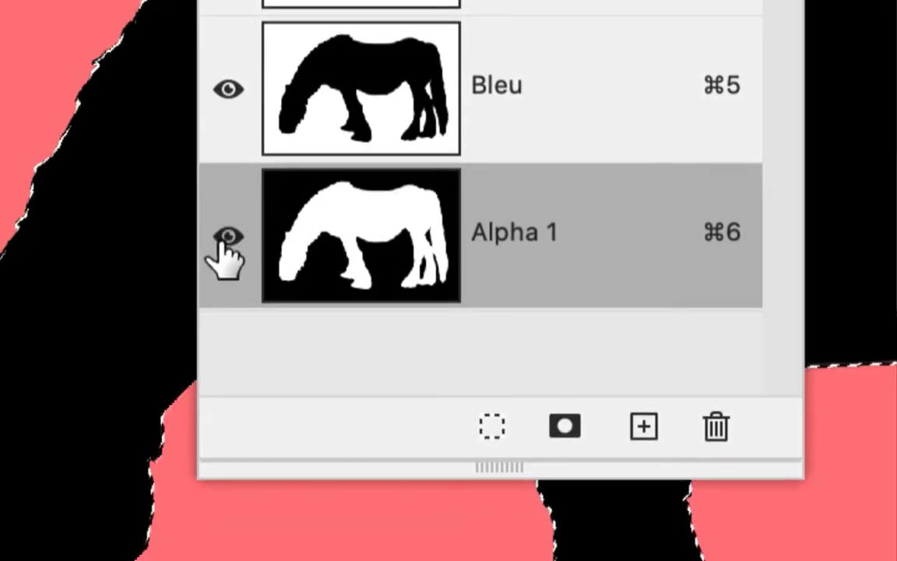
{"action": "left_click", "coordinate": [225, 240]}
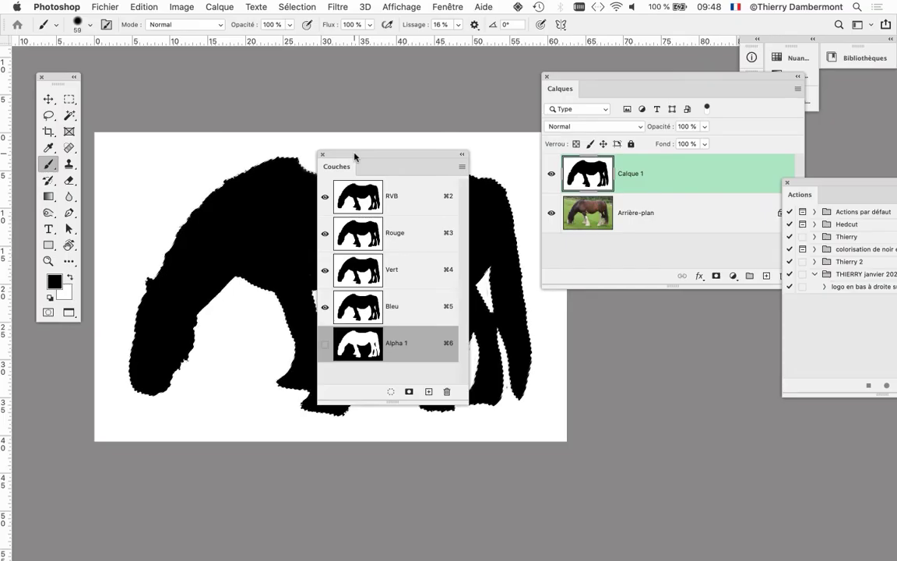
{"action": "left_click_drag", "start_coordinate": [567, 384], "coordinate": [163, 438]}
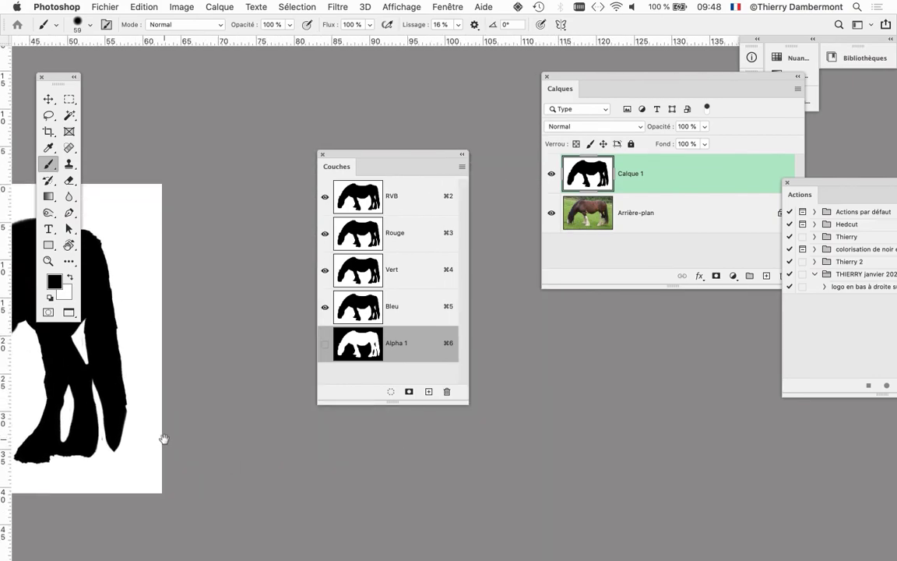
{"action": "left_click", "coordinate": [357, 344], "text": "super"}
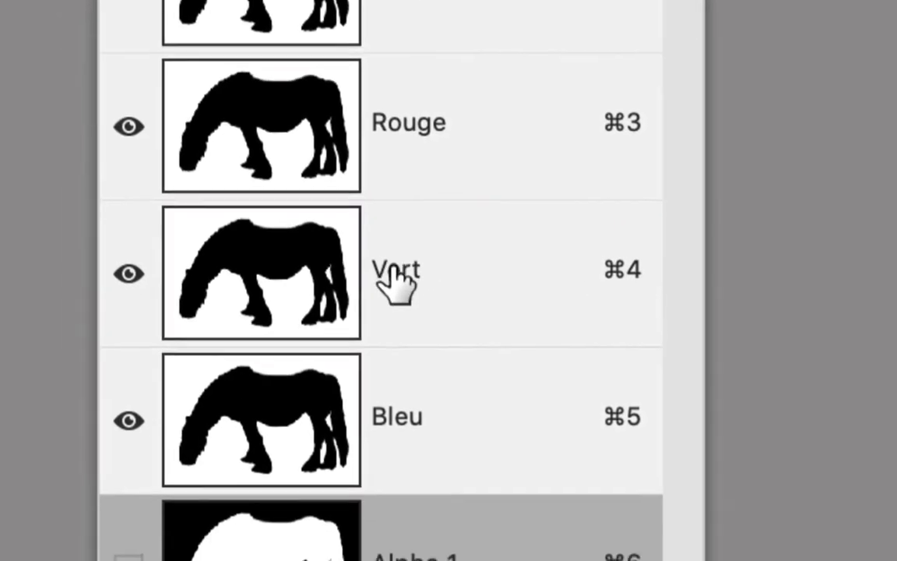
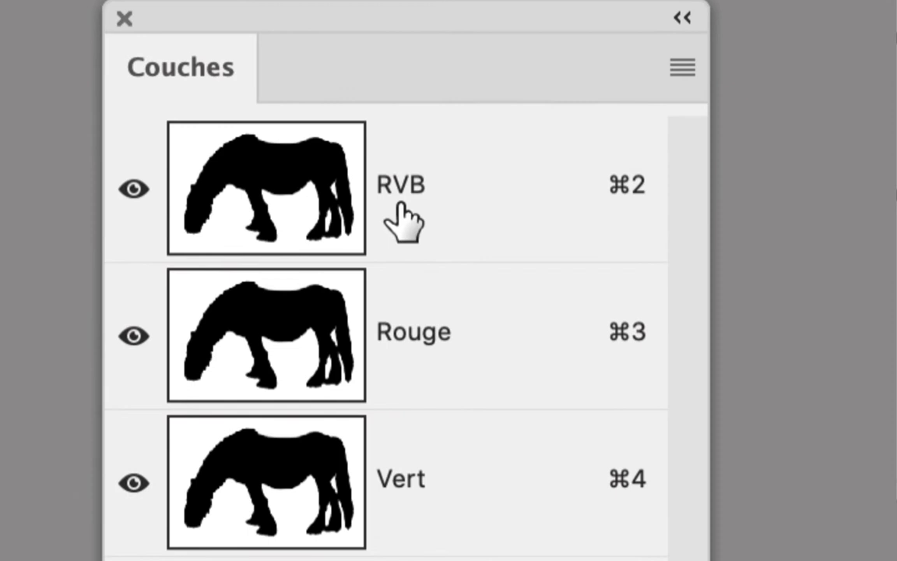
- Reactivate the composite RVB channel and move the Couches panel aside
{"action": "left_click", "coordinate": [400, 214]}
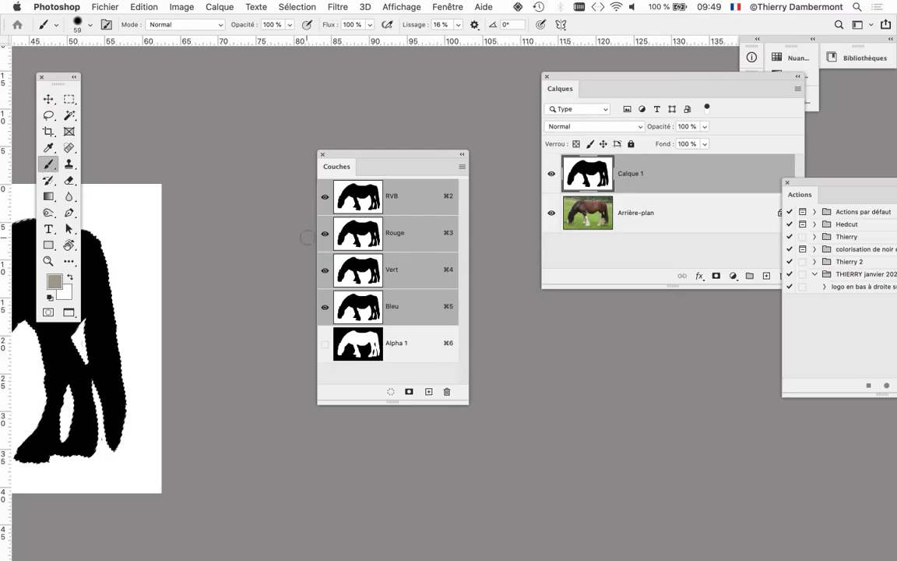
{"action": "left_click_drag", "start_coordinate": [343, 154], "coordinate": [644, 390]}
{"action": "scroll", "coordinate": [408, 342], "scroll_direction": "left", "scroll_amount": 10}
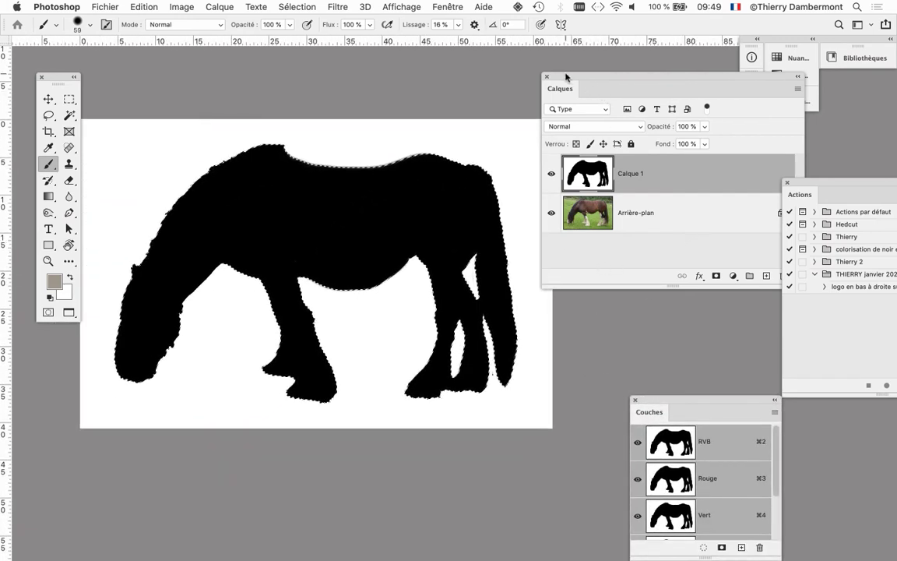
- Rearrange the Calques panel, pan to show the whole horse, and switch to Illustrator
{"action": "left_click_drag", "start_coordinate": [592, 88], "coordinate": [642, 98]}
{"action": "scroll", "coordinate": [537, 159], "scroll_direction": "left", "scroll_amount": 5}
{"action": "scroll", "coordinate": [537, 159], "scroll_direction": "down", "scroll_amount": 2}
{"action": "left_click_drag", "start_coordinate": [537, 159], "coordinate": [490, 169]}
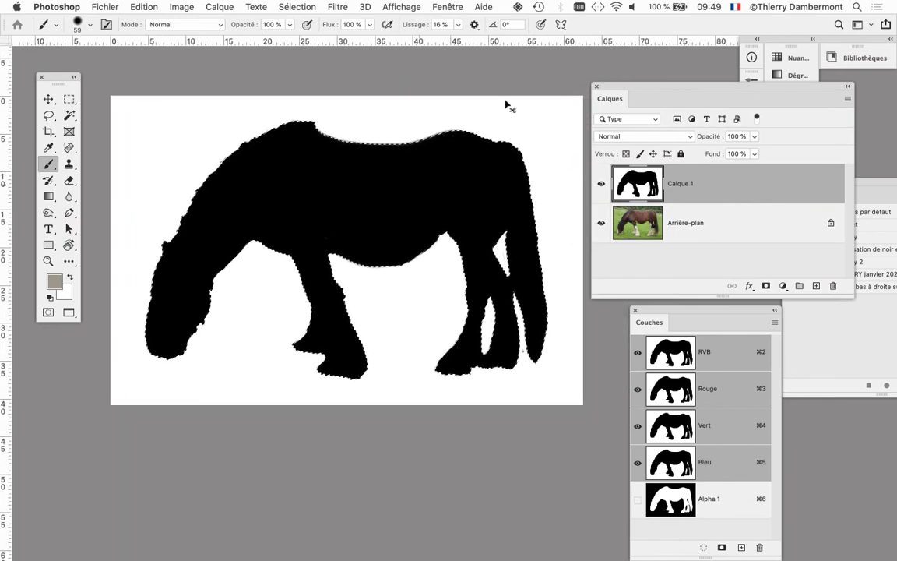
{"action": "key", "text": "super+Tab"}
{"action": "key", "text": "super+Tab"}
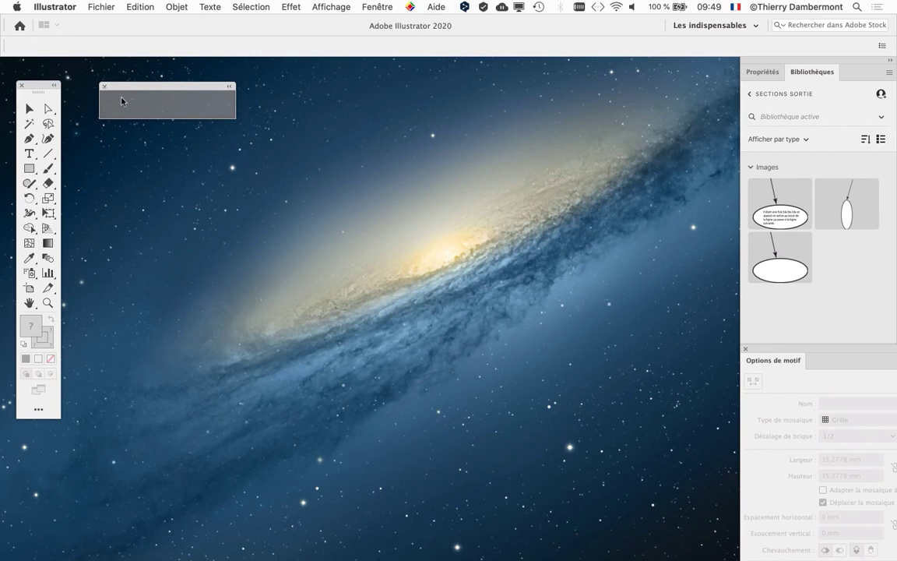
- Reposition the tools panel and collapse then re-expand the small floating panel
{"action": "left_click_drag", "start_coordinate": [35, 86], "coordinate": [44, 77]}
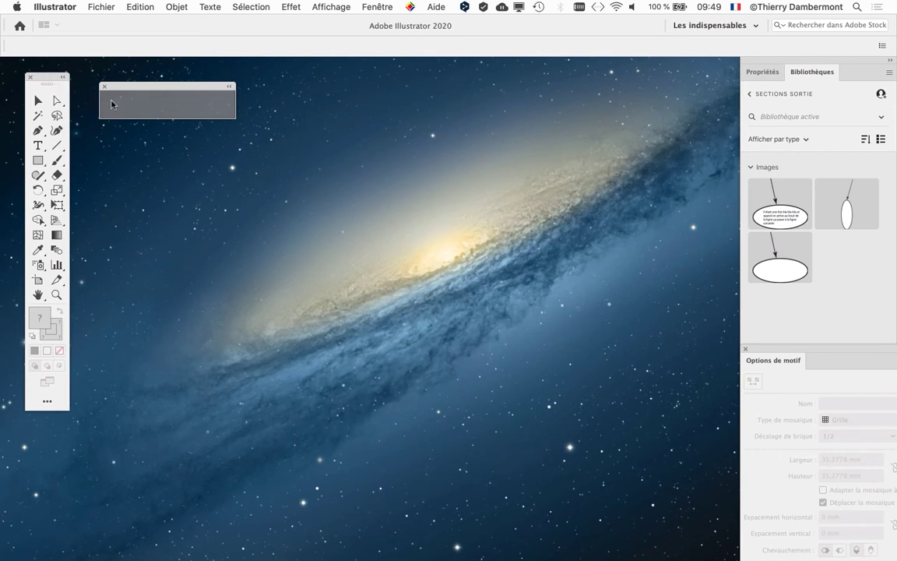
{"action": "left_click", "coordinate": [228, 86]}
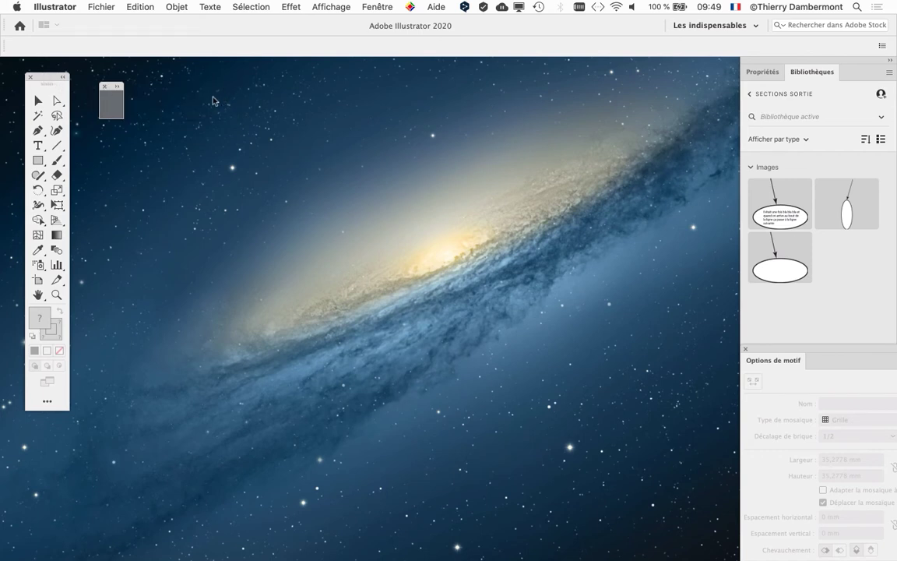
{"action": "left_click", "coordinate": [117, 88]}
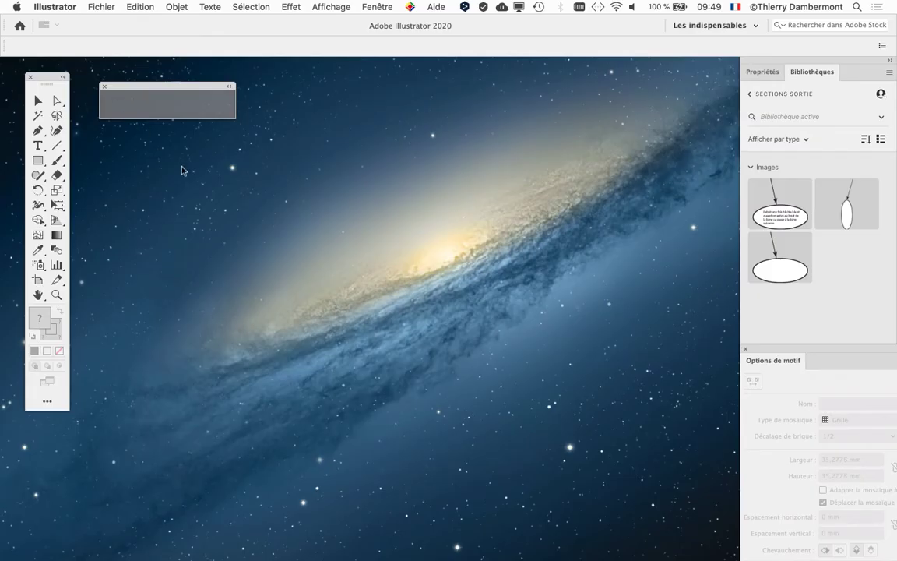
{"action": "key", "text": "super+Tab"}
- Create a new document from the A4 297 × 210 mm landscape preset and zoom to fit
{"action": "left_click", "coordinate": [96, 10]}
{"action": "left_click", "coordinate": [114, 21]}
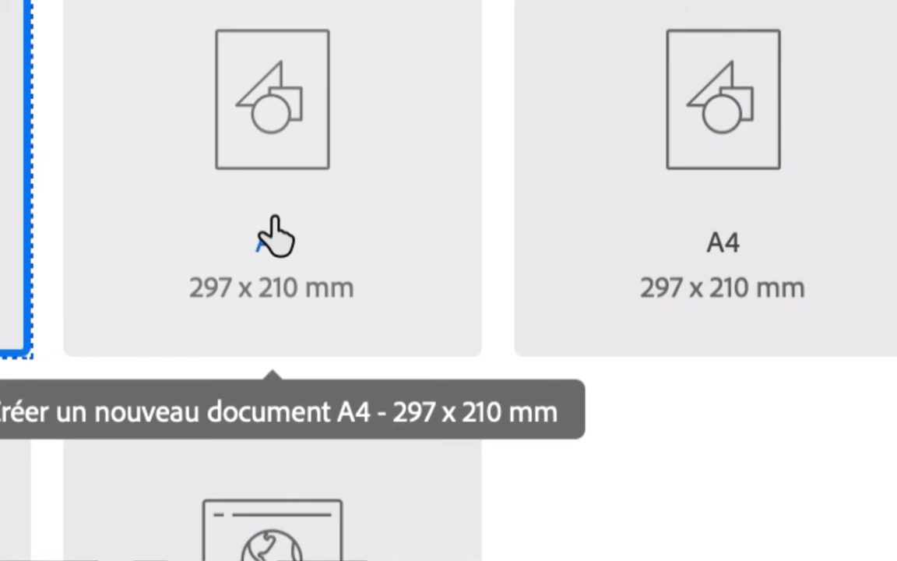
{"action": "left_click", "coordinate": [273, 223]}
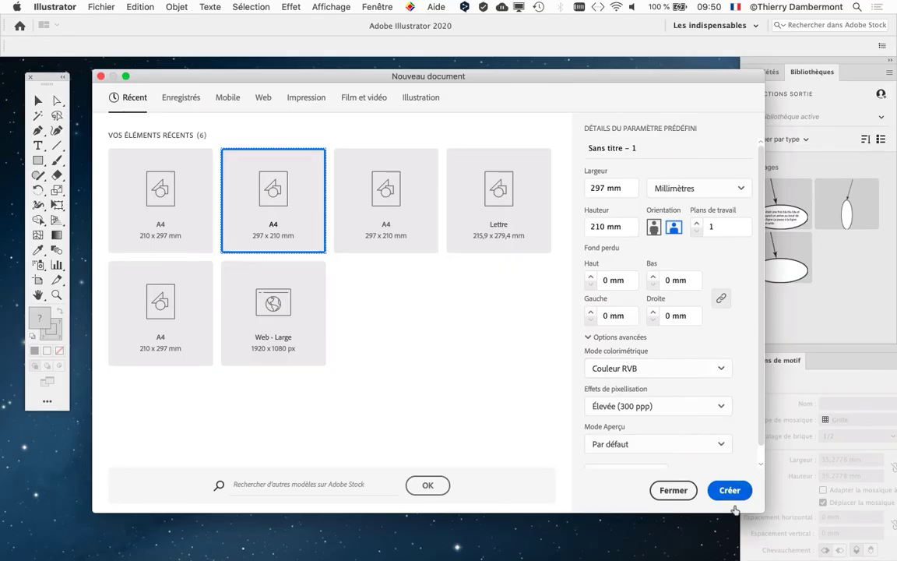
{"action": "left_click", "coordinate": [733, 490]}
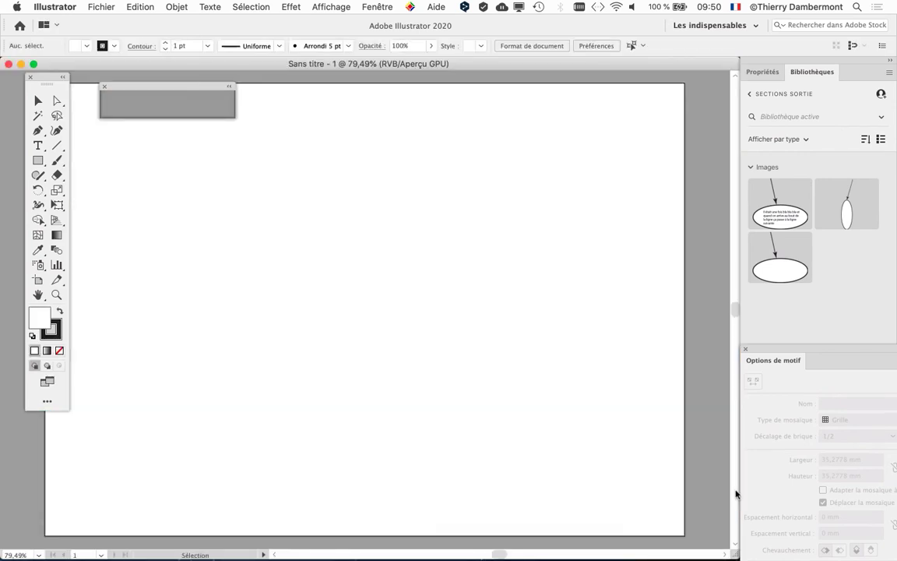
{"action": "key", "text": "ctrl+minus"}
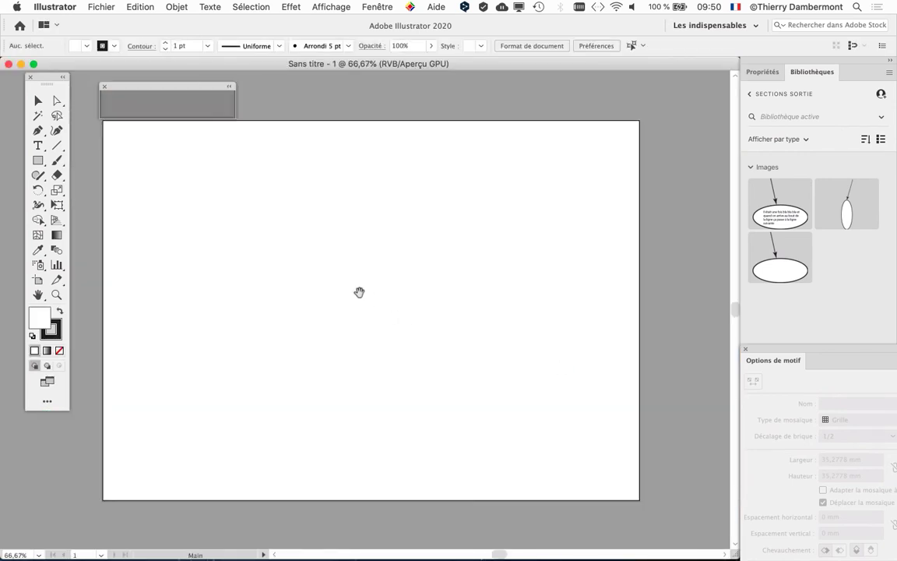
- Reset to the Les indispensables workspace with two-column tools, then quit Illustrator
{"action": "left_click_drag", "start_coordinate": [358, 292], "coordinate": [362, 301]}
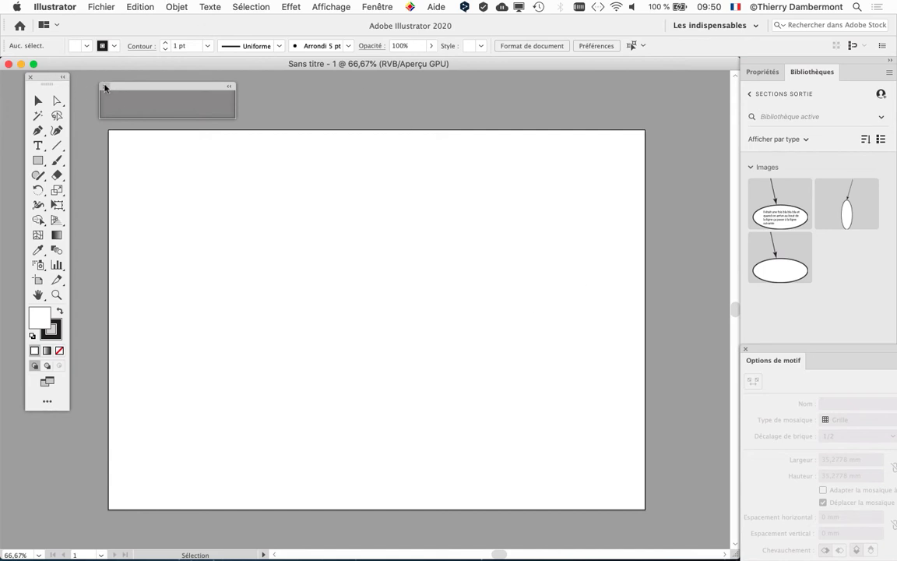
{"action": "left_click", "coordinate": [377, 7]}
{"action": "mouse_move", "coordinate": [403, 64]}
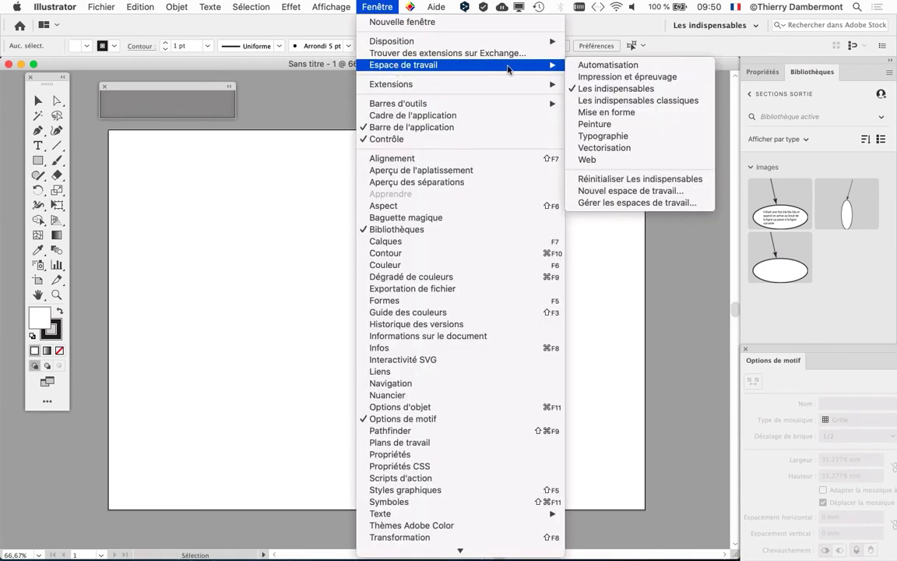
{"action": "left_click", "coordinate": [609, 179]}
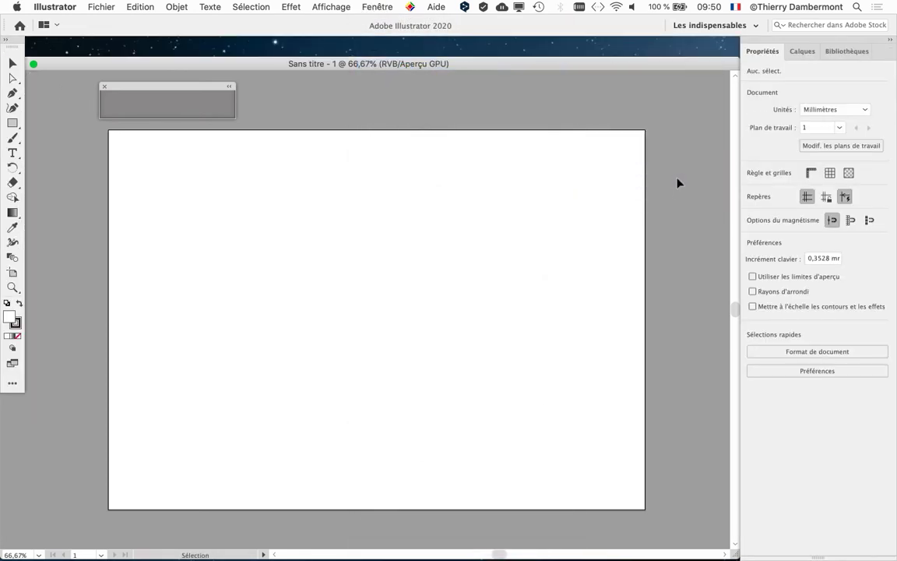
{"action": "left_click", "coordinate": [6, 39]}
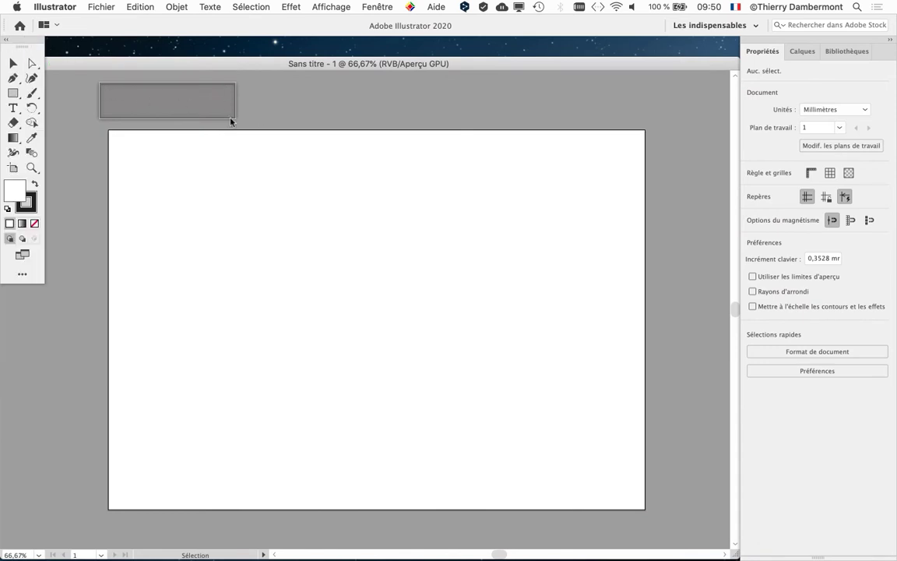
{"action": "left_click", "coordinate": [54, 7]}
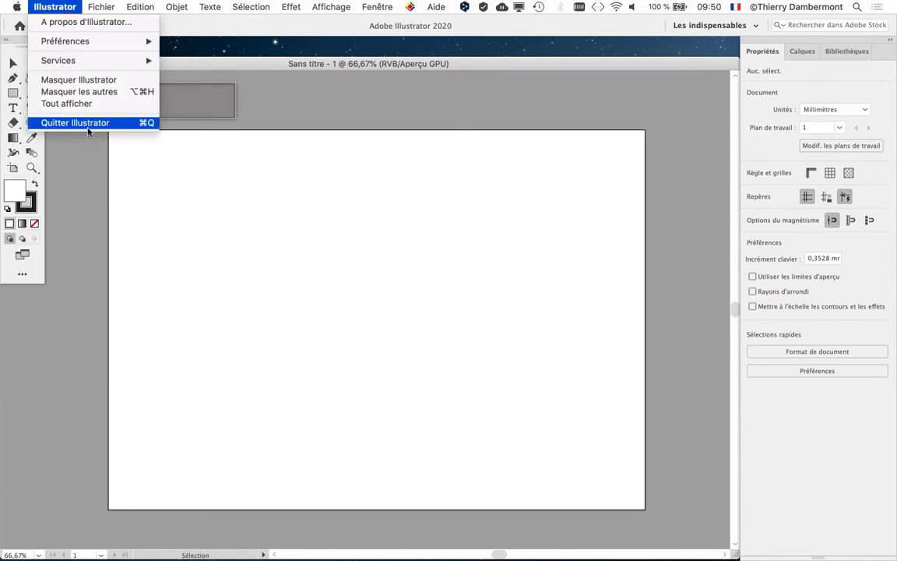
{"action": "left_click", "coordinate": [82, 122]}
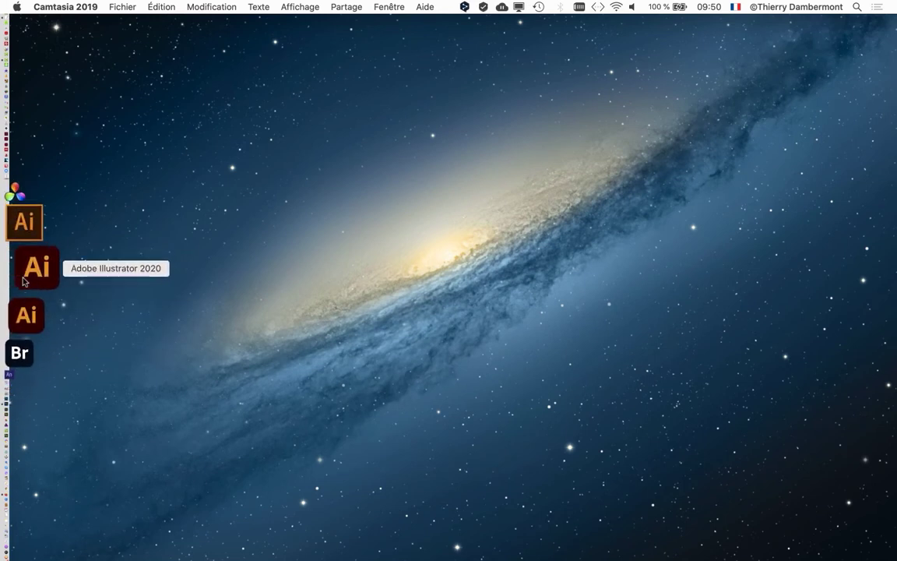
- Relaunch Illustrator and float the Avancé tool set as a two-column panel
{"action": "left_click", "coordinate": [23, 281]}
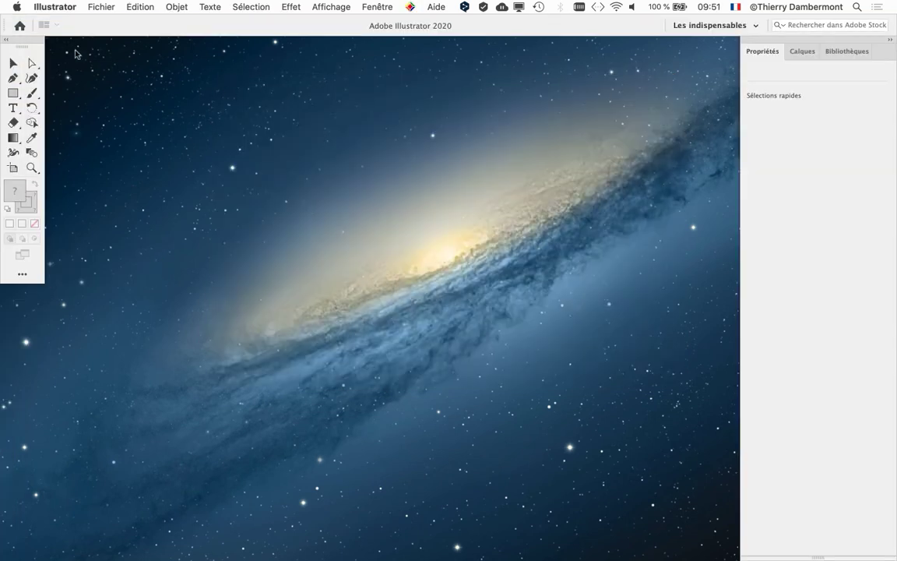
{"action": "left_click", "coordinate": [23, 274]}
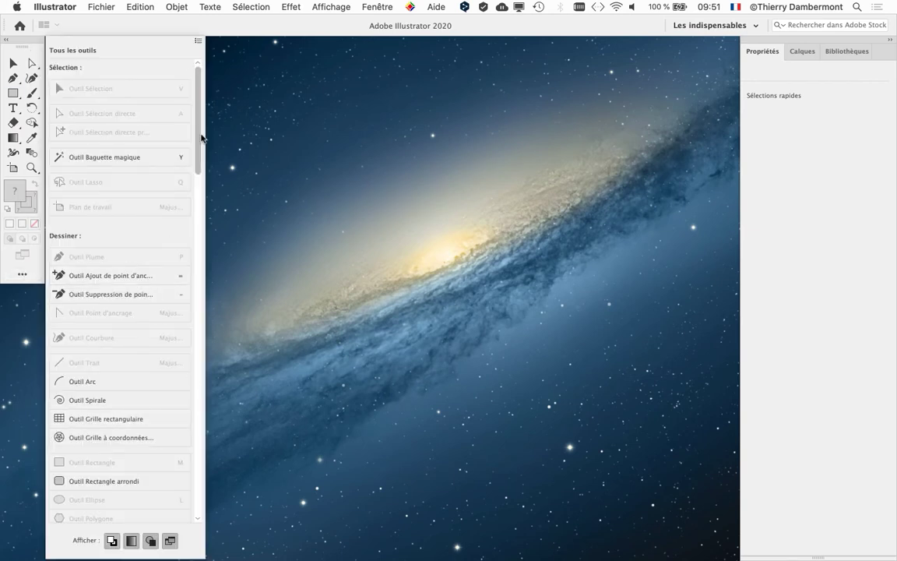
{"action": "left_click", "coordinate": [199, 41]}
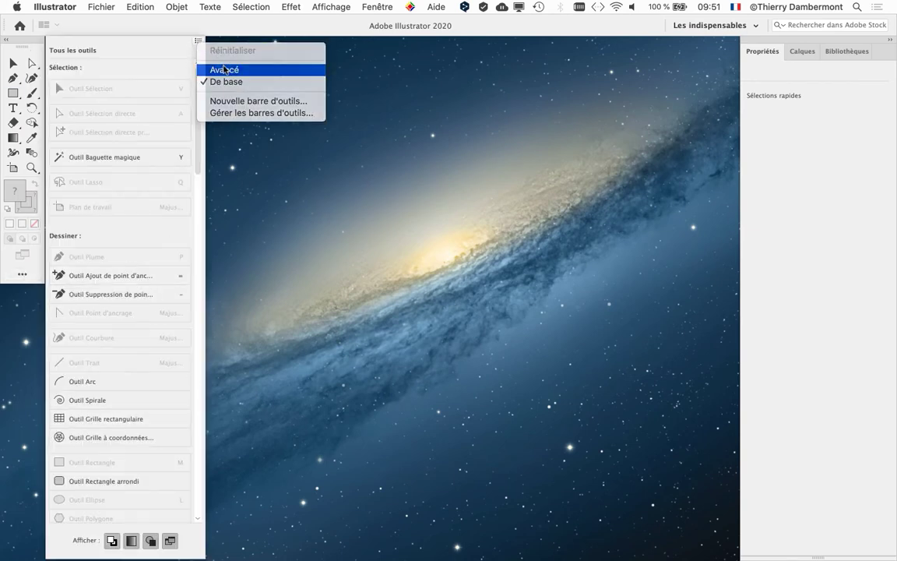
{"action": "left_click", "coordinate": [202, 70]}
{"action": "left_click", "coordinate": [5, 39]}
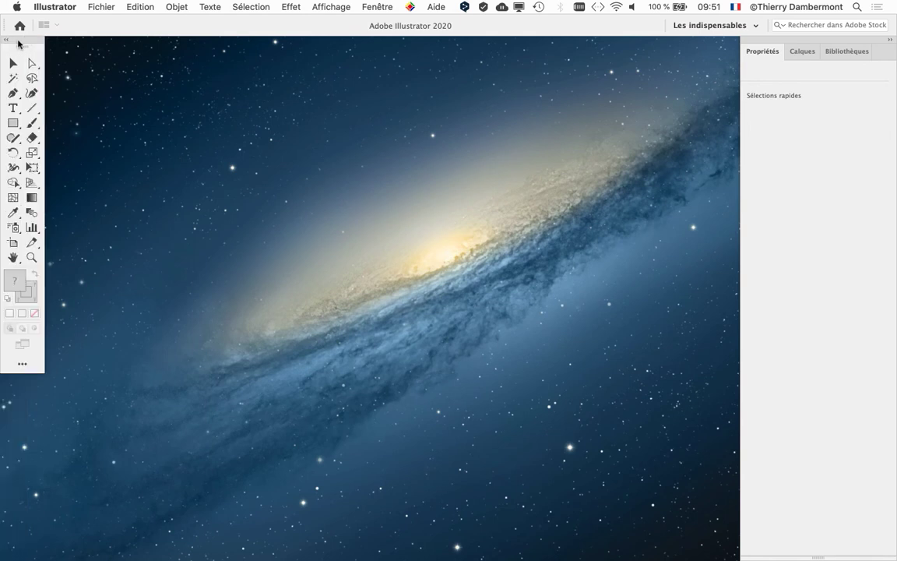
{"action": "left_click_drag", "start_coordinate": [17, 36], "coordinate": [35, 57]}
- Create a new A4 document switched to landscape orientation, 297 × 210 mm
{"action": "left_click", "coordinate": [99, 6]}
{"action": "left_click", "coordinate": [107, 22]}
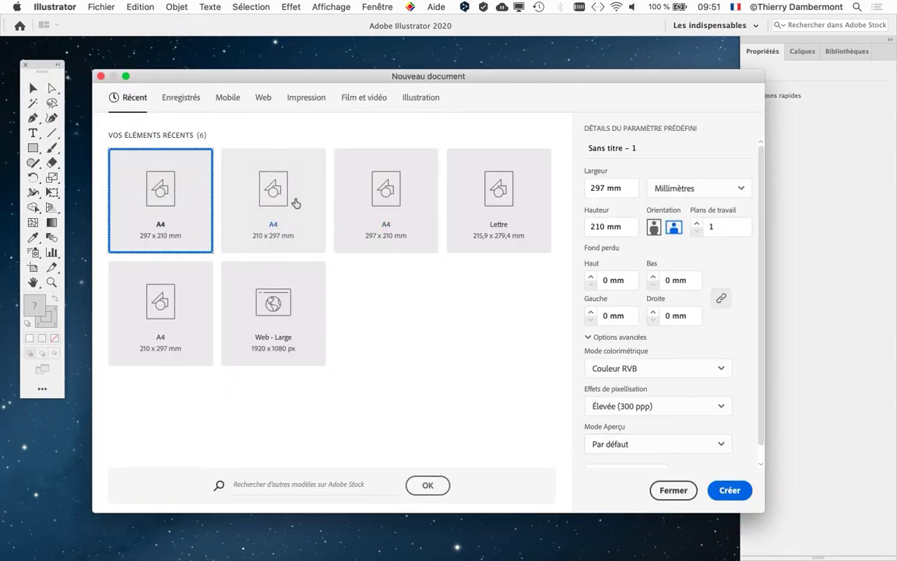
{"action": "left_click", "coordinate": [295, 204]}
{"action": "left_click", "coordinate": [674, 226]}
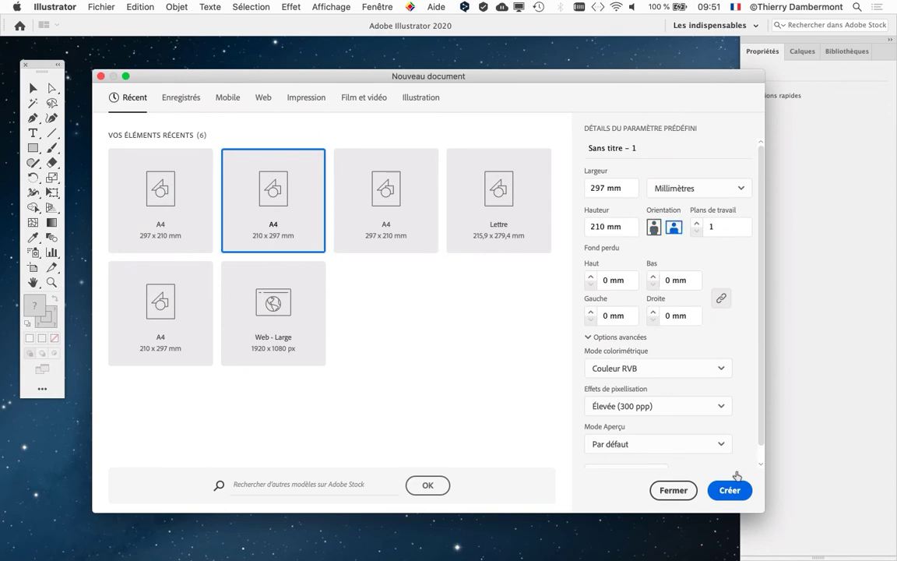
{"action": "left_click", "coordinate": [736, 490]}
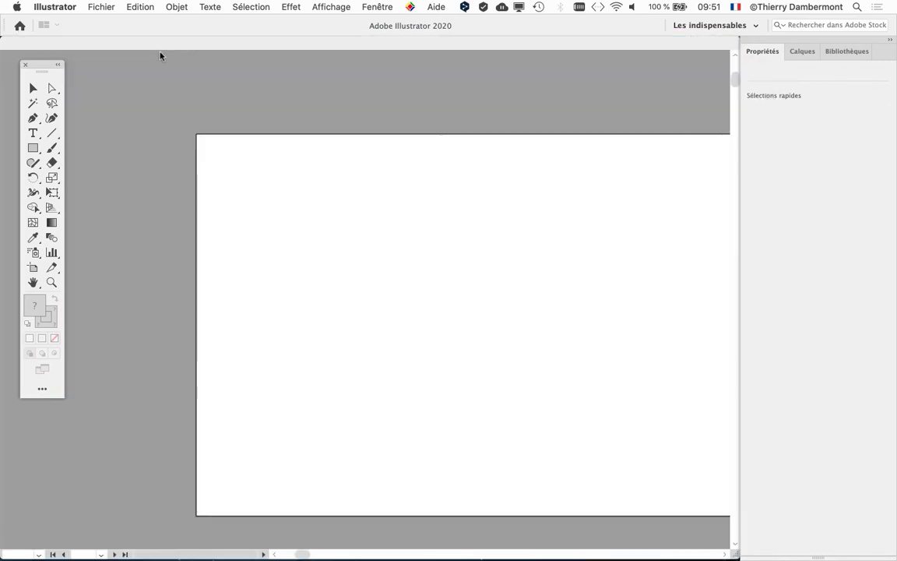
{"action": "left_click", "coordinate": [136, 6]}
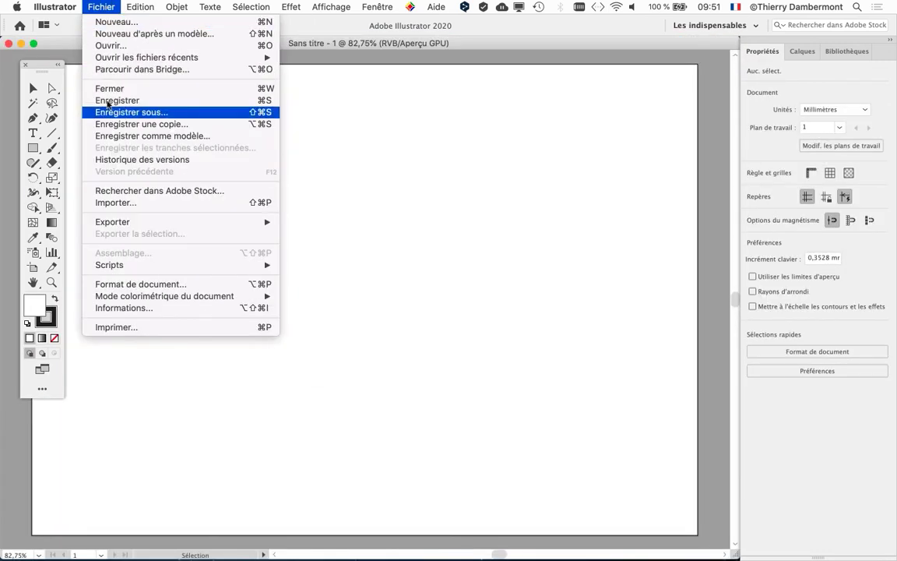
{"action": "left_click", "coordinate": [109, 200]}
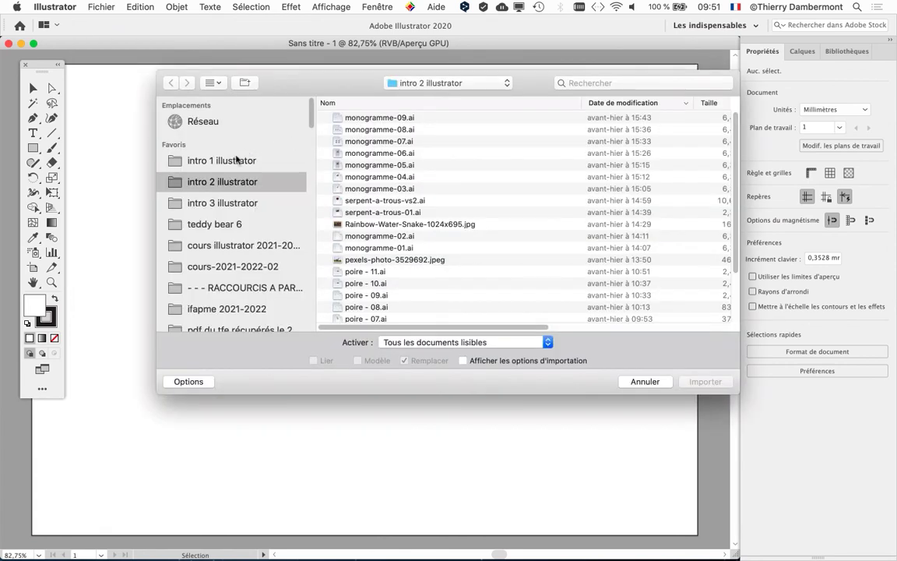
{"action": "left_click", "coordinate": [242, 201]}
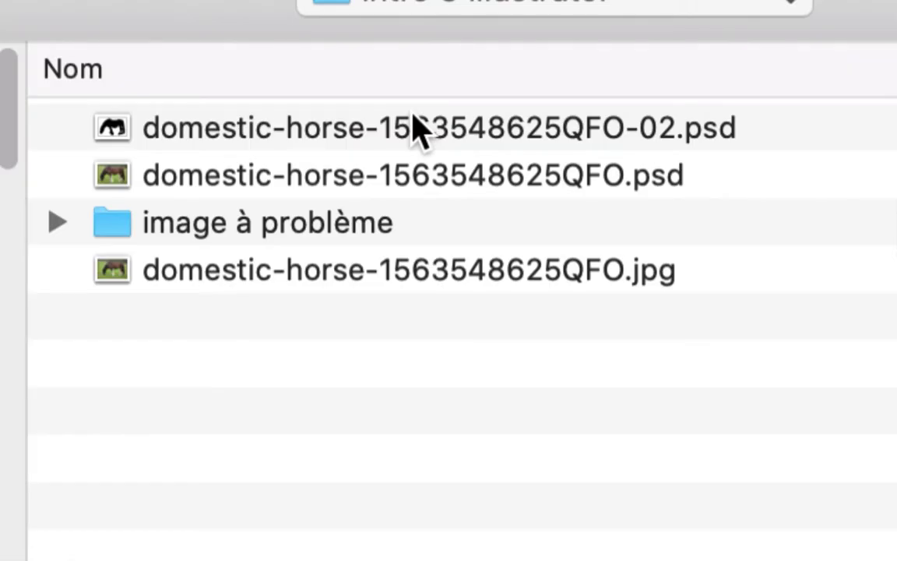
{"action": "left_click", "coordinate": [414, 119]}
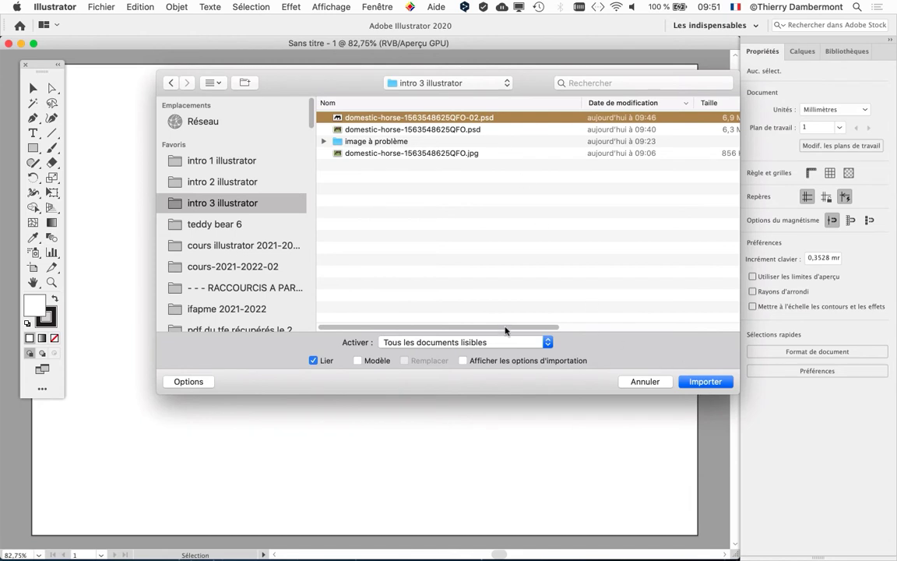
{"action": "left_click", "coordinate": [704, 381]}
{"action": "mouse_move", "coordinate": [100, 89]}
{"action": "left_mouse_down"}
{"action": "mouse_move", "coordinate": [446, 301]}
{"action": "mouse_move", "coordinate": [590, 418]}
{"action": "left_mouse_up"}
{"action": "key", "text": "super+minus"}
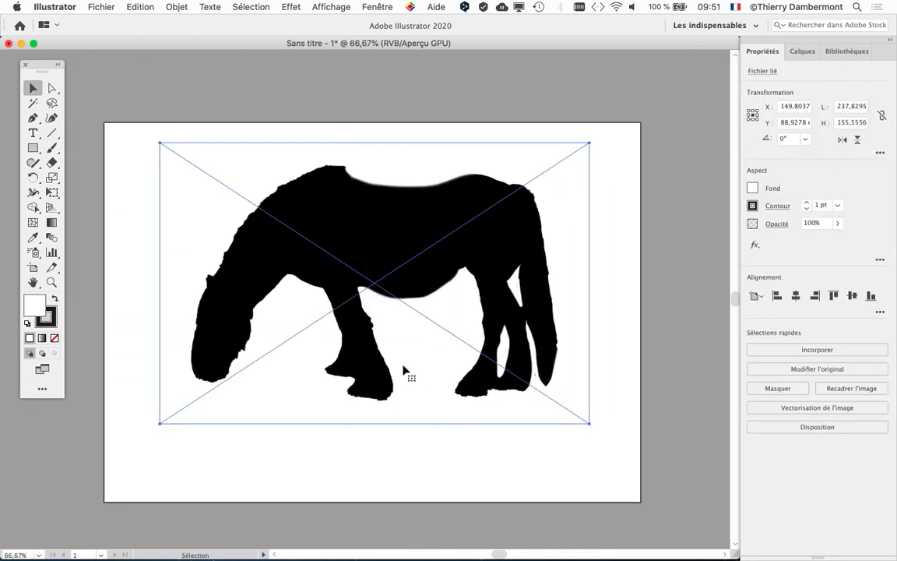
{"action": "scroll", "coordinate": [358, 314], "scroll_direction": "down", "scroll_amount": 3}
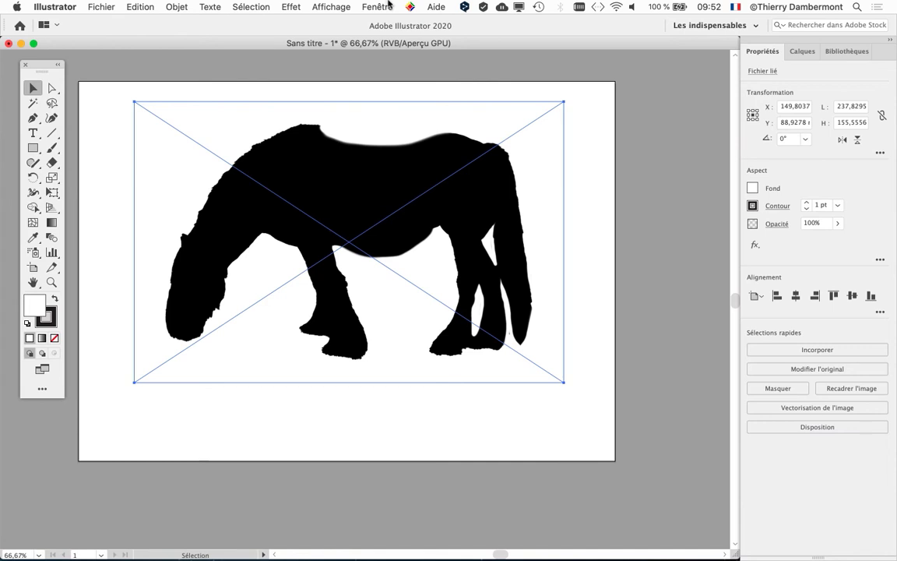
- Open a floating Layers panel with a custom 20 px row height for larger thumbnails
{"action": "left_click", "coordinate": [389, 7]}
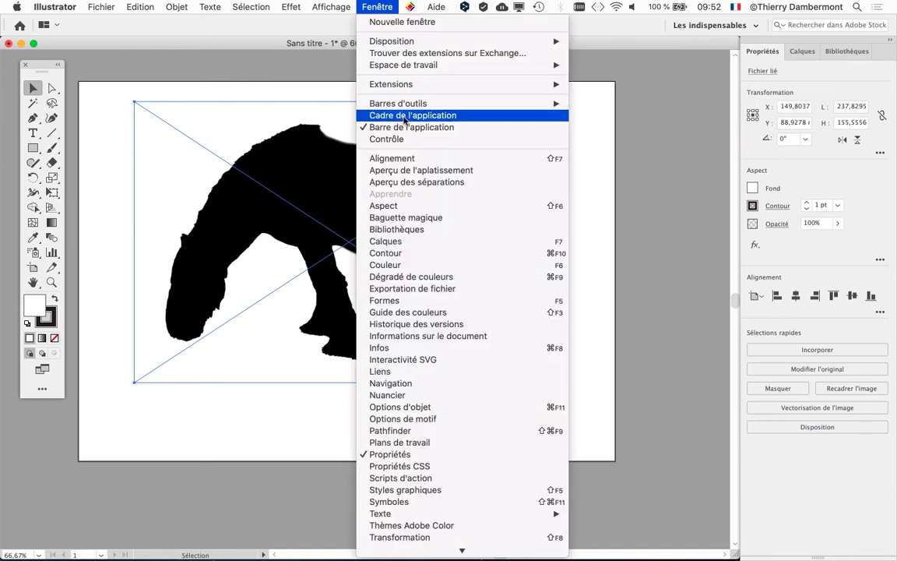
{"action": "left_click", "coordinate": [426, 247]}
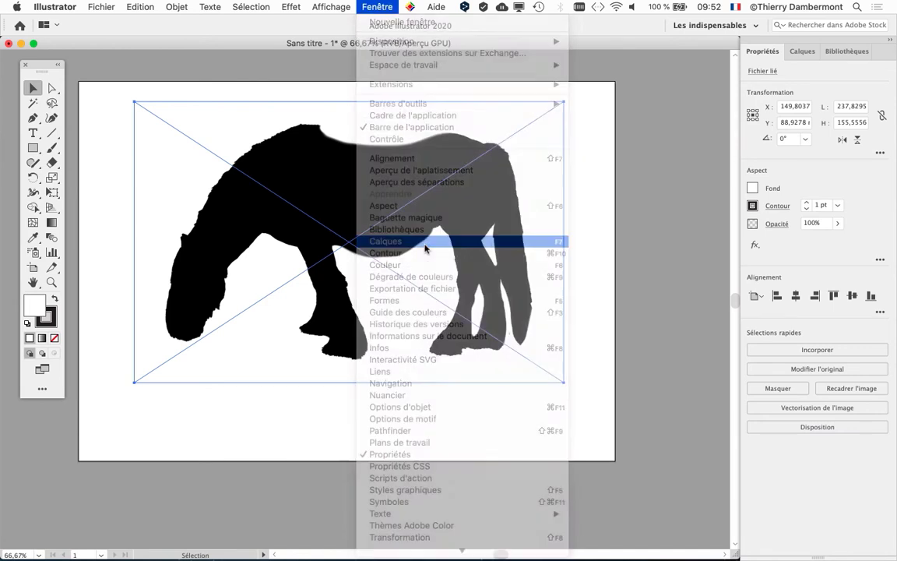
{"action": "left_click_drag", "start_coordinate": [798, 51], "coordinate": [518, 97]}
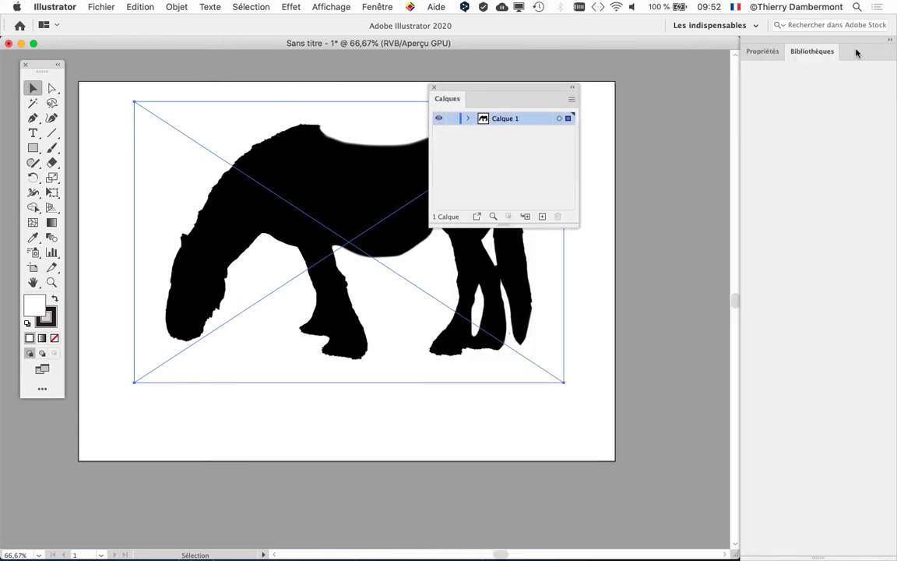
{"action": "double_click", "coordinate": [778, 45]}
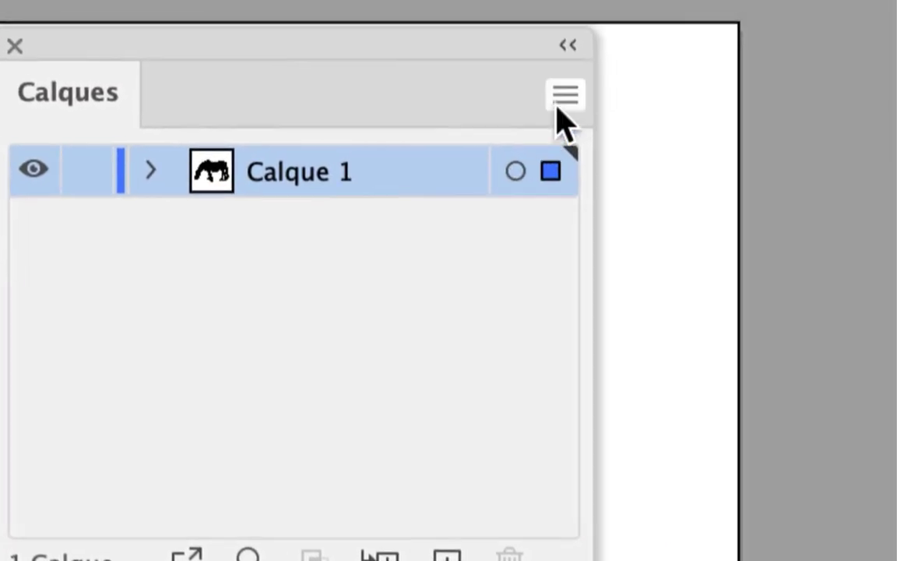
{"action": "left_click", "coordinate": [559, 107]}
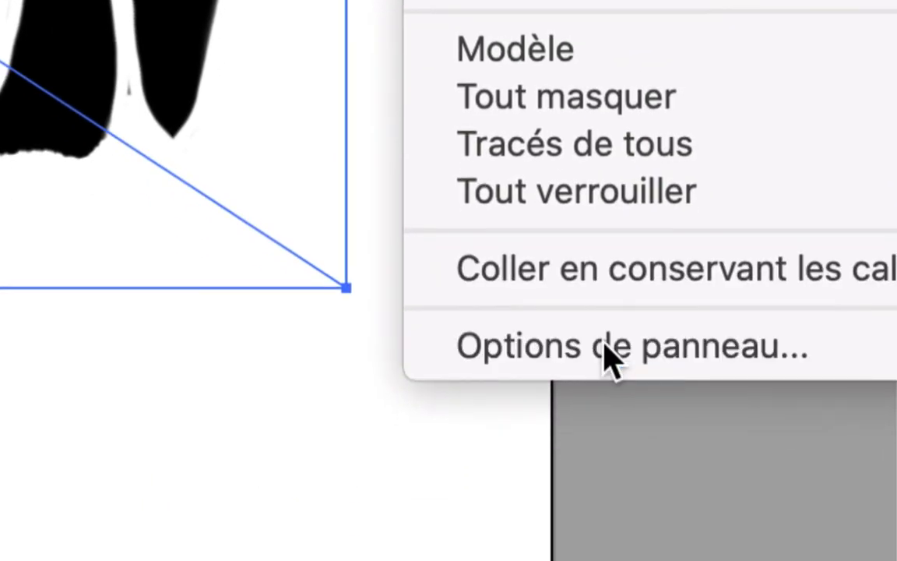
{"action": "left_click", "coordinate": [605, 389]}
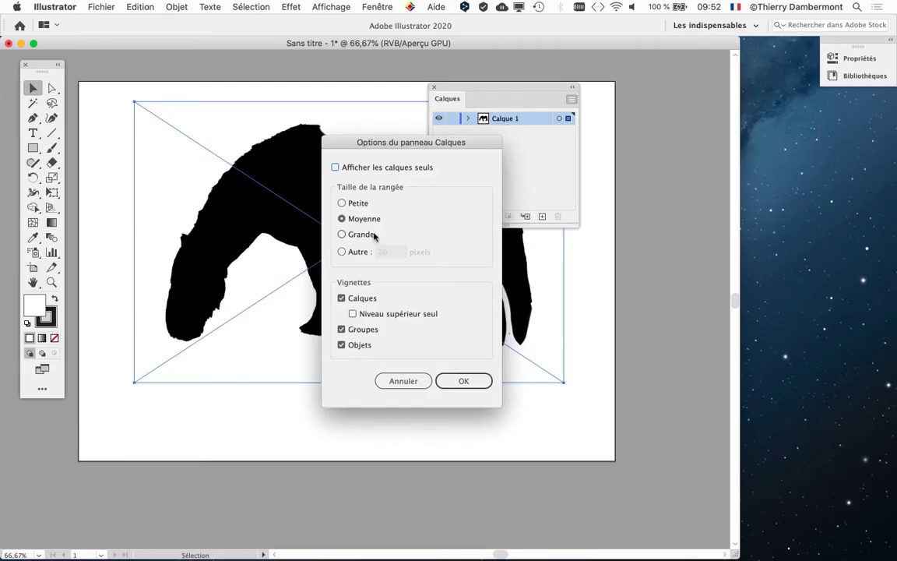
{"action": "left_click", "coordinate": [358, 252]}
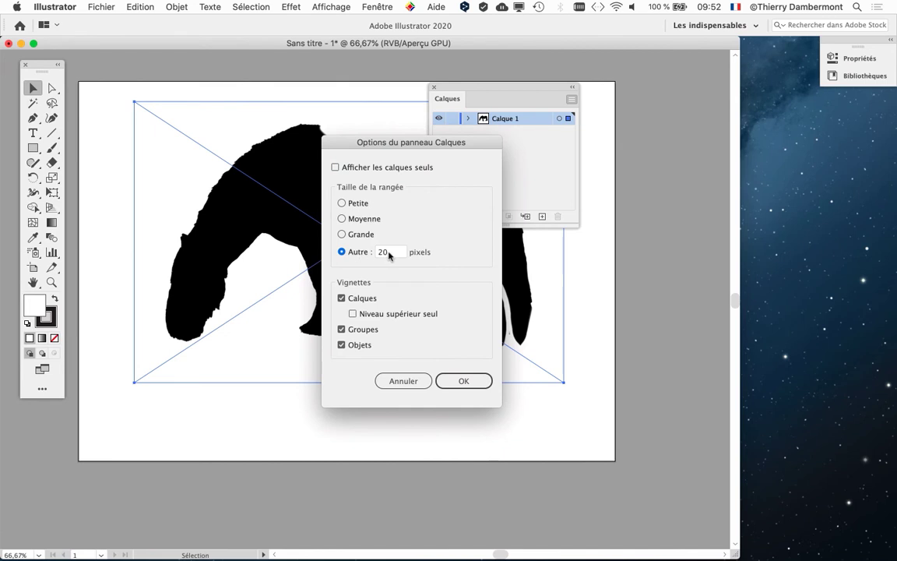
{"action": "left_click", "coordinate": [349, 253]}
{"action": "left_click", "coordinate": [465, 381]}
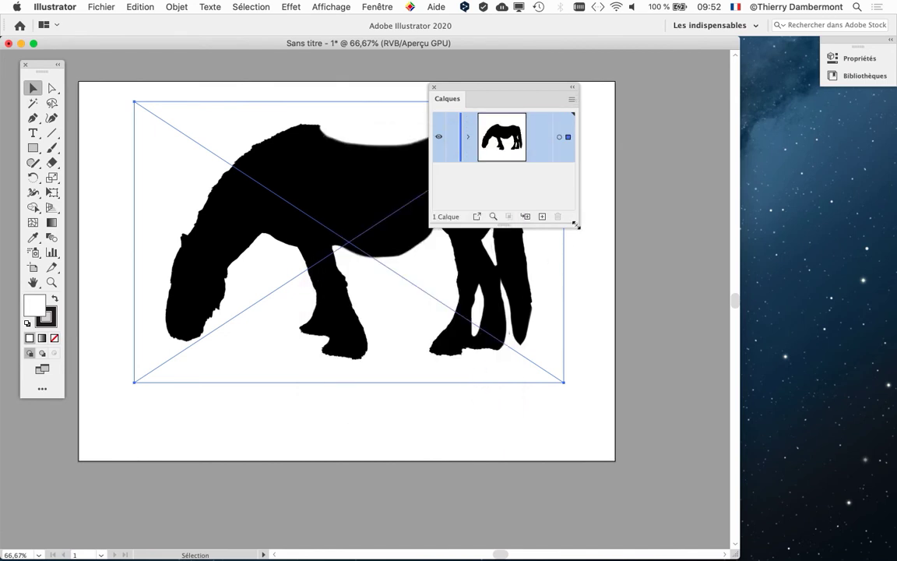
{"action": "left_click_drag", "start_coordinate": [576, 225], "coordinate": [640, 308]}
{"action": "left_click_drag", "start_coordinate": [553, 90], "coordinate": [612, 175]}
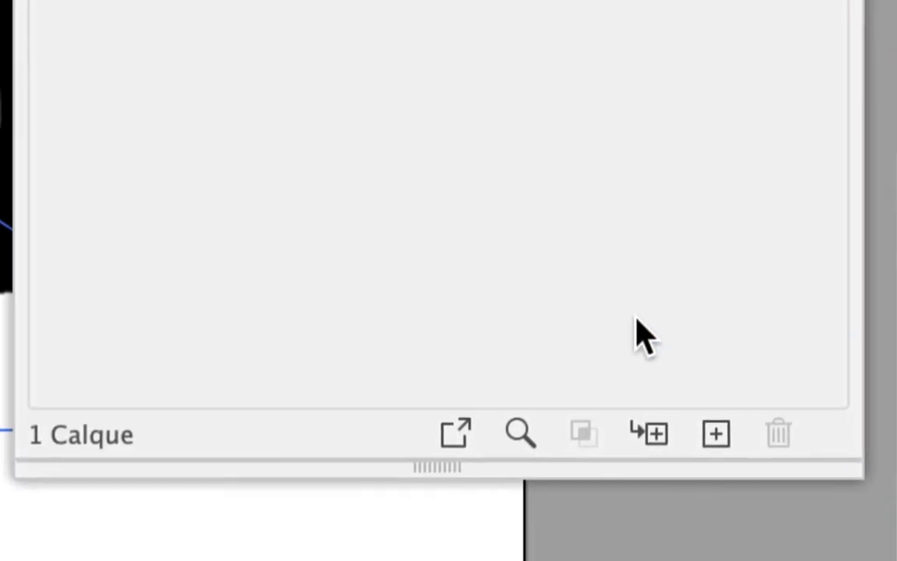
- Add a new layer, Calque 2, and drag it beneath Calque 1
{"action": "left_click", "coordinate": [653, 344]}
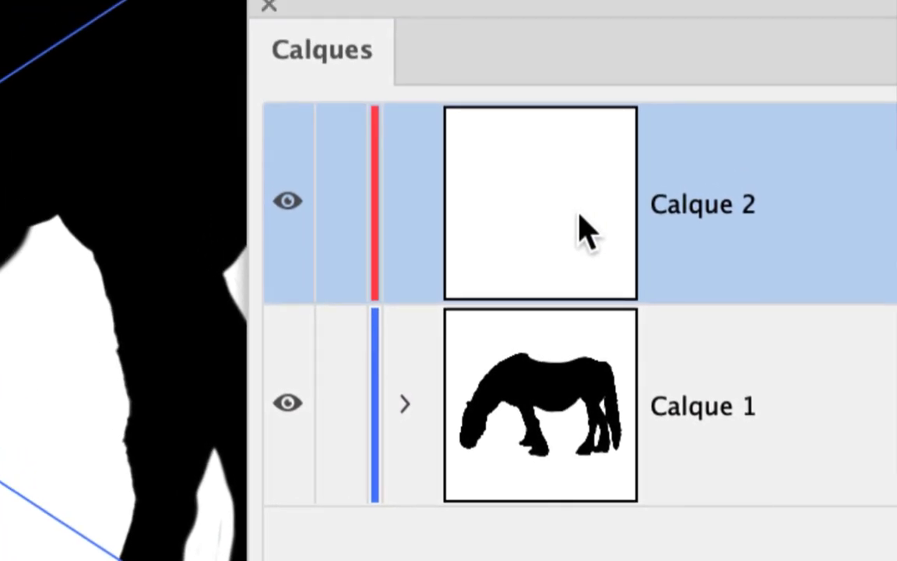
{"action": "left_click_drag", "start_coordinate": [585, 231], "coordinate": [581, 279]}
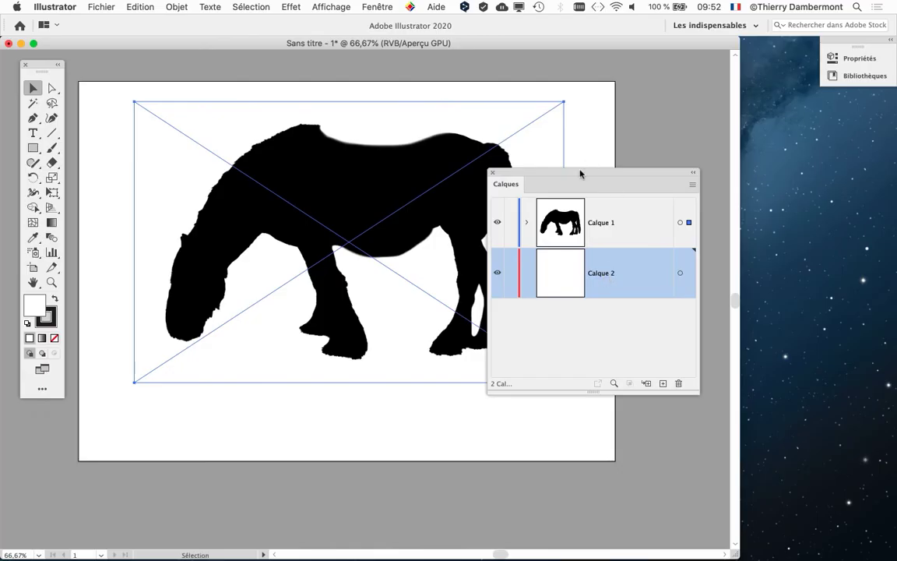
{"action": "left_click_drag", "start_coordinate": [580, 173], "coordinate": [819, 198]}
{"action": "scroll", "coordinate": [492, 248], "scroll_direction": "down", "scroll_amount": 5}
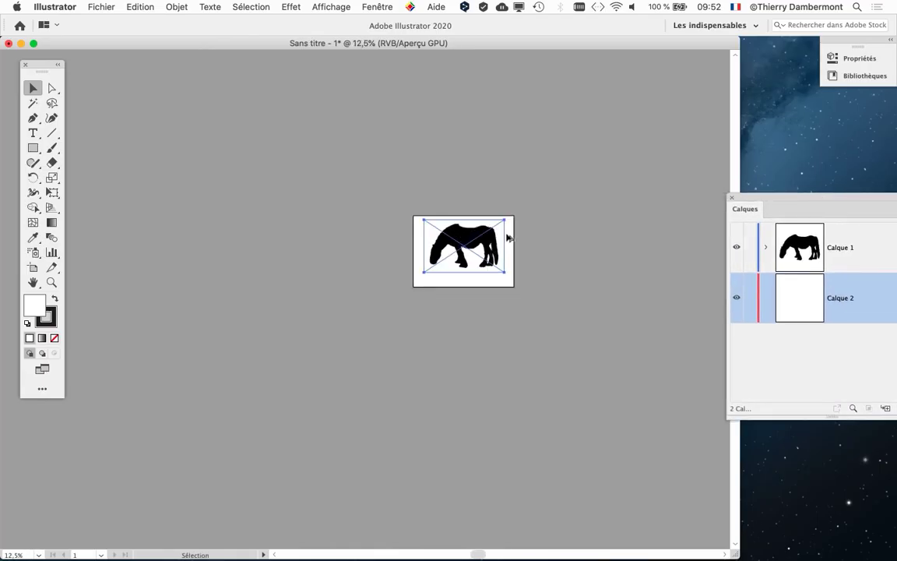
{"action": "scroll", "coordinate": [508, 237], "scroll_direction": "up", "scroll_amount": 1}
{"action": "left_click", "coordinate": [32, 148]}
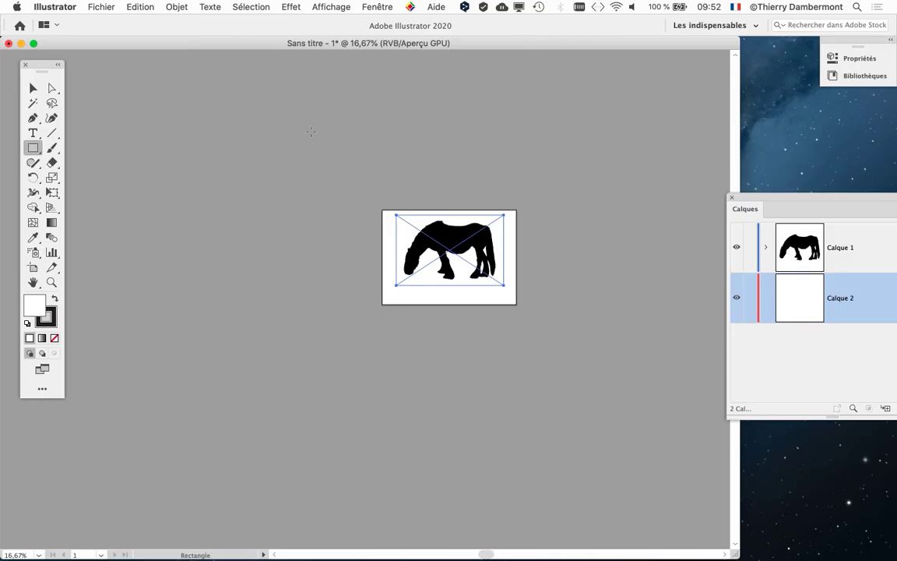
- Draw a rectangle covering the whole artboard and fill it with the beige swatch
{"action": "left_click_drag", "start_coordinate": [241, 123], "coordinate": [680, 421]}
{"action": "left_click_drag", "start_coordinate": [478, 266], "coordinate": [357, 236]}
{"action": "left_click", "coordinate": [377, 6]}
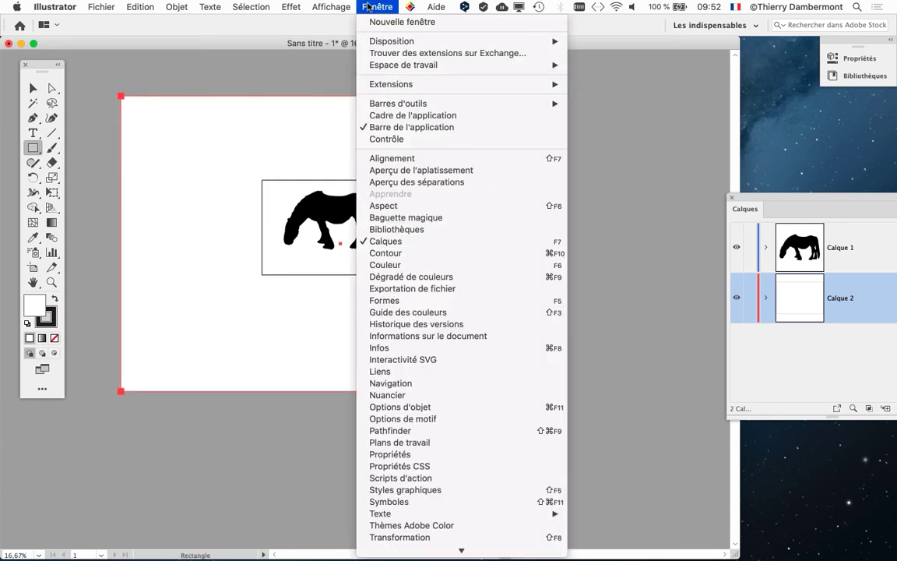
{"action": "left_click", "coordinate": [436, 395]}
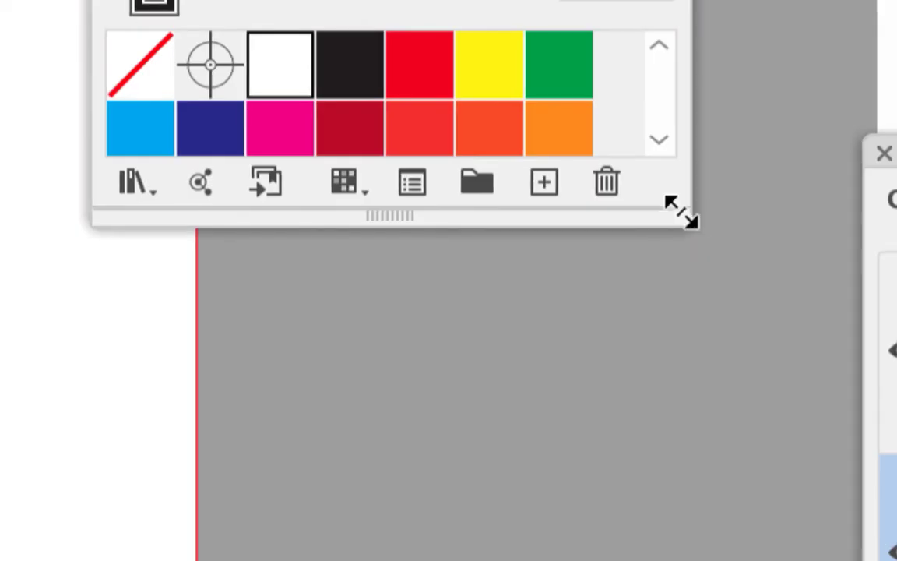
{"action": "left_click_drag", "start_coordinate": [680, 212], "coordinate": [692, 382]}
{"action": "left_click", "coordinate": [668, 281]}
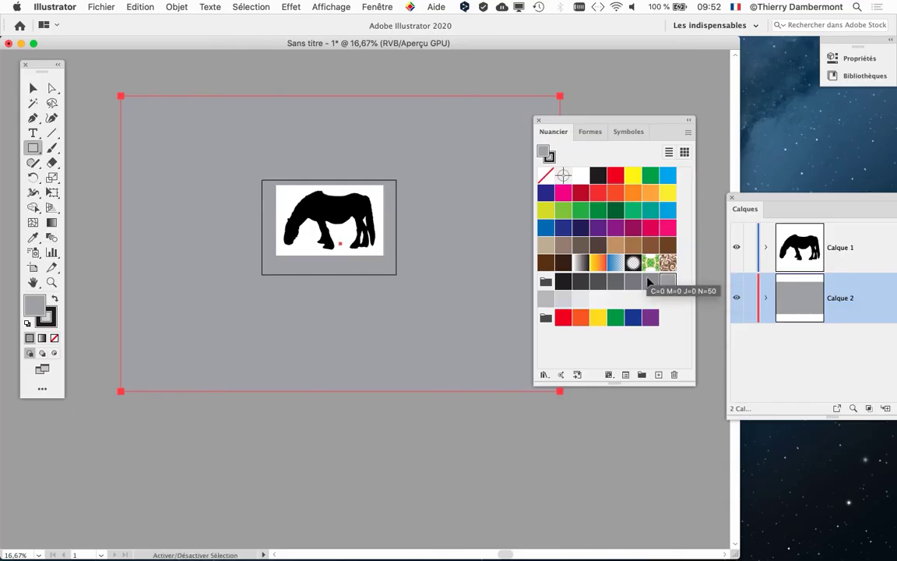
{"action": "left_click", "coordinate": [546, 246]}
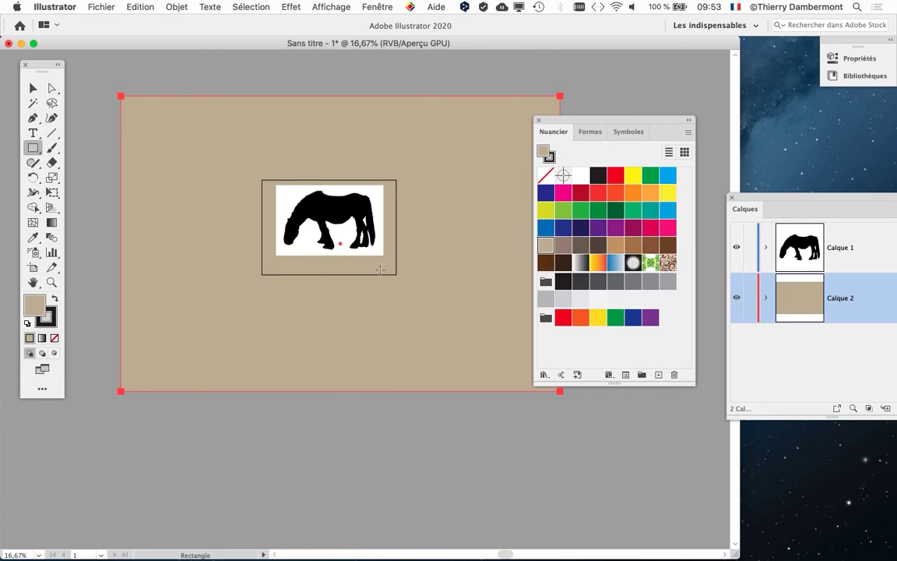
{"action": "scroll", "coordinate": [366, 261], "scroll_direction": "up", "scroll_amount": 2}
{"action": "scroll", "coordinate": [358, 253], "scroll_direction": "up", "scroll_amount": 2}
{"action": "scroll", "coordinate": [373, 280], "scroll_direction": "down", "scroll_amount": 1}
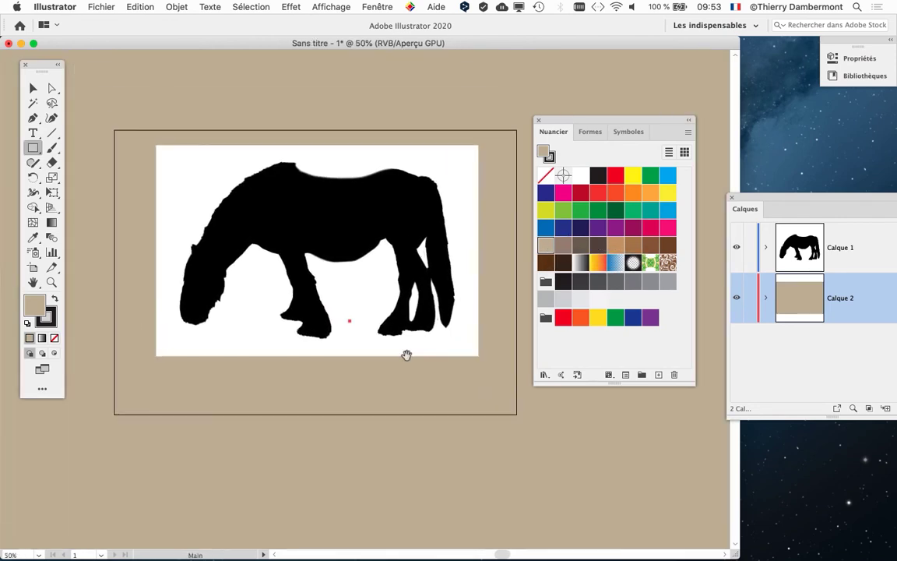
- Lock Calque 2 and make Calque 1 the active layer
{"action": "left_click", "coordinate": [538, 122]}
{"action": "left_click_drag", "start_coordinate": [760, 216], "coordinate": [604, 165]}
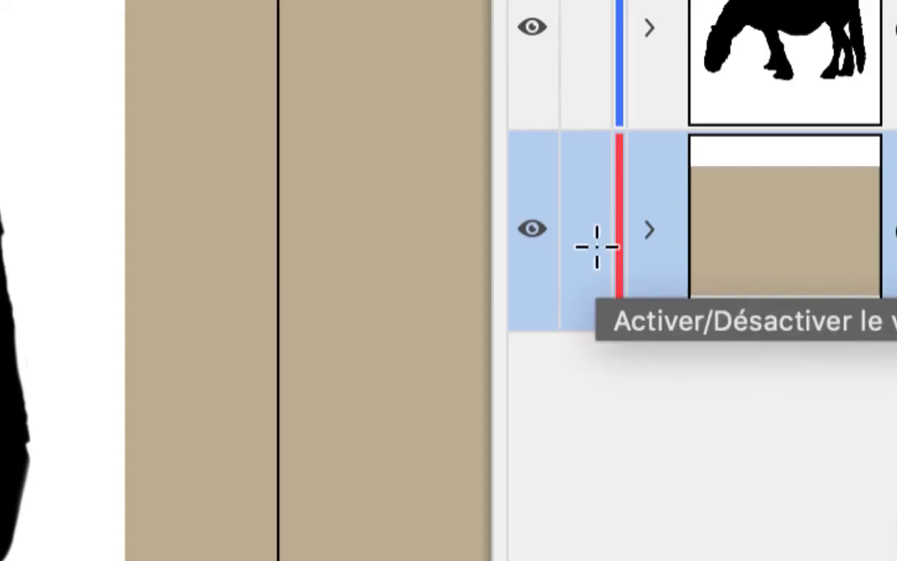
{"action": "left_click", "coordinate": [594, 246]}
{"action": "left_click", "coordinate": [822, 92]}
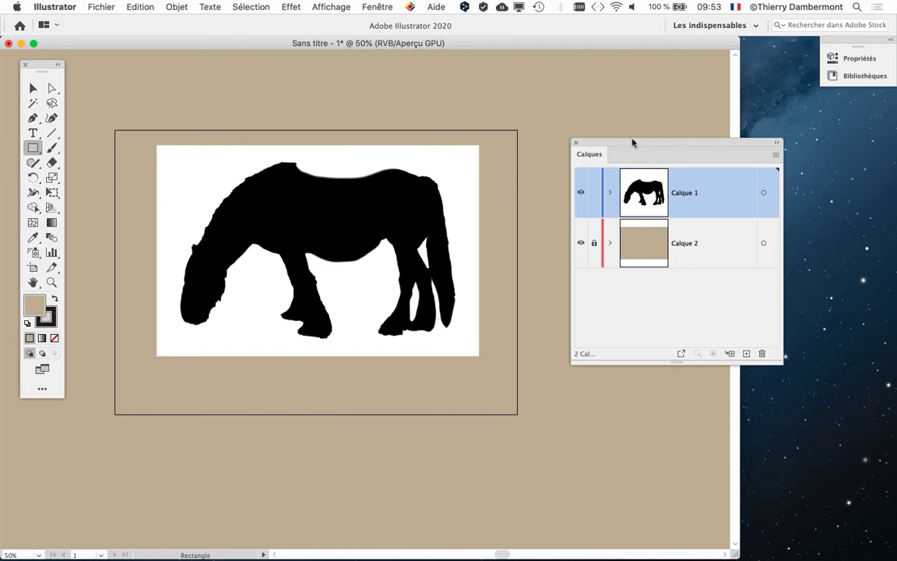
- Move the Layers panel aside and zoom in to the top of the horse's head
{"action": "left_click_drag", "start_coordinate": [632, 142], "coordinate": [733, 161]}
{"action": "scroll", "coordinate": [305, 197], "scroll_direction": "up", "scroll_amount": 1}
{"action": "scroll", "coordinate": [306, 200], "scroll_direction": "left", "scroll_amount": 2}
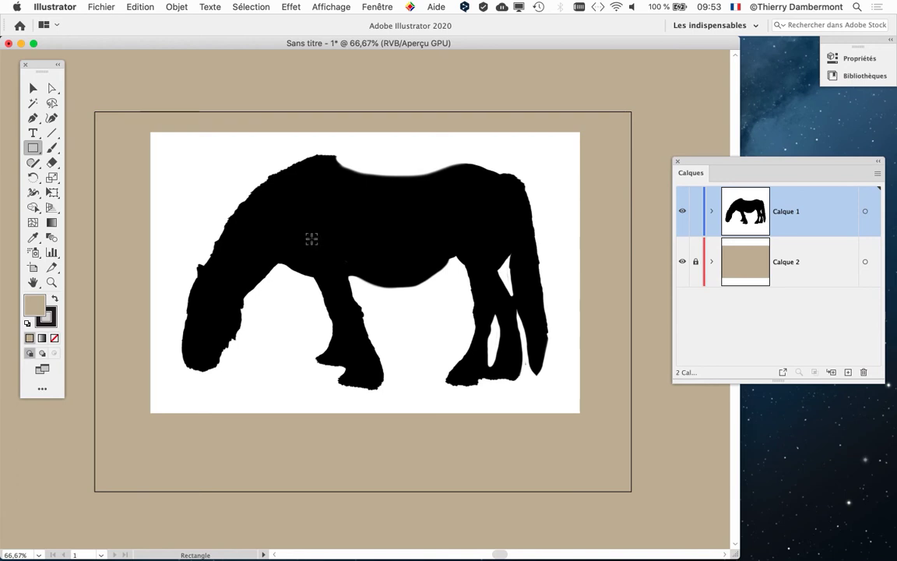
{"action": "scroll", "coordinate": [217, 272], "scroll_direction": "up", "scroll_amount": 5, "text": "alt"}
{"action": "scroll", "coordinate": [212, 266], "scroll_direction": "up", "scroll_amount": 5, "text": "alt"}
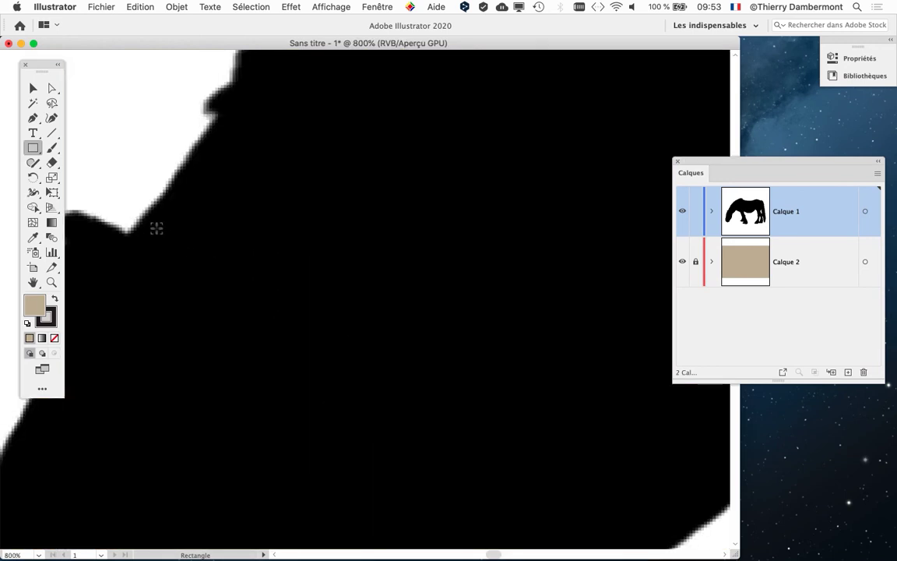
{"action": "scroll", "coordinate": [133, 217], "scroll_direction": "up", "scroll_amount": 3, "text": "alt"}
{"action": "scroll", "coordinate": [131, 214], "scroll_direction": "up", "scroll_amount": 2, "text": "alt"}
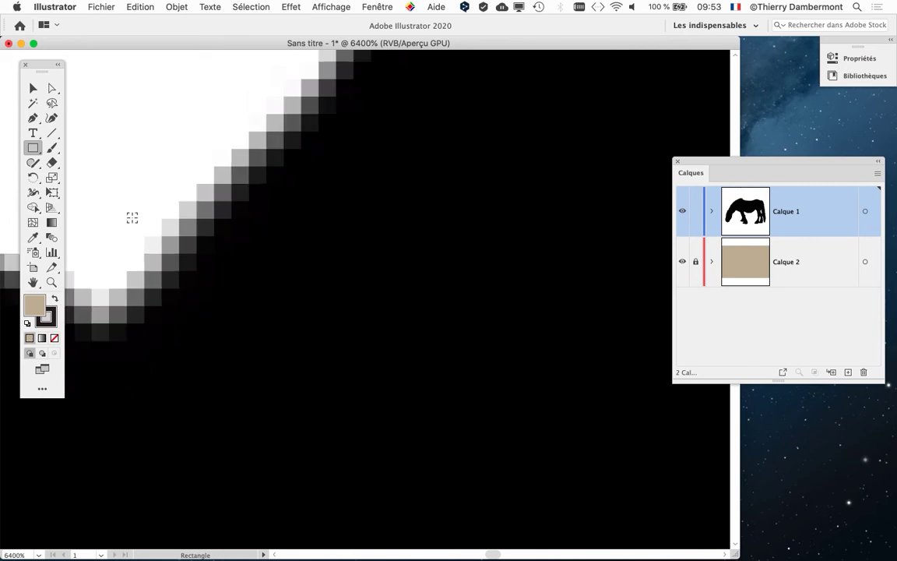
{"action": "left_click_drag", "start_coordinate": [177, 240], "coordinate": [392, 340]}
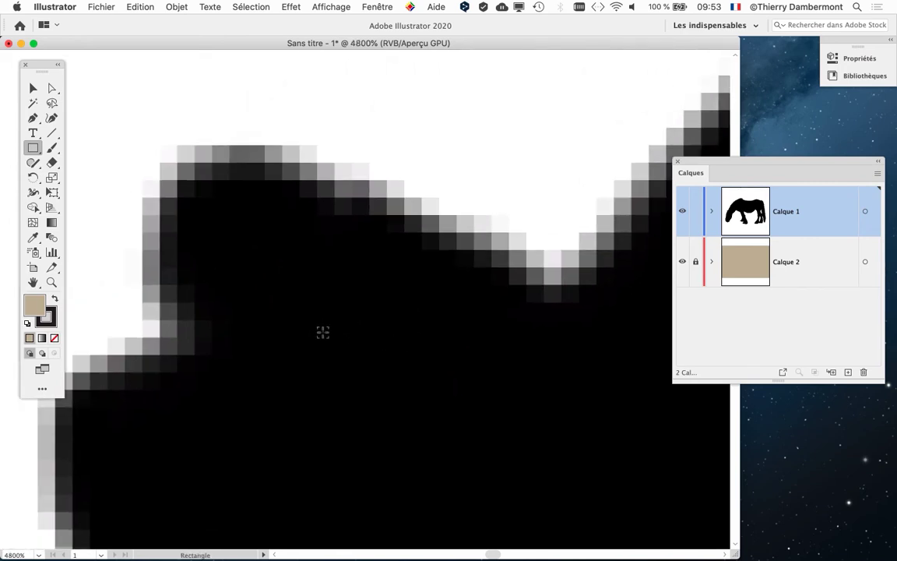
- Zoom back out and select the placed horse image with the Selection tool
{"action": "scroll", "coordinate": [323, 332], "scroll_direction": "down", "scroll_amount": 2, "text": "alt"}
{"action": "scroll", "coordinate": [319, 326], "scroll_direction": "down", "scroll_amount": 3, "text": "alt"}
{"action": "scroll", "coordinate": [318, 326], "scroll_direction": "down", "scroll_amount": 3, "text": "alt"}
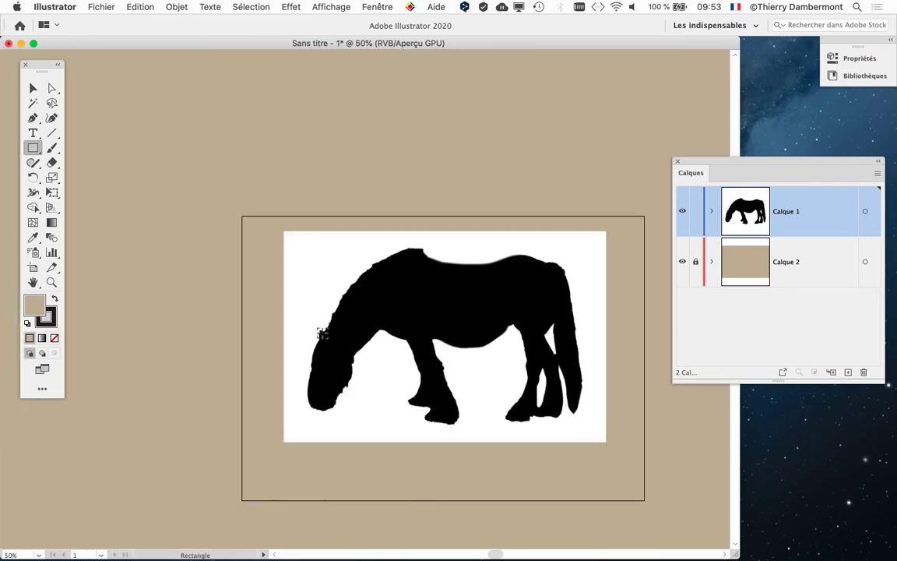
{"action": "scroll", "coordinate": [318, 341], "scroll_direction": "down", "scroll_amount": 2}
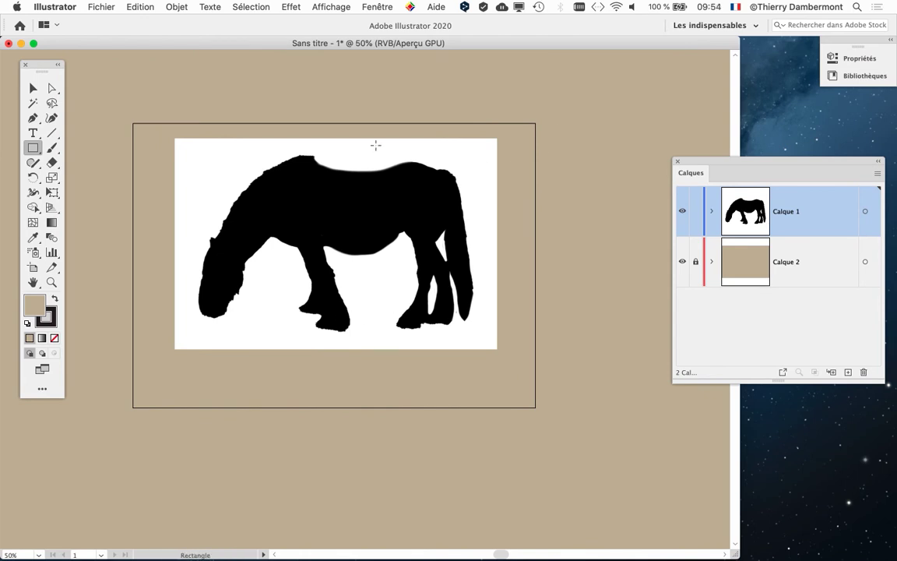
{"action": "left_click", "coordinate": [28, 88]}
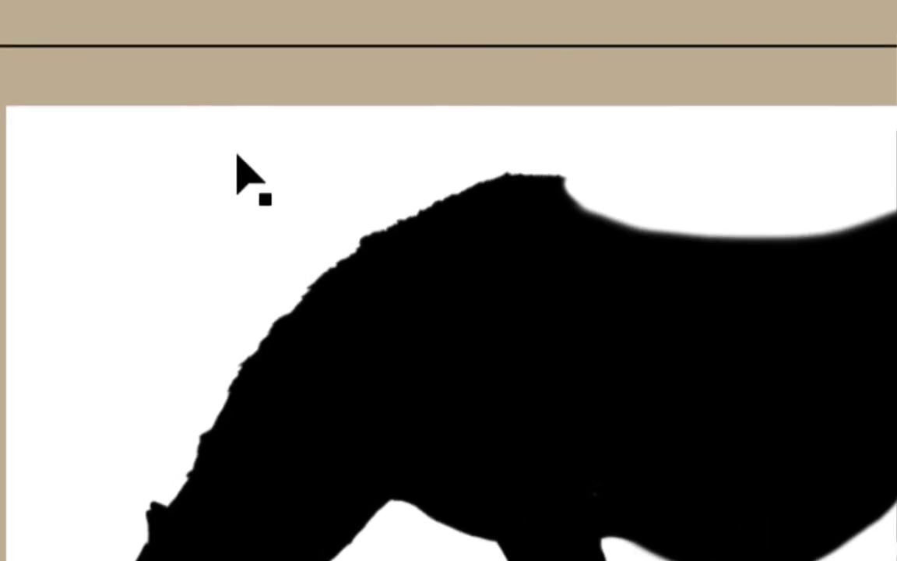
{"action": "left_click", "coordinate": [234, 158]}
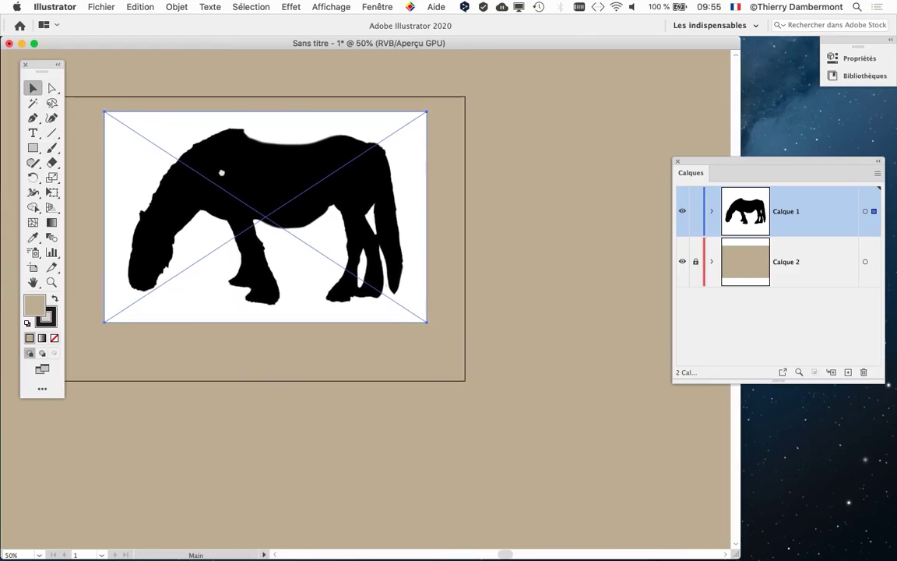
- Open Vectorisation de l'image with Aperçu on and Ignorer le blanc checked under Avancé
{"action": "left_click", "coordinate": [375, 7]}
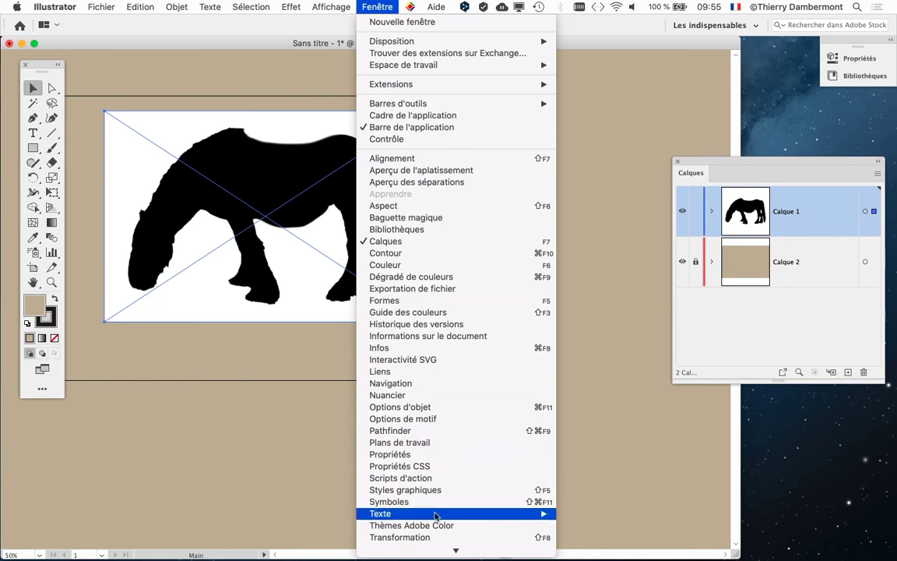
{"action": "scroll", "coordinate": [436, 498], "scroll_direction": "down", "scroll_amount": 5}
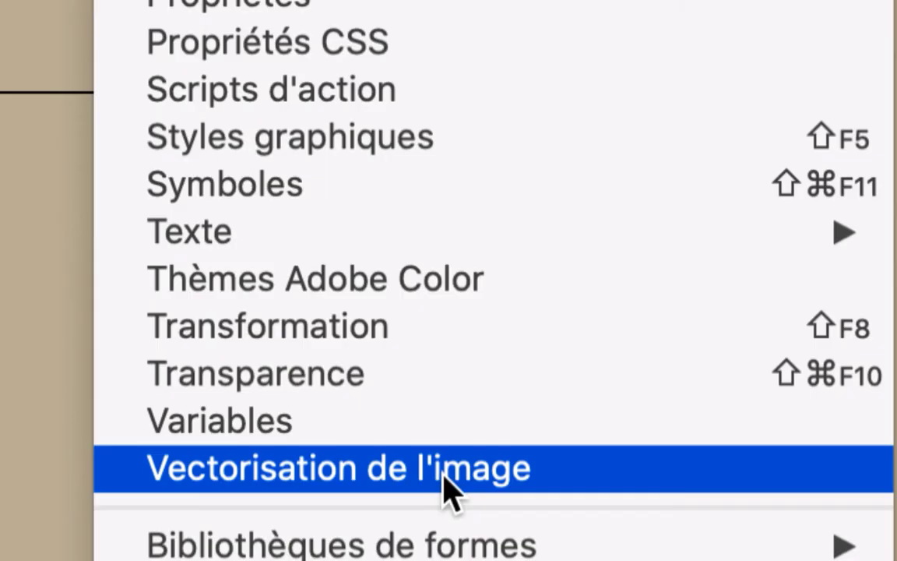
{"action": "left_click", "coordinate": [443, 475]}
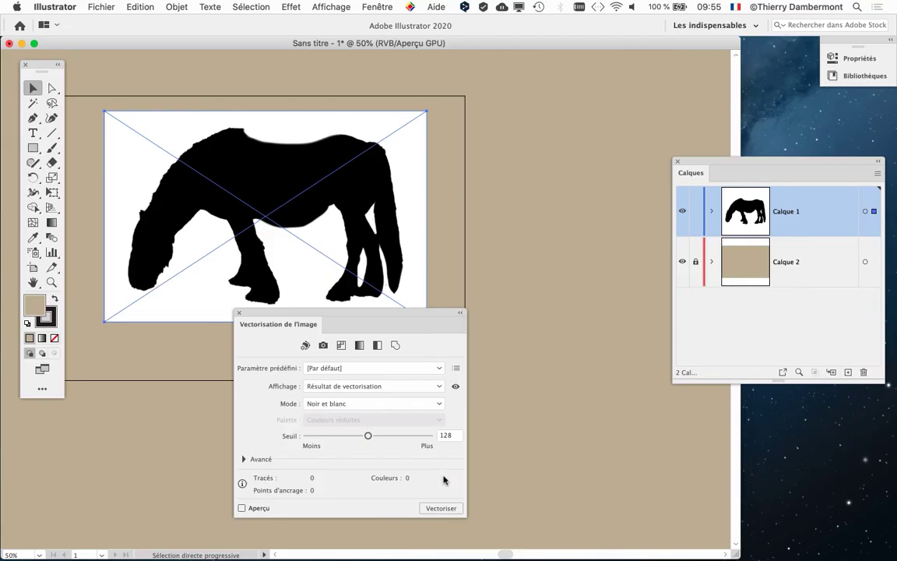
{"action": "left_click_drag", "start_coordinate": [314, 318], "coordinate": [528, 114]}
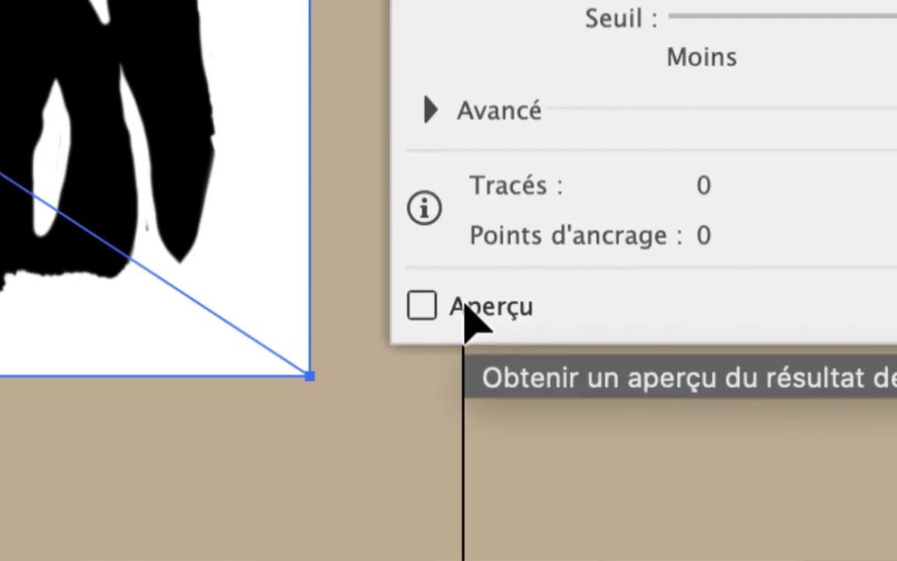
{"action": "left_click", "coordinate": [465, 306]}
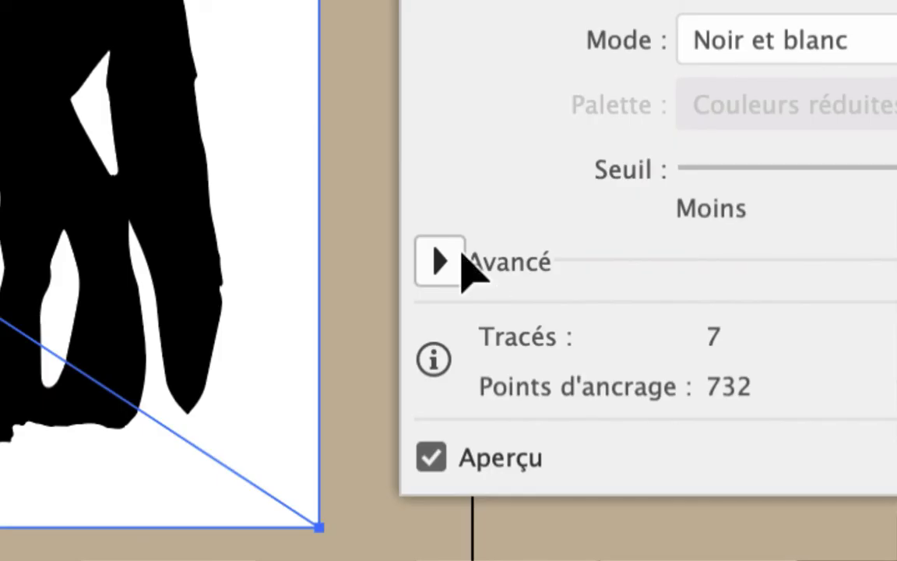
{"action": "left_click", "coordinate": [459, 255]}
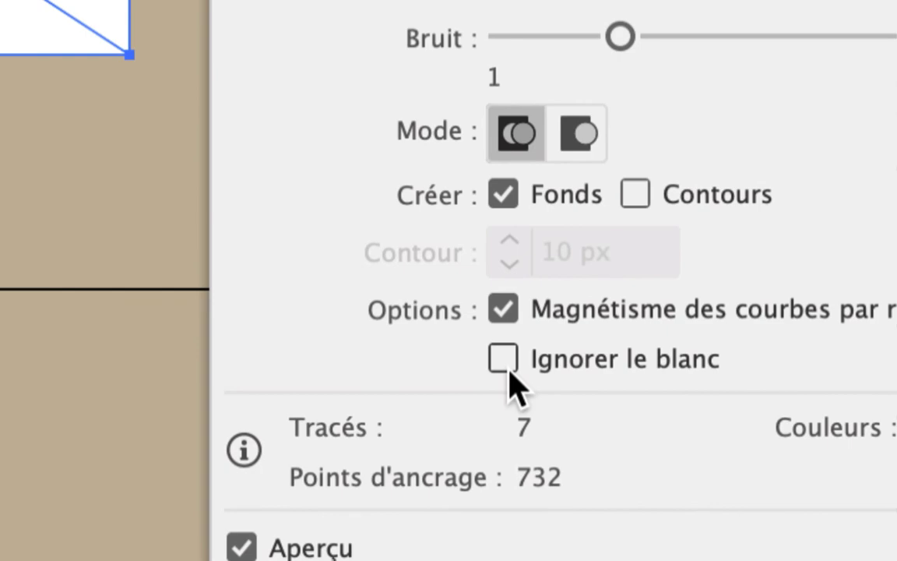
{"action": "left_click", "coordinate": [508, 368]}
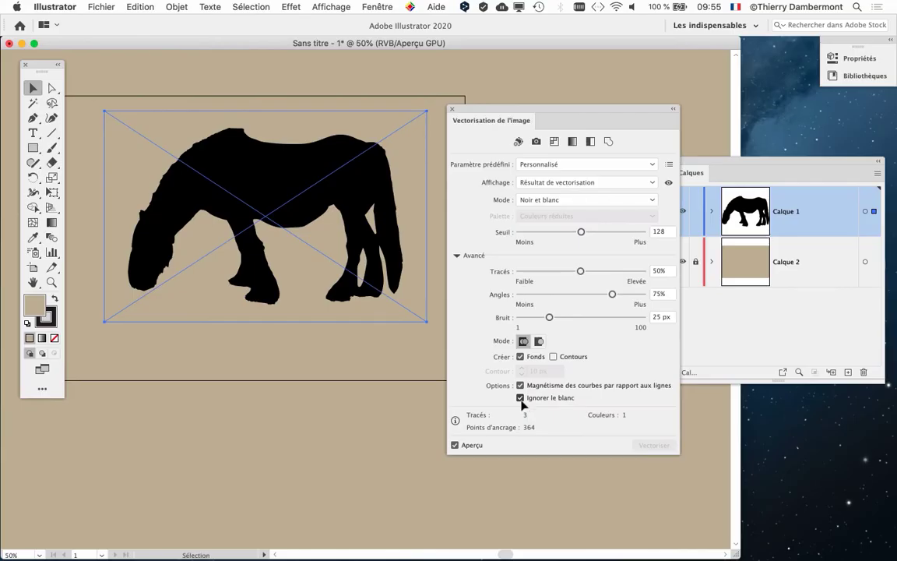
- Move the trace panel further aside and zoom in to inspect the traced horse edges
{"action": "left_click_drag", "start_coordinate": [474, 109], "coordinate": [589, 85]}
{"action": "scroll", "coordinate": [208, 166], "scroll_direction": "up", "scroll_amount": 2}
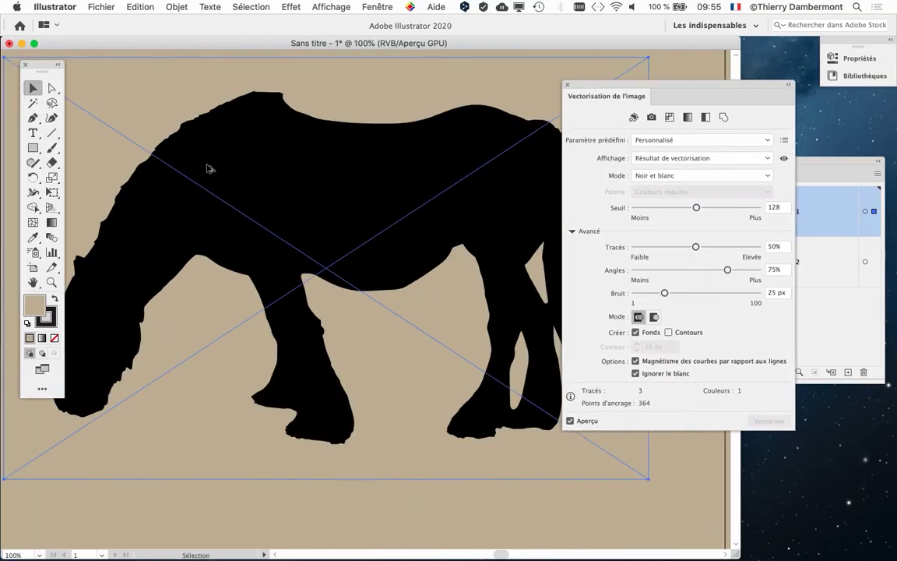
{"action": "scroll", "coordinate": [166, 182], "scroll_direction": "up", "scroll_amount": 2}
{"action": "scroll", "coordinate": [232, 318], "scroll_direction": "up", "scroll_amount": 3}
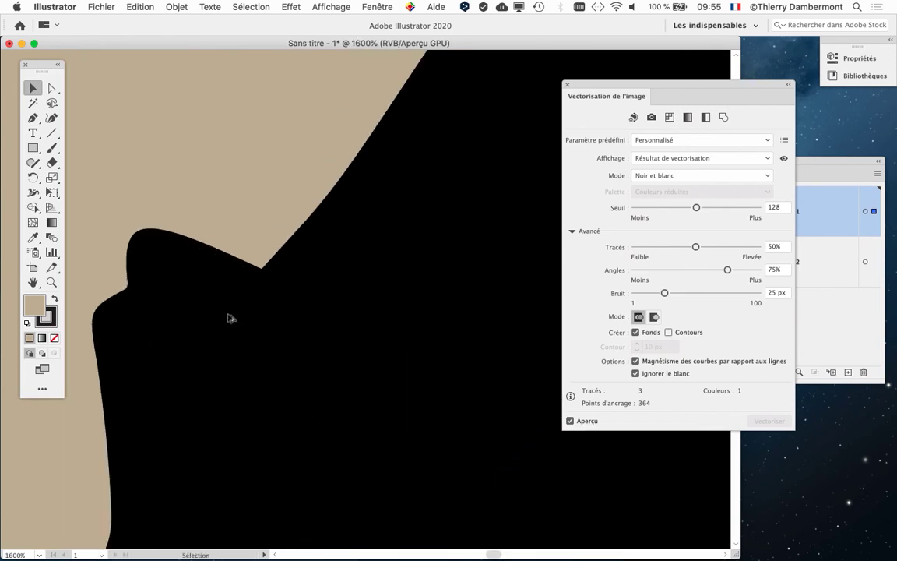
{"action": "scroll", "coordinate": [196, 305], "scroll_direction": "up", "scroll_amount": 3}
{"action": "scroll", "coordinate": [293, 287], "scroll_direction": "down", "scroll_amount": 5}
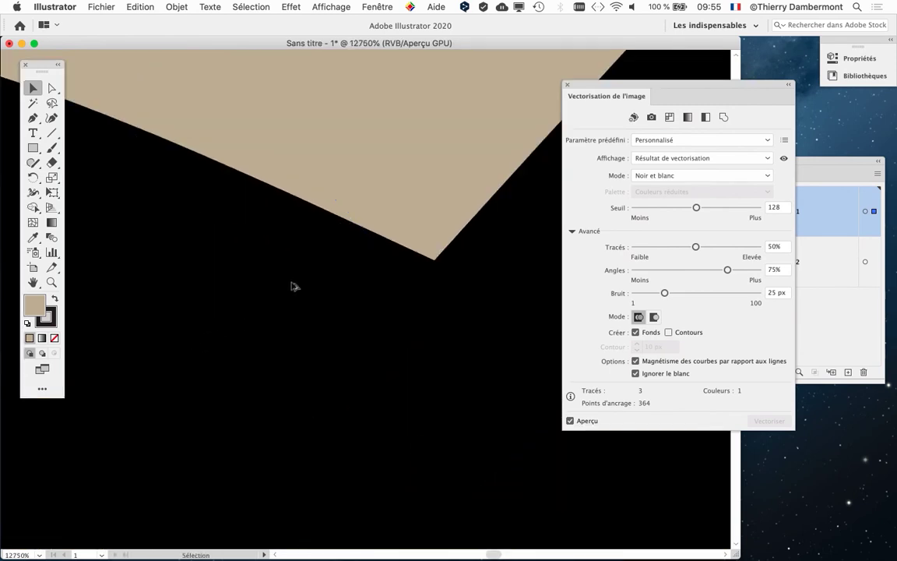
{"action": "scroll", "coordinate": [294, 288], "scroll_direction": "up", "scroll_amount": 1}
{"action": "scroll", "coordinate": [345, 301], "scroll_direction": "up", "scroll_amount": 2}
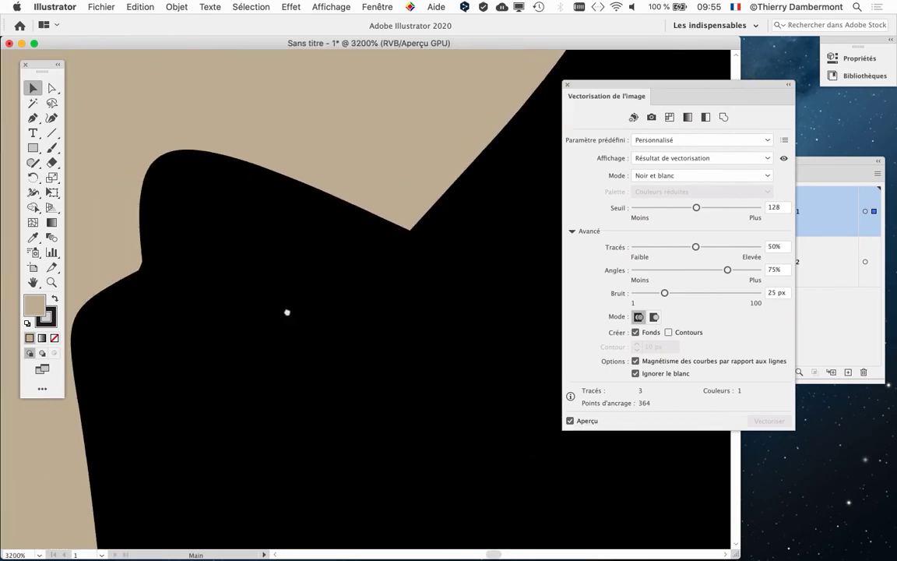
{"action": "left_click_drag", "start_coordinate": [288, 312], "coordinate": [346, 258]}
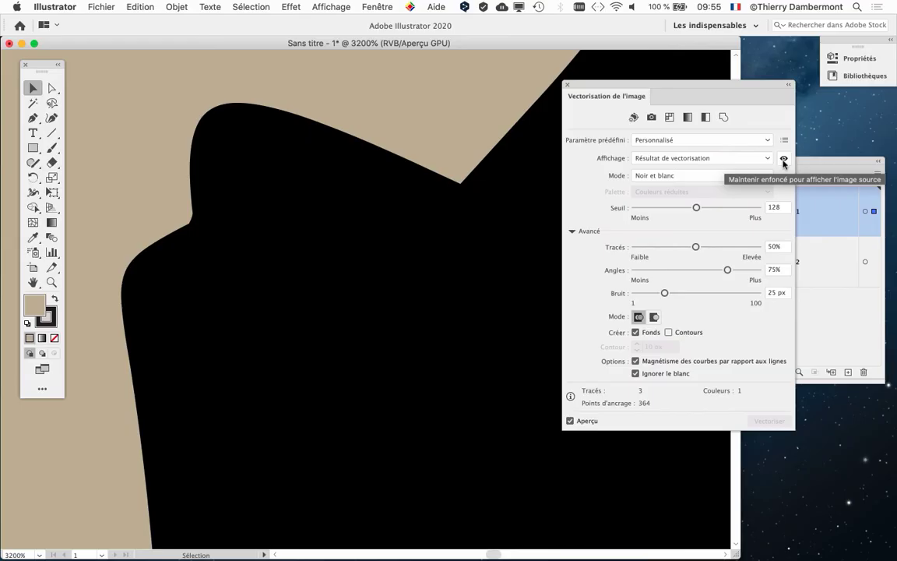
{"action": "left_click", "coordinate": [784, 161]}
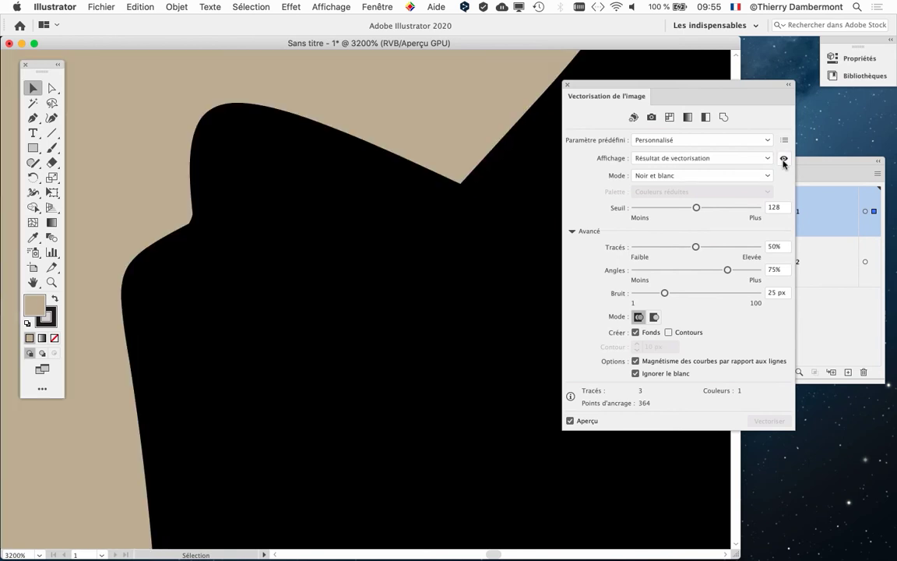
{"action": "scroll", "coordinate": [389, 310], "scroll_direction": "down", "scroll_amount": 2}
{"action": "scroll", "coordinate": [388, 310], "scroll_direction": "down", "scroll_amount": 3}
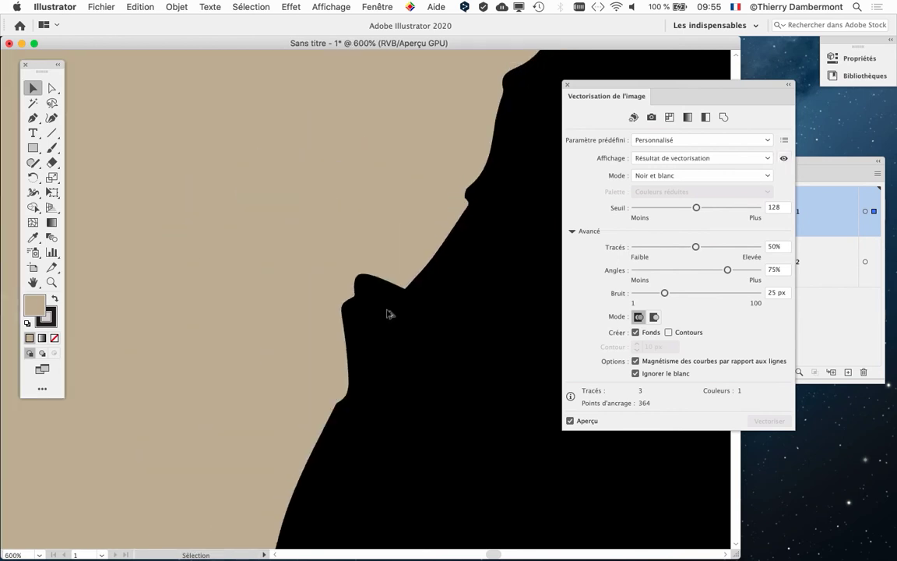
{"action": "scroll", "coordinate": [394, 322], "scroll_direction": "down", "scroll_amount": 3}
{"action": "left_click_drag", "start_coordinate": [394, 322], "coordinate": [236, 301]}
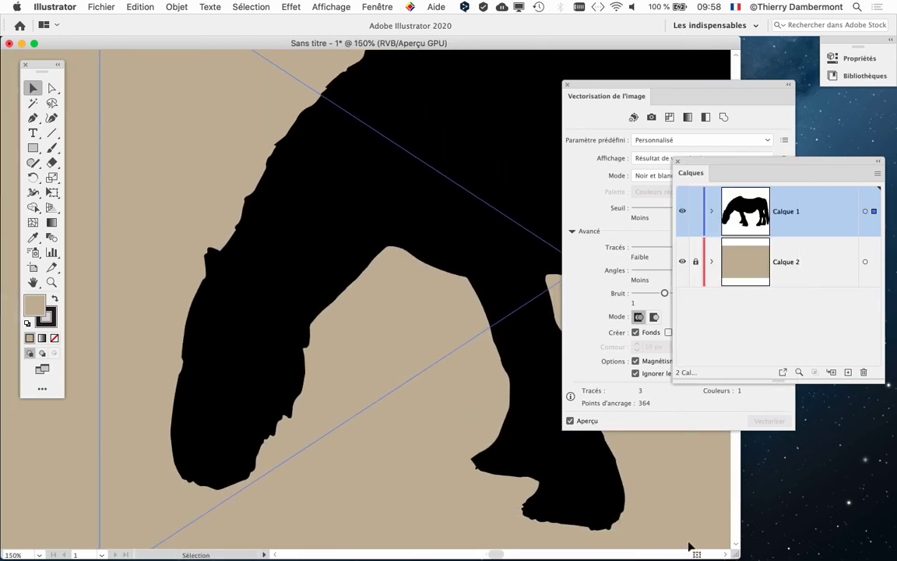
{"action": "scroll", "coordinate": [398, 358], "scroll_direction": "down", "scroll_amount": 1}
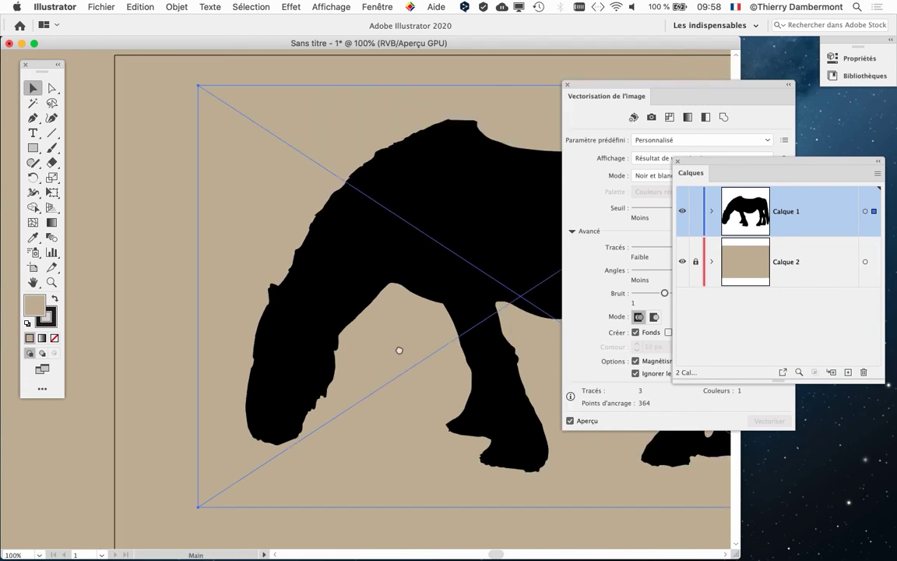
{"action": "mouse_move", "coordinate": [398, 350]}
{"action": "left_mouse_down"}
{"action": "mouse_move", "coordinate": [340, 354]}
{"action": "mouse_move", "coordinate": [264, 295]}
{"action": "mouse_move", "coordinate": [310, 346]}
{"action": "left_mouse_up"}
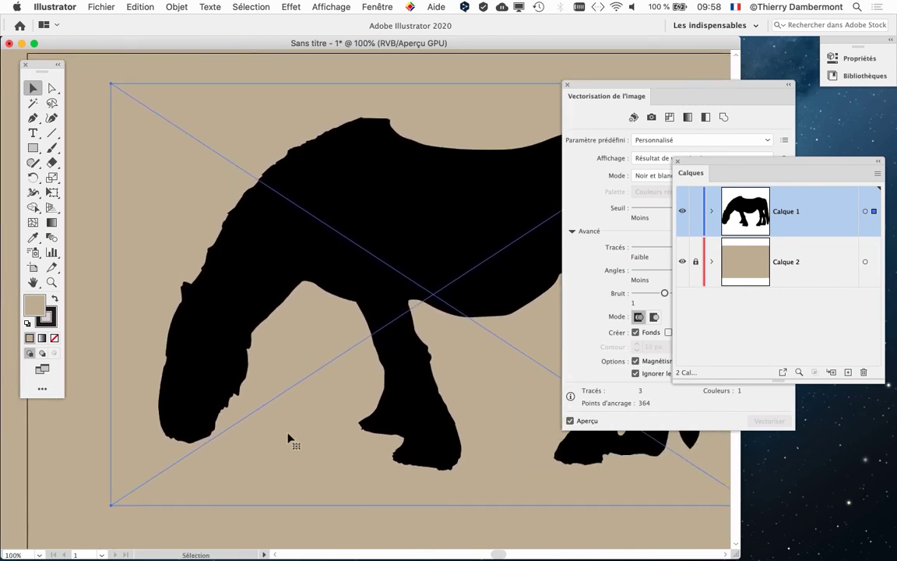
{"action": "left_click", "coordinate": [106, 7]}
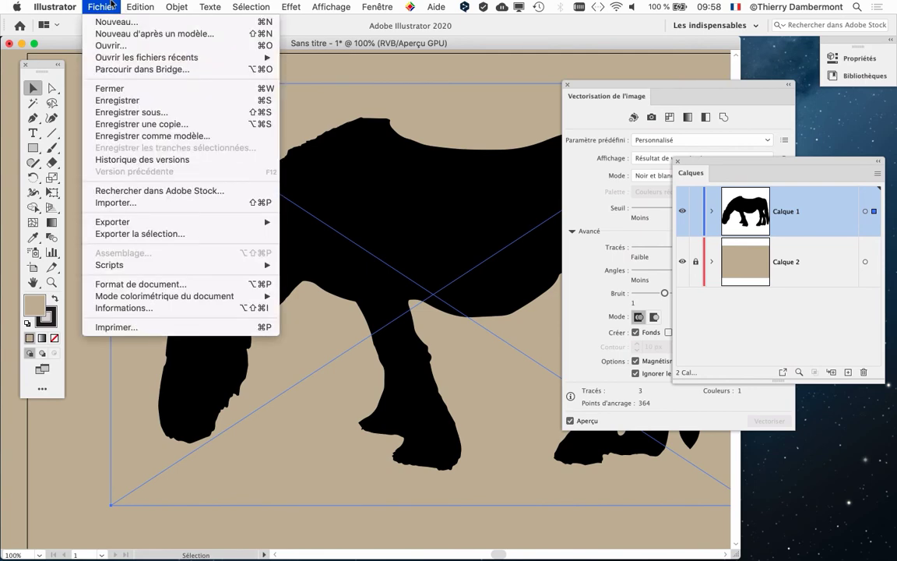
{"action": "left_click", "coordinate": [133, 204]}
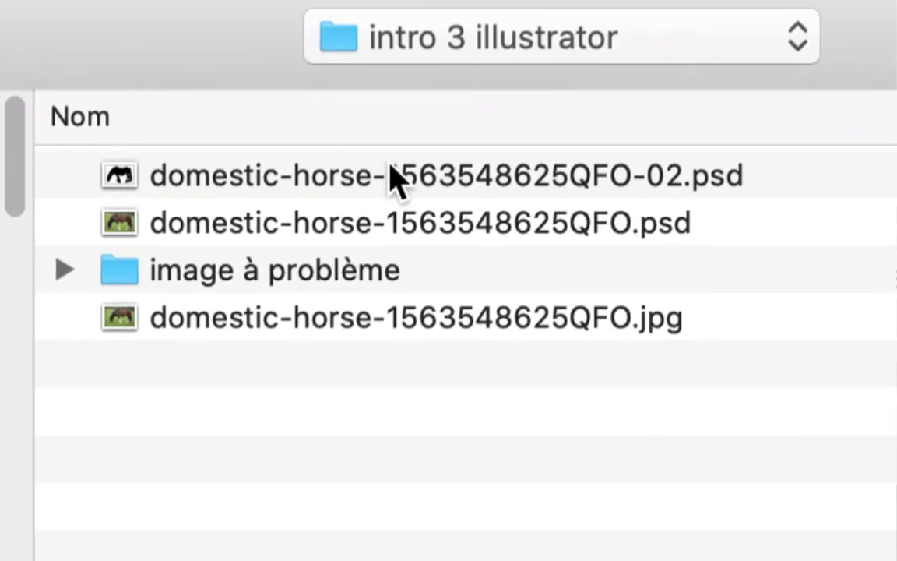
{"action": "left_click", "coordinate": [389, 175]}
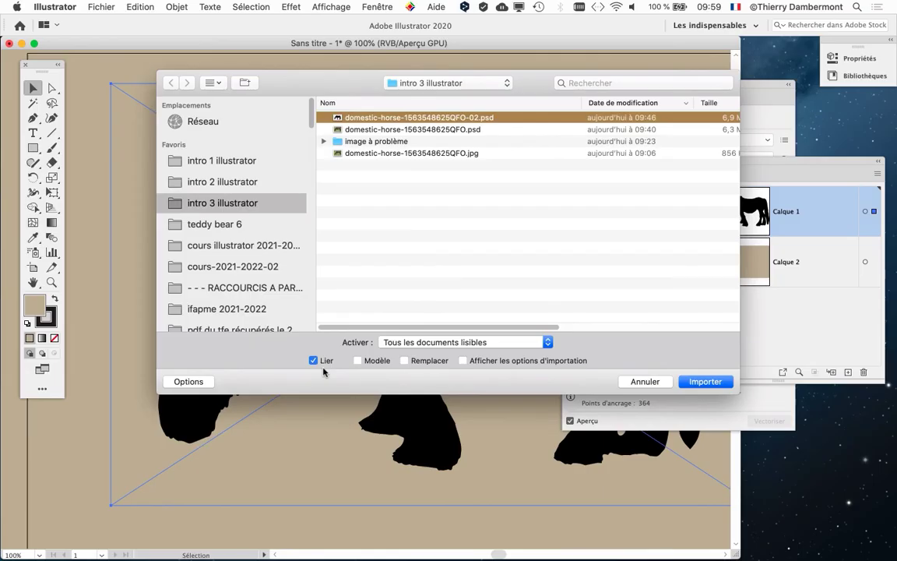
{"action": "left_click", "coordinate": [643, 382]}
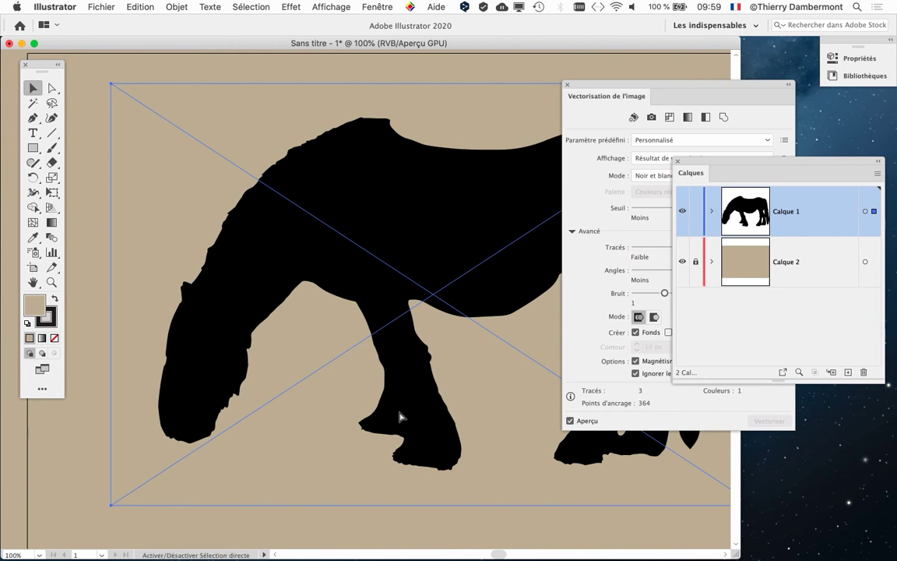
- Expand Calque 1 to reveal the Vectorisation de l'image object and widen the Calques panel
{"action": "scroll", "coordinate": [400, 376], "scroll_direction": "down", "scroll_amount": 5}
{"action": "scroll", "coordinate": [312, 296], "scroll_direction": "down", "scroll_amount": 3}
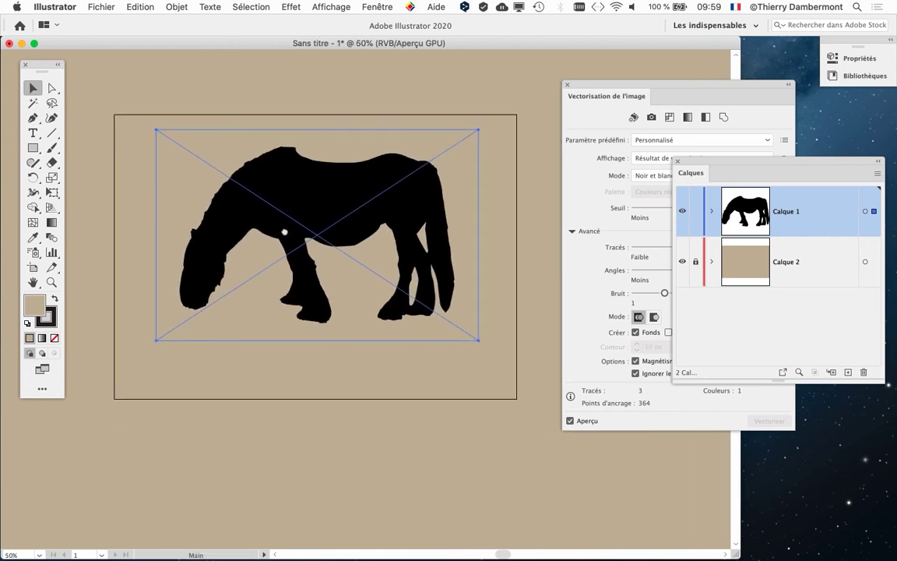
{"action": "scroll", "coordinate": [421, 139], "scroll_direction": "up", "scroll_amount": 1}
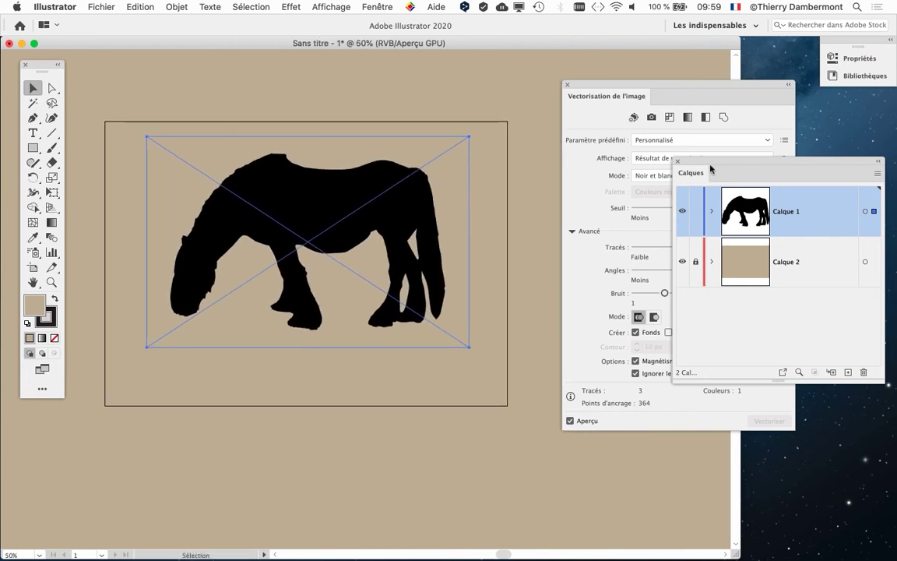
{"action": "mouse_move", "coordinate": [572, 85]}
{"action": "left_mouse_down"}
{"action": "mouse_move", "coordinate": [519, 370]}
{"action": "mouse_move", "coordinate": [499, 430]}
{"action": "left_mouse_up"}
{"action": "left_click_drag", "start_coordinate": [696, 159], "coordinate": [539, 112]}
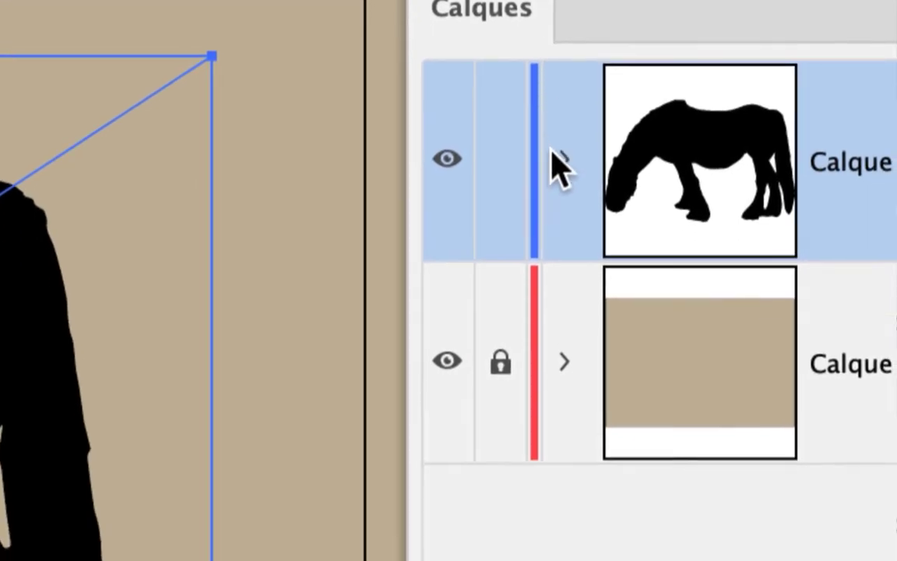
{"action": "left_click", "coordinate": [607, 319]}
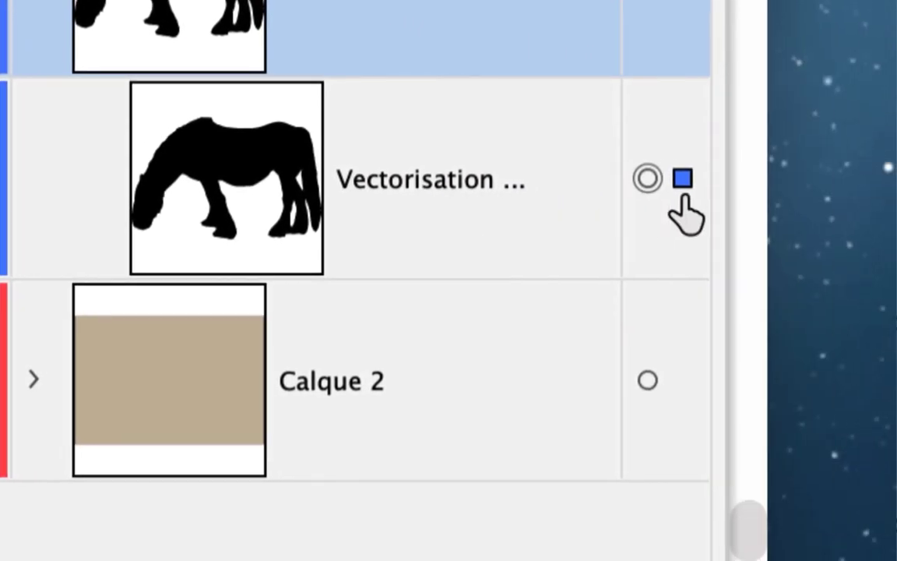
{"action": "left_click_drag", "start_coordinate": [692, 197], "coordinate": [753, 198]}
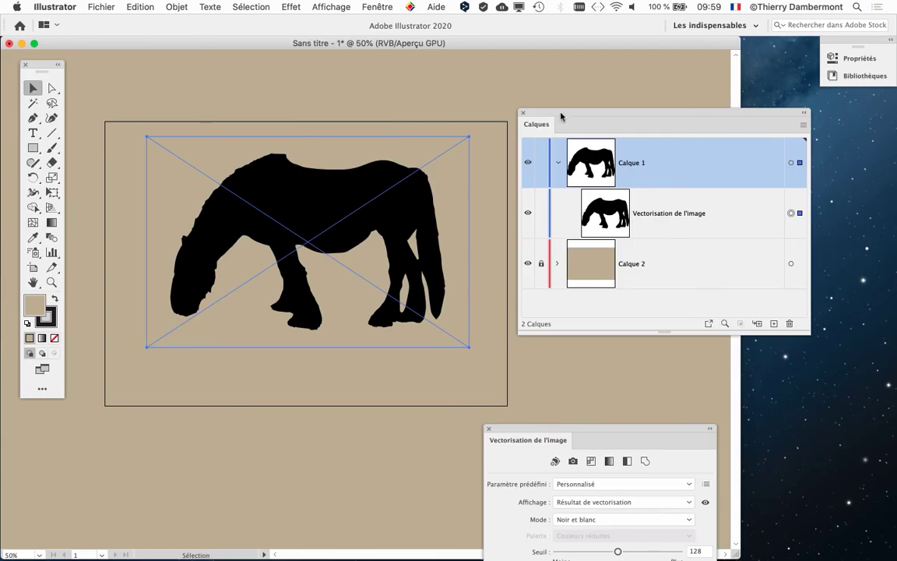
{"action": "left_click_drag", "start_coordinate": [561, 116], "coordinate": [695, 132]}
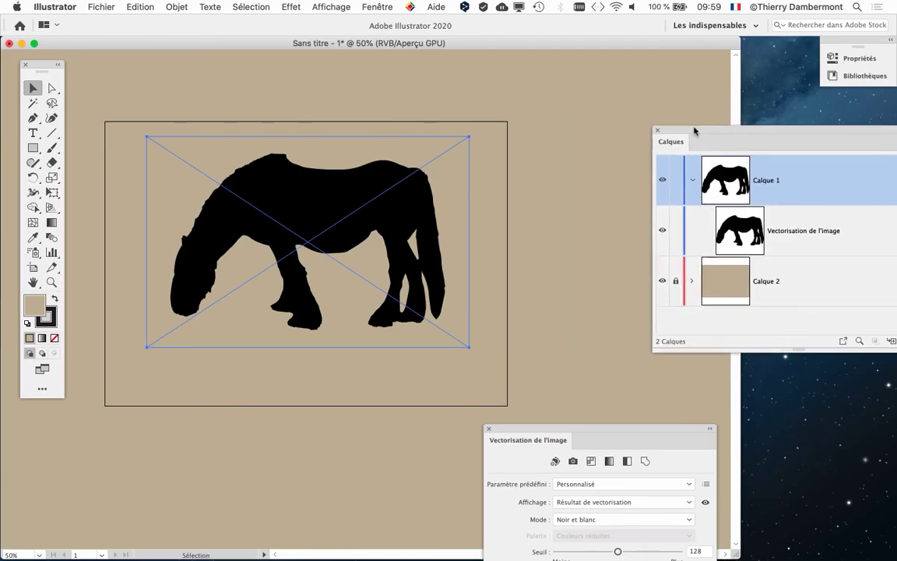
{"action": "mouse_move", "coordinate": [536, 441]}
{"action": "left_mouse_down"}
{"action": "mouse_move", "coordinate": [526, 43]}
{"action": "mouse_move", "coordinate": [515, 59]}
{"action": "left_mouse_up"}
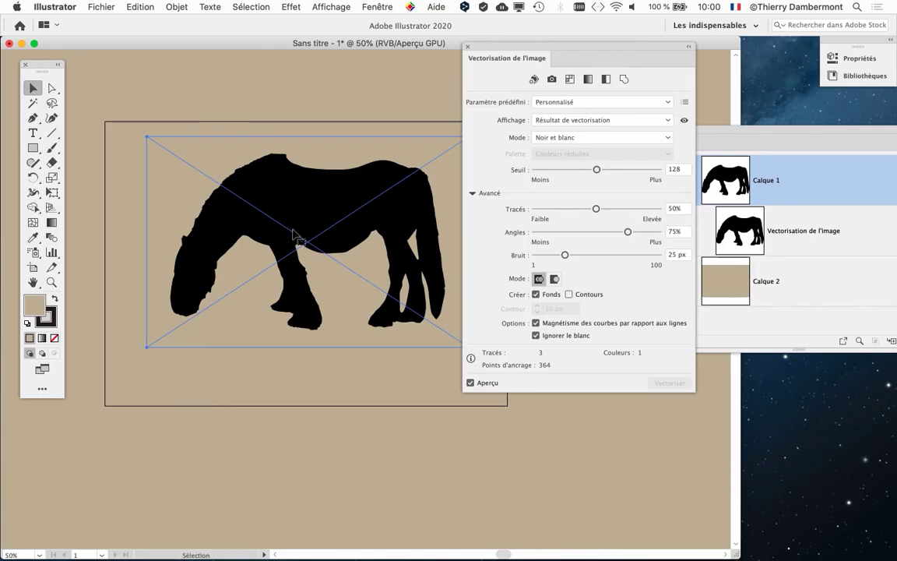
- Expand the horse tracing into editable paths with Objet > Vectorisation de l'image > Décomposer
{"action": "mouse_move", "coordinate": [468, 48]}
{"action": "left_mouse_down"}
{"action": "mouse_move", "coordinate": [491, 44]}
{"action": "mouse_move", "coordinate": [493, 53]}
{"action": "left_mouse_up"}
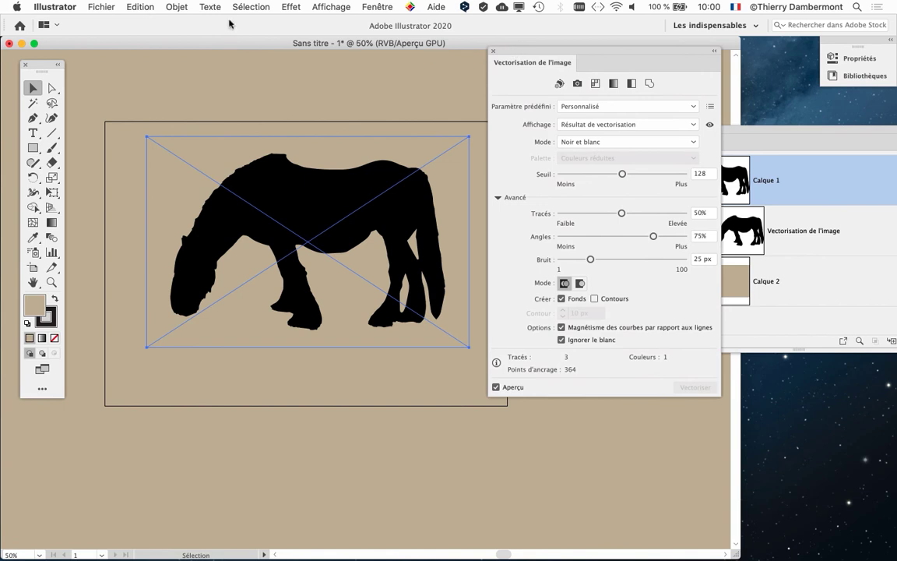
{"action": "left_click", "coordinate": [174, 7]}
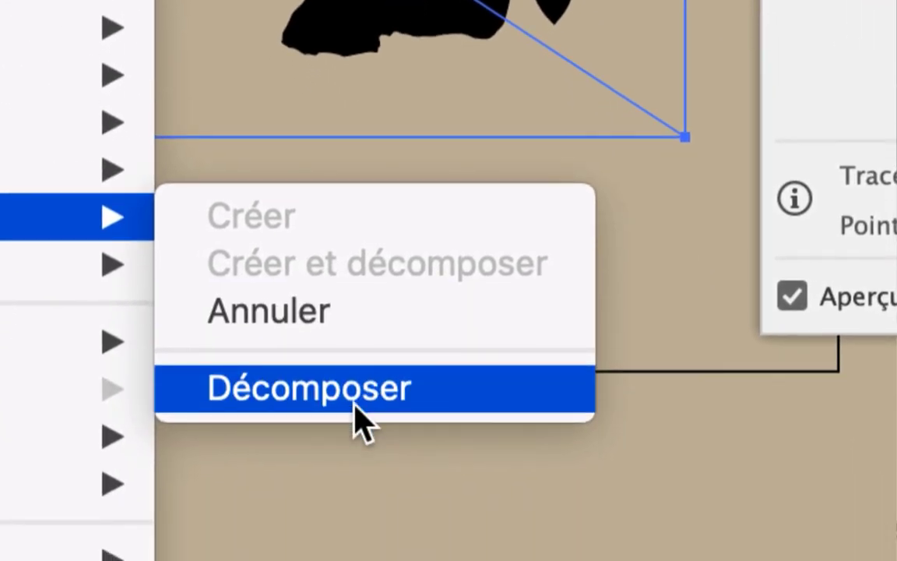
{"action": "left_click", "coordinate": [356, 410]}
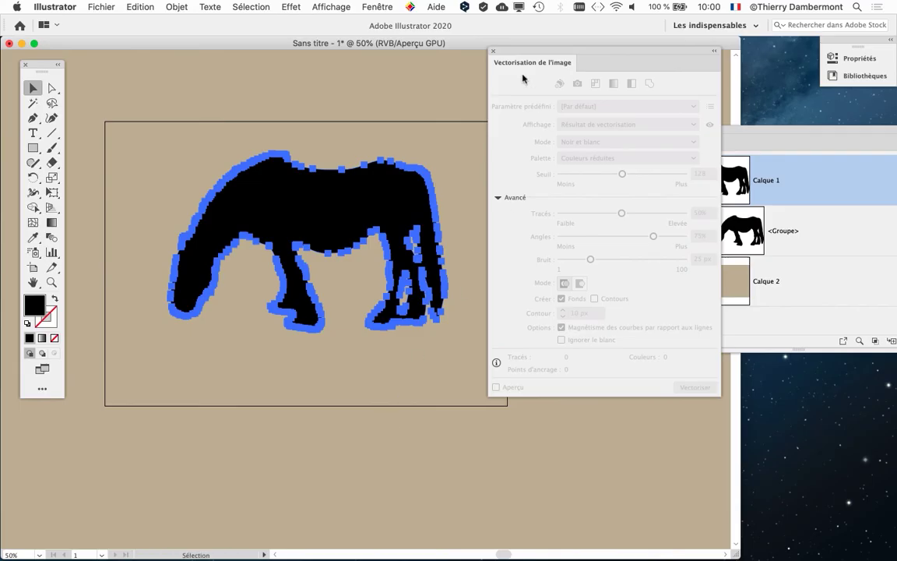
{"action": "left_click_drag", "start_coordinate": [520, 53], "coordinate": [578, 41]}
{"action": "scroll", "coordinate": [443, 271], "scroll_direction": "up", "scroll_amount": 2}
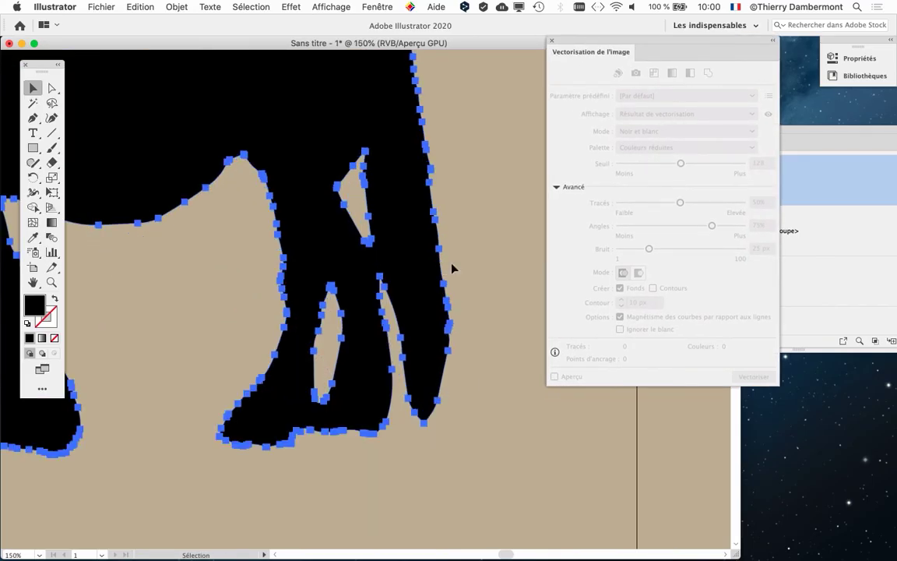
{"action": "left_click", "coordinate": [453, 268]}
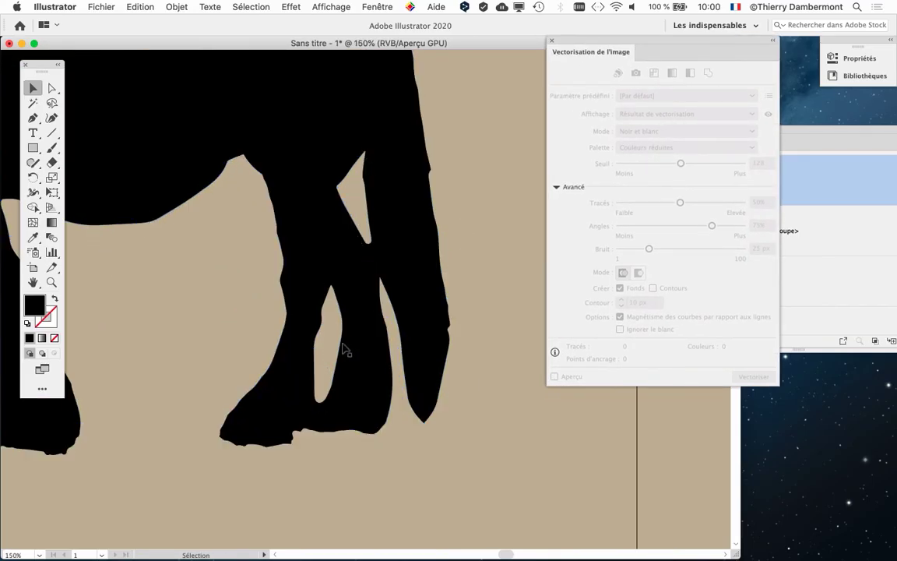
{"action": "mouse_move", "coordinate": [343, 349]}
{"action": "left_mouse_down"}
{"action": "mouse_move", "coordinate": [417, 306]}
{"action": "mouse_move", "coordinate": [283, 298]}
{"action": "mouse_move", "coordinate": [357, 358]}
{"action": "mouse_move", "coordinate": [114, 400]}
{"action": "mouse_move", "coordinate": [166, 336]}
{"action": "left_mouse_up"}
{"action": "scroll", "coordinate": [331, 269], "scroll_direction": "up", "scroll_amount": 1}
{"action": "scroll", "coordinate": [330, 268], "scroll_direction": "up", "scroll_amount": 2}
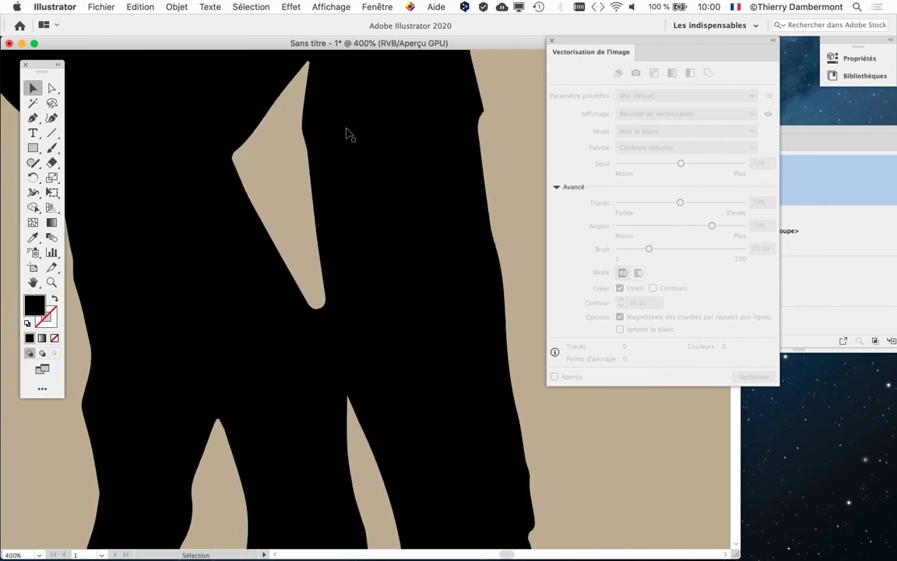
{"action": "scroll", "coordinate": [354, 356], "scroll_direction": "down", "scroll_amount": 1}
{"action": "scroll", "coordinate": [351, 365], "scroll_direction": "down", "scroll_amount": 1}
{"action": "scroll", "coordinate": [351, 365], "scroll_direction": "down", "scroll_amount": 1}
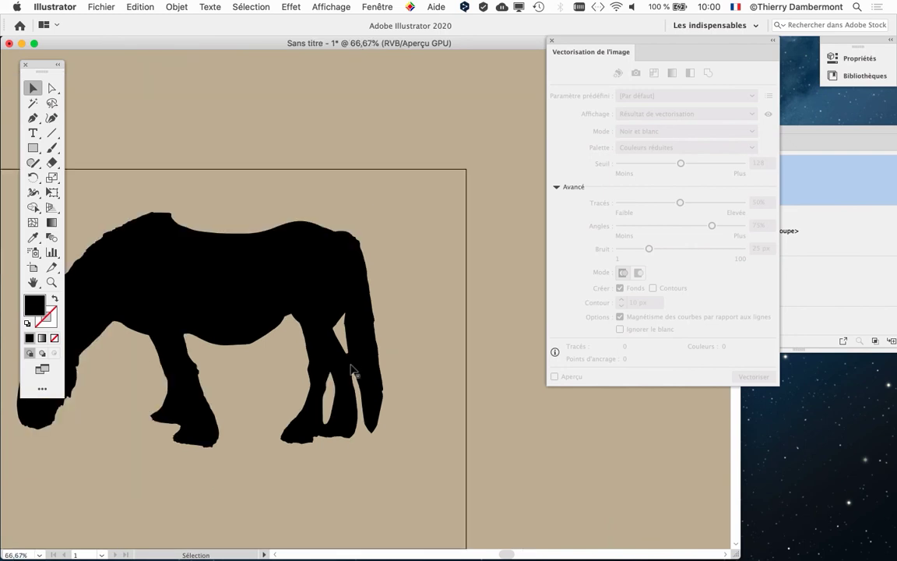
{"action": "scroll", "coordinate": [259, 373], "scroll_direction": "down", "scroll_amount": 1}
{"action": "scroll", "coordinate": [260, 372], "scroll_direction": "left", "scroll_amount": 1}
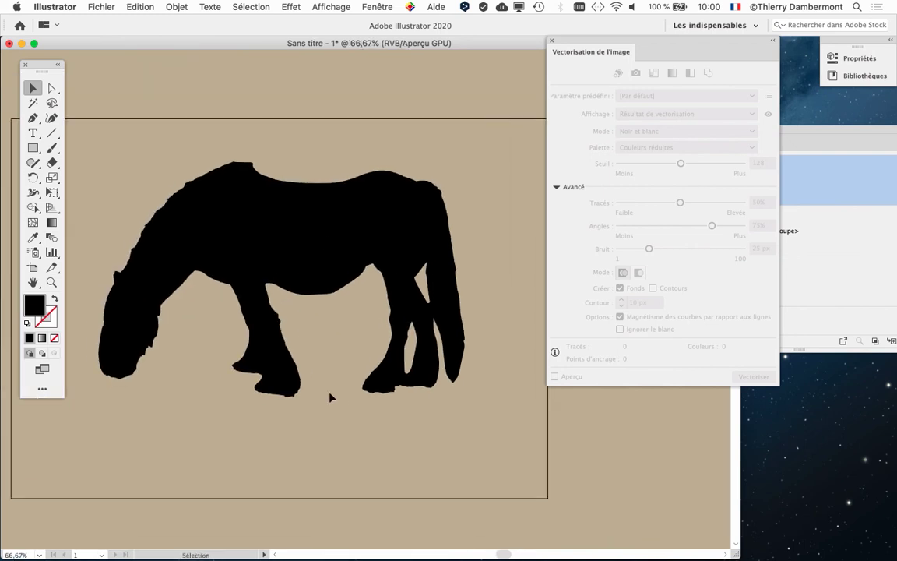
{"action": "left_click", "coordinate": [326, 268]}
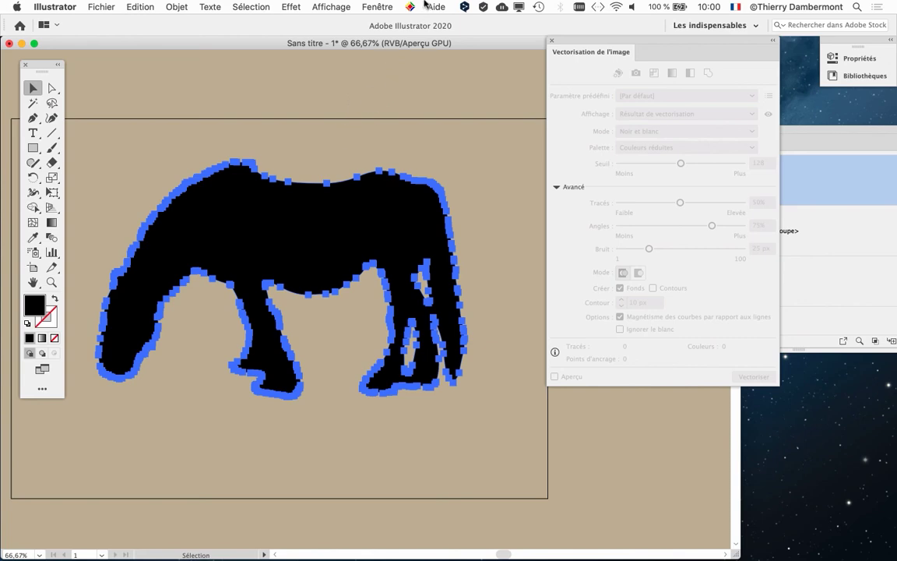
- Show the Nuancier swatches panel and fill the horse with the orange-yellow gradient
{"action": "left_click", "coordinate": [376, 7]}
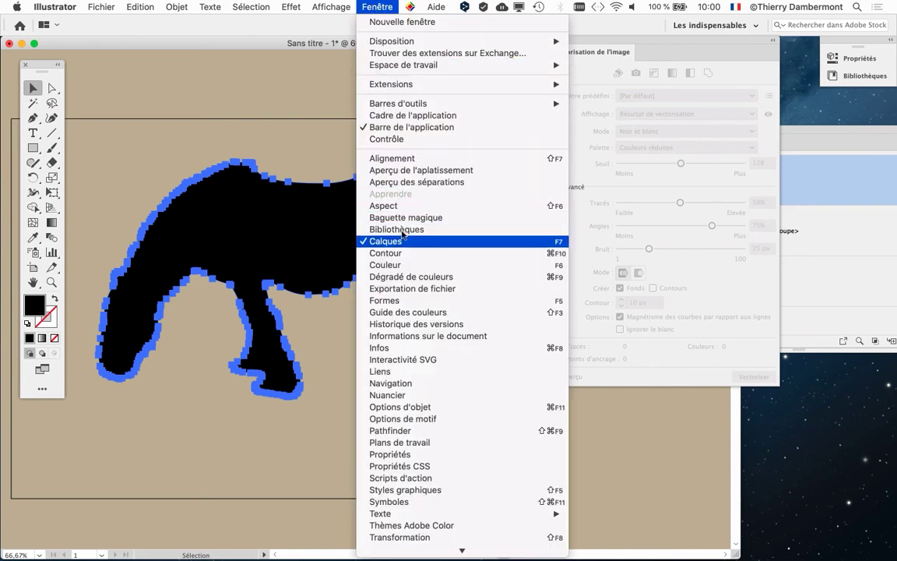
{"action": "left_click", "coordinate": [389, 395]}
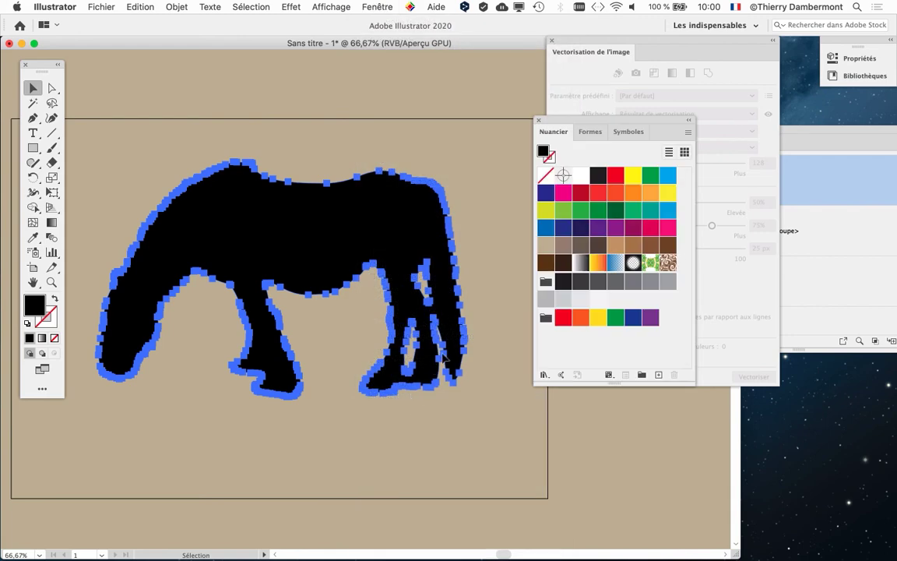
{"action": "left_click", "coordinate": [597, 262]}
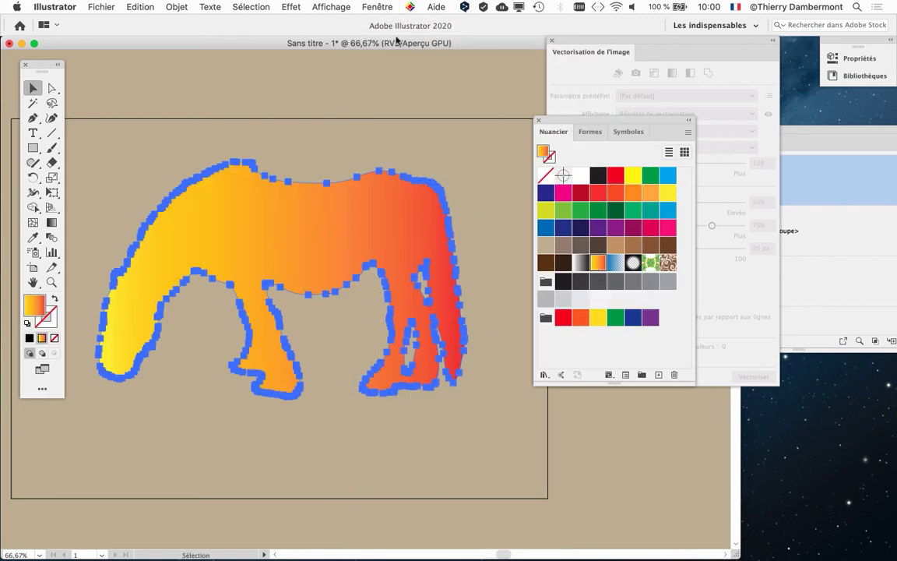
- Open and close the Dégradé panel, then fill the horse with the Noir swatch
{"action": "left_click", "coordinate": [377, 7]}
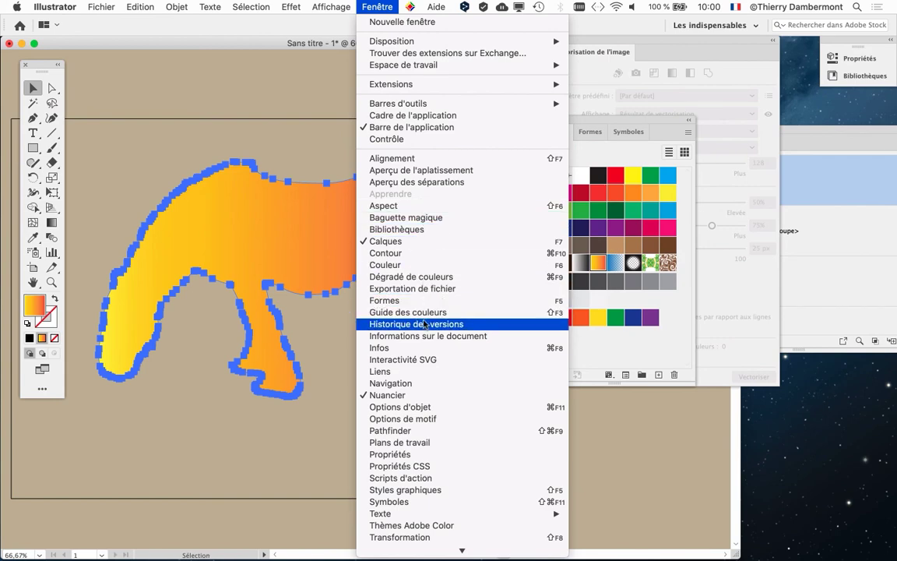
{"action": "left_click", "coordinate": [421, 277]}
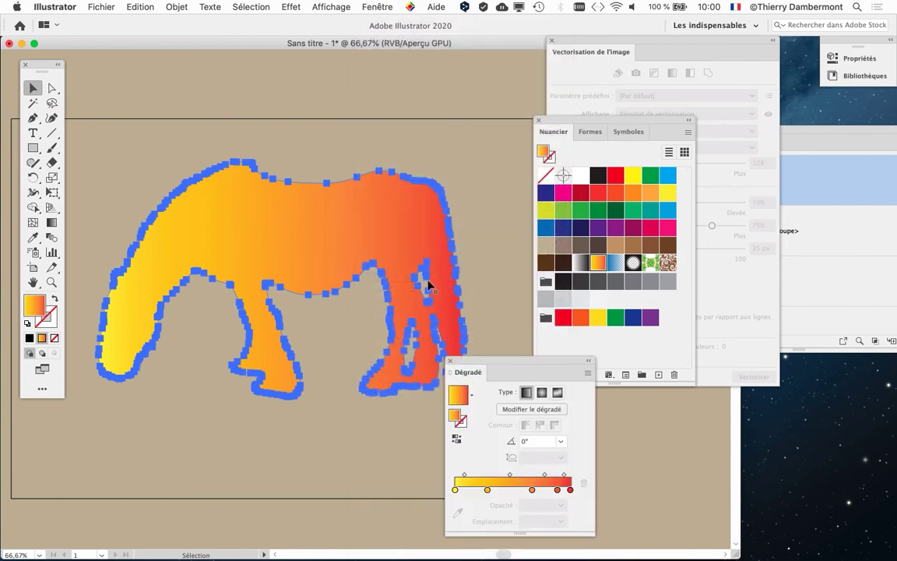
{"action": "left_click_drag", "start_coordinate": [463, 379], "coordinate": [389, 96]}
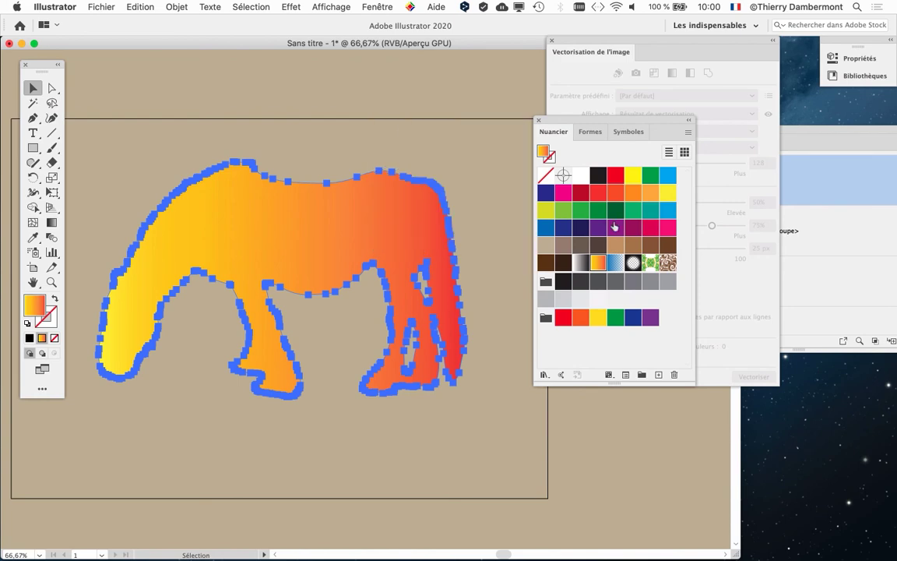
{"action": "left_click", "coordinate": [377, 78]}
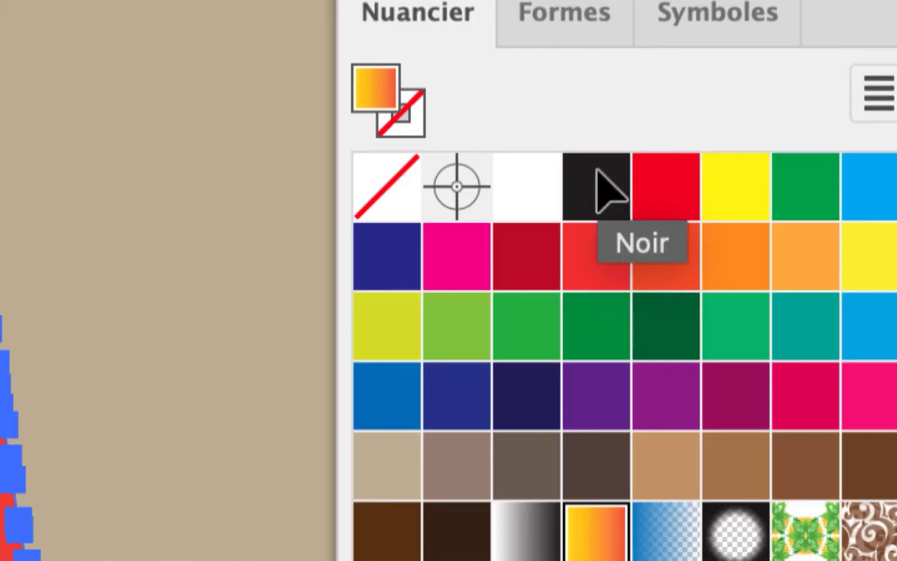
{"action": "left_click", "coordinate": [598, 176]}
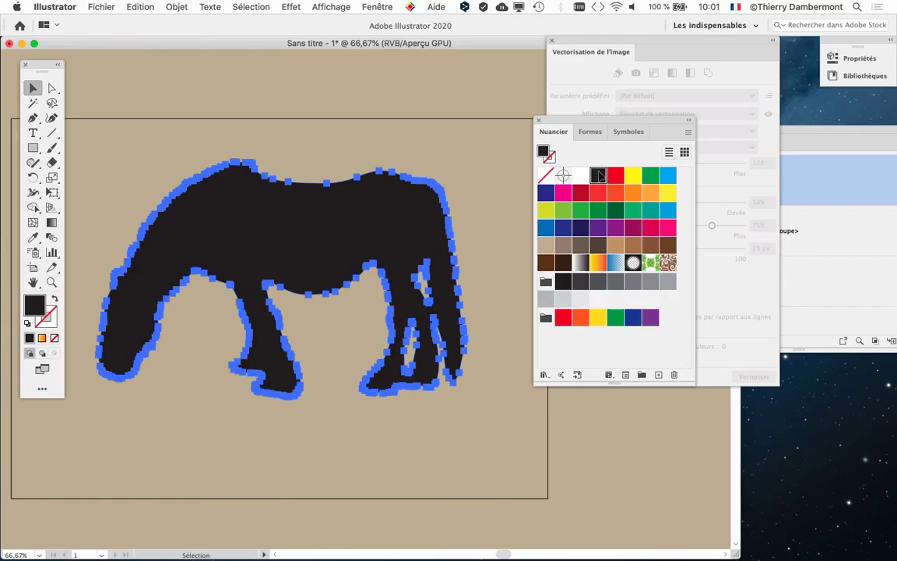
- Reposition the swatches panel and show the Calques layers panel with F7
{"action": "left_click_drag", "start_coordinate": [555, 122], "coordinate": [512, 170]}
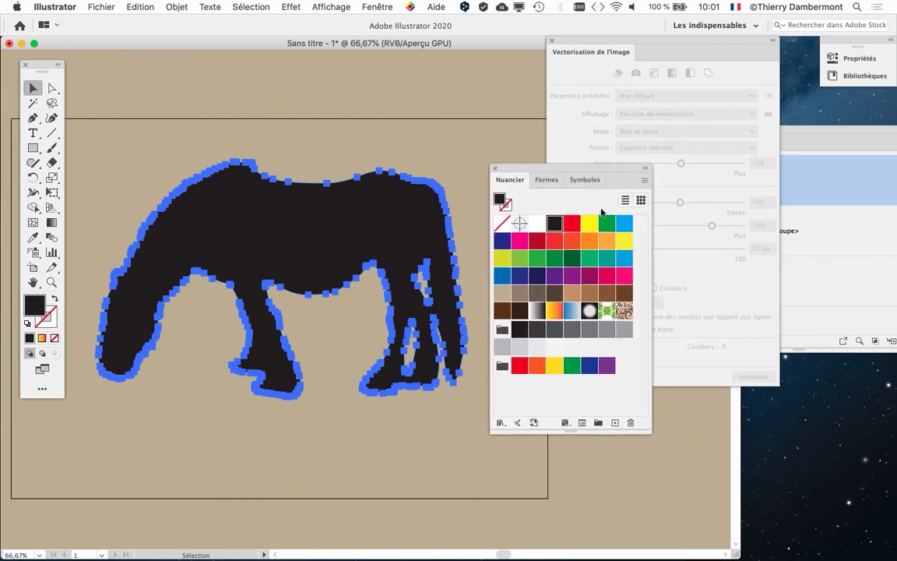
{"action": "left_click_drag", "start_coordinate": [606, 179], "coordinate": [271, 86]}
{"action": "key", "text": "F7"}
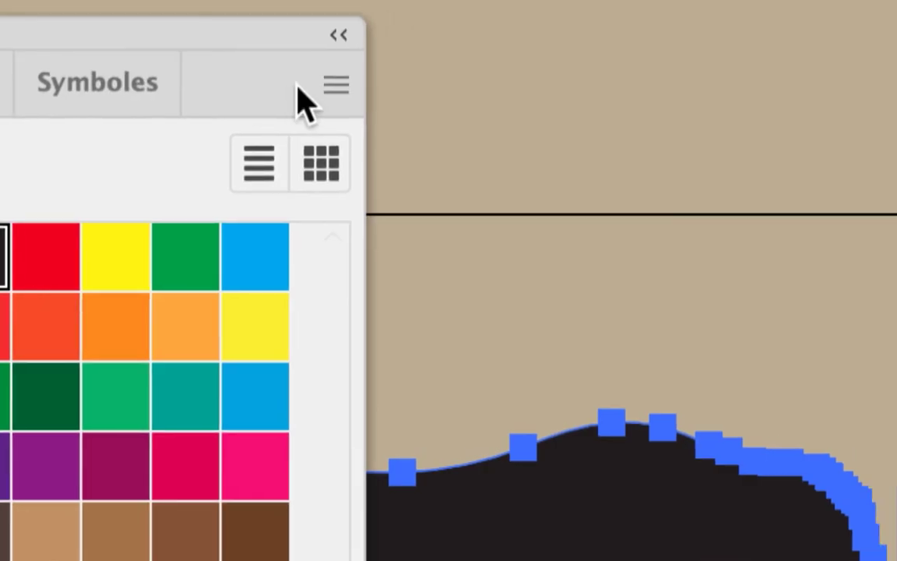
- Create a new pure black swatch R=0 V=0 B=0 from the Nuancier menu
{"action": "left_click", "coordinate": [310, 85]}
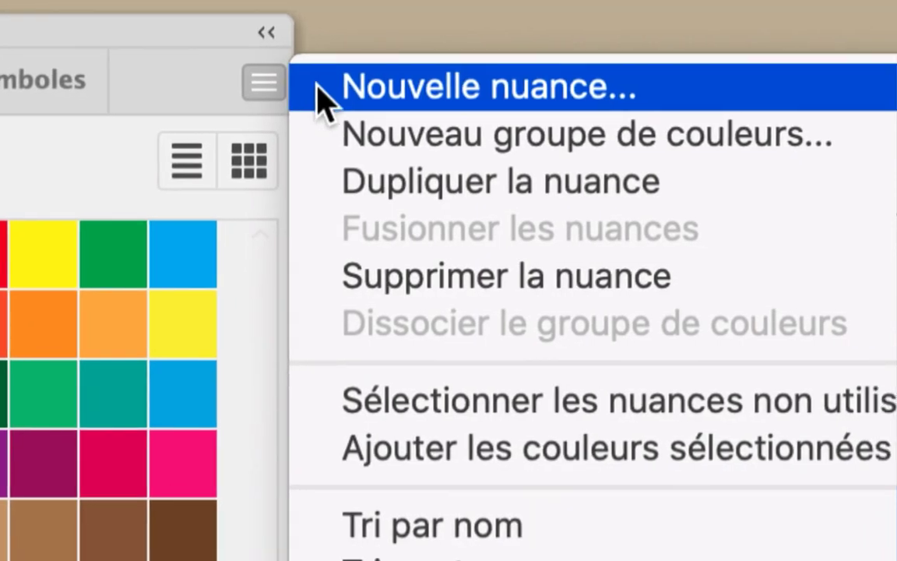
{"action": "left_click", "coordinate": [313, 89]}
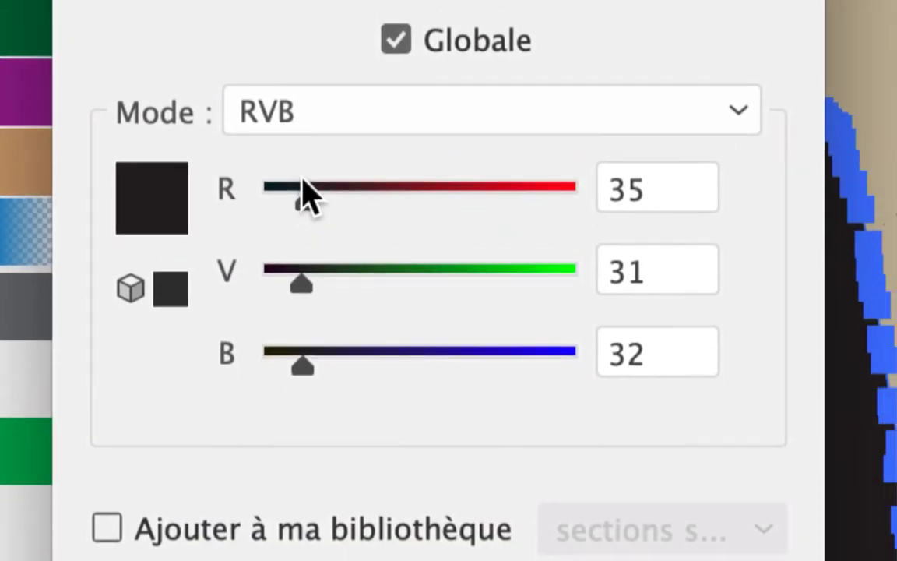
{"action": "left_click_drag", "start_coordinate": [356, 184], "coordinate": [313, 184]}
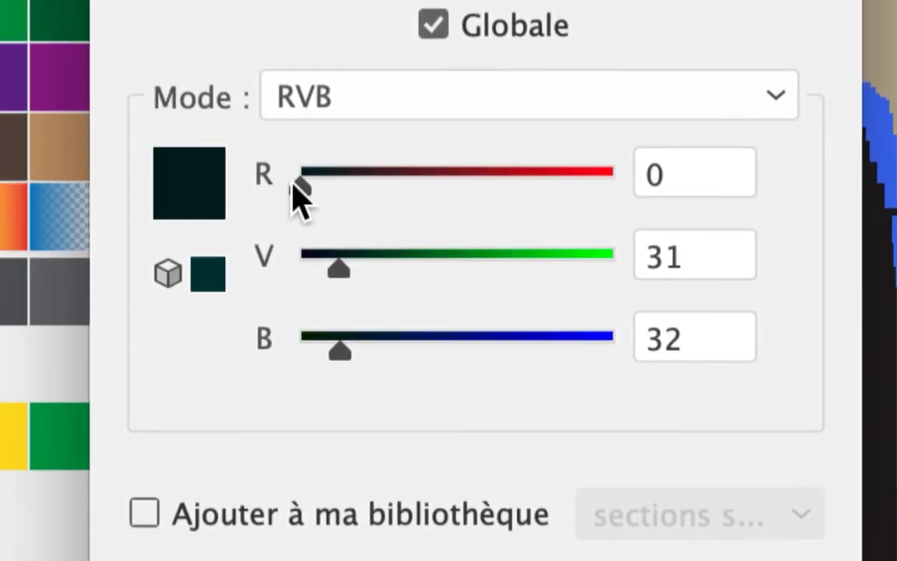
{"action": "left_click_drag", "start_coordinate": [351, 267], "coordinate": [313, 266]}
{"action": "left_click_drag", "start_coordinate": [308, 219], "coordinate": [294, 226]}
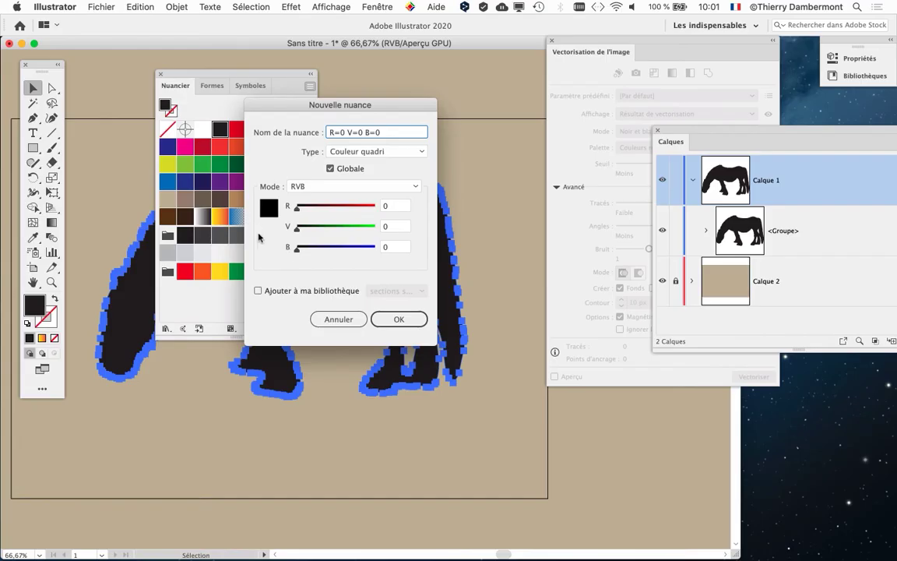
{"action": "left_click", "coordinate": [399, 319]}
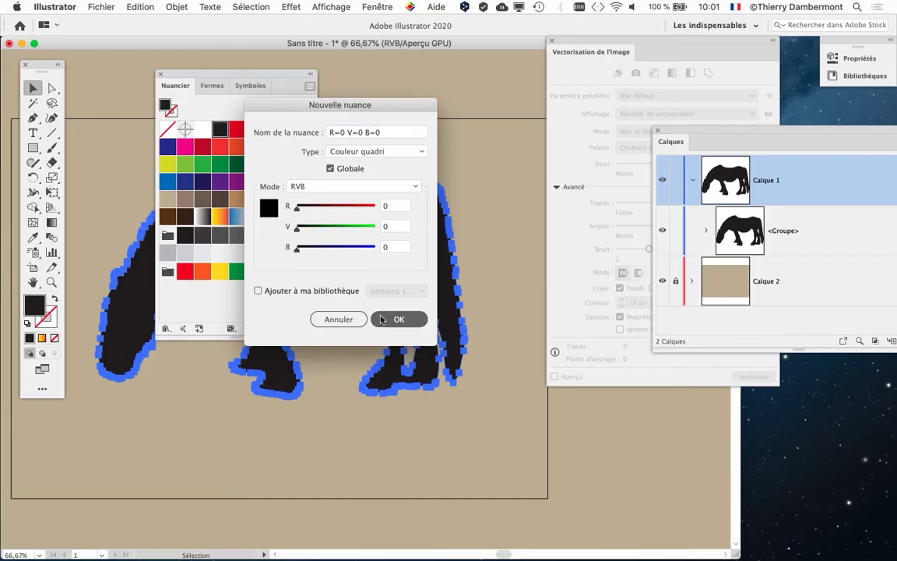
{"action": "left_click_drag", "start_coordinate": [204, 76], "coordinate": [433, 63]}
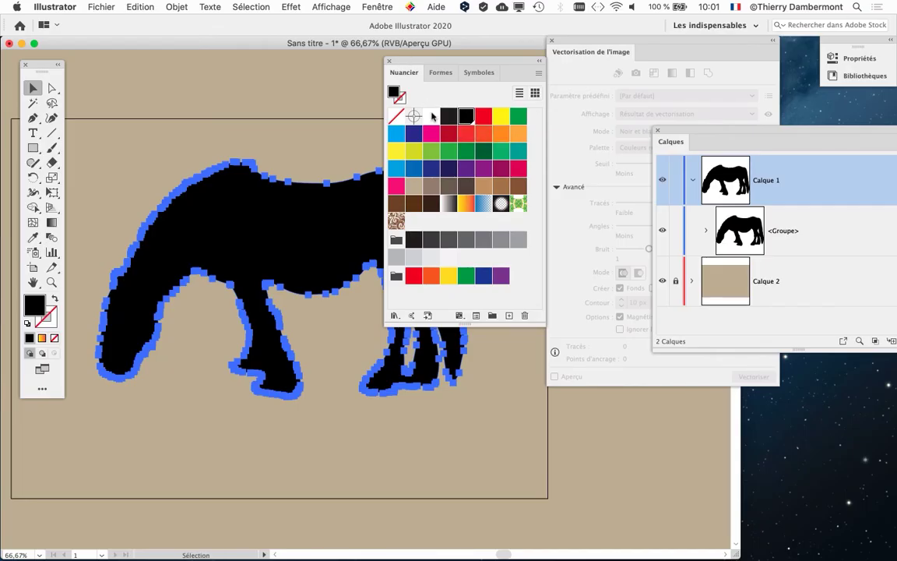
{"action": "left_click_drag", "start_coordinate": [436, 61], "coordinate": [676, 441]}
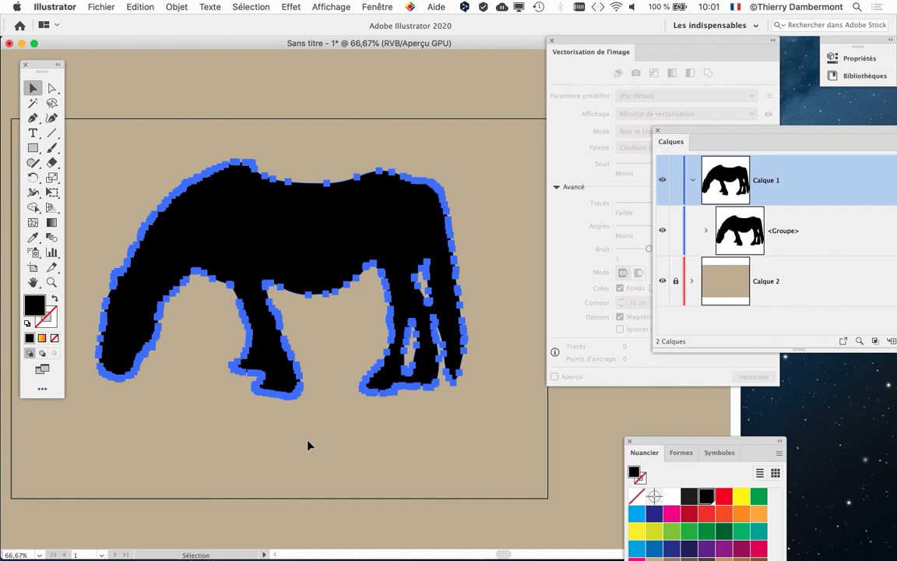
{"action": "scroll", "coordinate": [286, 342], "scroll_direction": "down", "scroll_amount": 1}
{"action": "scroll", "coordinate": [286, 343], "scroll_direction": "down", "scroll_amount": 1}
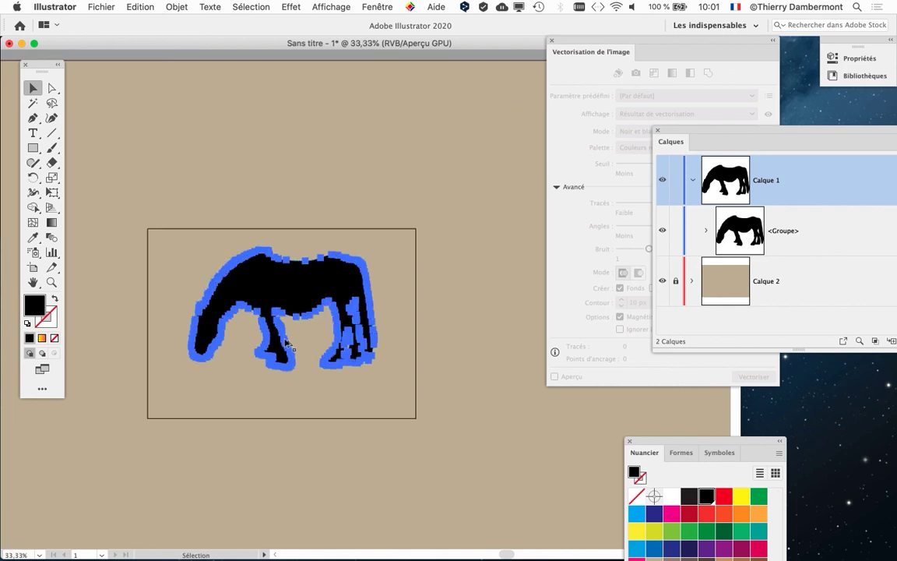
{"action": "scroll", "coordinate": [285, 343], "scroll_direction": "right", "scroll_amount": 3}
{"action": "scroll", "coordinate": [285, 343], "scroll_direction": "down", "scroll_amount": 1}
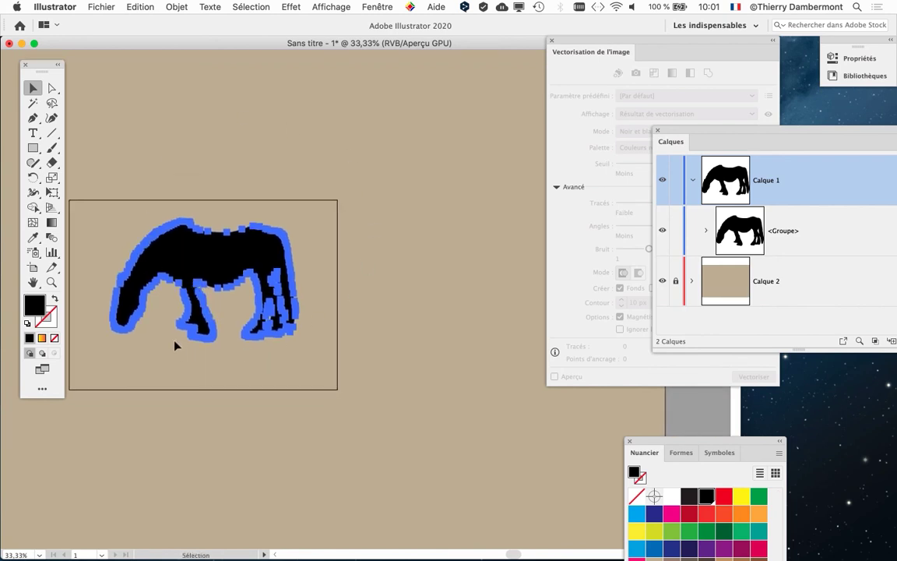
{"action": "scroll", "coordinate": [176, 345], "scroll_direction": "up", "scroll_amount": 1}
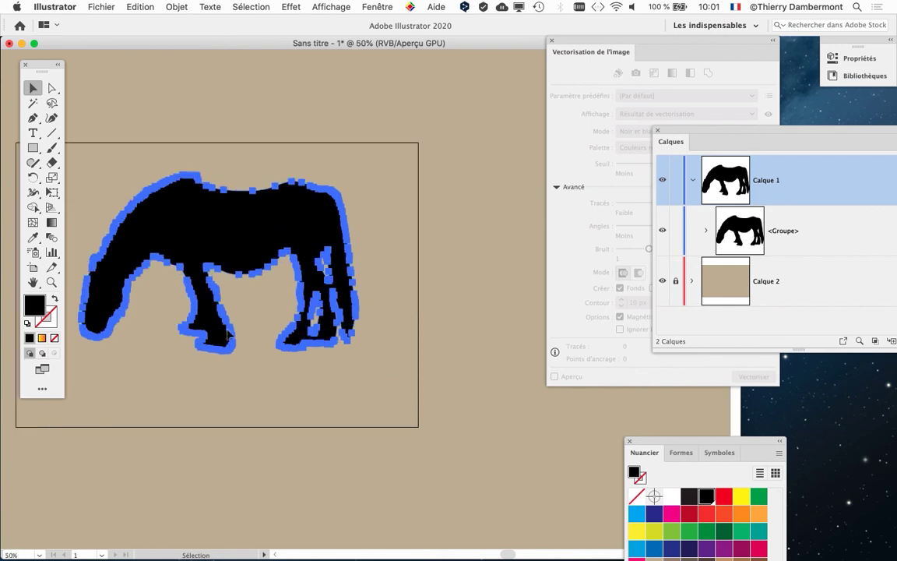
{"action": "left_click_drag", "start_coordinate": [287, 328], "coordinate": [317, 352]}
{"action": "scroll", "coordinate": [317, 351], "scroll_direction": "up", "scroll_amount": 1}
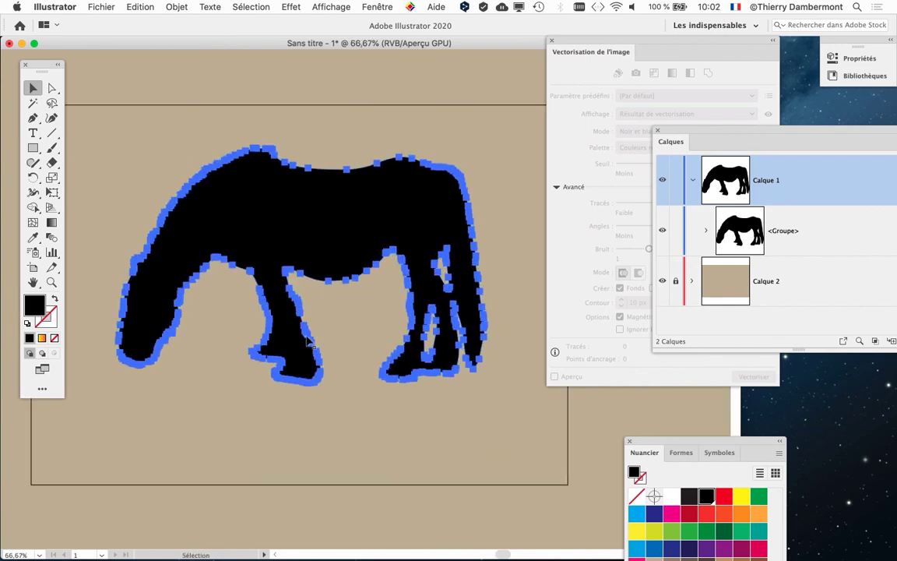